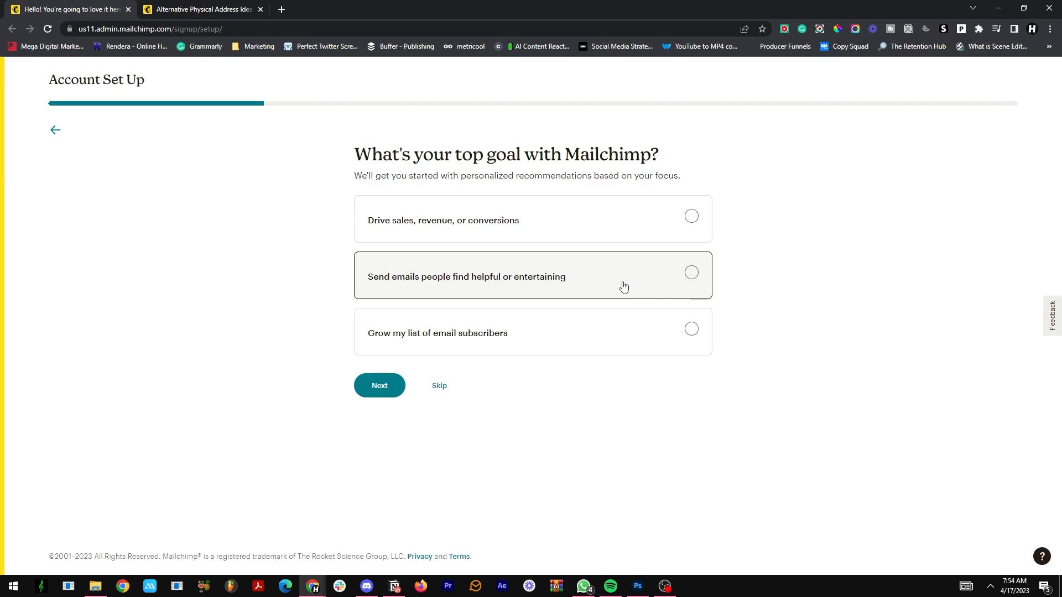
Step: Skip the account setup questions about the top goal and the number of contacts
{"action": "left_click", "coordinate": [440, 386]}
{"action": "scroll", "coordinate": [448, 387], "scroll_direction": "down", "scroll_amount": 2}
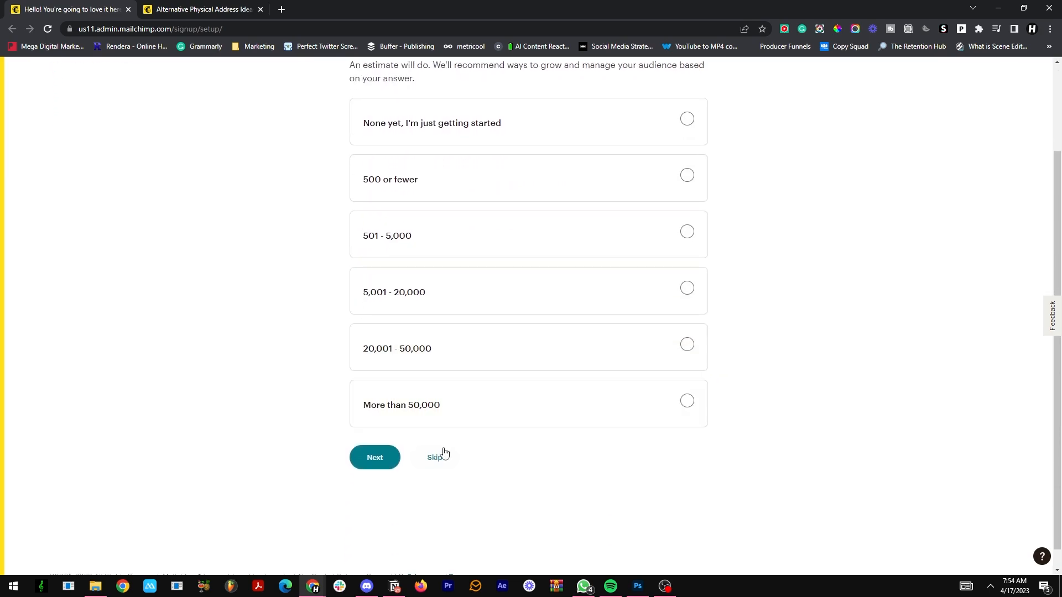
{"action": "left_click", "coordinate": [442, 456]}
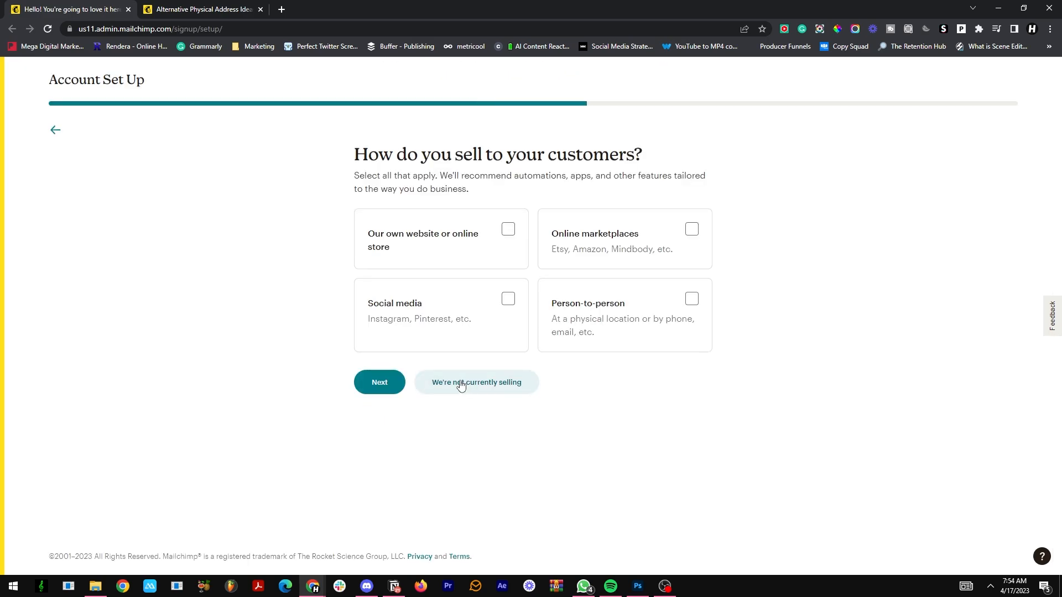
Step: Answer that nothing is currently being sold, and submit the email preferences with Mailchimp Presents chosen
{"action": "left_click", "coordinate": [462, 385]}
{"action": "left_click", "coordinate": [443, 344]}
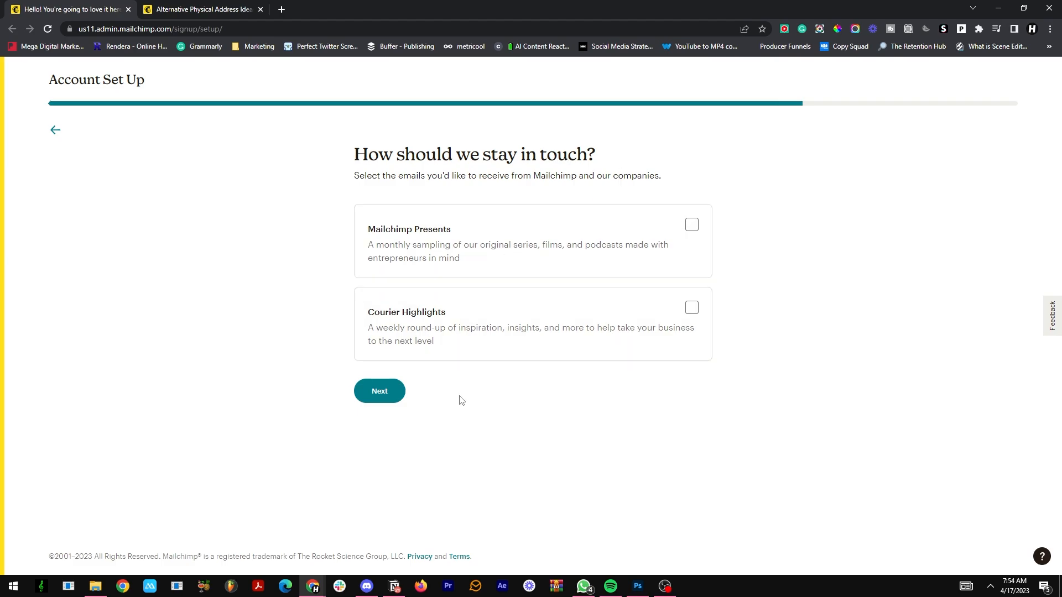
{"action": "left_click", "coordinate": [543, 260]}
{"action": "left_click", "coordinate": [374, 387]}
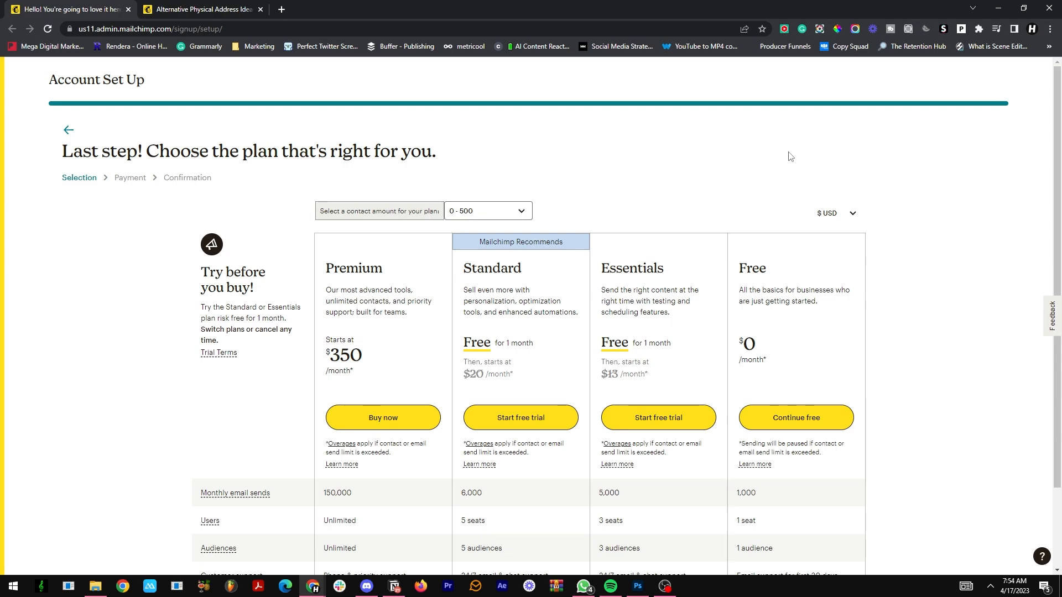
Step: Compare the Premium, Standard, Essentials and Free plans across the feature table, including email sends, audiences and automations
{"action": "scroll", "coordinate": [791, 157], "scroll_direction": "down", "scroll_amount": 4}
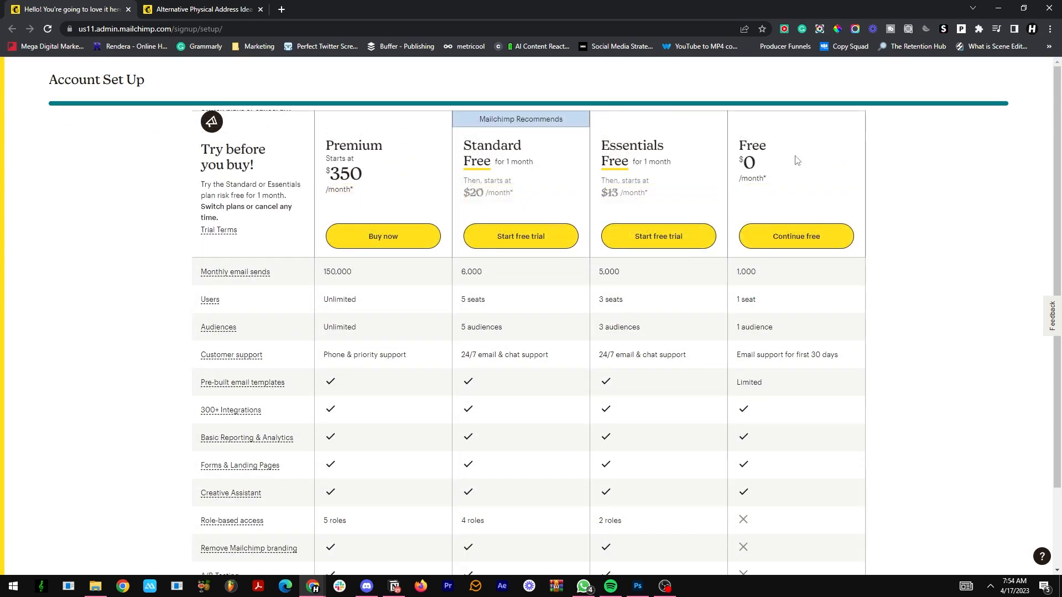
{"action": "scroll", "coordinate": [796, 161], "scroll_direction": "down", "scroll_amount": 2}
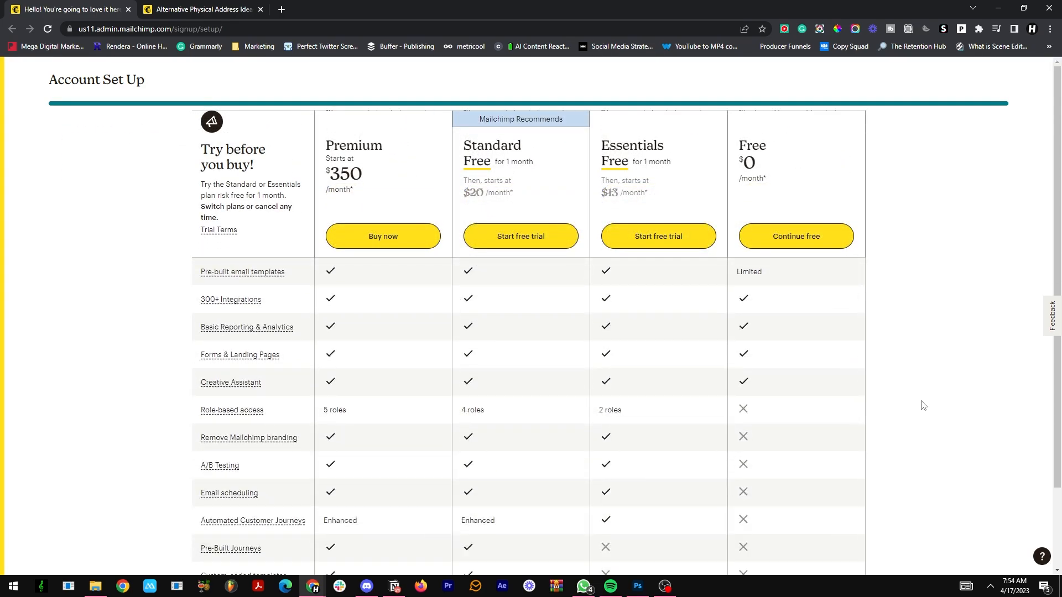
{"action": "scroll", "coordinate": [922, 405], "scroll_direction": "down", "scroll_amount": 2}
{"action": "scroll", "coordinate": [854, 315], "scroll_direction": "down", "scroll_amount": 2}
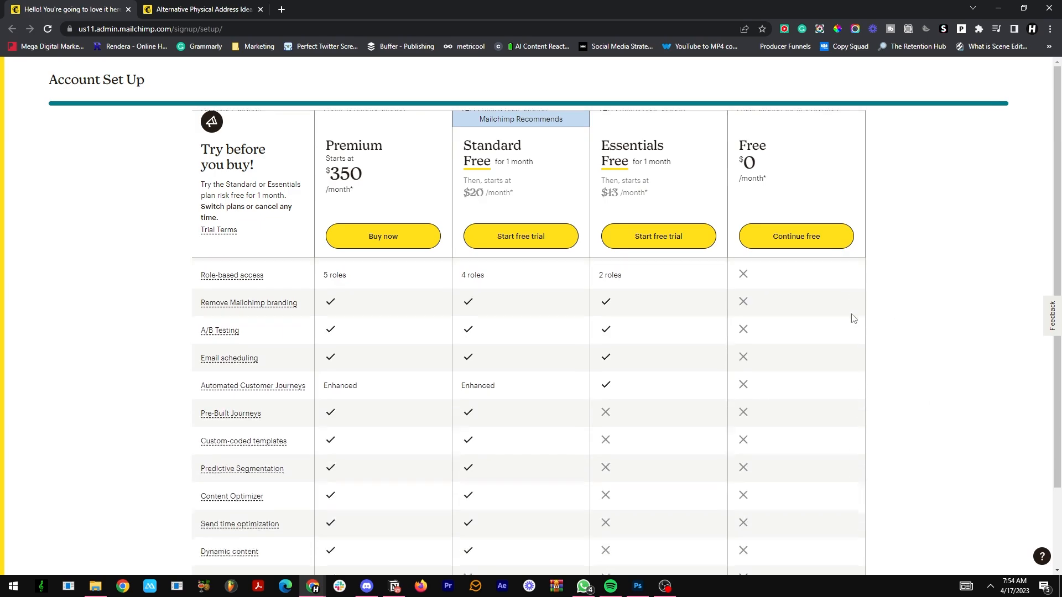
{"action": "scroll", "coordinate": [858, 306], "scroll_direction": "up", "scroll_amount": 1}
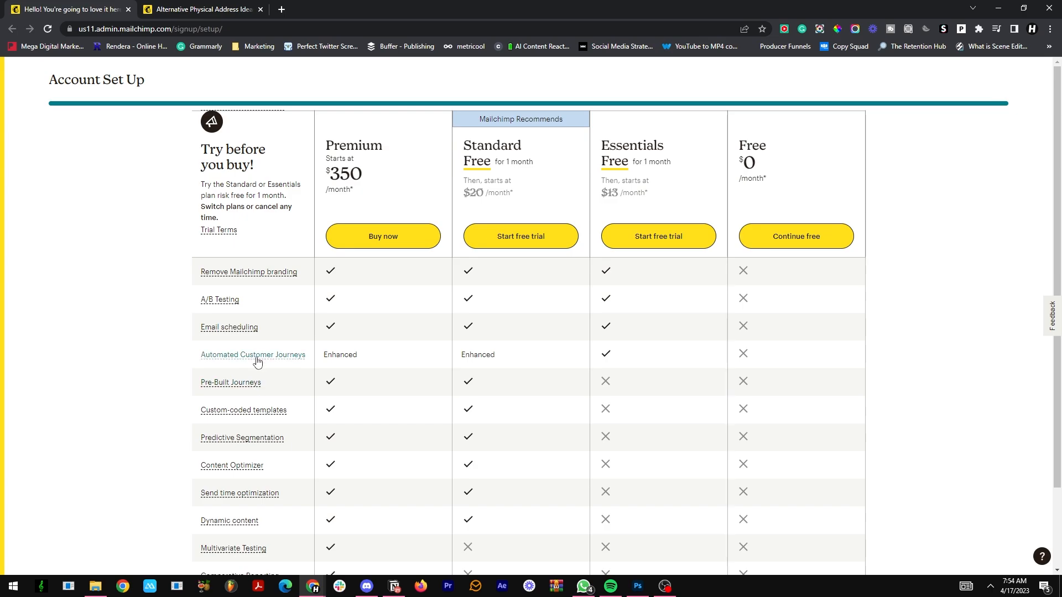
{"action": "scroll", "coordinate": [267, 376], "scroll_direction": "down", "scroll_amount": 3}
{"action": "scroll", "coordinate": [454, 335], "scroll_direction": "up", "scroll_amount": 1}
{"action": "scroll", "coordinate": [820, 299], "scroll_direction": "up", "scroll_amount": 10}
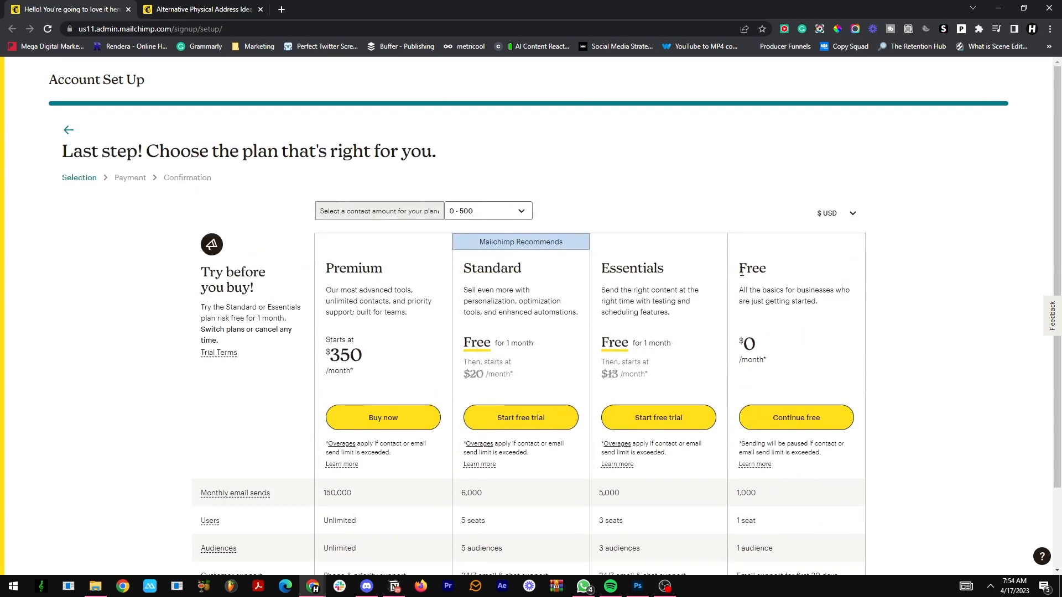
{"action": "scroll", "coordinate": [525, 276], "scroll_direction": "down", "scroll_amount": 1}
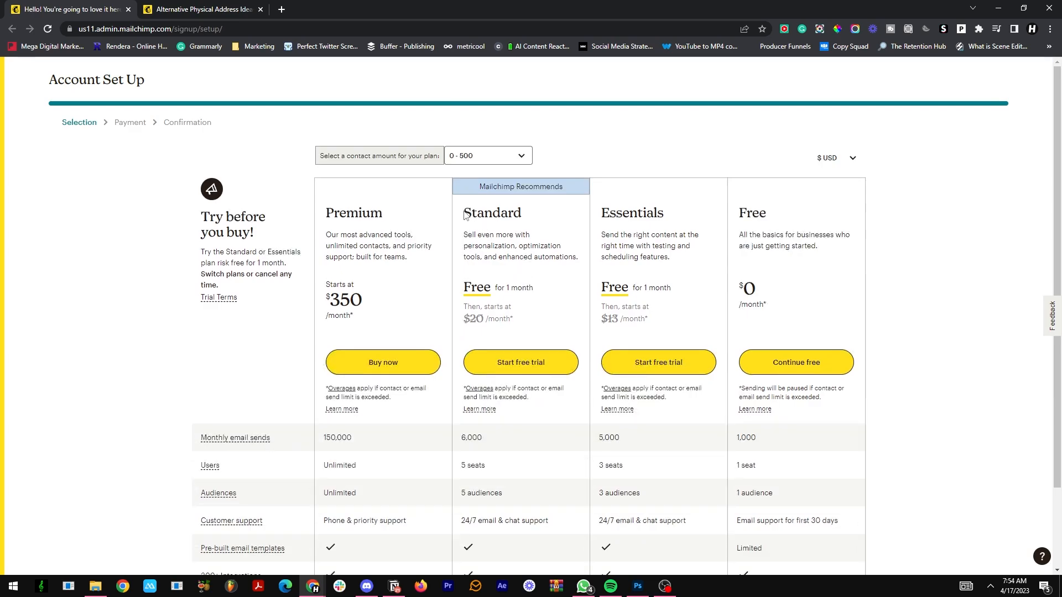
{"action": "scroll", "coordinate": [498, 276], "scroll_direction": "down", "scroll_amount": 8}
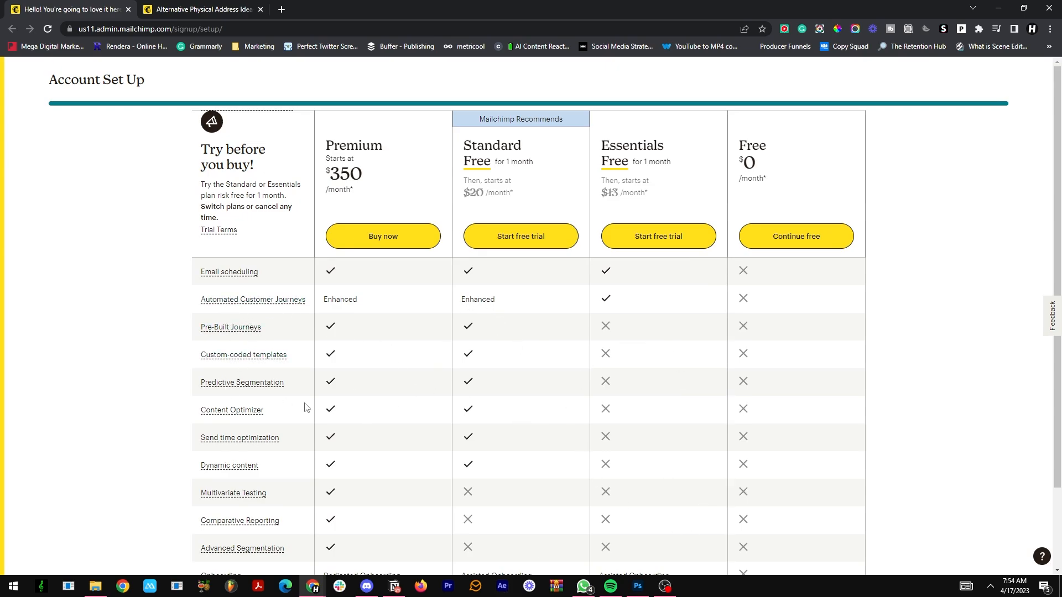
{"action": "scroll", "coordinate": [305, 408], "scroll_direction": "up", "scroll_amount": 2}
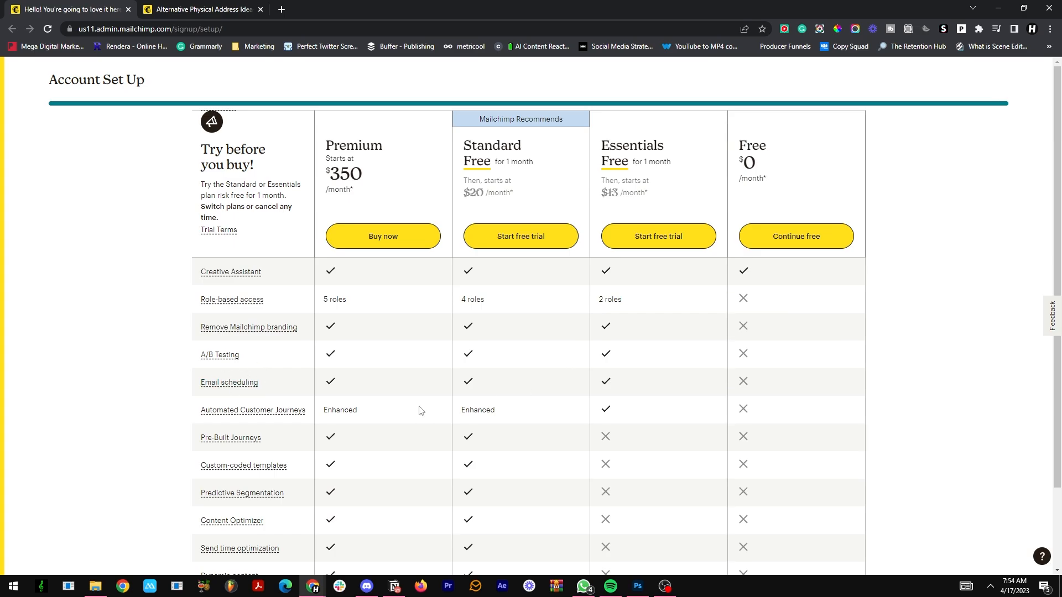
{"action": "scroll", "coordinate": [575, 277], "scroll_direction": "up", "scroll_amount": 4}
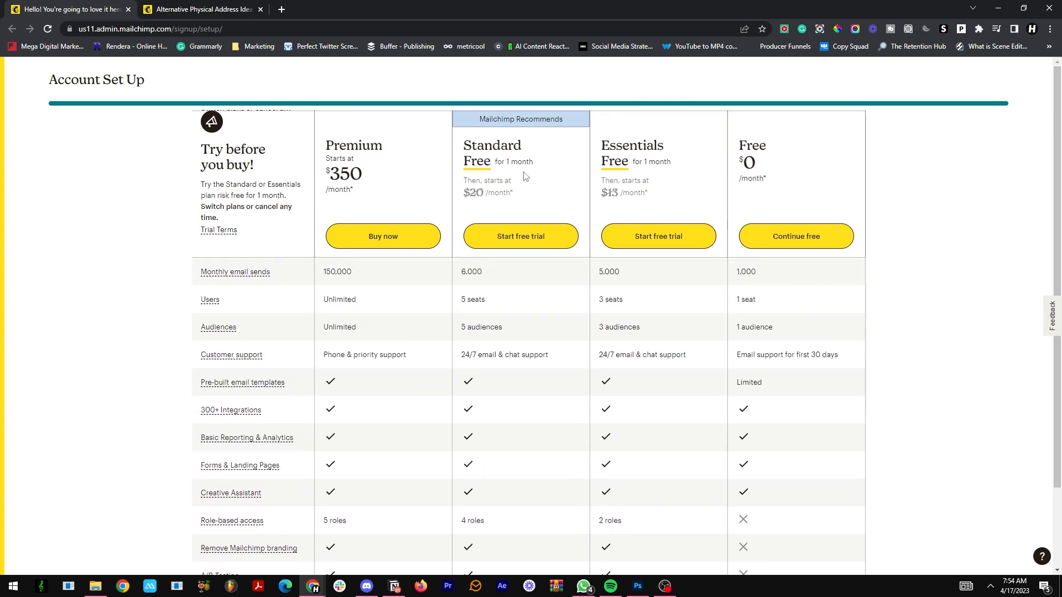
Step: Choose the Free plan and finish the account setup to reach the home dashboard
{"action": "left_click", "coordinate": [802, 246]}
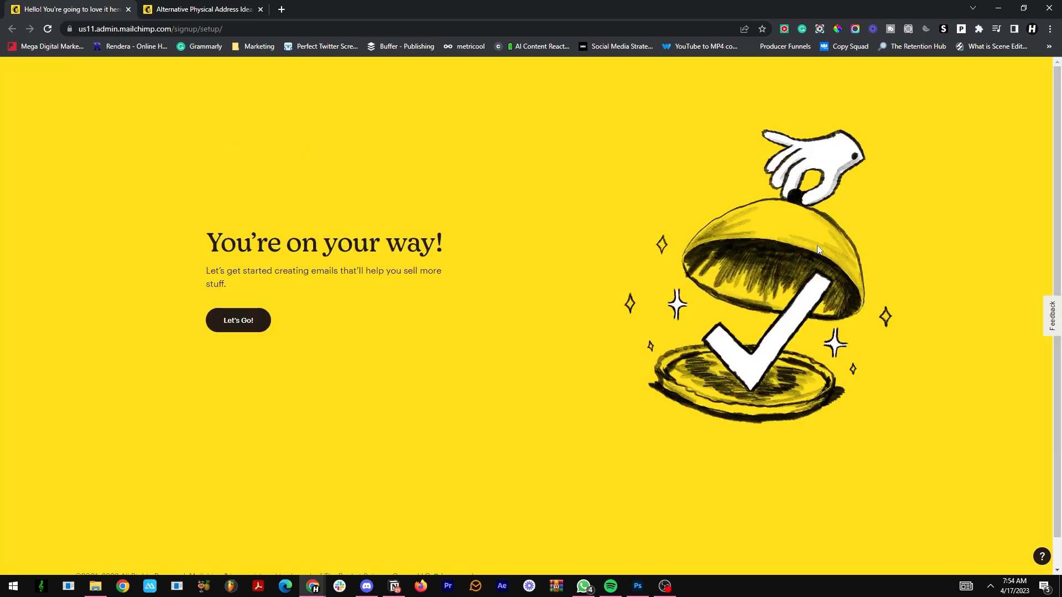
{"action": "left_click", "coordinate": [242, 331]}
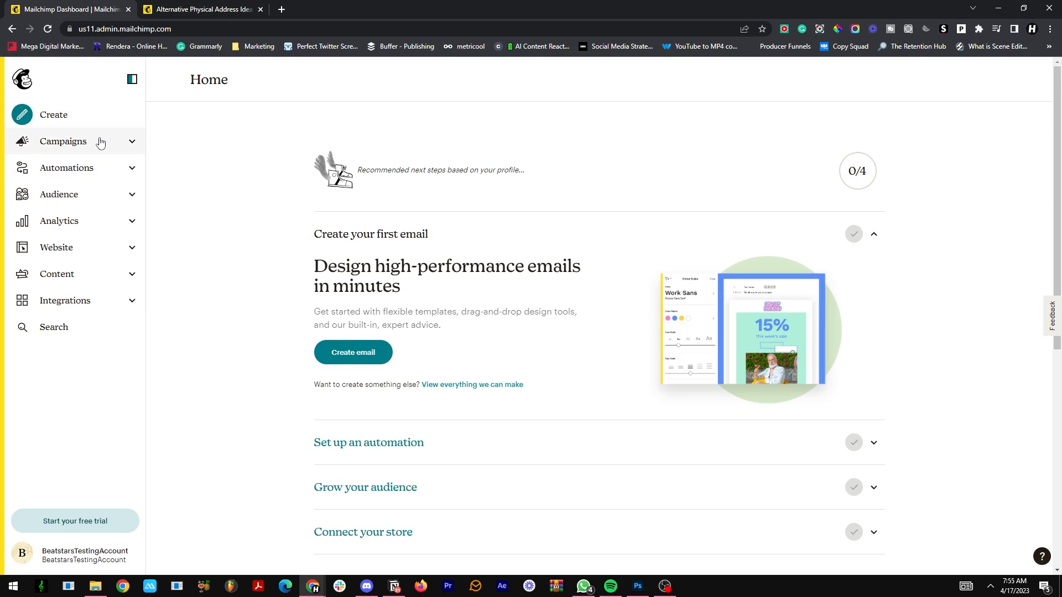
Step: View the Campaigns page, and examine the popular pre-built customer journeys in the Automations overview
{"action": "left_click", "coordinate": [135, 141]}
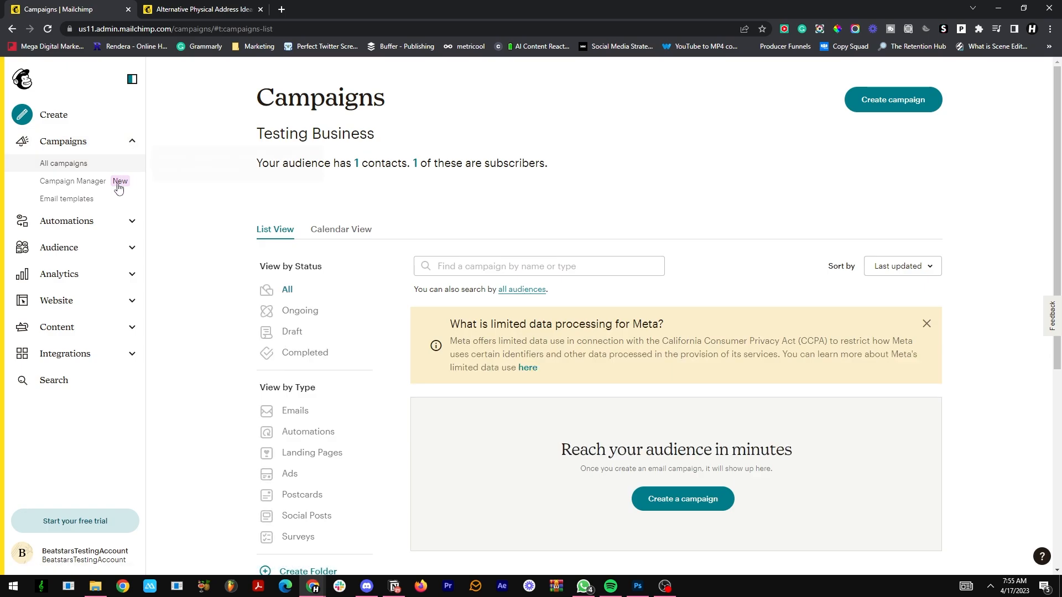
{"action": "left_click", "coordinate": [114, 216]}
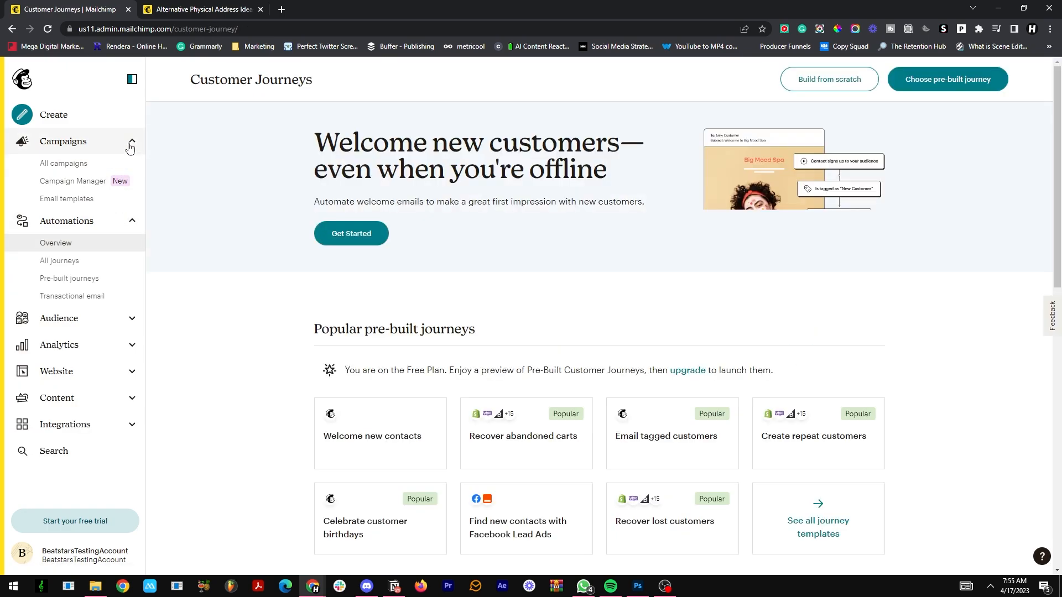
{"action": "scroll", "coordinate": [955, 217], "scroll_direction": "down", "scroll_amount": 2}
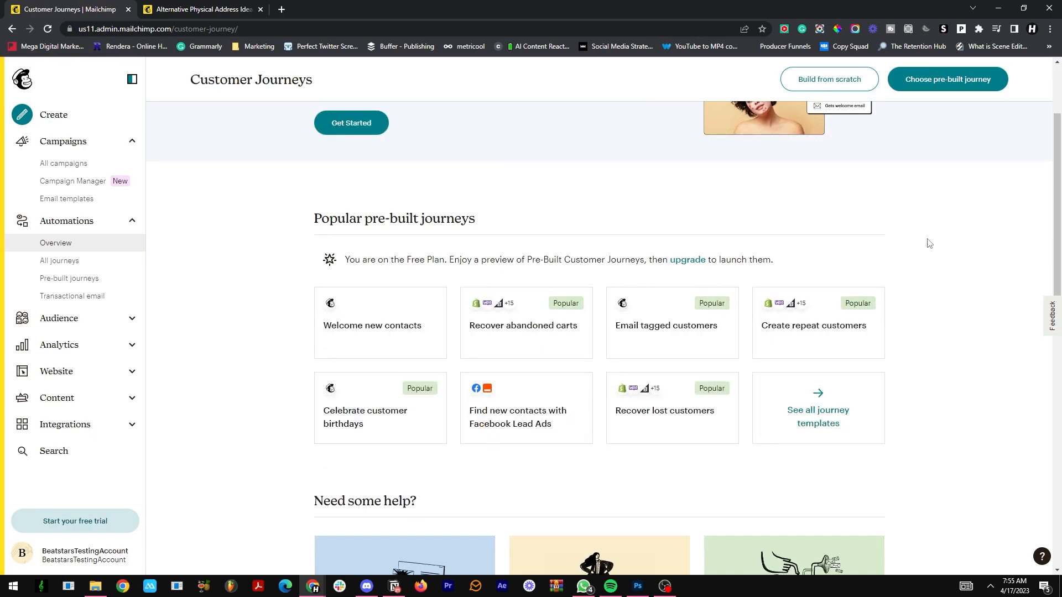
{"action": "scroll", "coordinate": [972, 391], "scroll_direction": "down", "scroll_amount": 3}
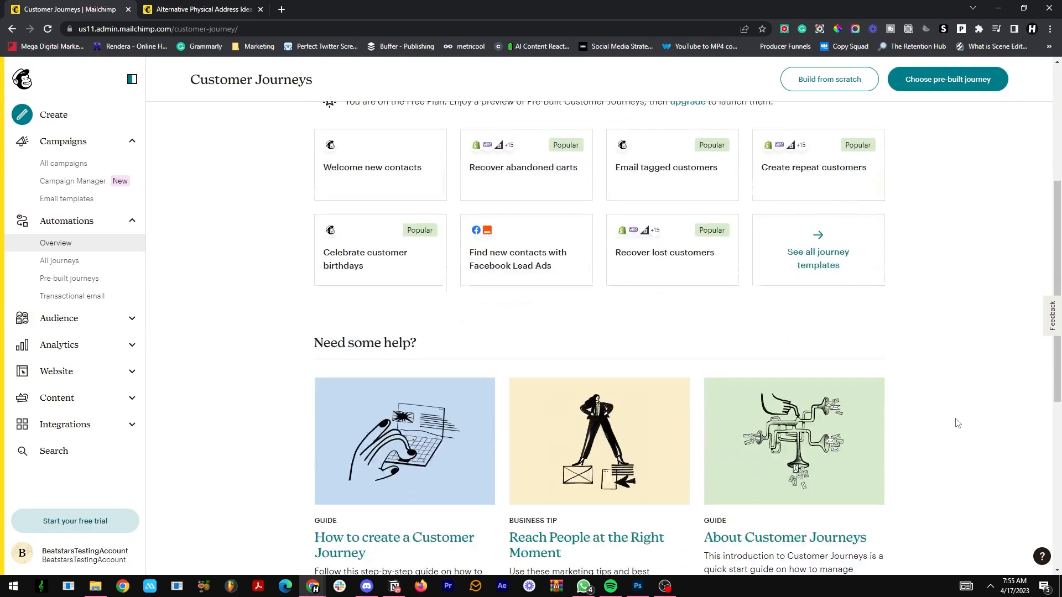
{"action": "scroll", "coordinate": [956, 424], "scroll_direction": "up", "scroll_amount": 2}
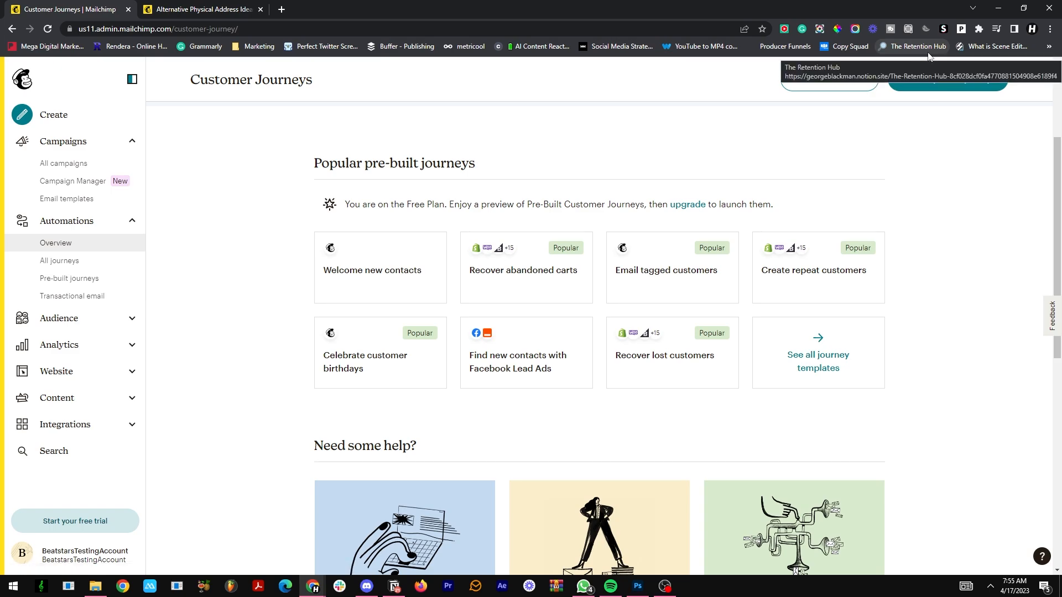
{"action": "scroll", "coordinate": [874, 92], "scroll_direction": "up", "scroll_amount": 2}
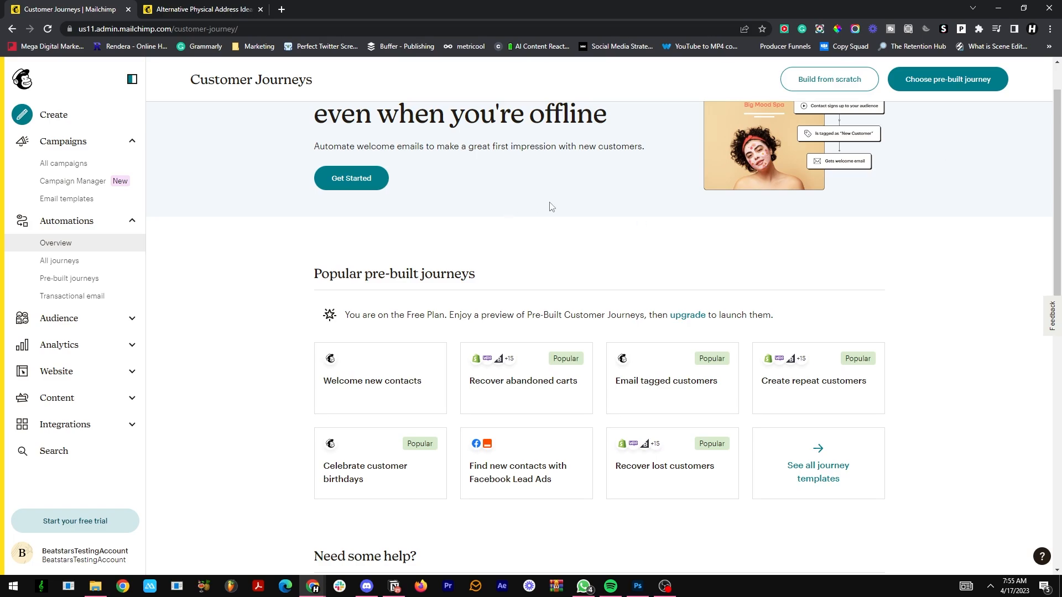
{"action": "scroll", "coordinate": [551, 206], "scroll_direction": "up", "scroll_amount": 1}
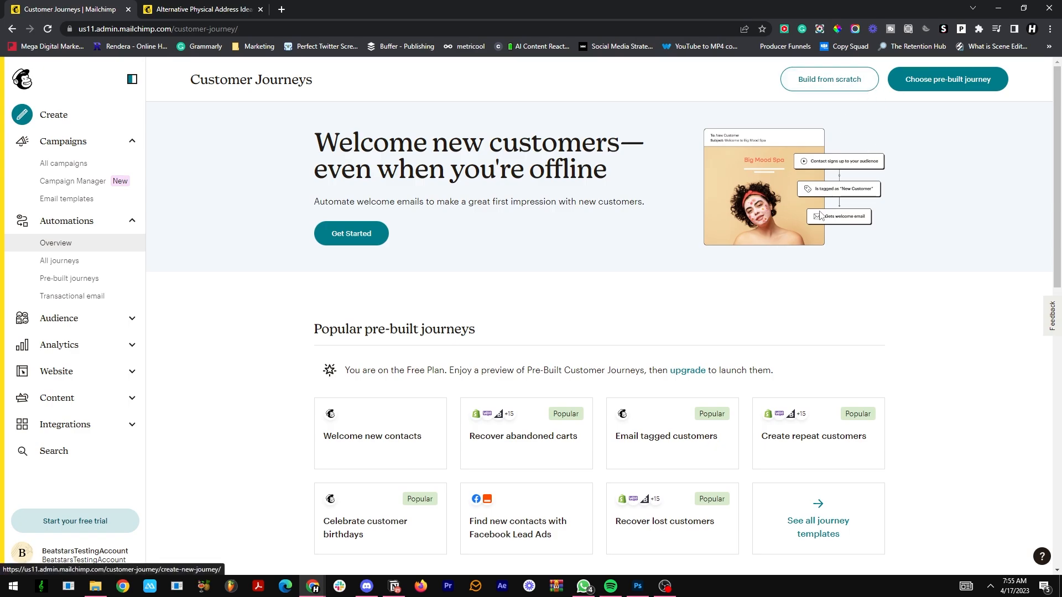
{"action": "scroll", "coordinate": [820, 215], "scroll_direction": "down", "scroll_amount": 1}
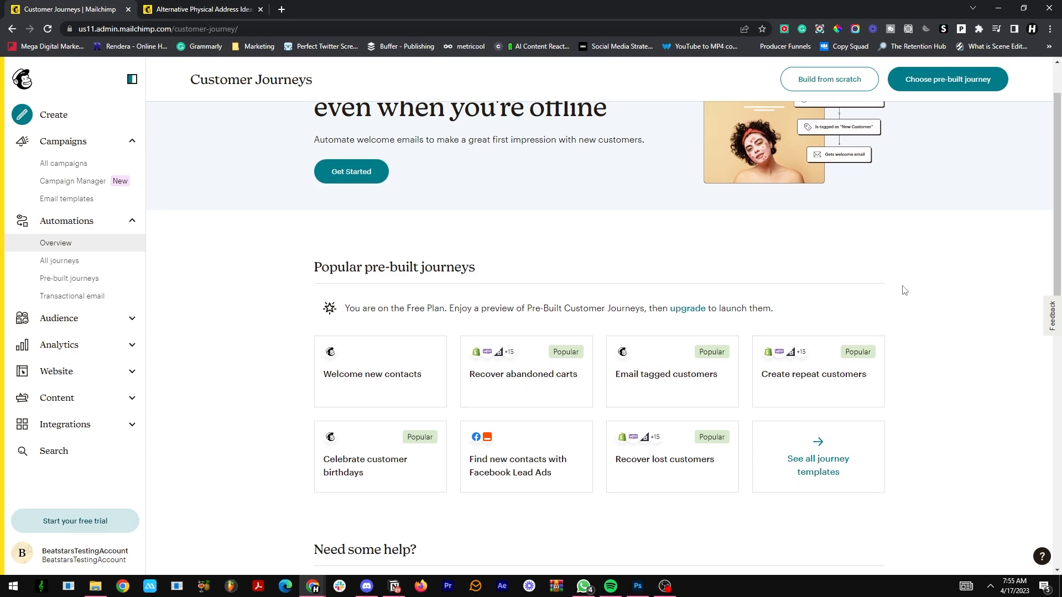
{"action": "scroll", "coordinate": [890, 278], "scroll_direction": "down", "scroll_amount": 2}
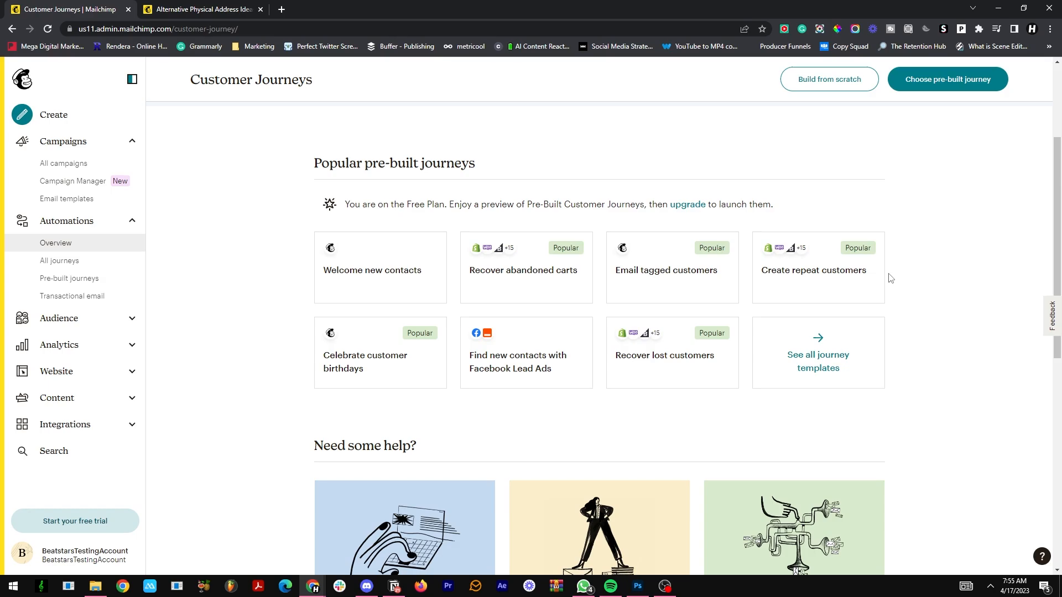
Step: View the Audience dashboard and its options for growing the contact list
{"action": "left_click", "coordinate": [74, 321]}
{"action": "scroll", "coordinate": [208, 216], "scroll_direction": "down", "scroll_amount": 5}
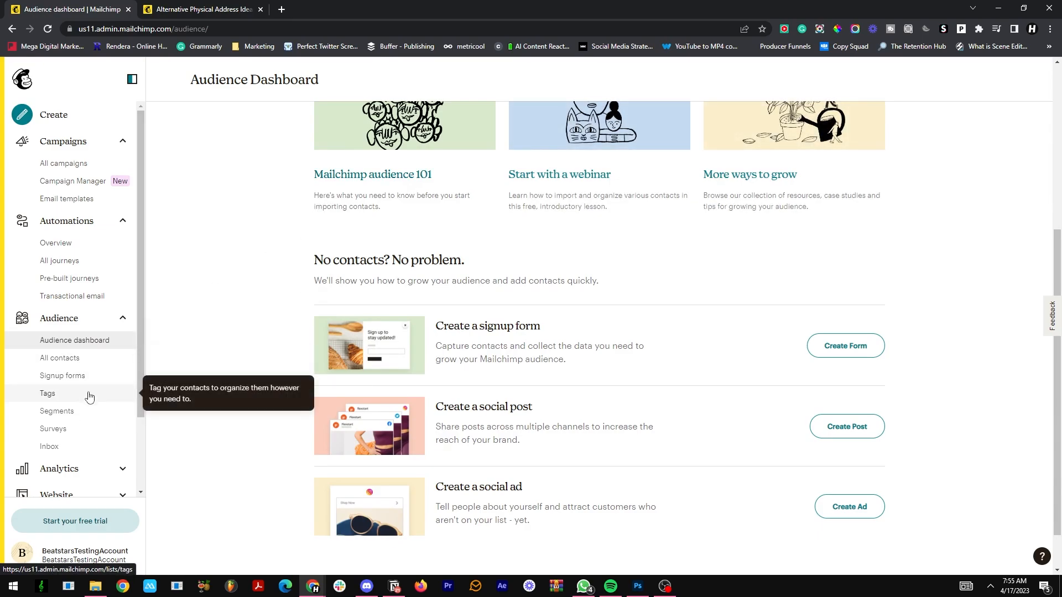
Step: Open the Email analytics dashboard, dismiss its sample-data and trial pop-ups, and examine the performance and engagement metrics
{"action": "scroll", "coordinate": [86, 398], "scroll_direction": "down", "scroll_amount": 2}
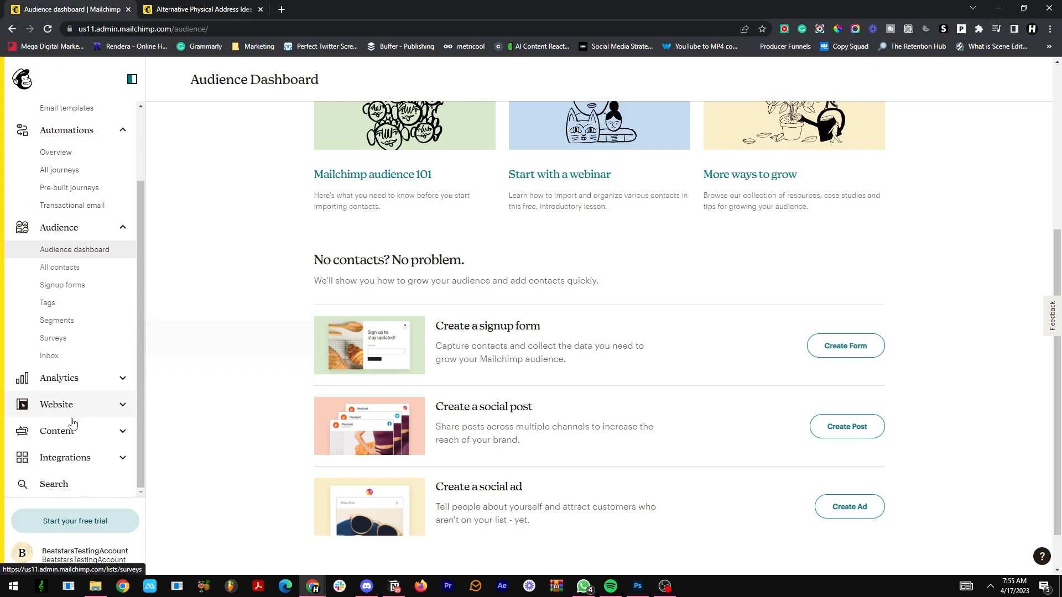
{"action": "left_click", "coordinate": [82, 387]}
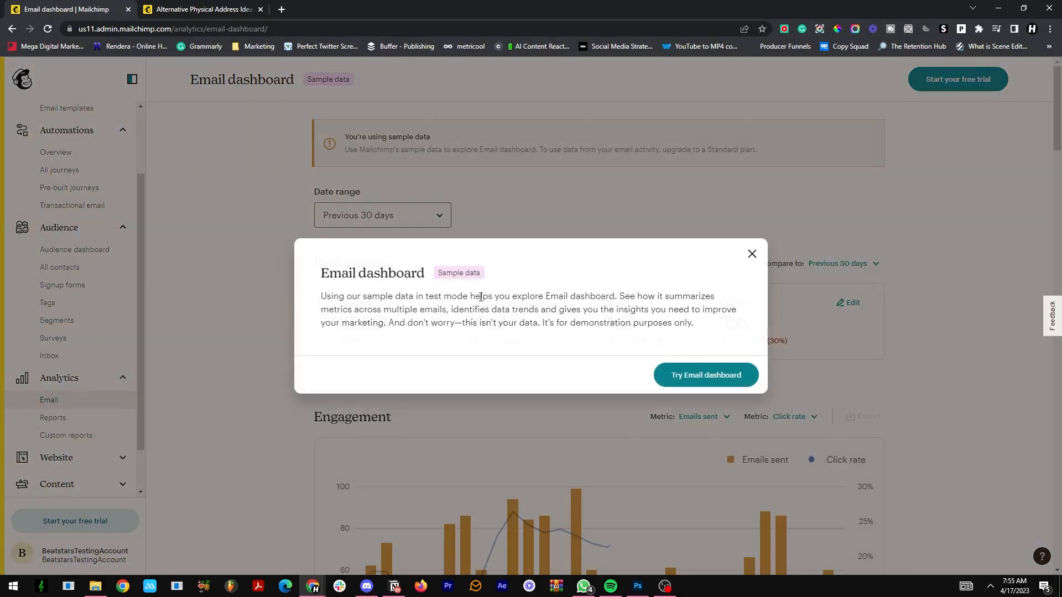
{"action": "left_click", "coordinate": [752, 254]}
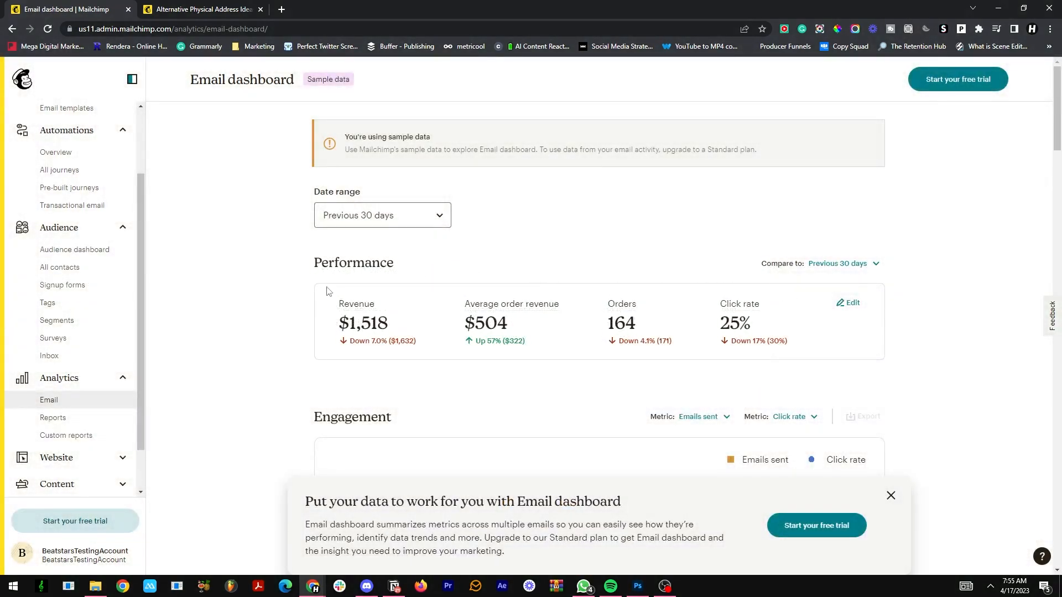
{"action": "left_click", "coordinate": [890, 496]}
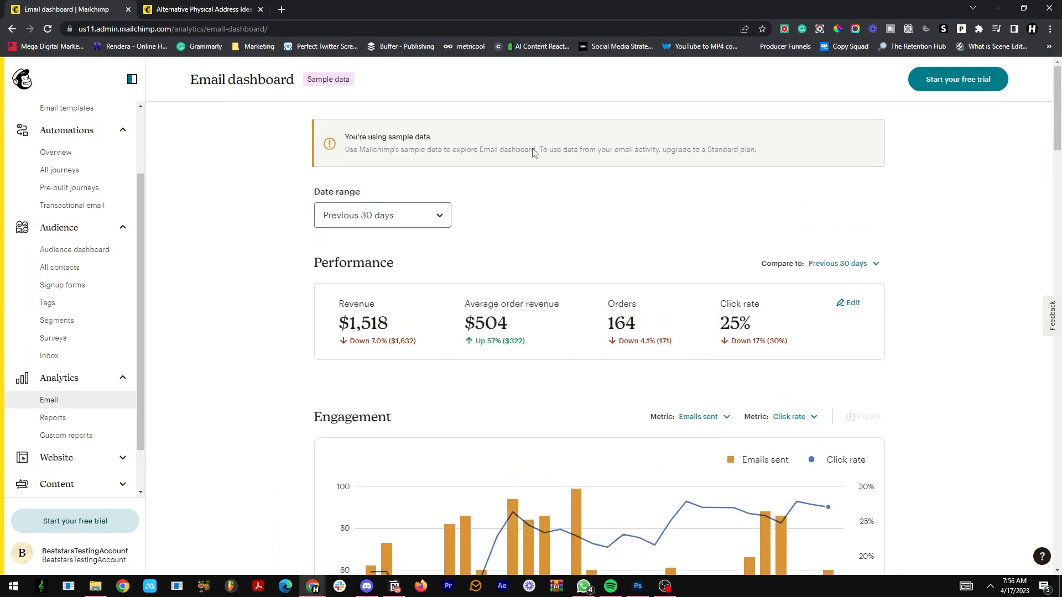
{"action": "mouse_move", "coordinate": [515, 307]}
{"action": "scroll", "coordinate": [708, 331], "scroll_direction": "down", "scroll_amount": 3}
{"action": "scroll", "coordinate": [554, 263], "scroll_direction": "up", "scroll_amount": 2}
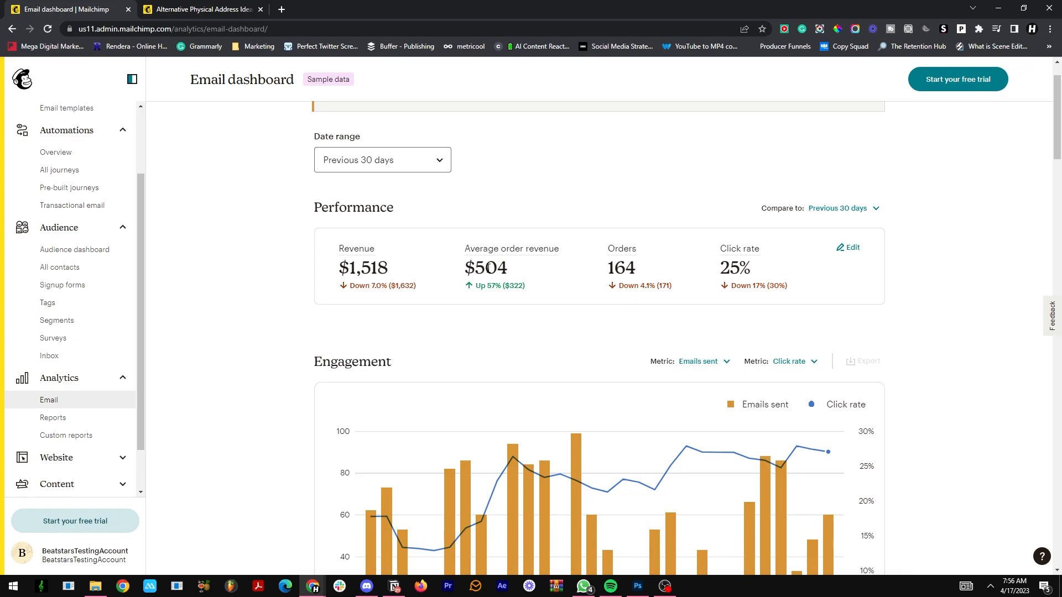
{"action": "left_click_drag", "start_coordinate": [356, 259], "coordinate": [644, 266]}
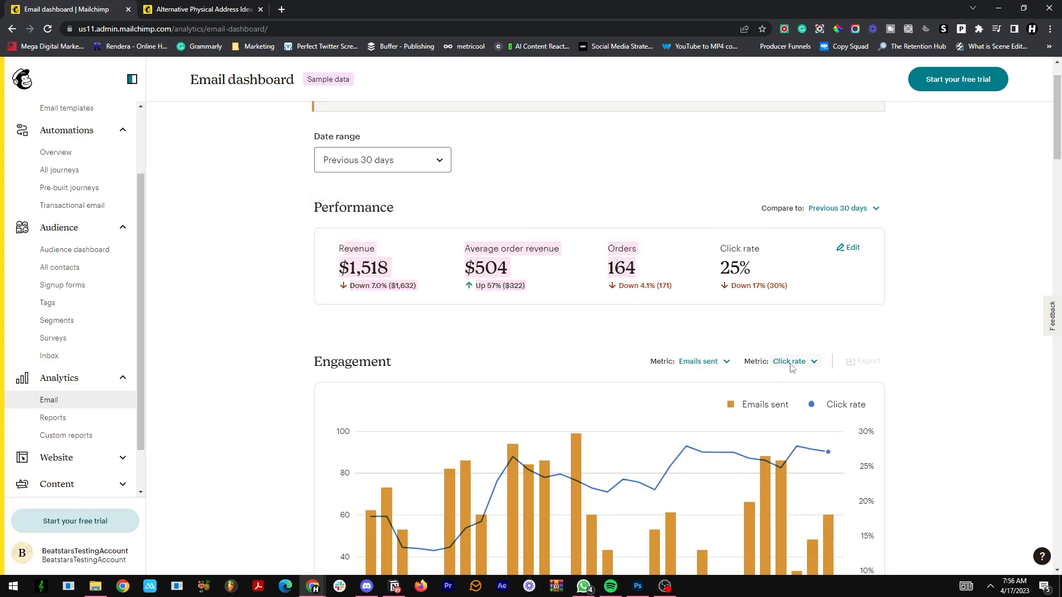
Step: View the Website dashboard and the Creative Assistant page under Content
{"action": "scroll", "coordinate": [110, 454], "scroll_direction": "down", "scroll_amount": 1}
{"action": "left_click", "coordinate": [83, 403]}
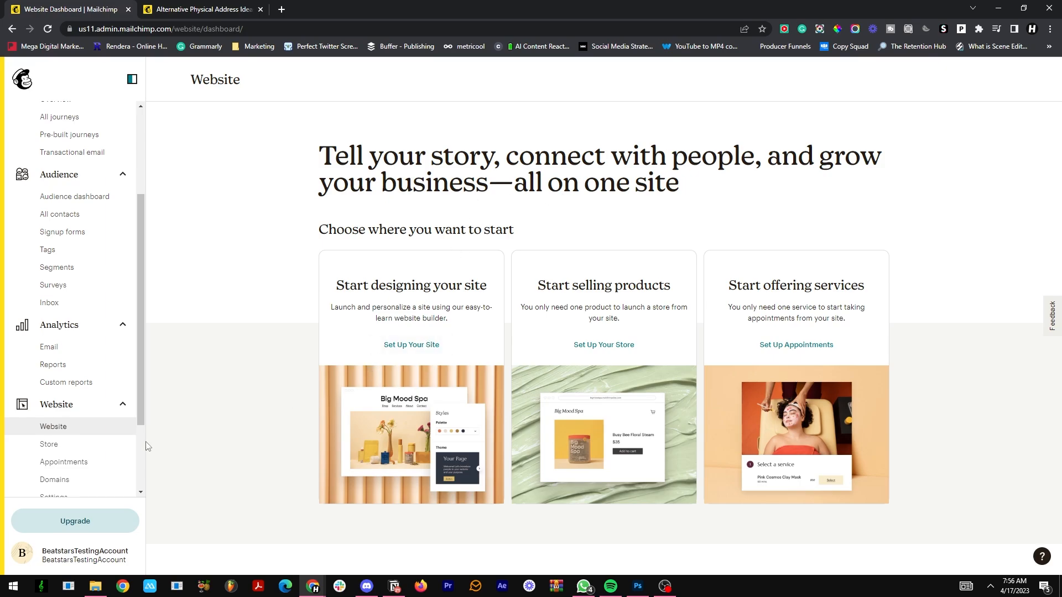
{"action": "scroll", "coordinate": [116, 443], "scroll_direction": "down", "scroll_amount": 2}
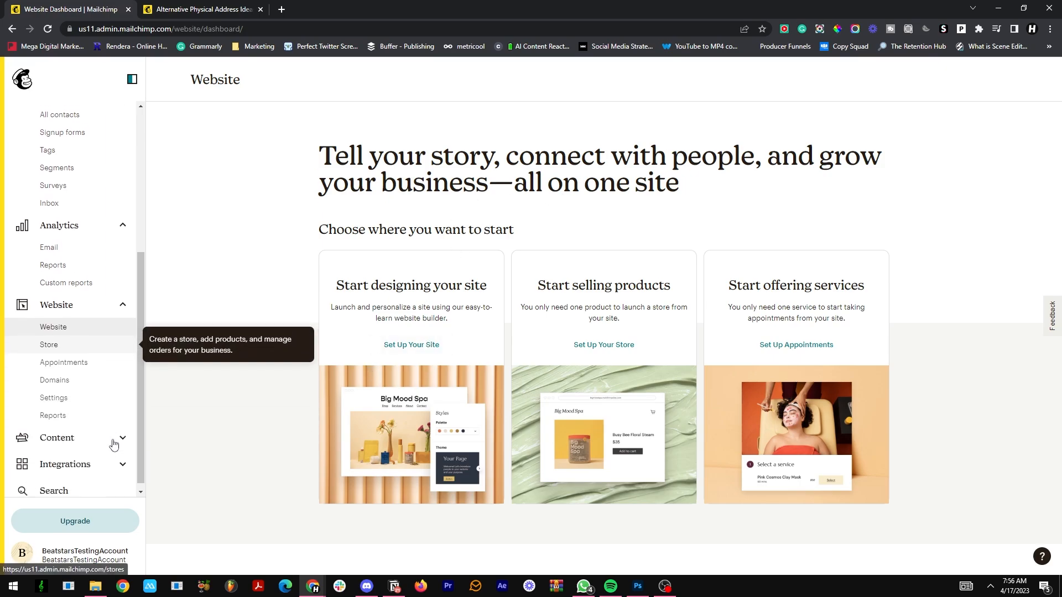
{"action": "left_click", "coordinate": [70, 436]}
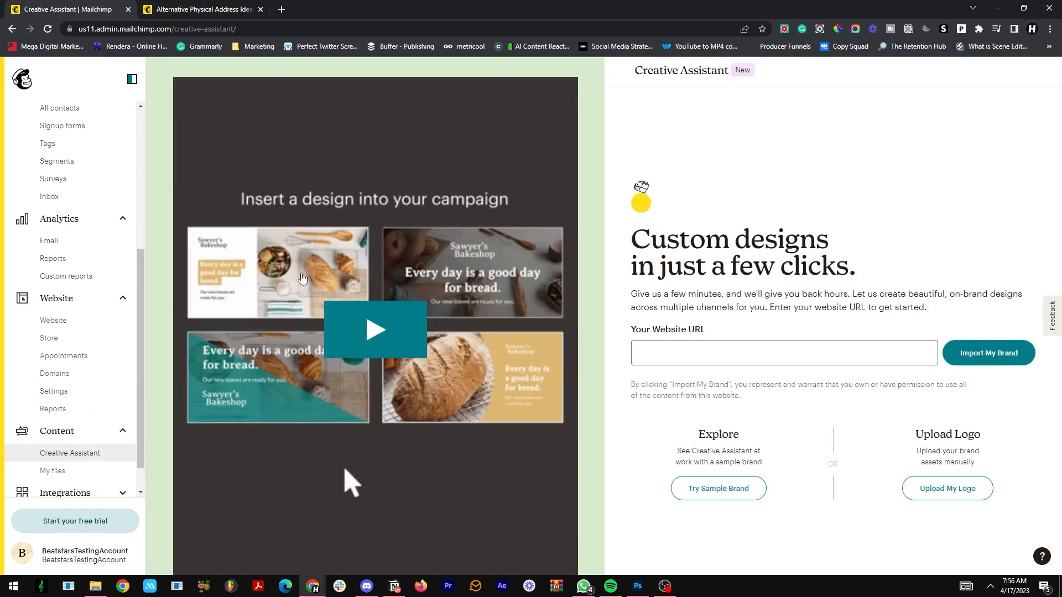
{"action": "scroll", "coordinate": [113, 299], "scroll_direction": "down", "scroll_amount": 1}
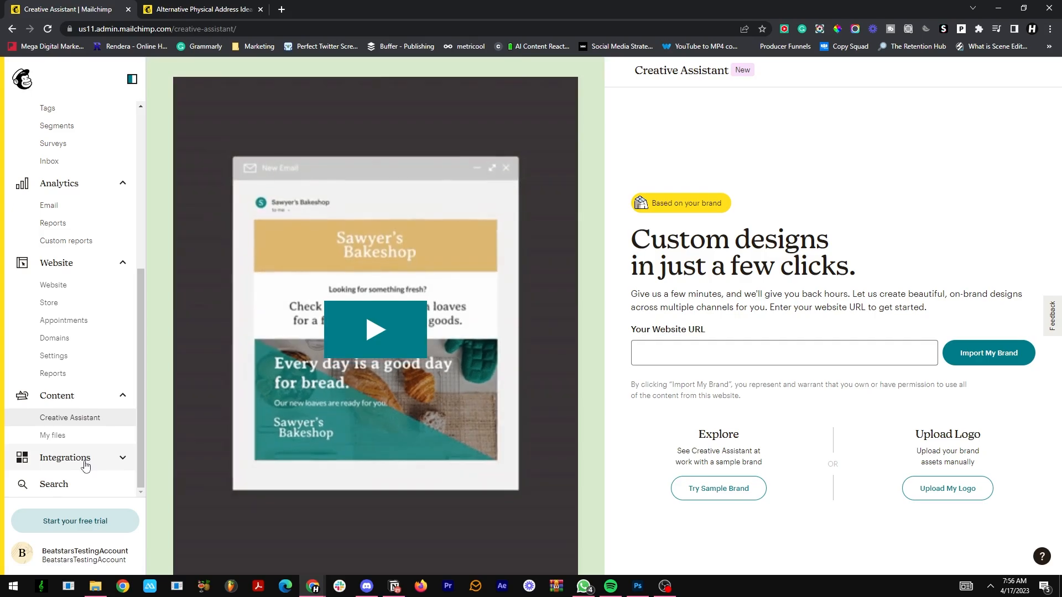
Step: Switch to BeatStars Studio and open the Marketing Integrations page of the Pro Page section
{"action": "scroll", "coordinate": [86, 466], "scroll_direction": "up", "scroll_amount": 5}
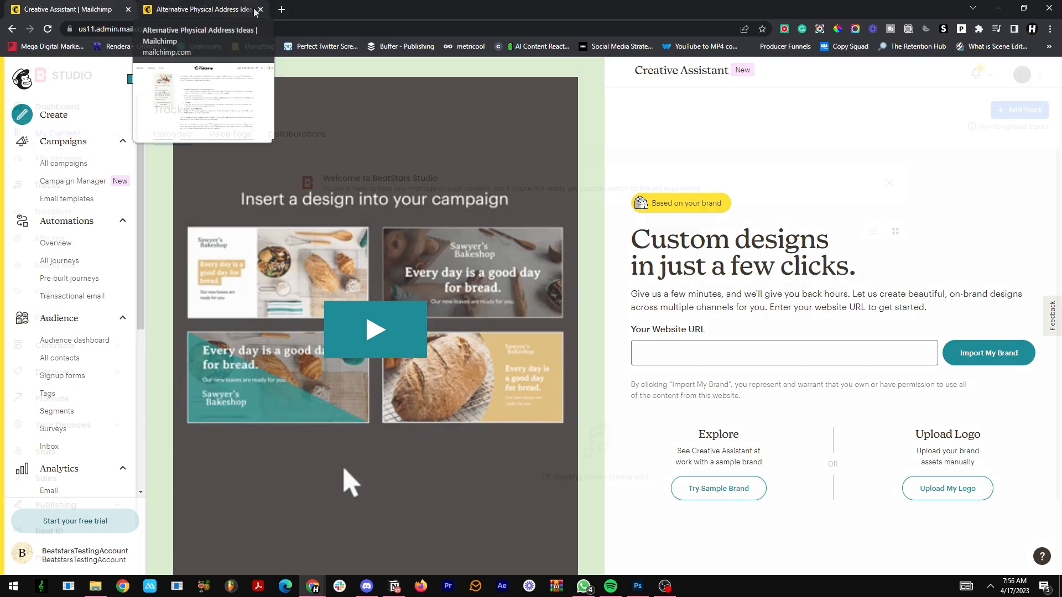
{"action": "left_click", "coordinate": [242, 9]}
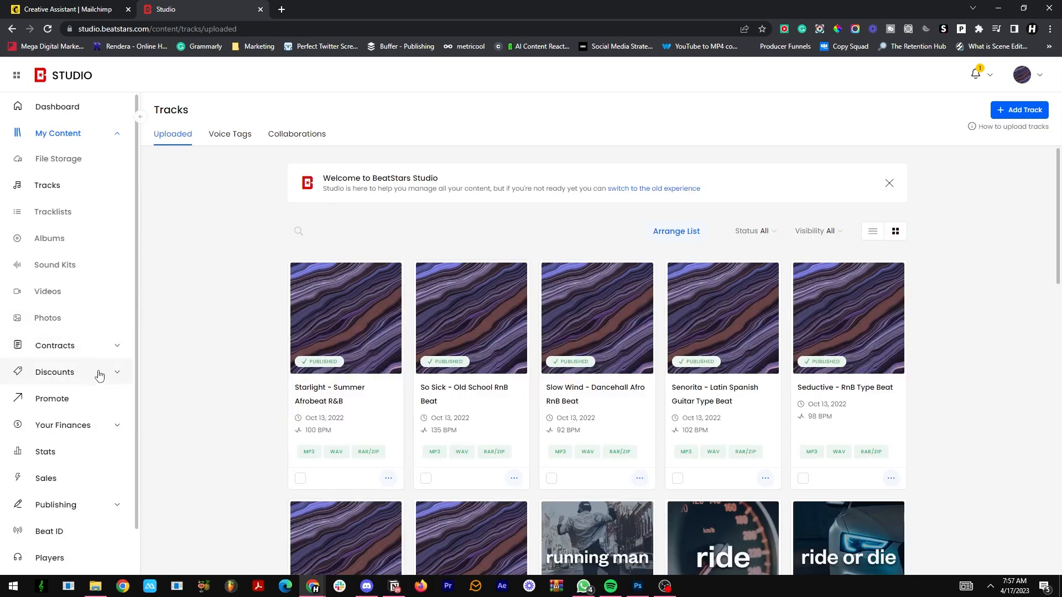
{"action": "scroll", "coordinate": [99, 376], "scroll_direction": "down", "scroll_amount": 1}
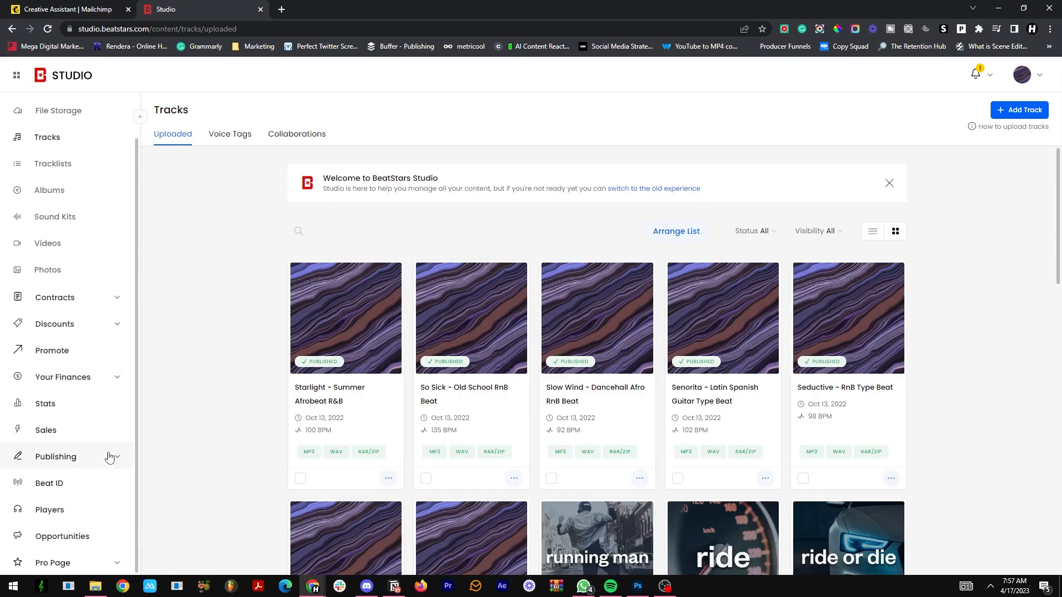
{"action": "left_click", "coordinate": [79, 557]}
{"action": "left_click", "coordinate": [78, 556]}
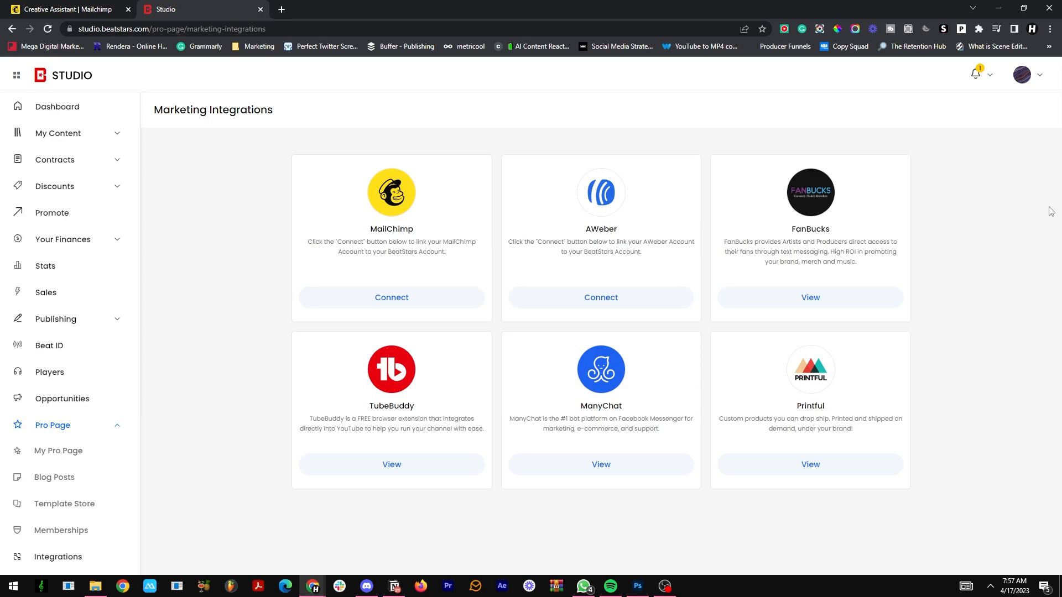
Step: Connect Mailchimp to BeatStars by logging in with the prefilled account credentials and allowing BeatStars access to the account
{"action": "left_click", "coordinate": [409, 303]}
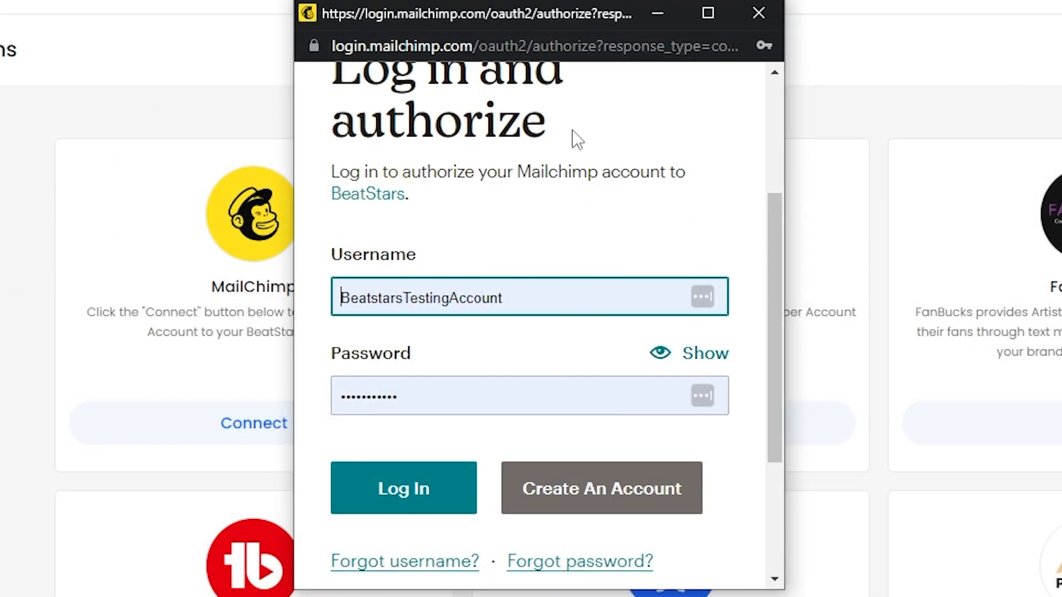
{"action": "left_click", "coordinate": [424, 495]}
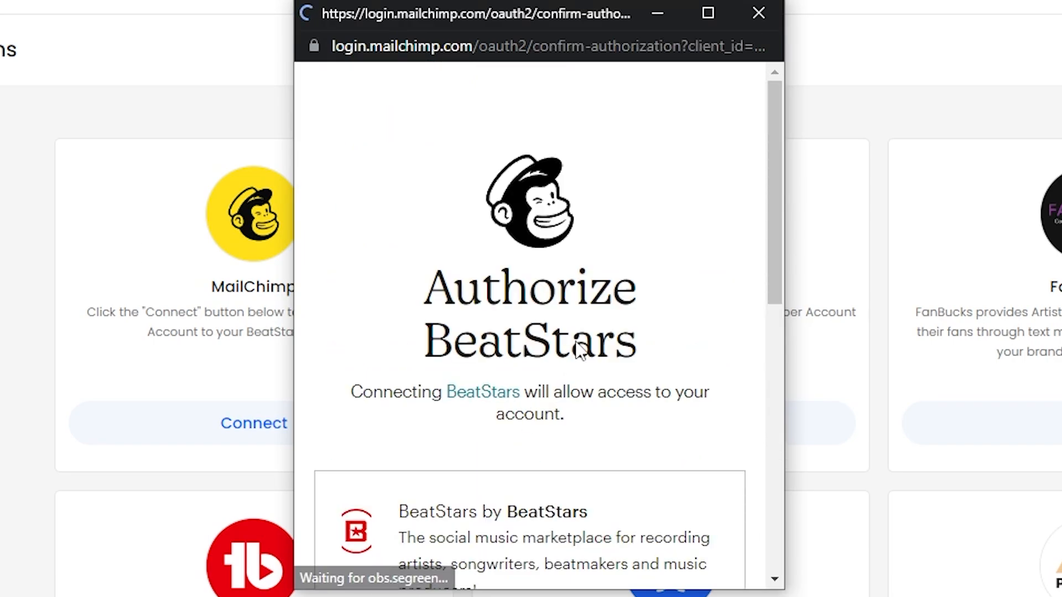
{"action": "scroll", "coordinate": [732, 486], "scroll_direction": "down", "scroll_amount": 10}
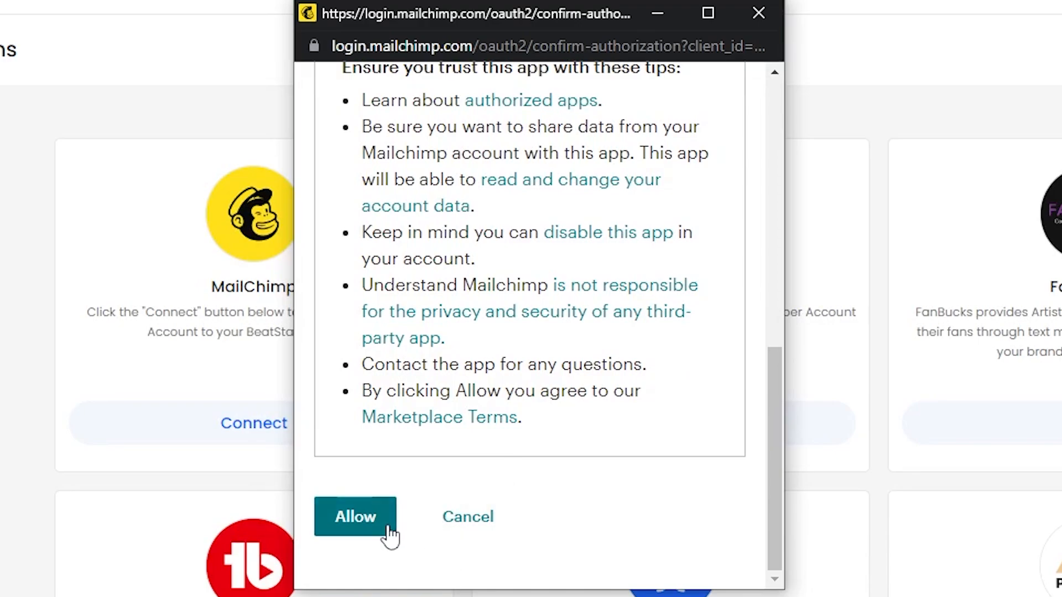
{"action": "left_click", "coordinate": [355, 516]}
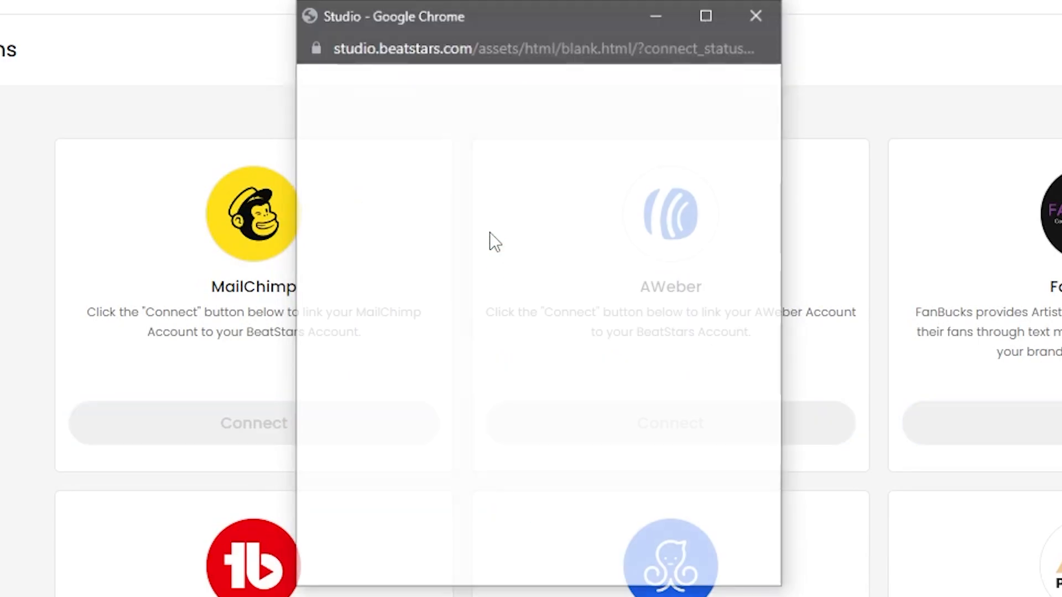
Step: Select Testing Business as the subscription list for the MailChimp integration and save it
{"action": "left_click", "coordinate": [262, 374]}
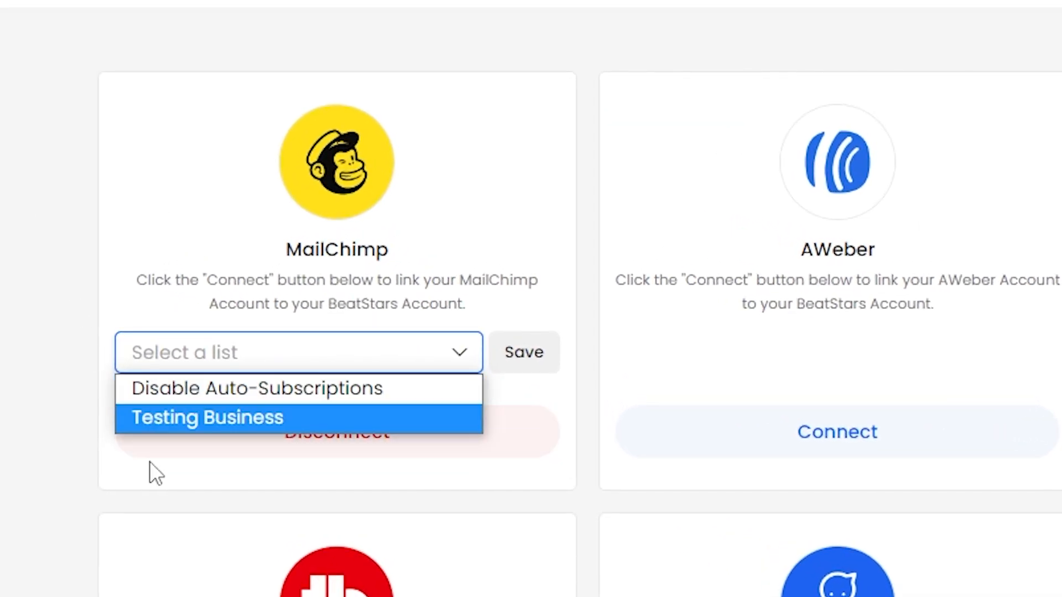
{"action": "left_click", "coordinate": [211, 422]}
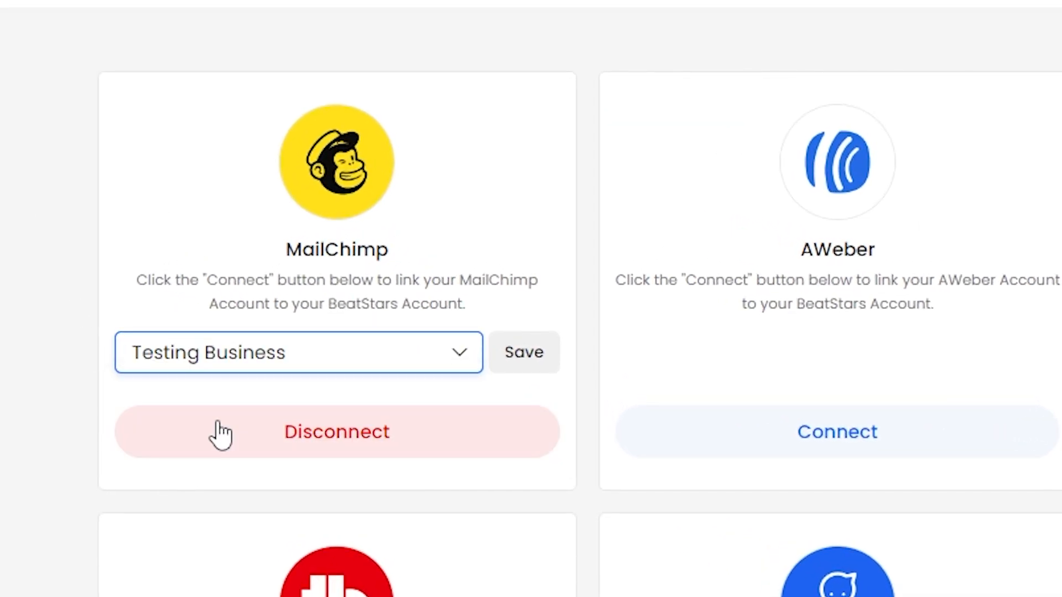
{"action": "left_click", "coordinate": [548, 351]}
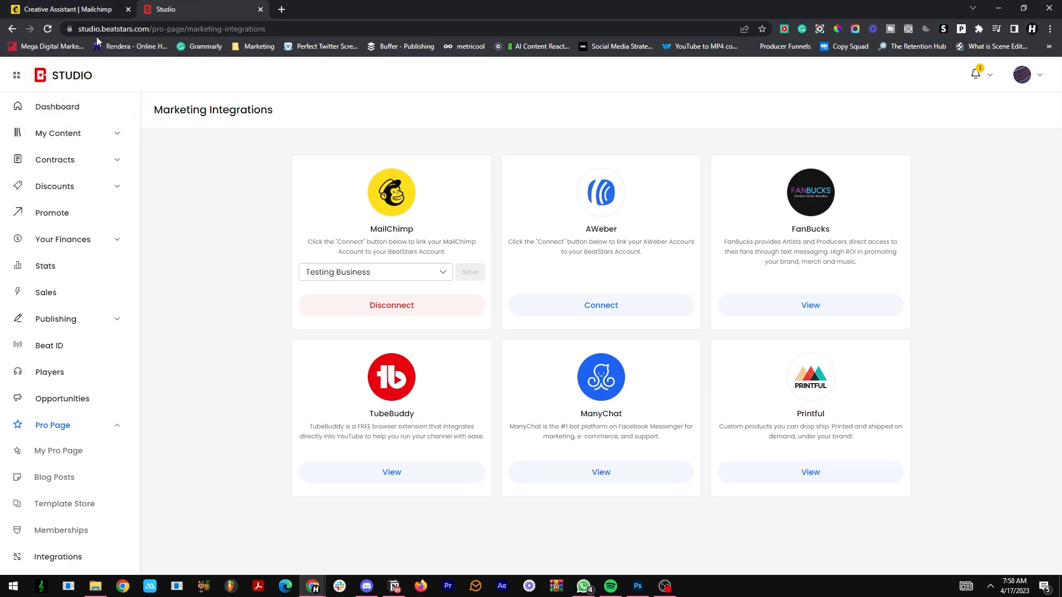
Step: View the Testing Business contacts in Mailchimp, and submit the free download request for "Starlight - Summer Afrobeat R&B" on BeatStars
{"action": "left_click", "coordinate": [96, 10]}
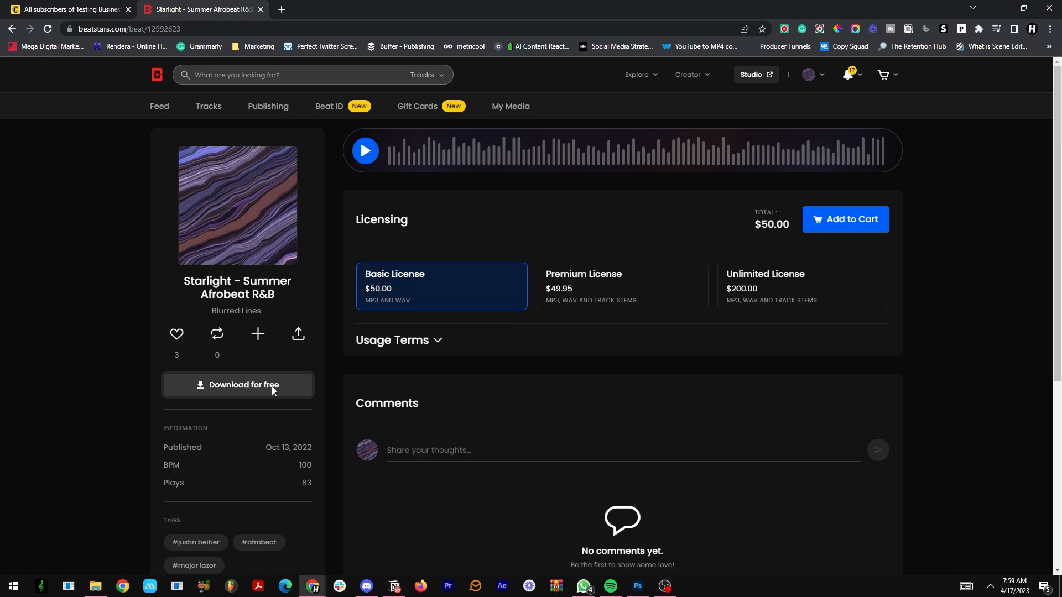
{"action": "left_click", "coordinate": [271, 387]}
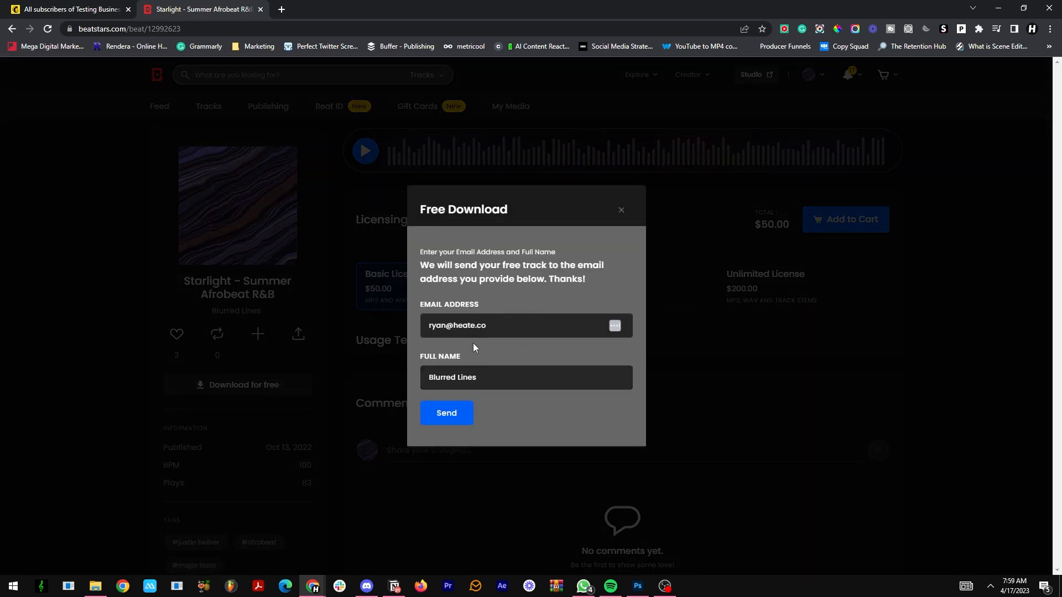
{"action": "left_click", "coordinate": [451, 415]}
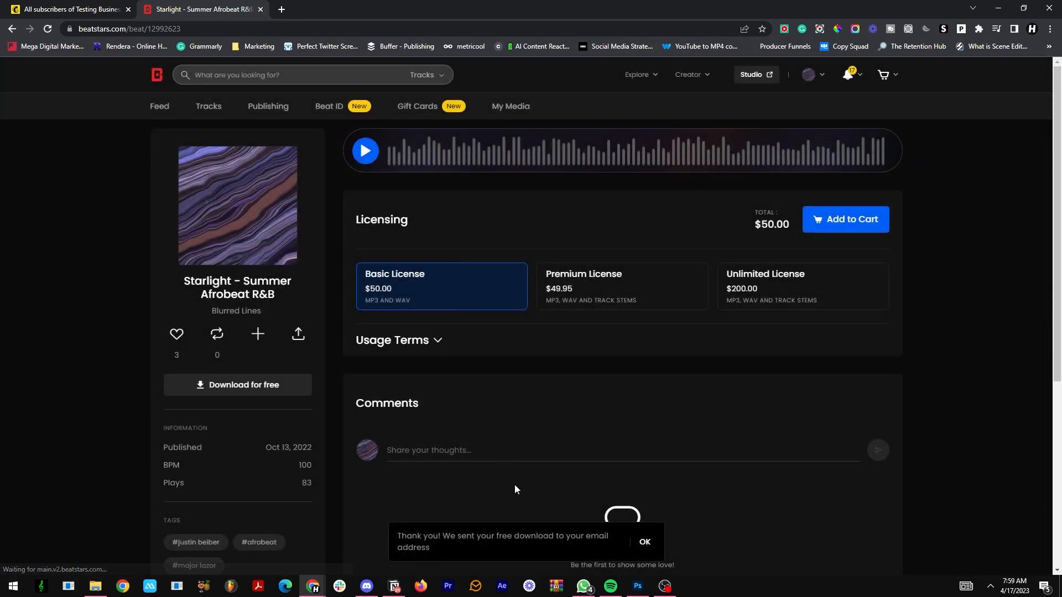
Step: Return to the Mailchimp audience and open the contact added from BeatStars to examine its profile information and tags
{"action": "left_click", "coordinate": [72, 9]}
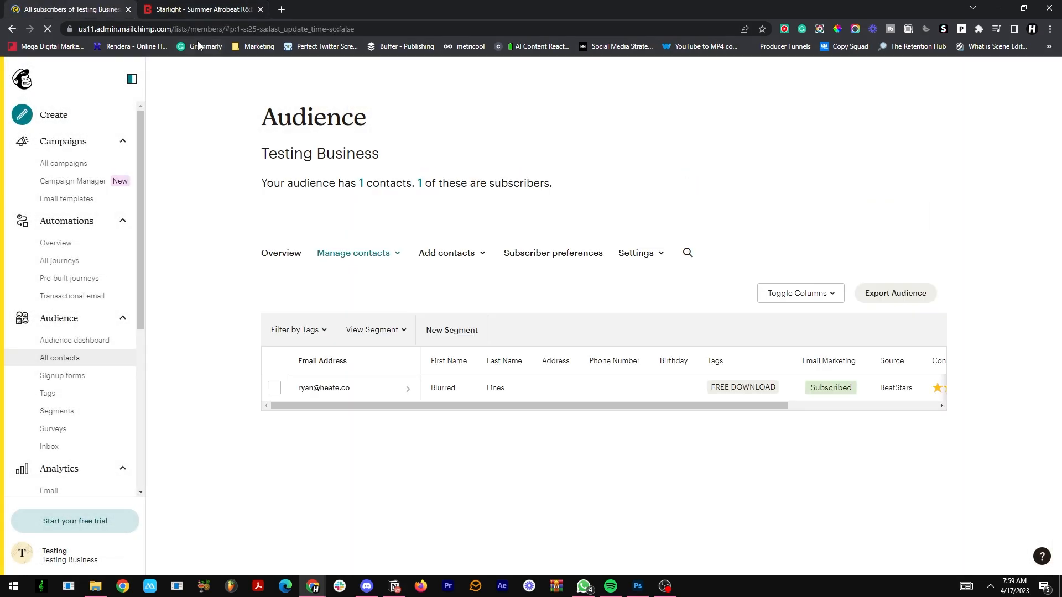
{"action": "left_click", "coordinate": [339, 395]}
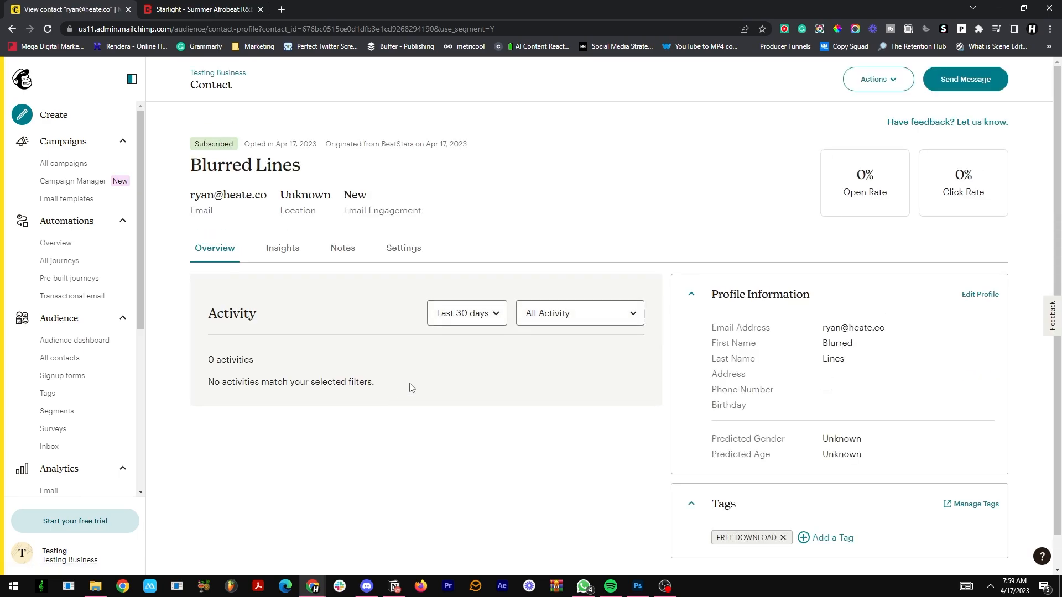
{"action": "scroll", "coordinate": [857, 286], "scroll_direction": "down", "scroll_amount": 1}
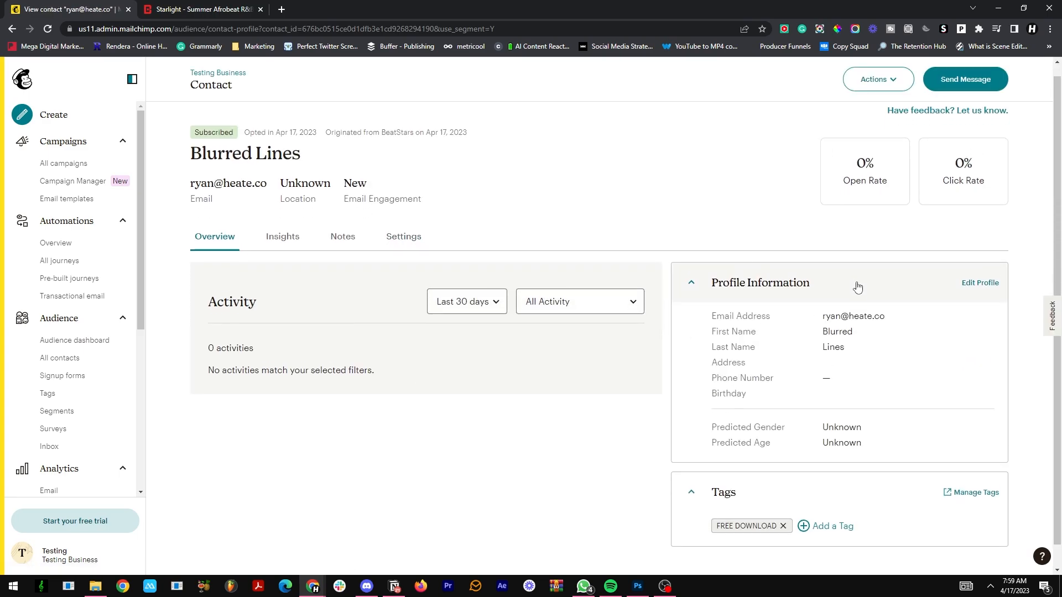
{"action": "scroll", "coordinate": [857, 287], "scroll_direction": "down", "scroll_amount": 1}
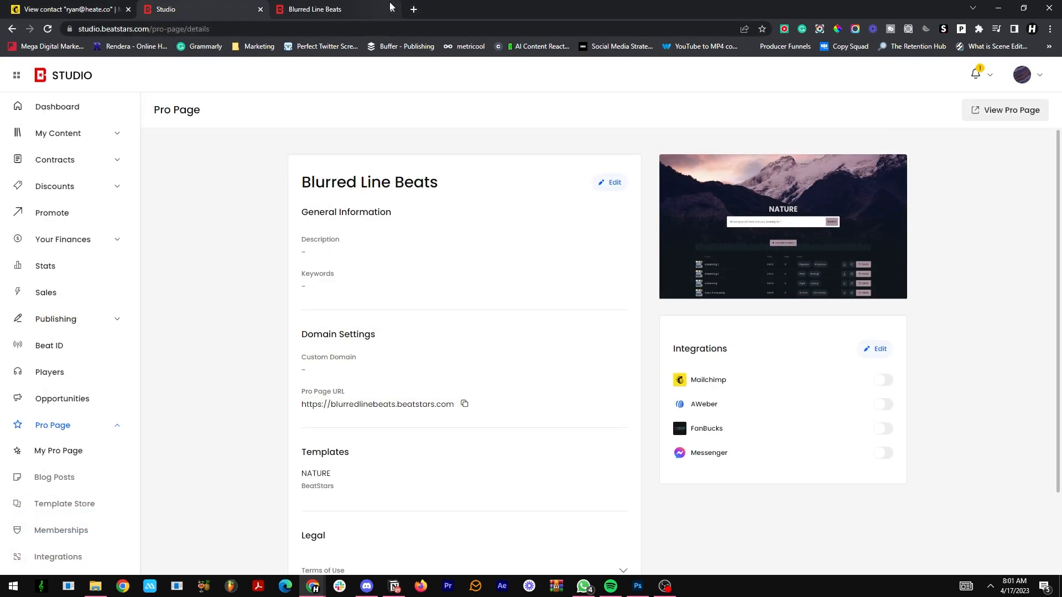
Step: Edit the Blurred Line Beats Pro Page in BeatStars Studio and enable Mailchimp as its contact list provider
{"action": "left_click", "coordinate": [392, 9]}
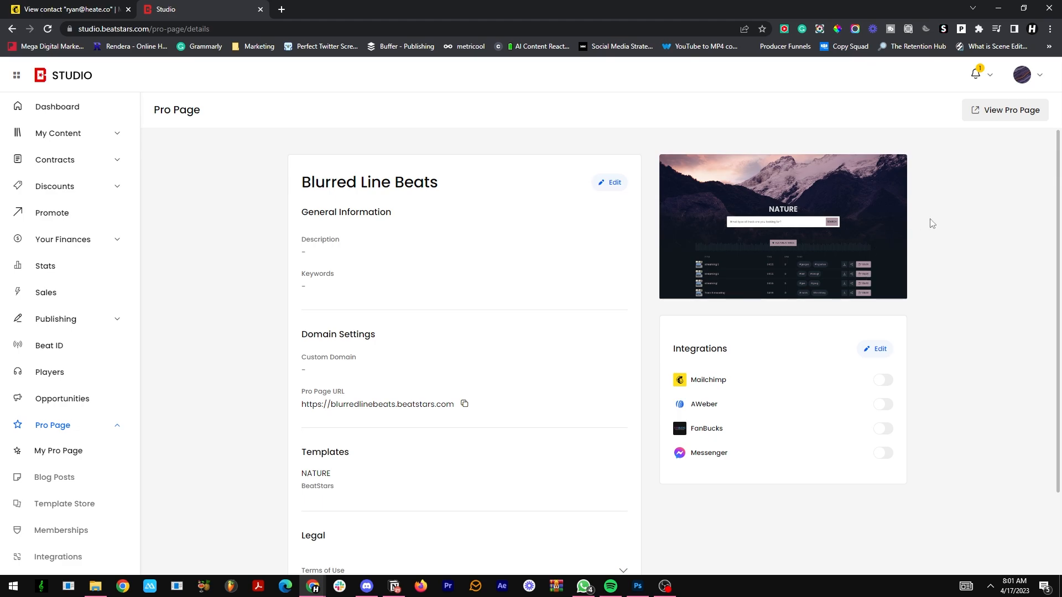
{"action": "left_click", "coordinate": [608, 182]}
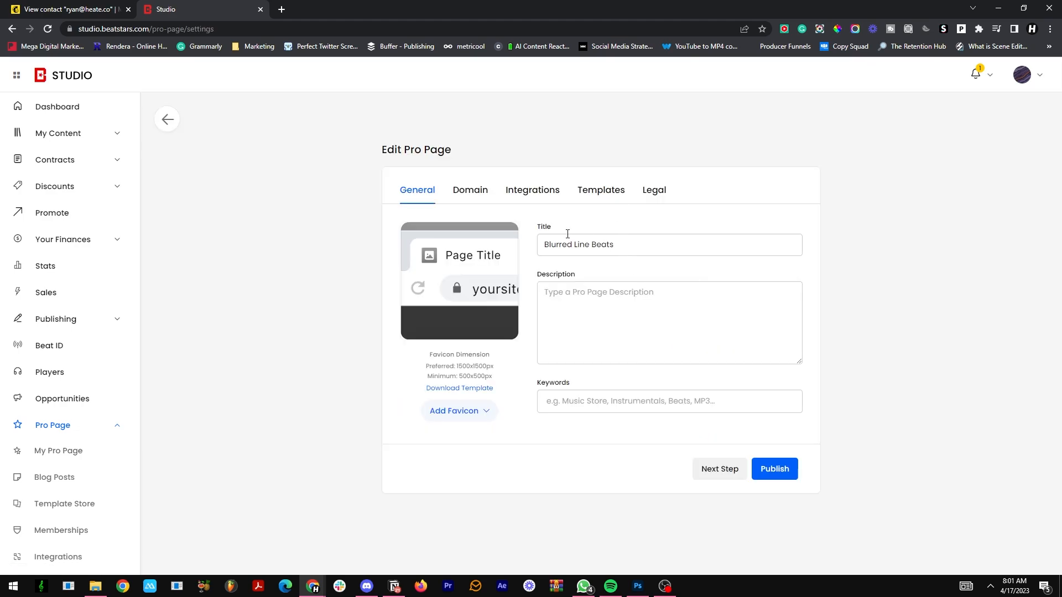
{"action": "left_click", "coordinate": [550, 200]}
{"action": "right_click", "coordinate": [525, 222]}
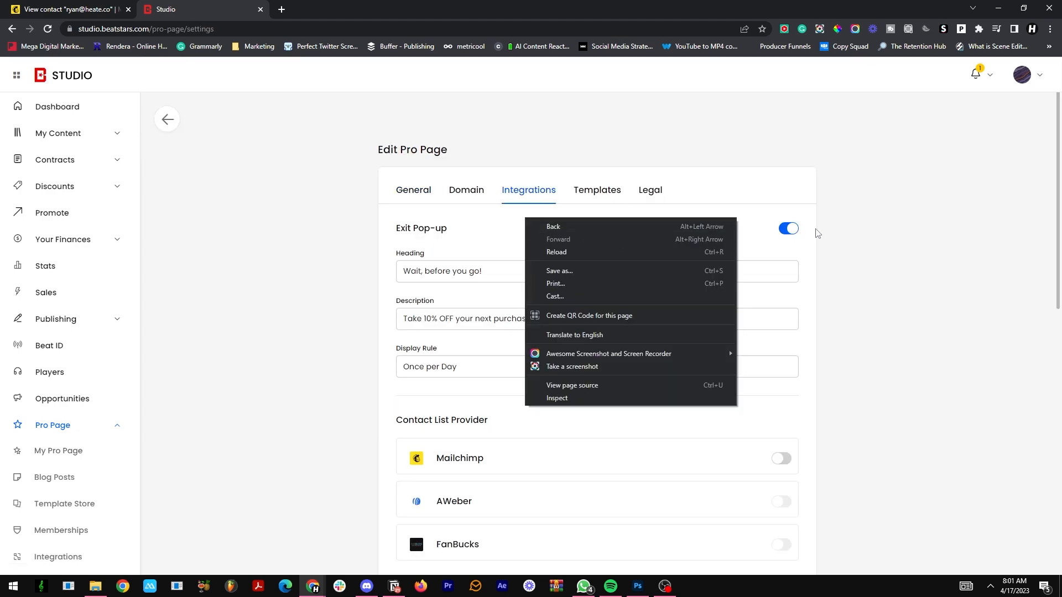
{"action": "left_click", "coordinate": [713, 201]}
{"action": "scroll", "coordinate": [477, 247], "scroll_direction": "down", "scroll_amount": 3}
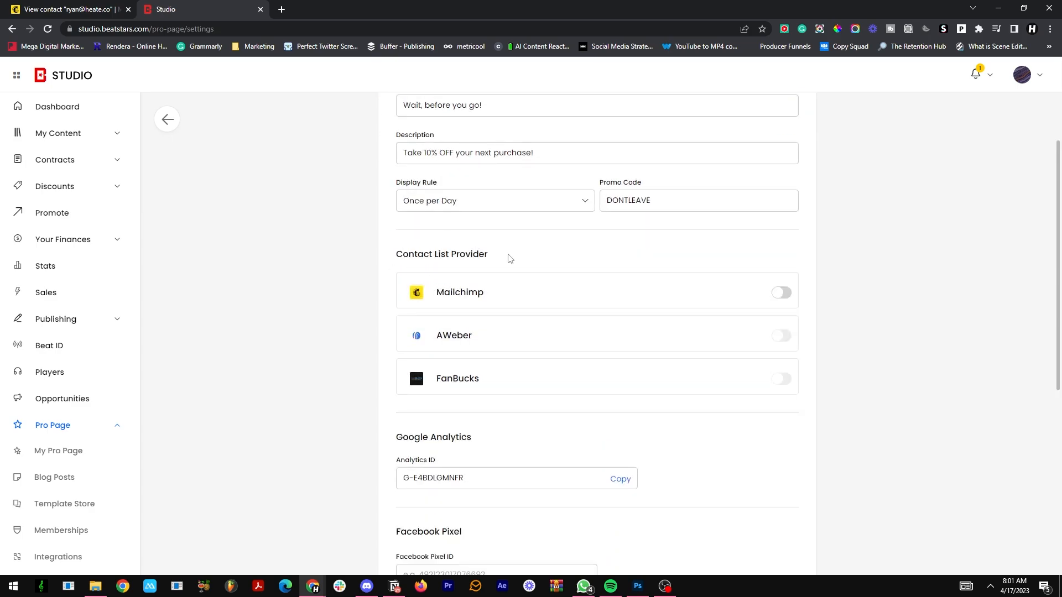
{"action": "left_click", "coordinate": [779, 295]}
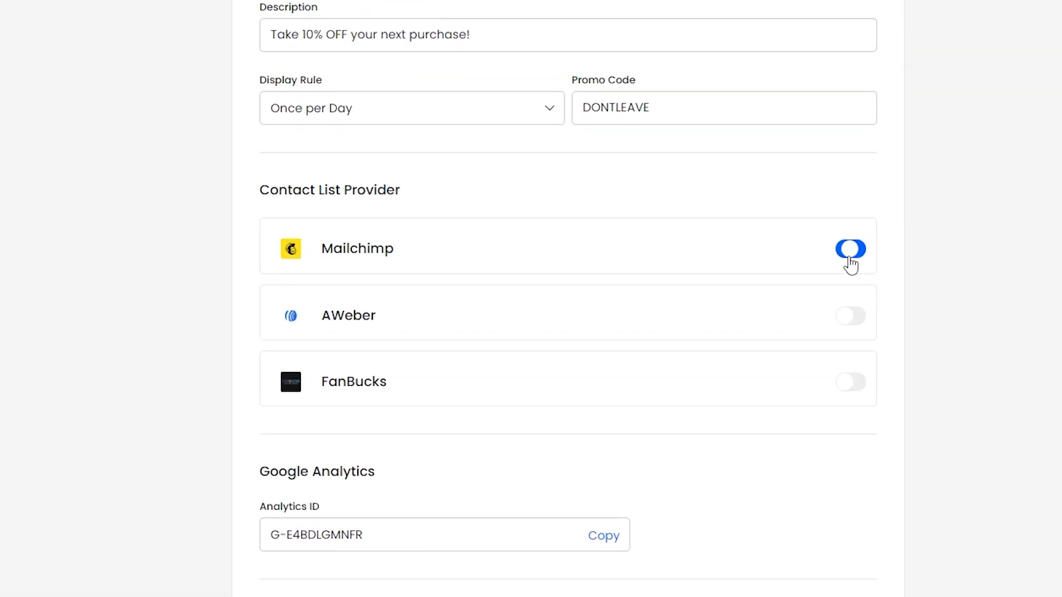
Step: Check the display type options of the Mailchimp form, keep Home Page, and set the headline text to "Get 5 Free Beatsa"
{"action": "left_click", "coordinate": [641, 332]}
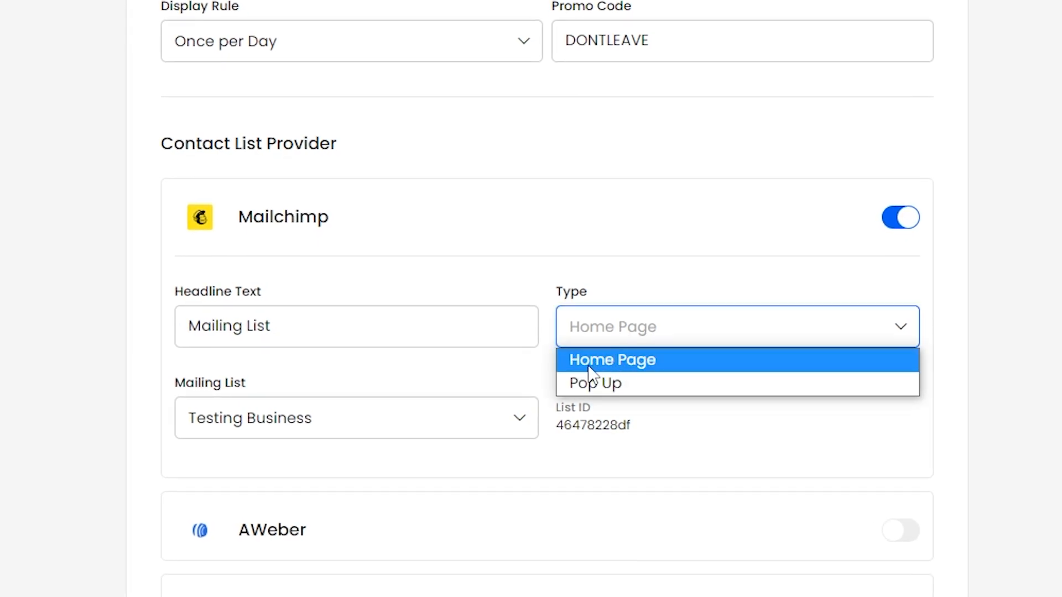
{"action": "left_click", "coordinate": [515, 334]}
{"action": "left_click_drag", "start_coordinate": [516, 334], "coordinate": [173, 348]}
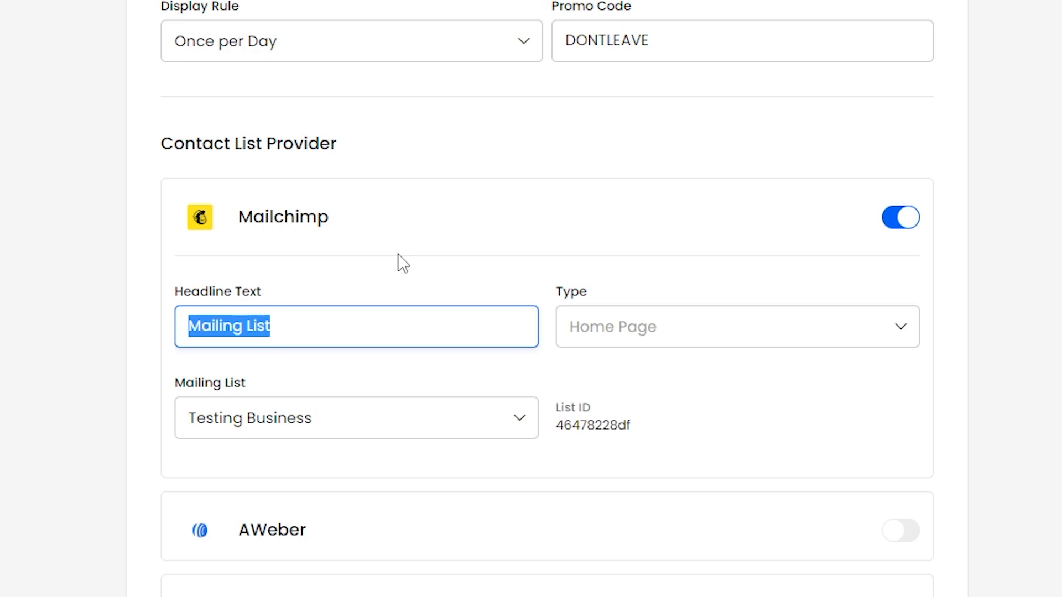
{"action": "type", "text": "Get 5"}
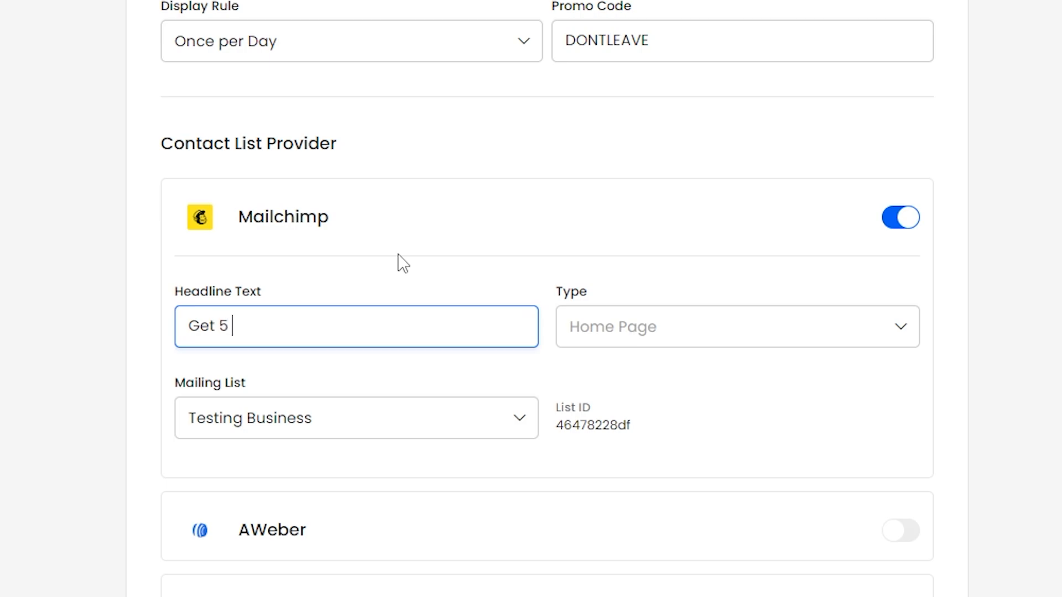
{"action": "type", "text": " Free Beatsa"}
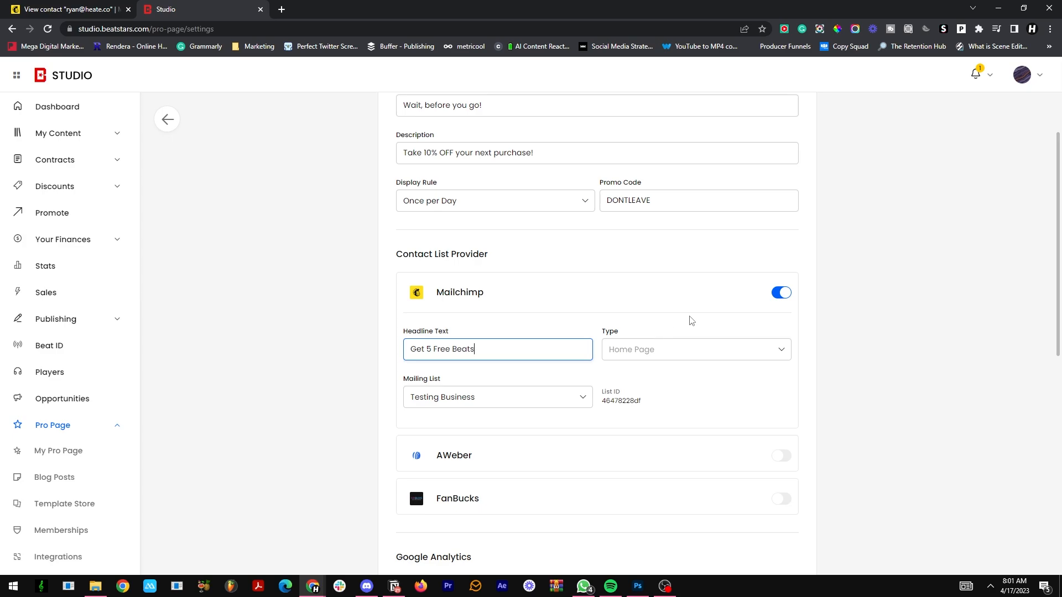
Step: Publish the Pro Page settings and view the mailing list signup section on the live page
{"action": "scroll", "coordinate": [691, 321], "scroll_direction": "down", "scroll_amount": 9}
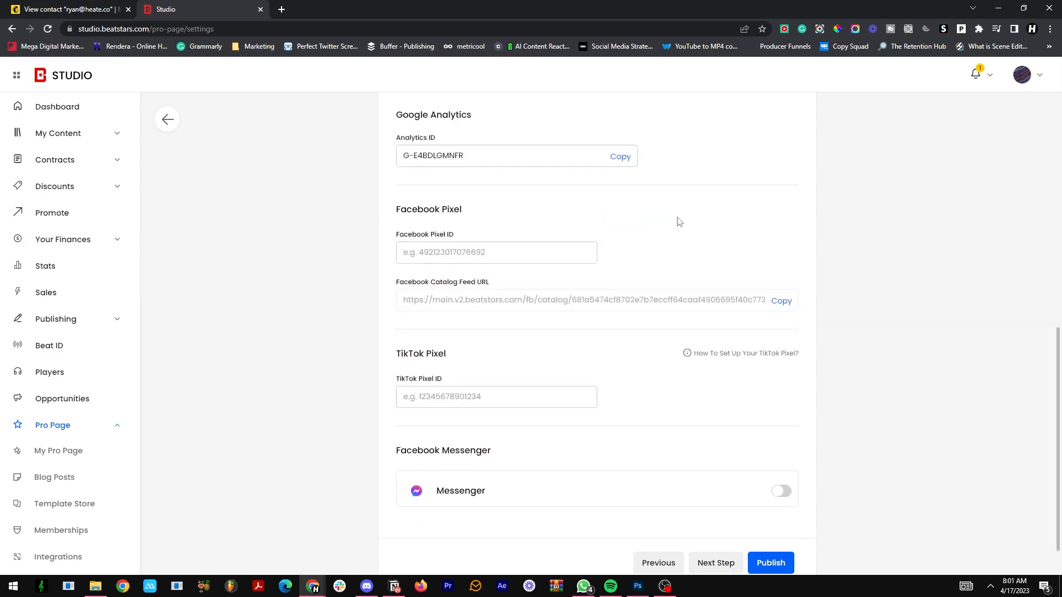
{"action": "left_click", "coordinate": [777, 516]}
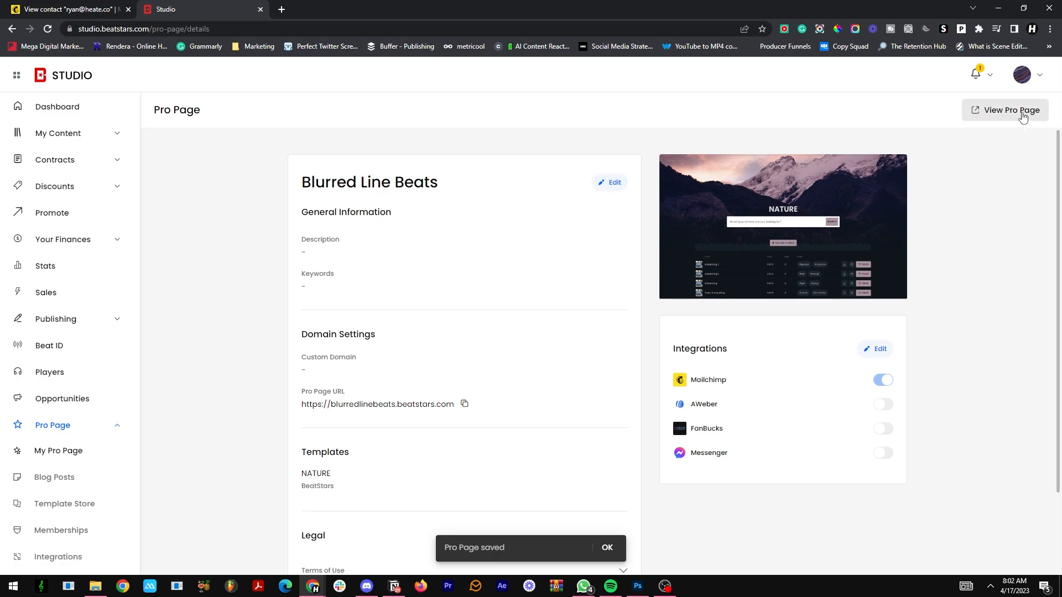
{"action": "left_click", "coordinate": [1004, 111]}
{"action": "scroll", "coordinate": [861, 311], "scroll_direction": "down", "scroll_amount": 20}
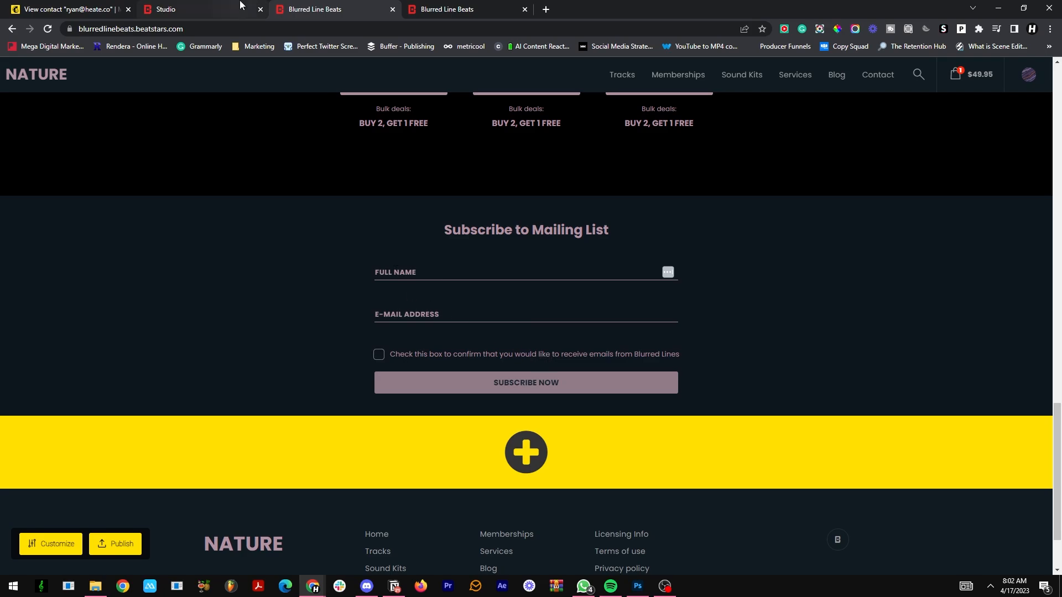
Step: Rename the "Subscribe to Mailing List" homepage section to "Get 5 Free Beats" in the Pro Page customizer and publish the design
{"action": "left_click", "coordinate": [222, 9]}
{"action": "left_click", "coordinate": [467, 9]}
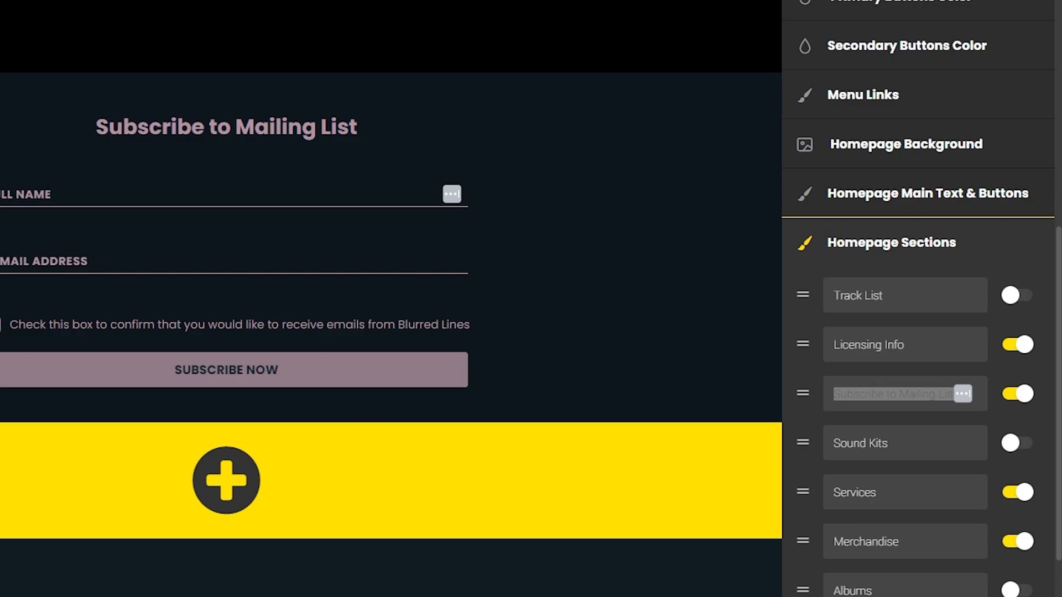
{"action": "left_click", "coordinate": [884, 394]}
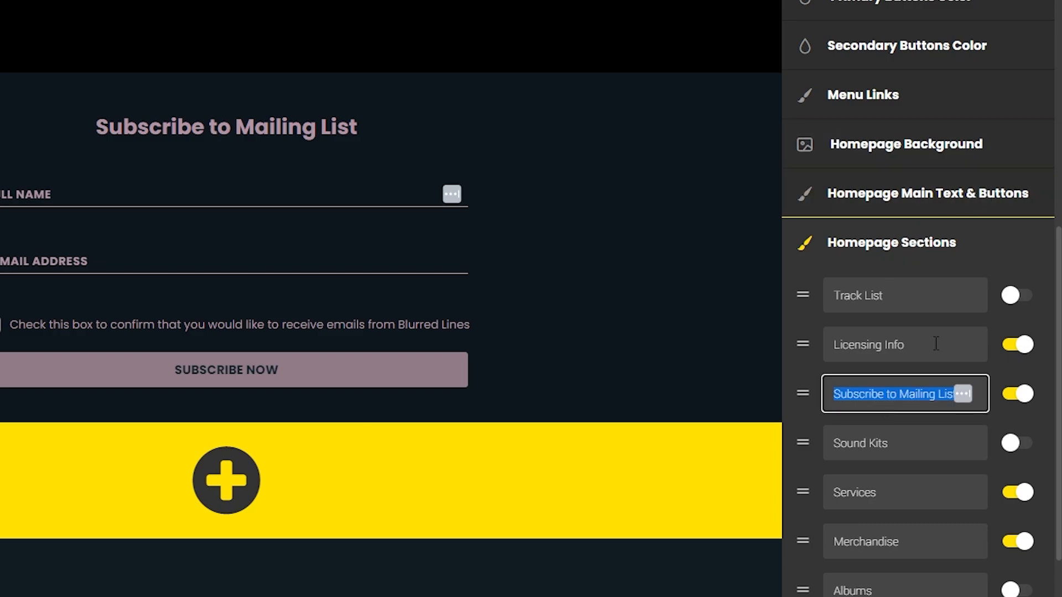
{"action": "type", "text": "Get "}
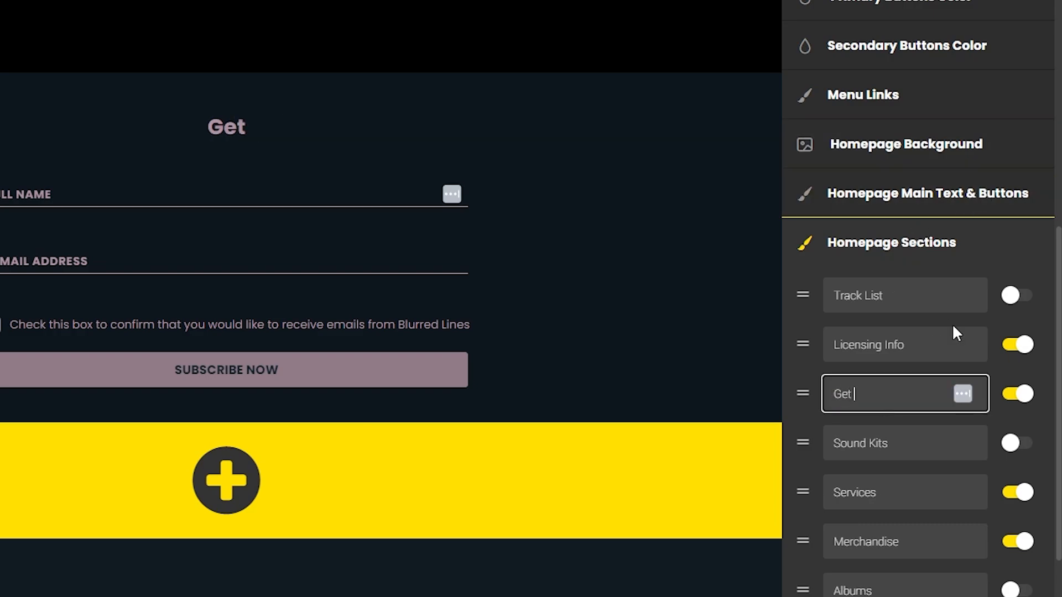
{"action": "type", "text": "5 Free Beats"}
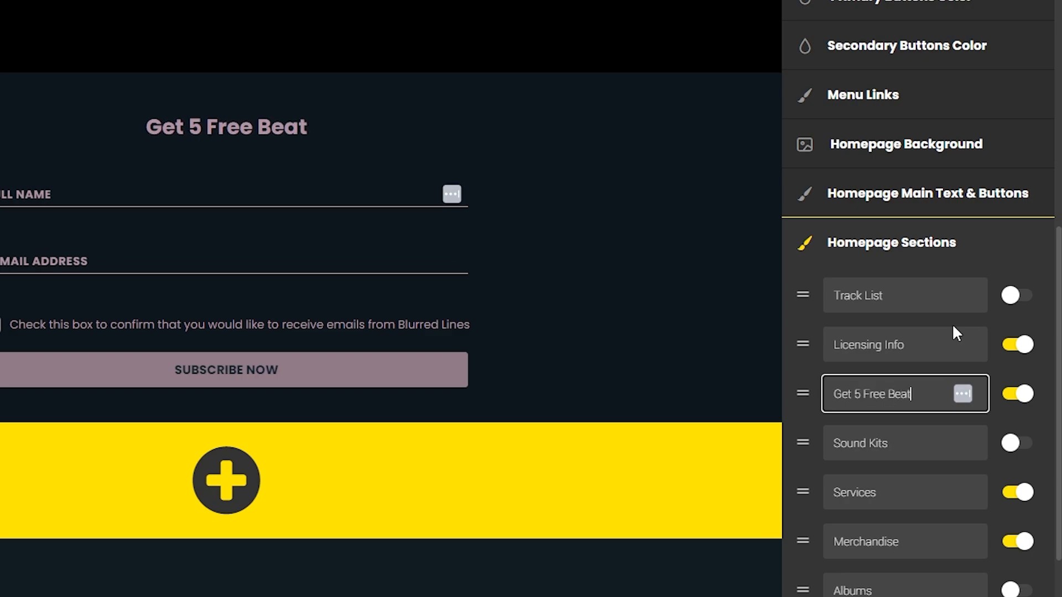
{"action": "left_click", "coordinate": [724, 303]}
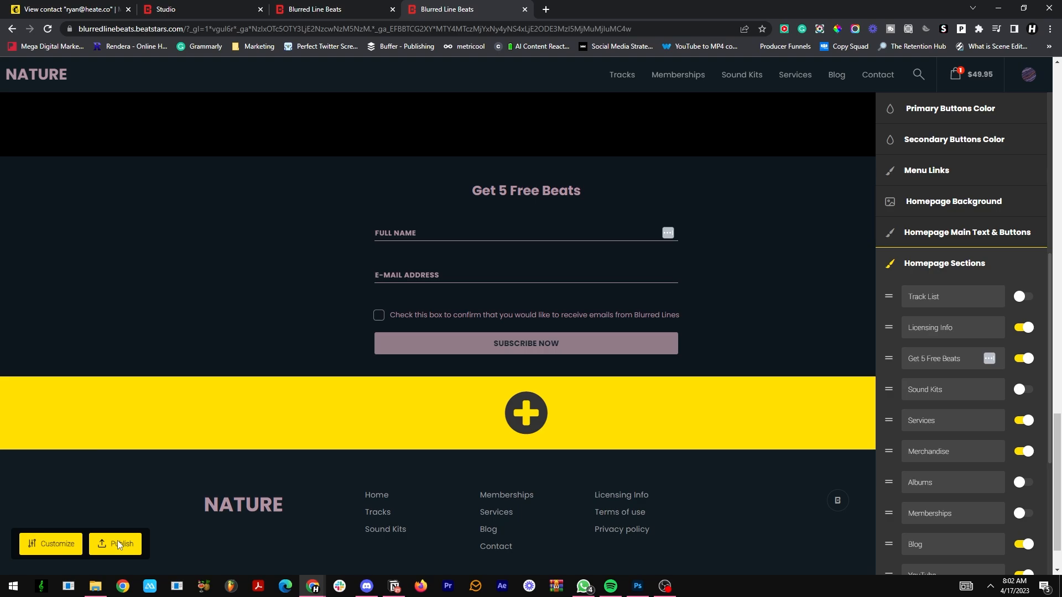
{"action": "left_click", "coordinate": [119, 544]}
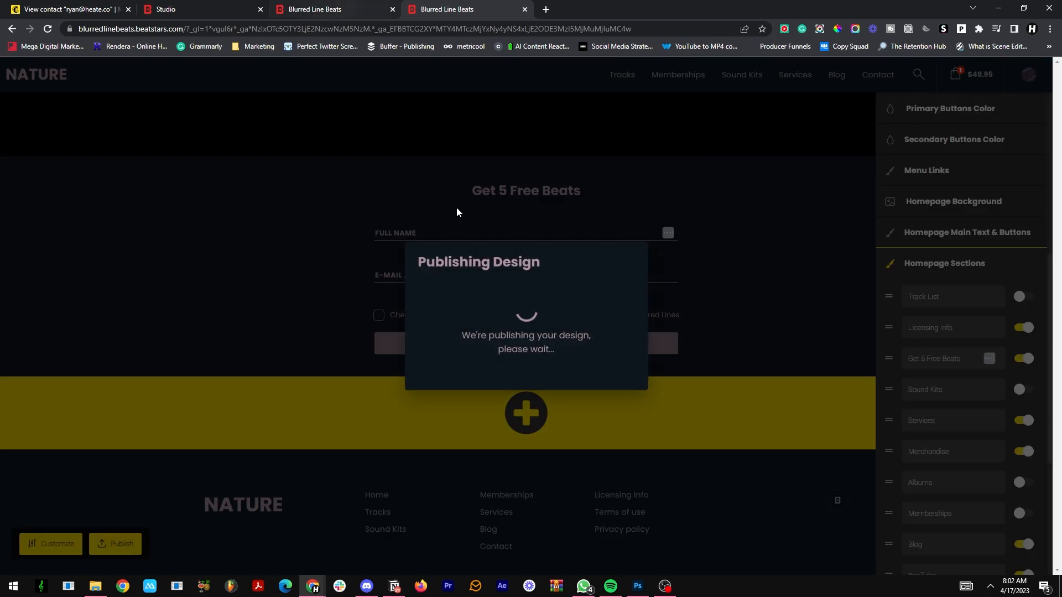
Step: Reload the live Pro Page, set the Mailchimp form's type to Pop Up in BeatStars Studio, and publish the settings
{"action": "left_click", "coordinate": [335, 10]}
{"action": "left_click", "coordinate": [48, 29]}
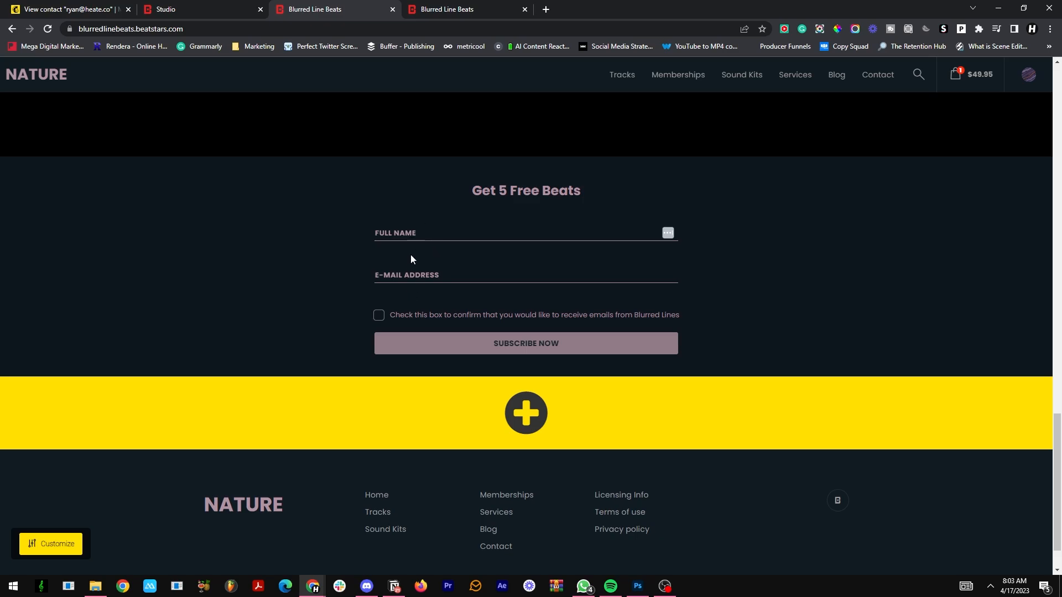
{"action": "left_click", "coordinate": [166, 9]}
{"action": "left_click", "coordinate": [691, 293]}
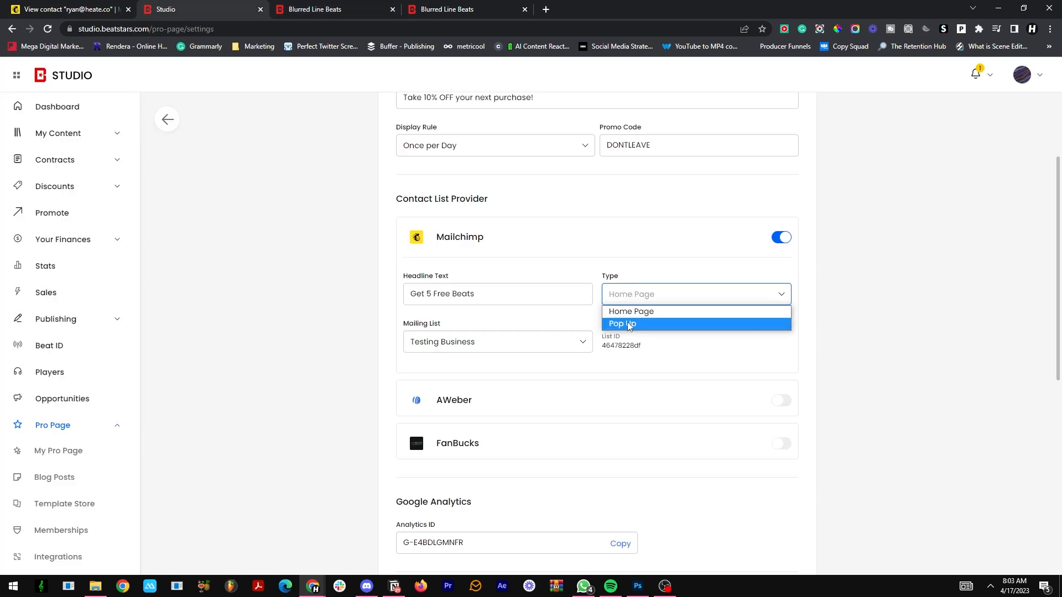
{"action": "left_click", "coordinate": [756, 323]}
{"action": "scroll", "coordinate": [735, 360], "scroll_direction": "down", "scroll_amount": 8}
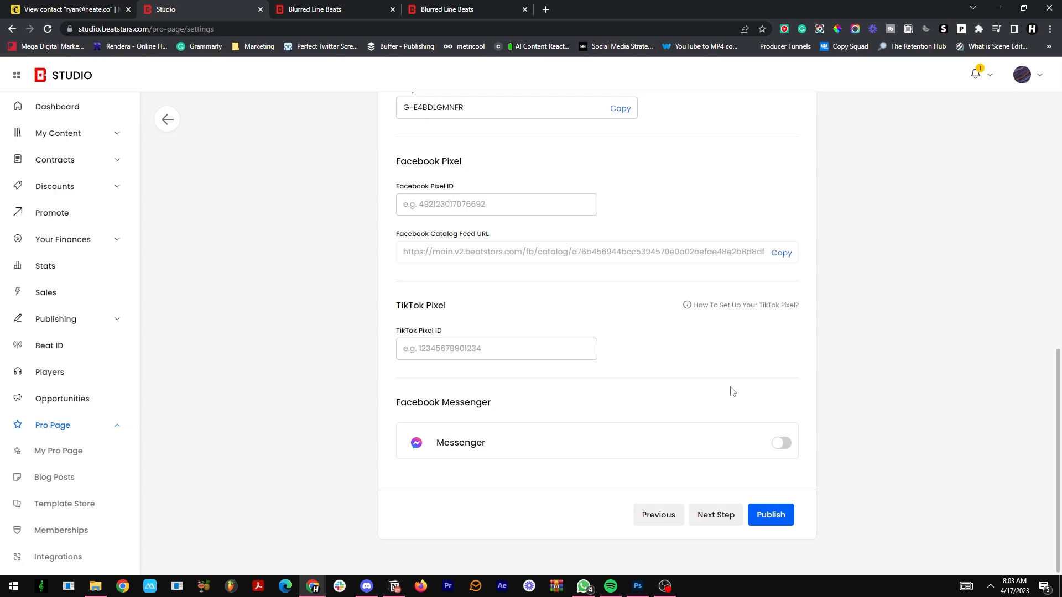
{"action": "left_click", "coordinate": [775, 516]}
Step: Close the duplicate Pro Page tab and reload the live page to view the signup pop-up
{"action": "left_click", "coordinate": [515, 9]}
{"action": "left_click", "coordinate": [524, 9]}
{"action": "left_click", "coordinate": [462, 6]}
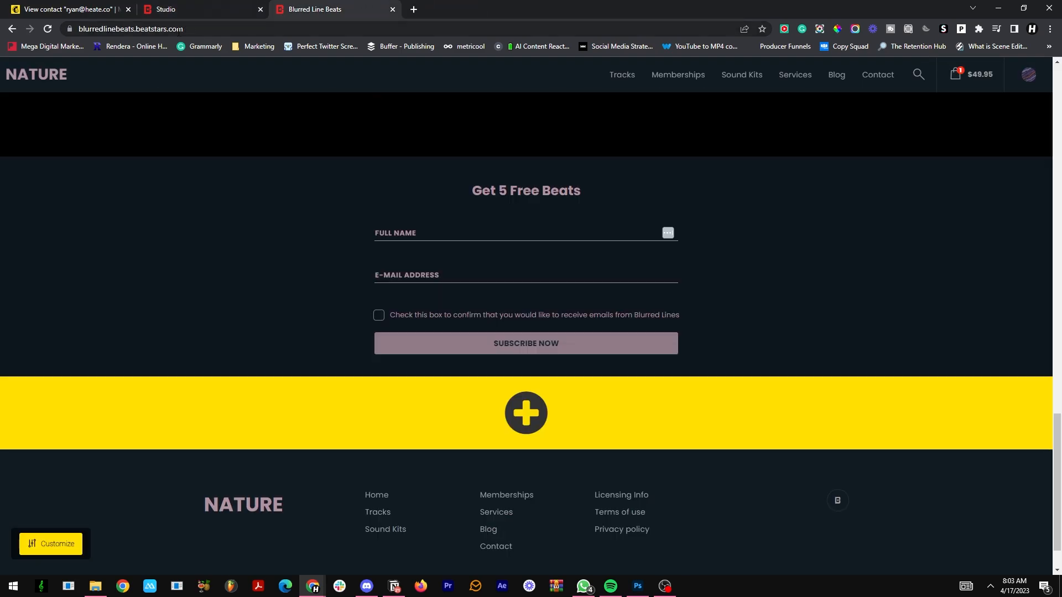
{"action": "left_click", "coordinate": [140, 28]}
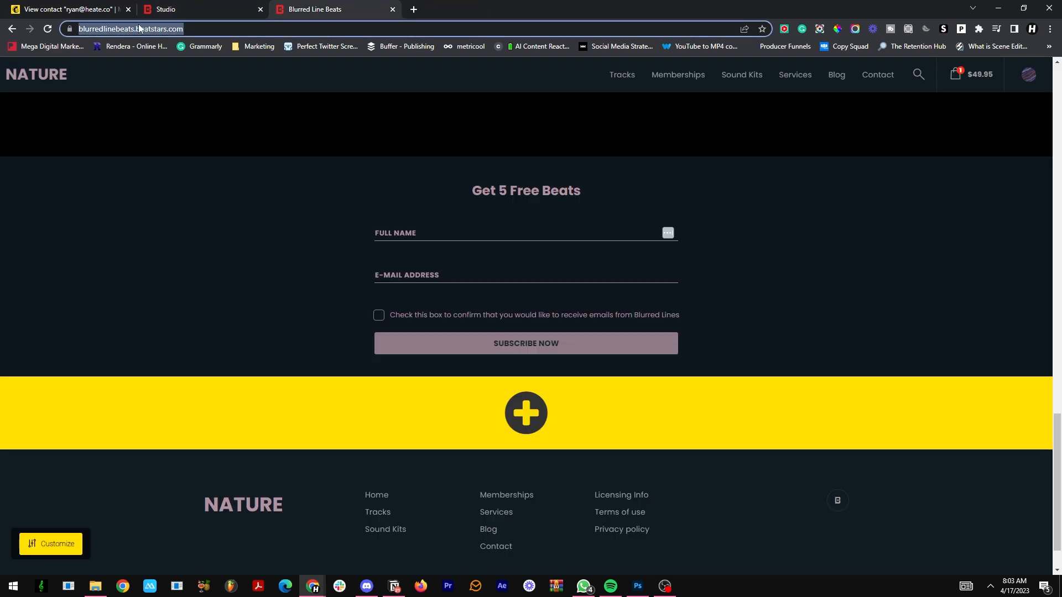
{"action": "left_click", "coordinate": [49, 30]}
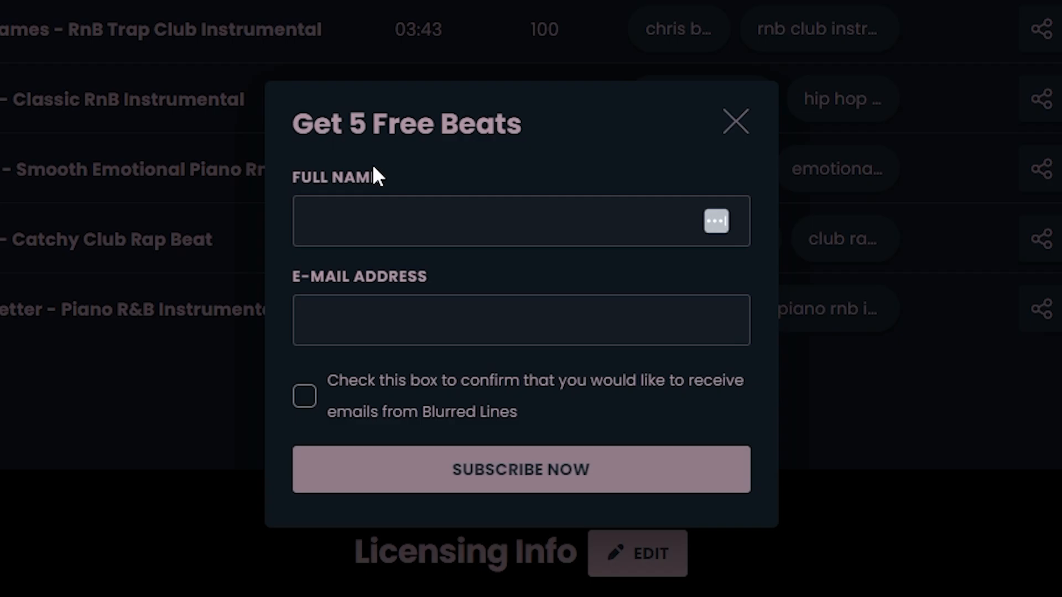
Step: Subscribe through the "Get 5 Free Beats" pop-up with a full name and e-mail address, agreeing to receive emails
{"action": "type", "text": "ryan"}
{"action": "key", "text": "Tab"}
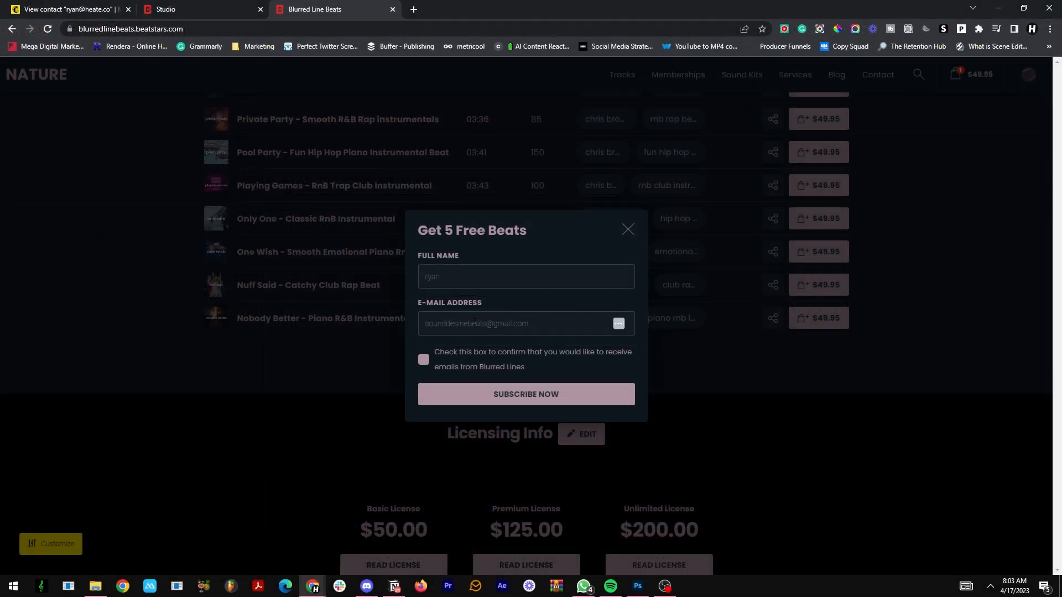
{"action": "left_click", "coordinate": [508, 390]}
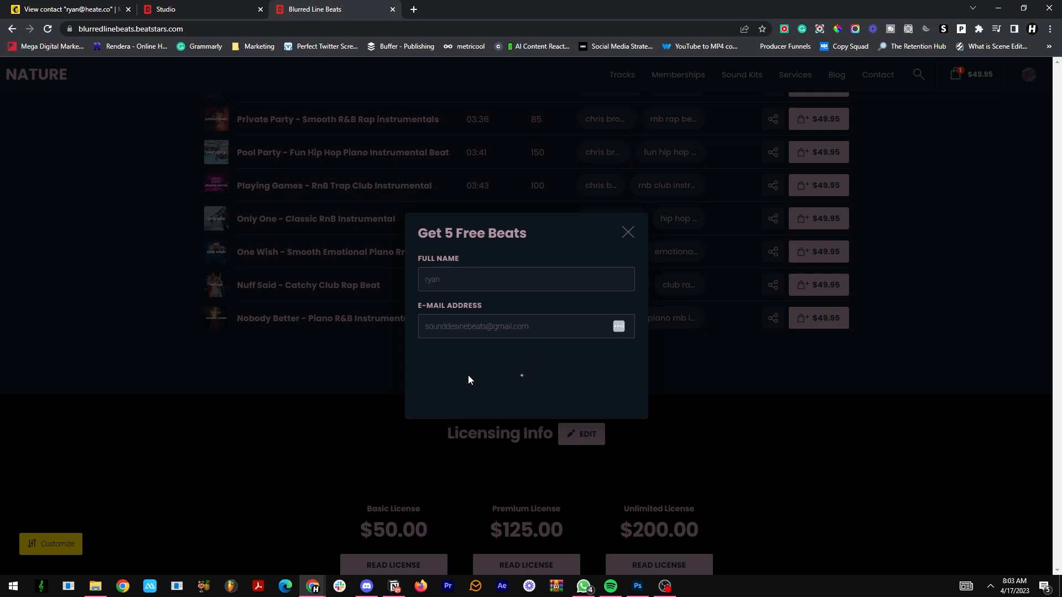
Step: Switch to Mailchimp and open the new subscriber's profile from all contacts to check its tag
{"action": "left_click", "coordinate": [200, 7]}
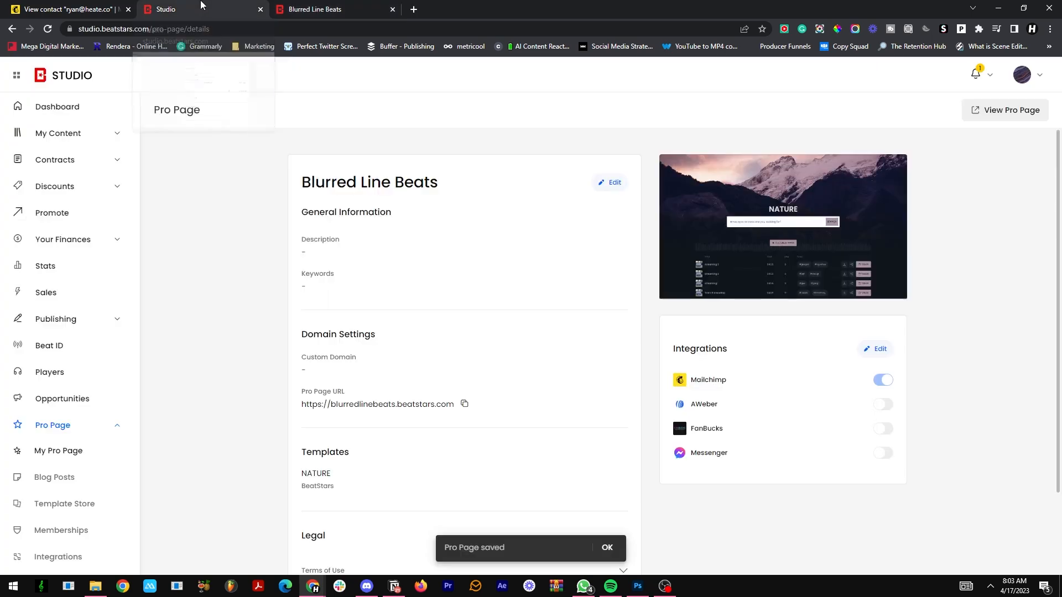
{"action": "left_click", "coordinate": [72, 8]}
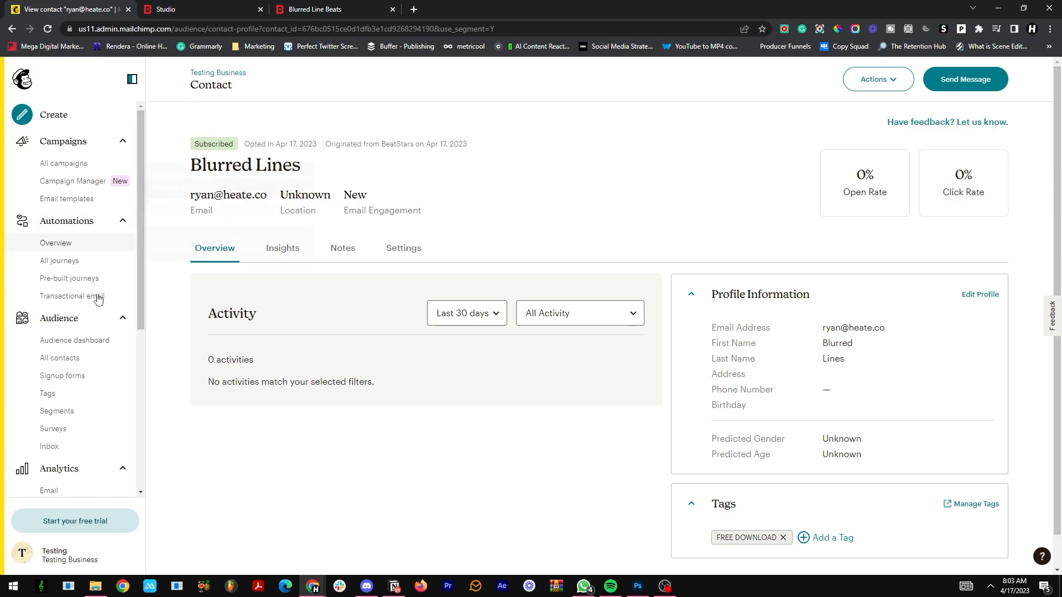
{"action": "left_click", "coordinate": [79, 359]}
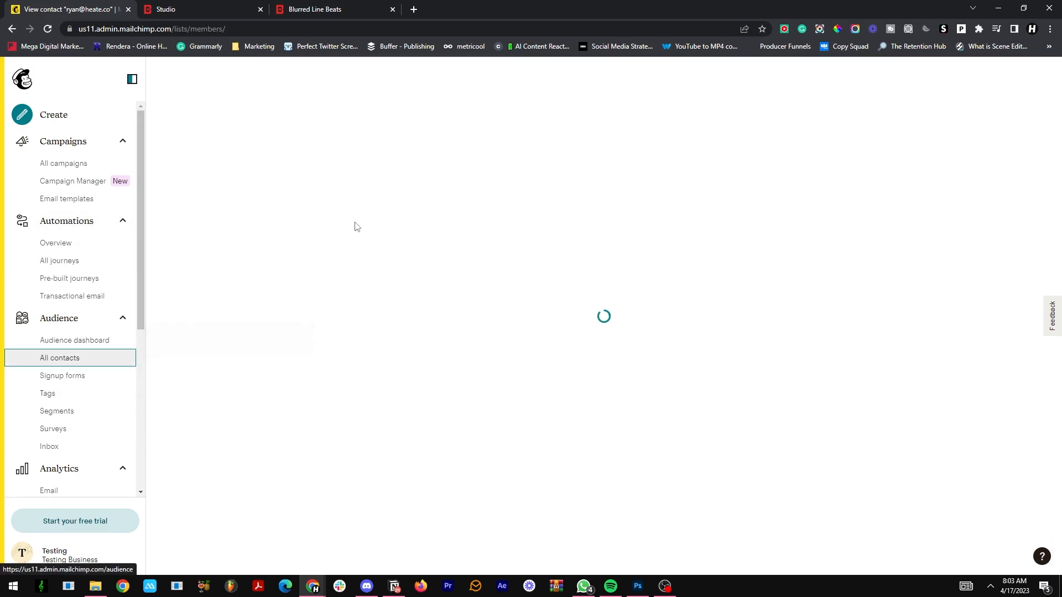
{"action": "left_click", "coordinate": [358, 393]}
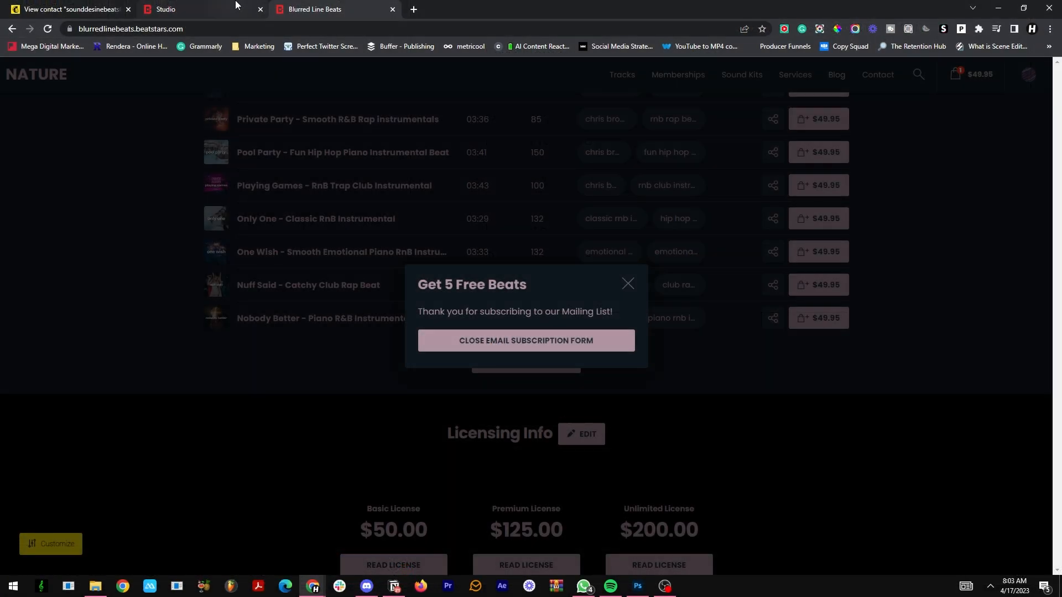
Step: Return to the live Pro Page and close the email subscription form
{"action": "left_click", "coordinate": [199, 9]}
{"action": "left_click", "coordinate": [303, 7]}
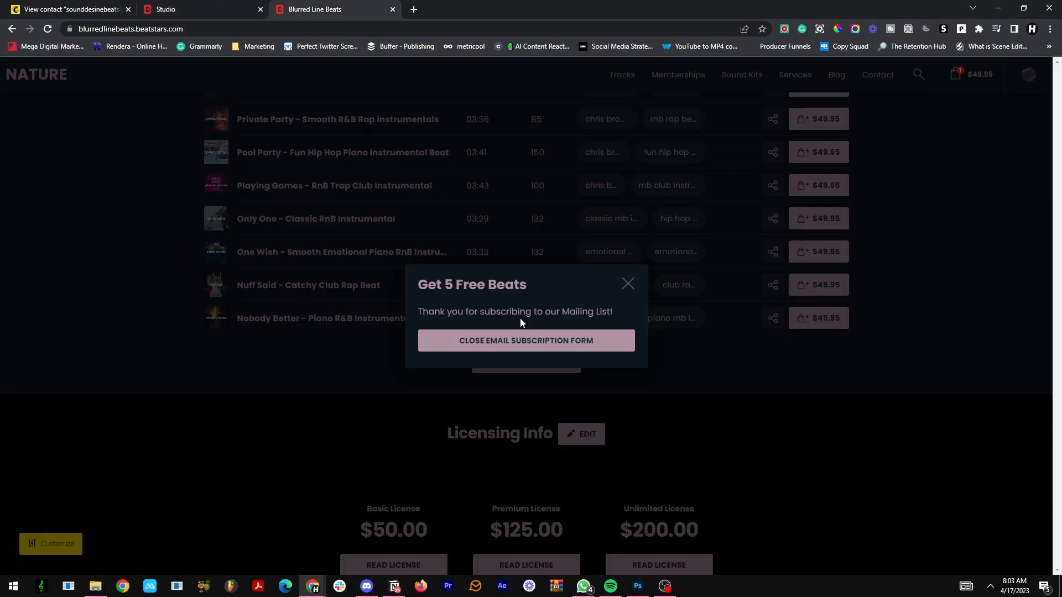
{"action": "left_click", "coordinate": [626, 284]}
Step: Look through the live Pro Page's track list, licensing info and footer
{"action": "scroll", "coordinate": [622, 298], "scroll_direction": "down", "scroll_amount": 5}
{"action": "scroll", "coordinate": [621, 315], "scroll_direction": "up", "scroll_amount": 4}
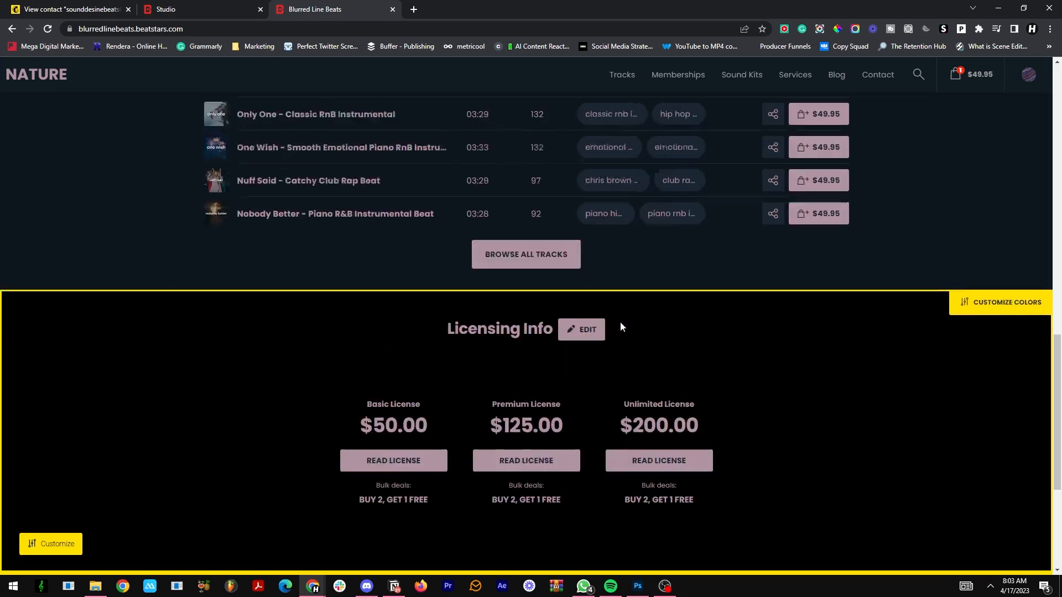
{"action": "scroll", "coordinate": [581, 349], "scroll_direction": "down", "scroll_amount": 3}
{"action": "scroll", "coordinate": [621, 305], "scroll_direction": "up", "scroll_amount": 5}
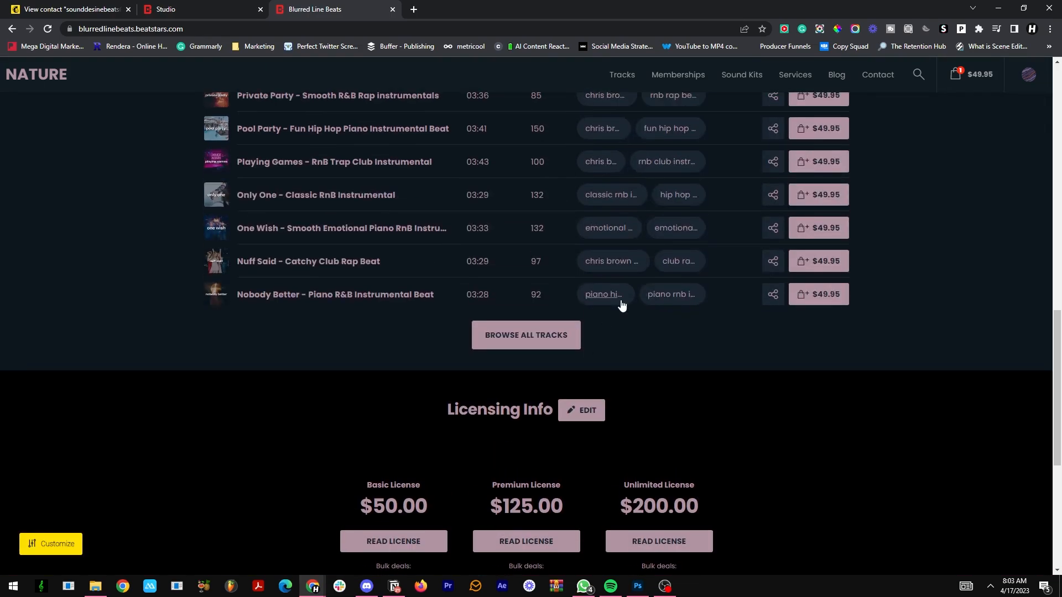
{"action": "scroll", "coordinate": [555, 470], "scroll_direction": "up", "scroll_amount": 9}
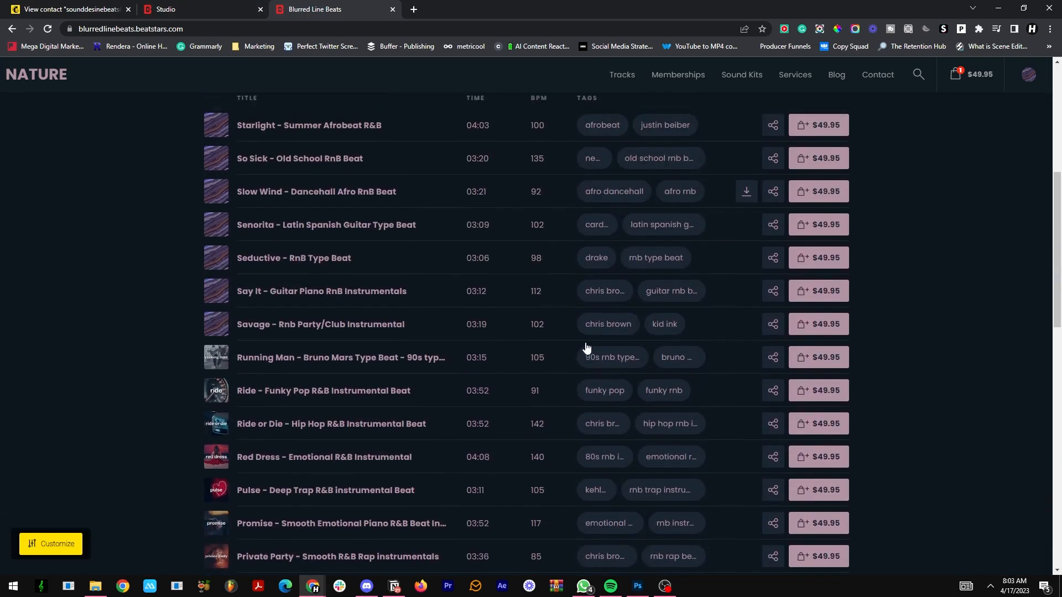
{"action": "scroll", "coordinate": [587, 348], "scroll_direction": "up", "scroll_amount": 2}
{"action": "left_click", "coordinate": [207, 5]}
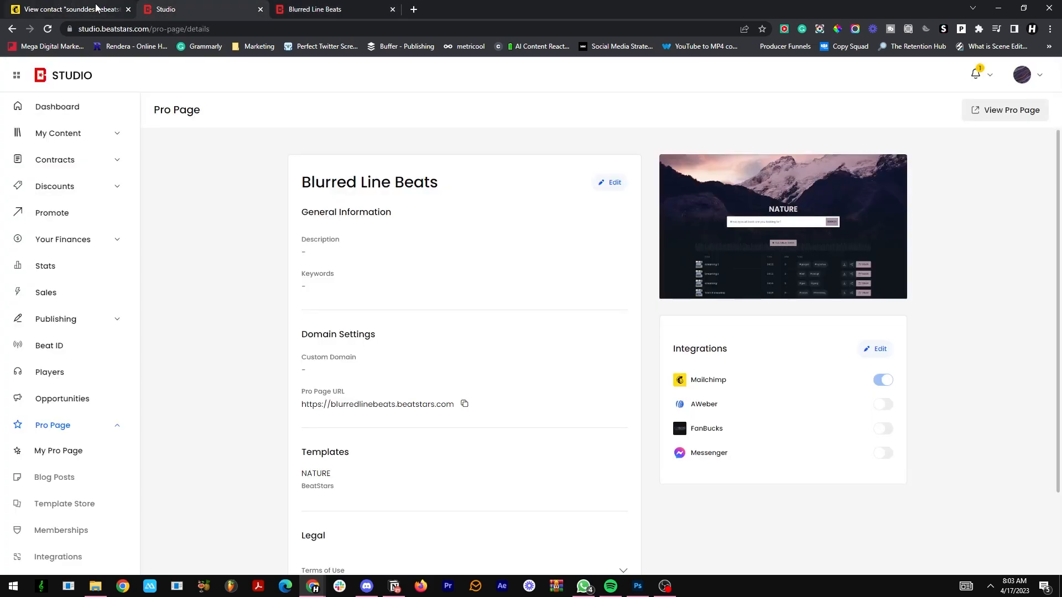
{"action": "left_click", "coordinate": [360, 7]}
{"action": "scroll", "coordinate": [421, 257], "scroll_direction": "down", "scroll_amount": 6}
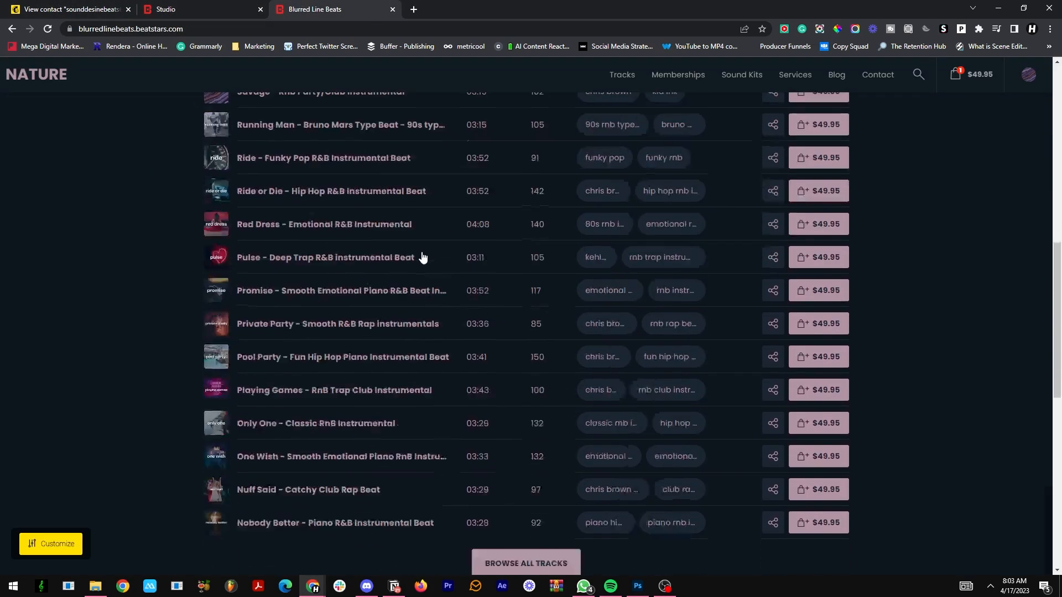
{"action": "scroll", "coordinate": [422, 257], "scroll_direction": "down", "scroll_amount": 6}
{"action": "scroll", "coordinate": [546, 354], "scroll_direction": "down", "scroll_amount": 4}
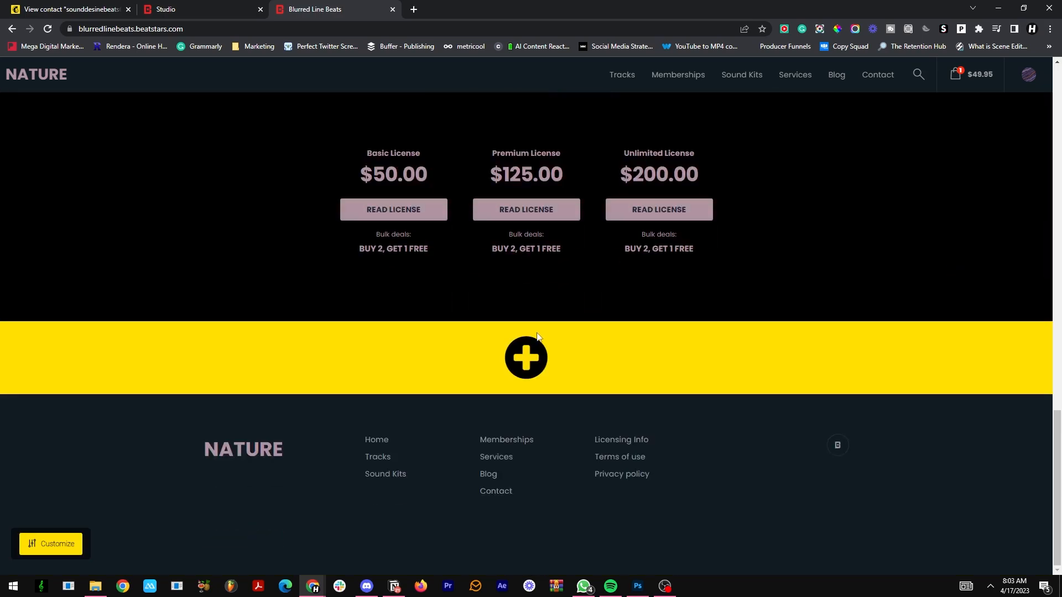
{"action": "scroll", "coordinate": [527, 362], "scroll_direction": "up", "scroll_amount": 10}
{"action": "scroll", "coordinate": [526, 362], "scroll_direction": "up", "scroll_amount": 10}
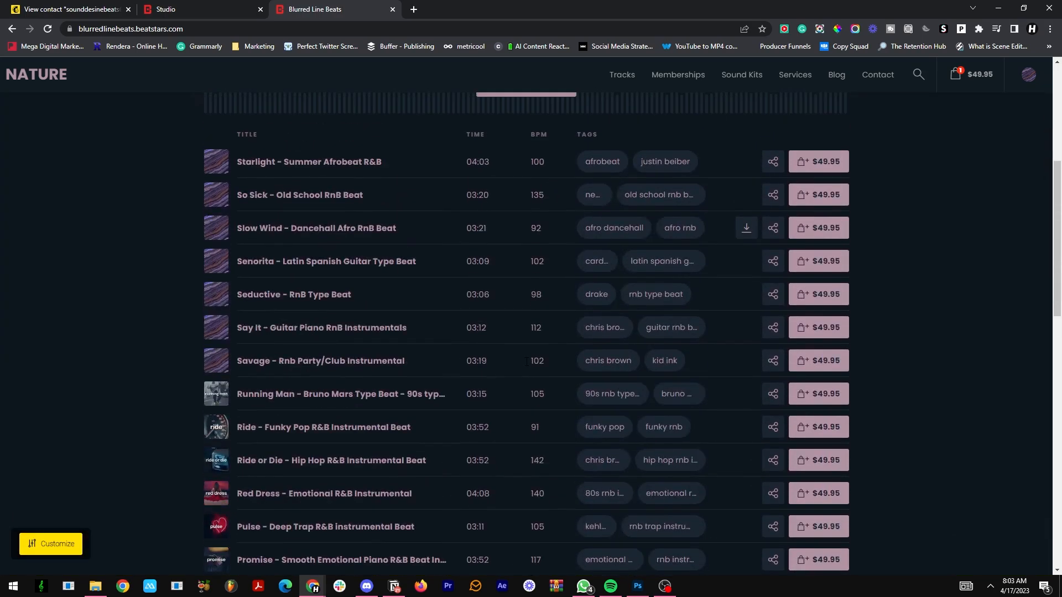
{"action": "scroll", "coordinate": [520, 331], "scroll_direction": "down", "scroll_amount": 1}
{"action": "scroll", "coordinate": [520, 331], "scroll_direction": "down", "scroll_amount": 18}
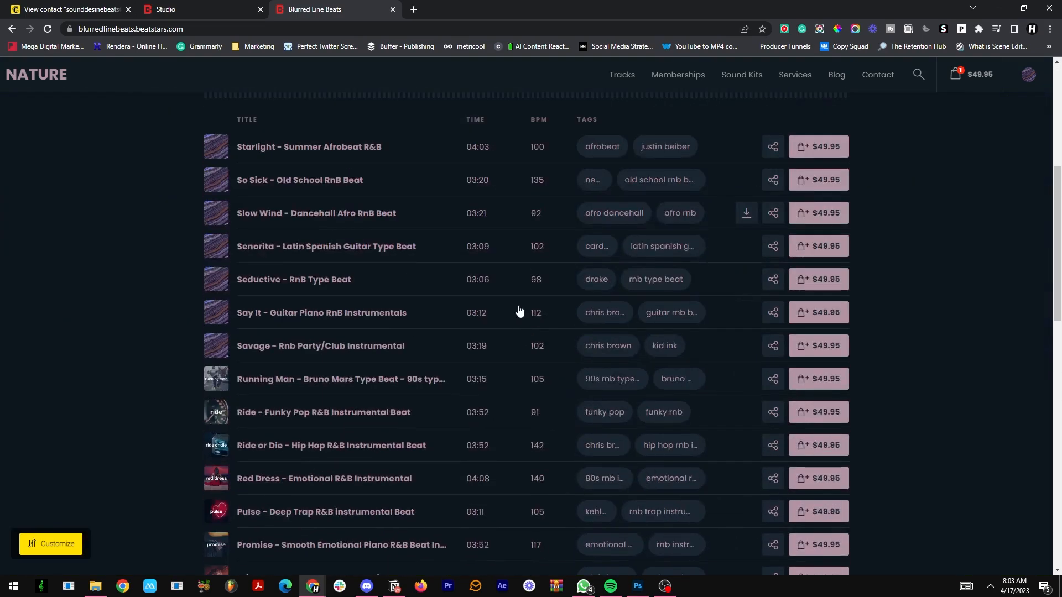
{"action": "scroll", "coordinate": [529, 270], "scroll_direction": "up", "scroll_amount": 5}
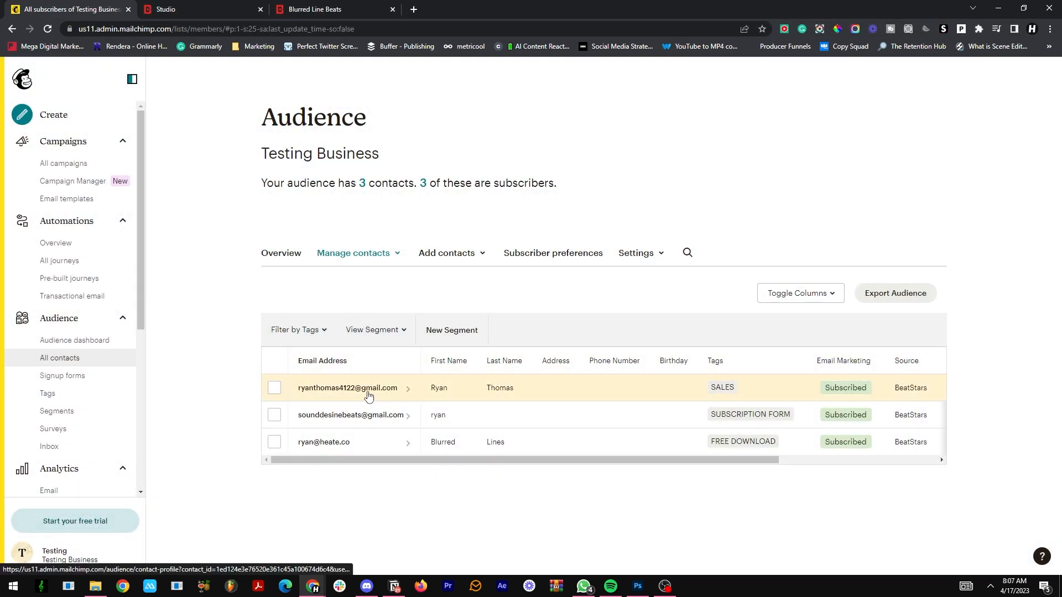
Step: Check the profile of the Mailchimp contact tagged SALES and review the audience overview
{"action": "left_click", "coordinate": [369, 397]}
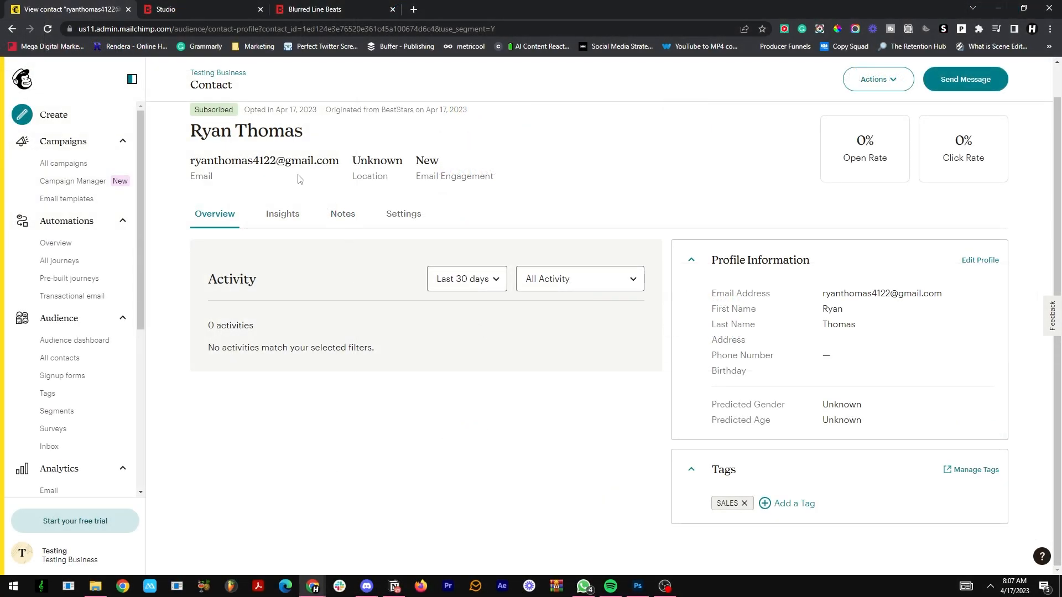
{"action": "left_click", "coordinate": [67, 358]}
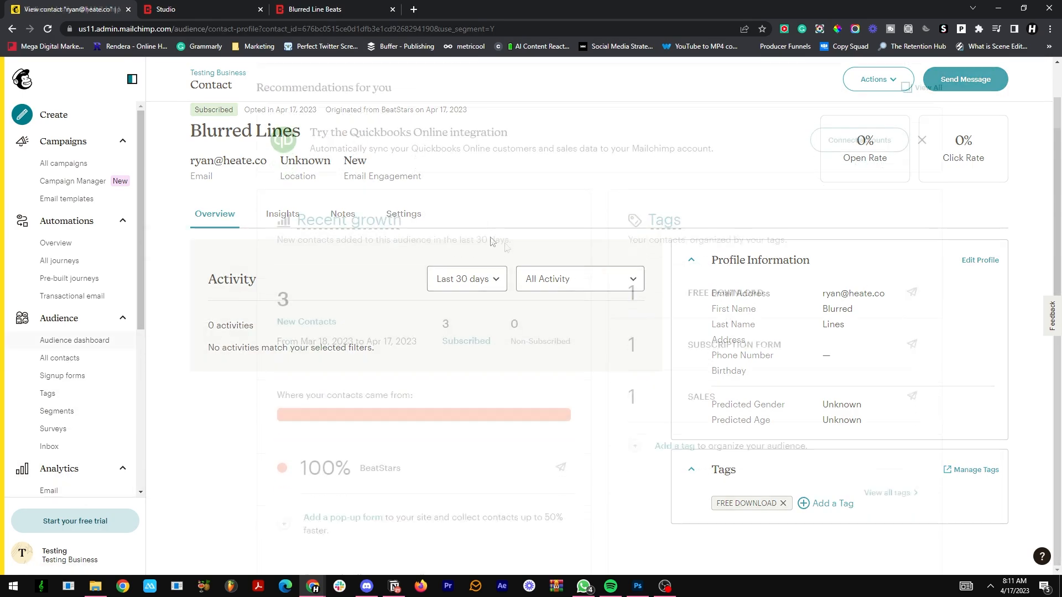
{"action": "scroll", "coordinate": [885, 292], "scroll_direction": "up", "scroll_amount": 2}
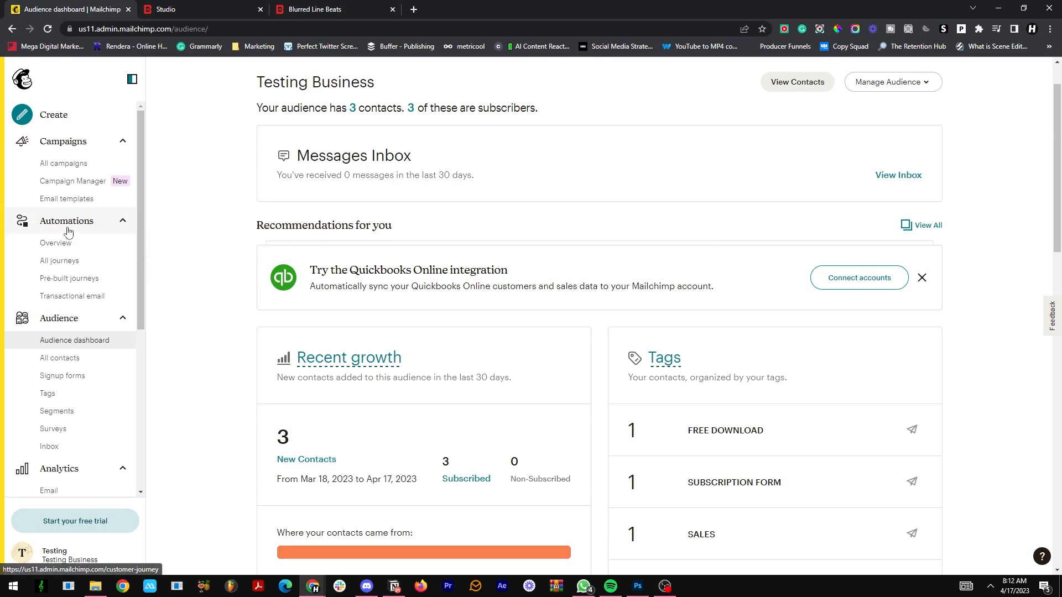
Step: Create a new customer journey named "5 Free Beats Signup" and start building it
{"action": "left_click", "coordinate": [62, 247]}
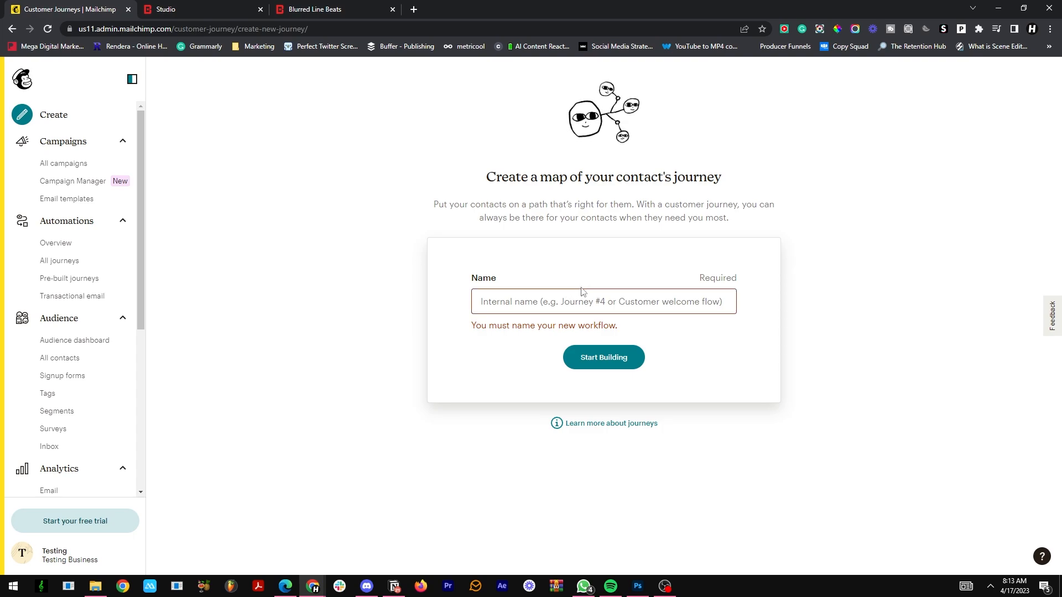
{"action": "left_click", "coordinate": [575, 302]}
{"action": "type", "text": "5 "}
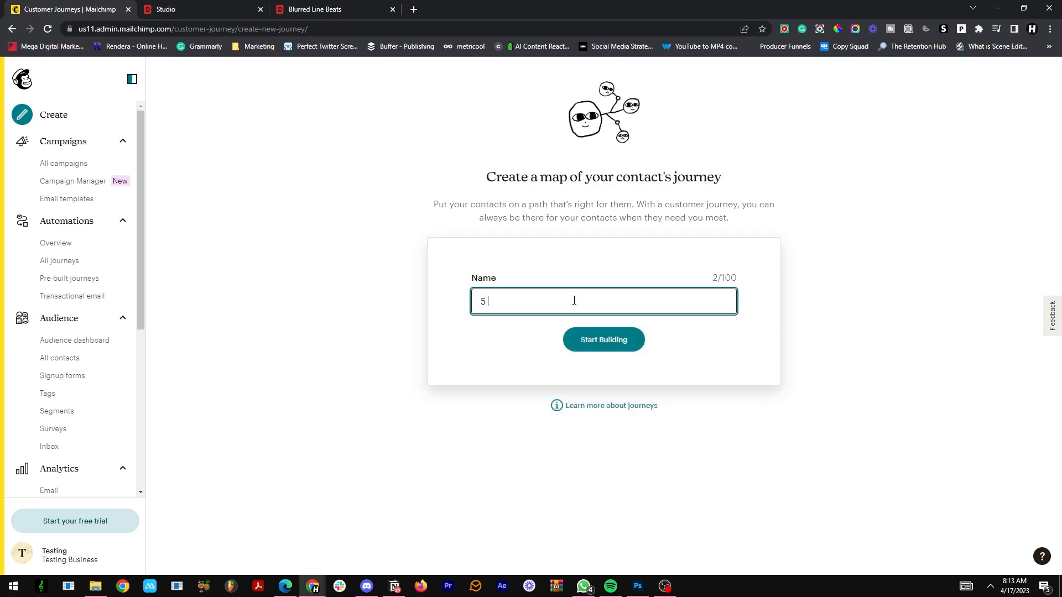
{"action": "type", "text": "Free Beats S"}
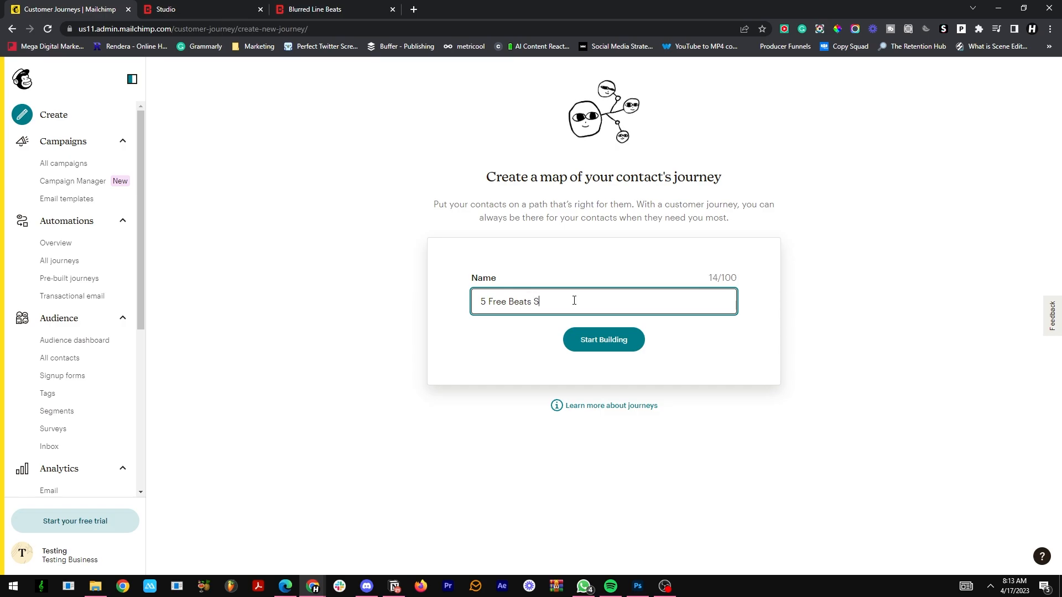
{"action": "type", "text": "ignup"}
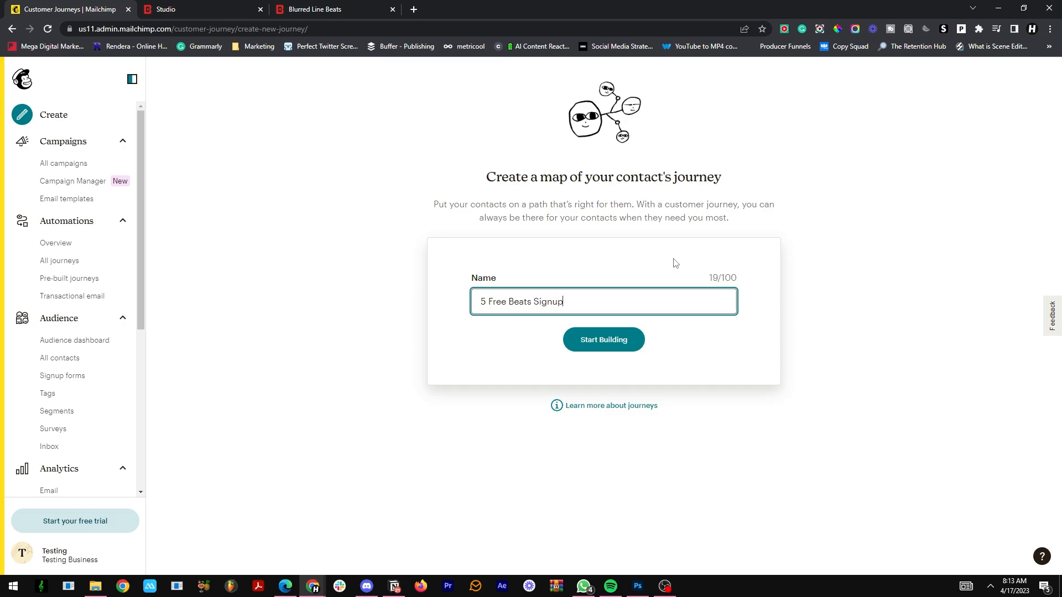
{"action": "left_click", "coordinate": [629, 339]}
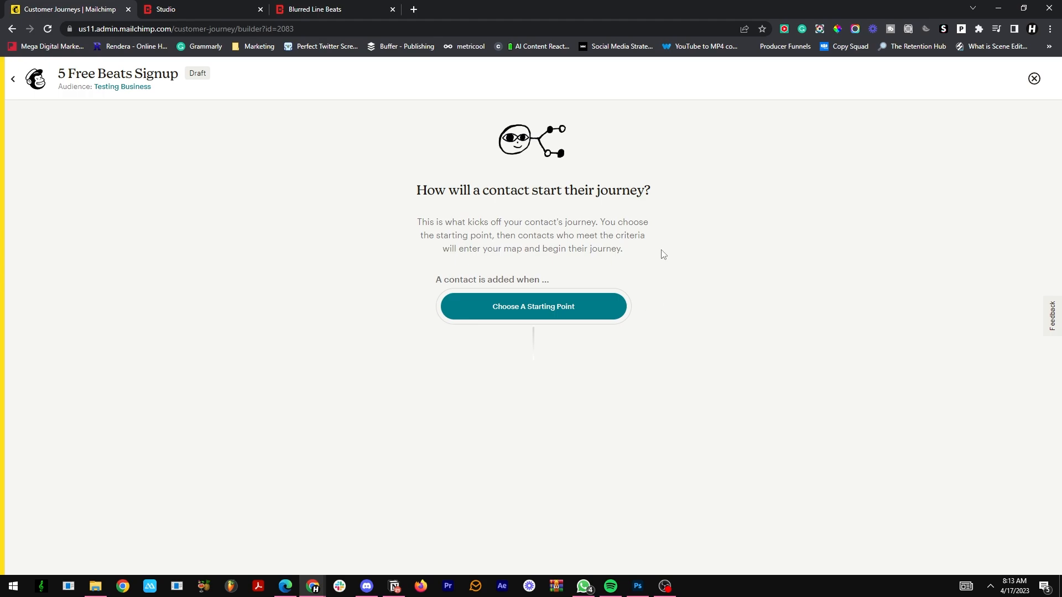
Step: Choose Tag added as the journey's starting point and enter SUBSCRIPTION FORM as its tag
{"action": "left_click", "coordinate": [601, 312]}
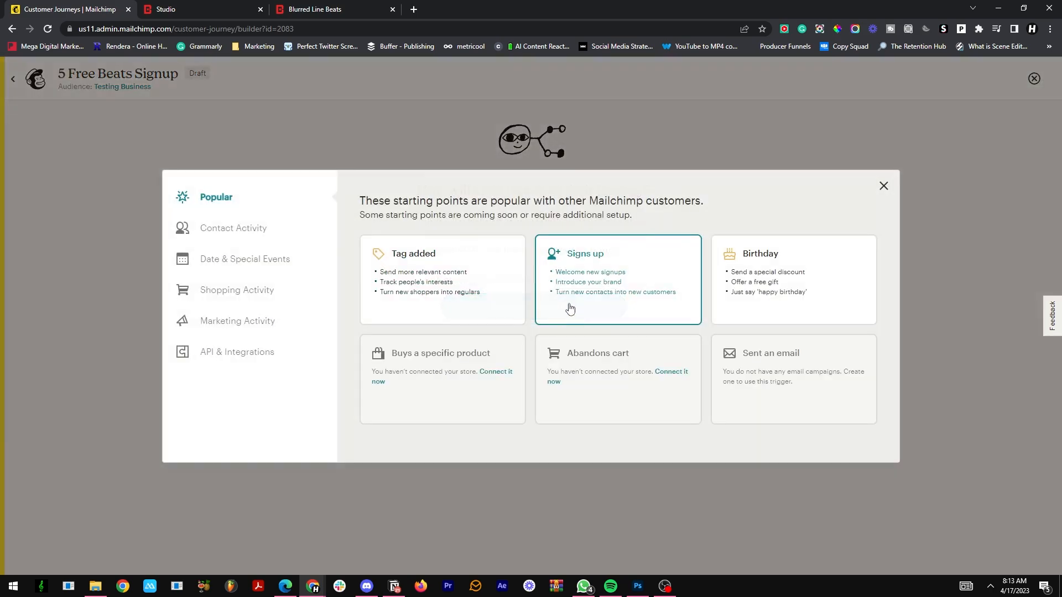
{"action": "left_click", "coordinate": [419, 257]}
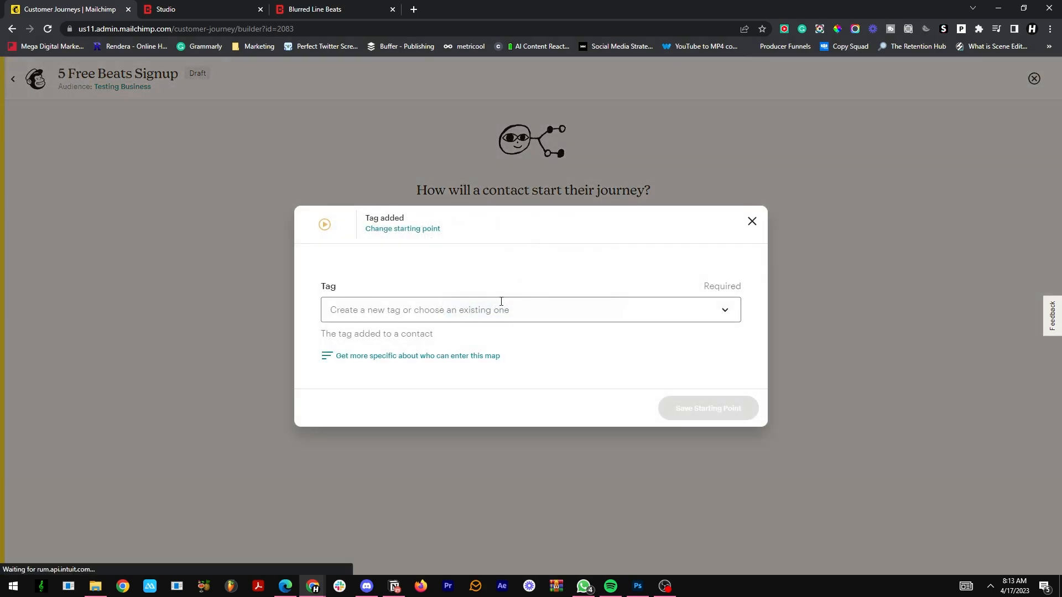
{"action": "left_click", "coordinate": [482, 302]}
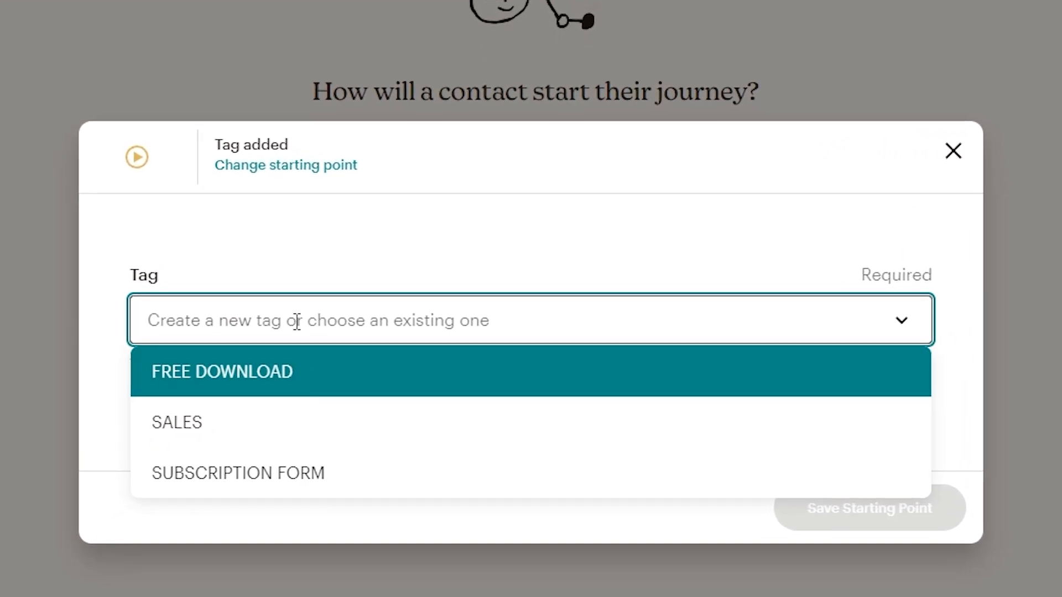
{"action": "type", "text": "SSUBS"}
{"action": "key", "text": "BackSpace"}
{"action": "key", "text": "BackSpace"}
{"action": "key", "text": "BackSpace"}
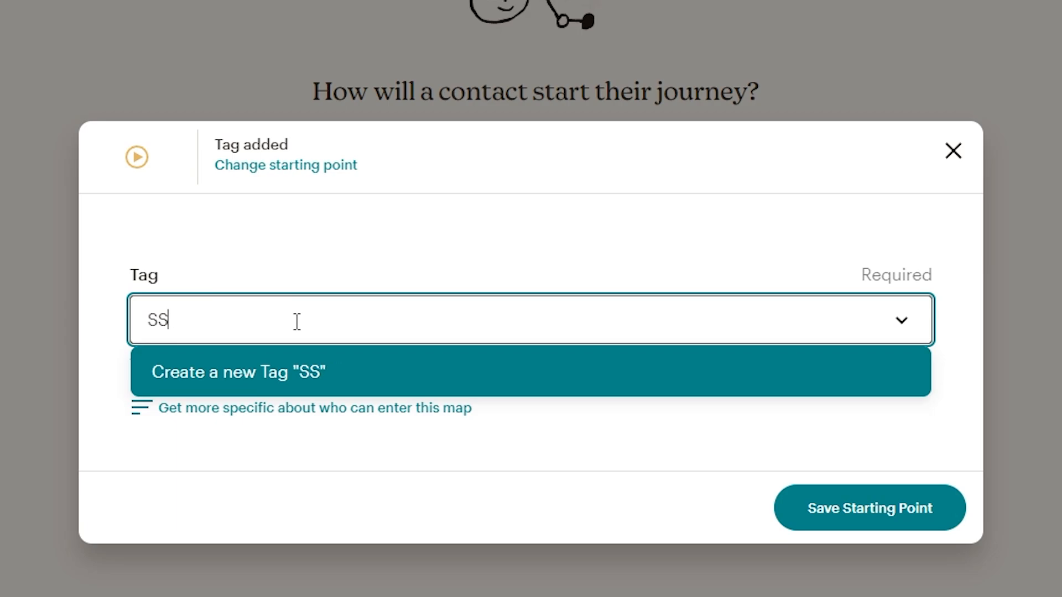
{"action": "key", "text": "BackSpace"}
{"action": "type", "text": "UBSCRIPTION FORM"}
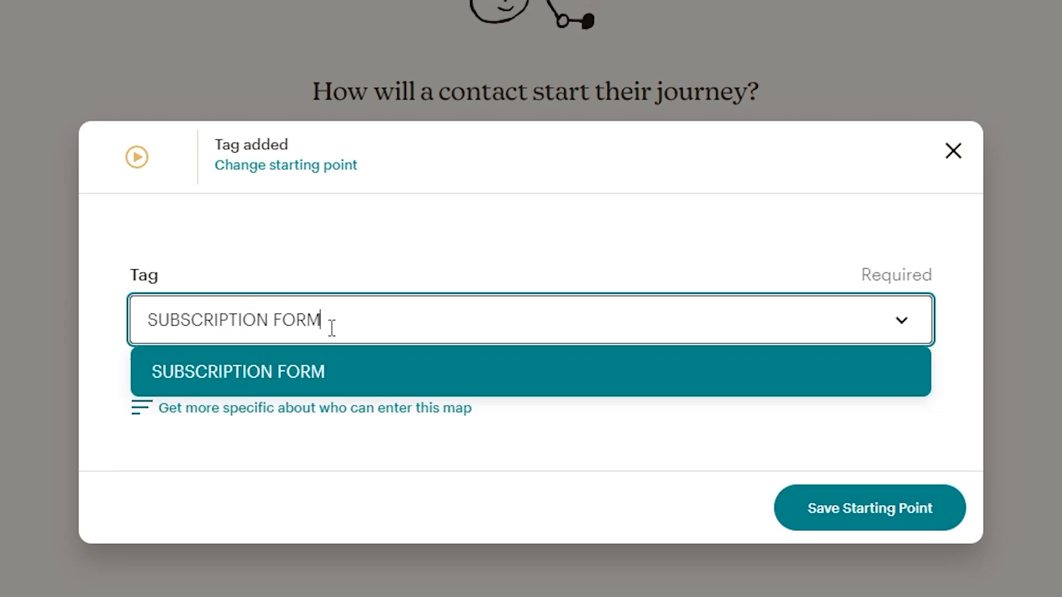
Step: Keep the existing SUBSCRIPTION FORM tag as the trigger and save the starting point
{"action": "key", "text": "BackSpace"}
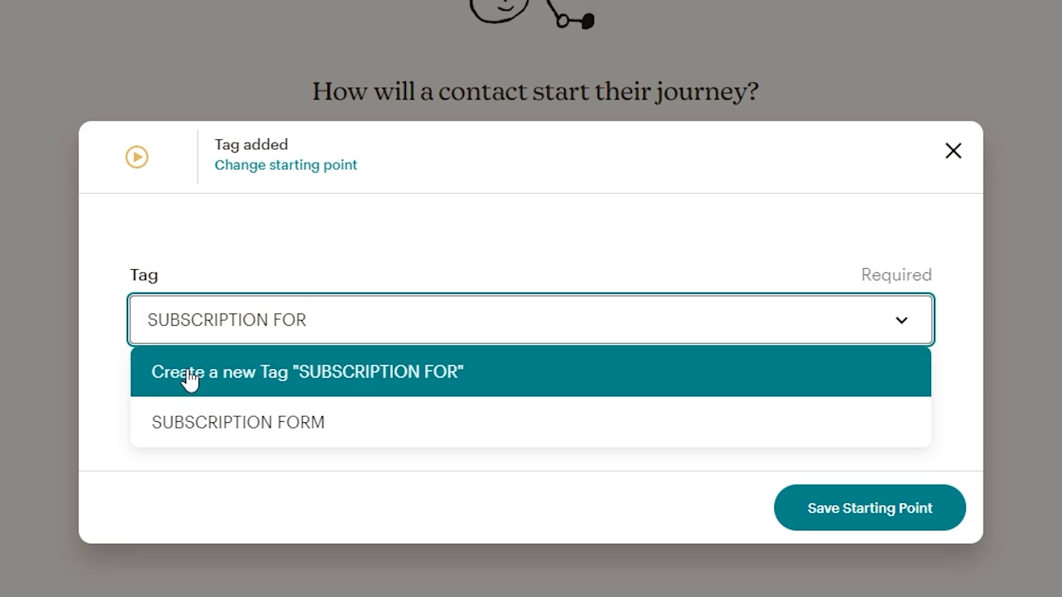
{"action": "type", "text": "M"}
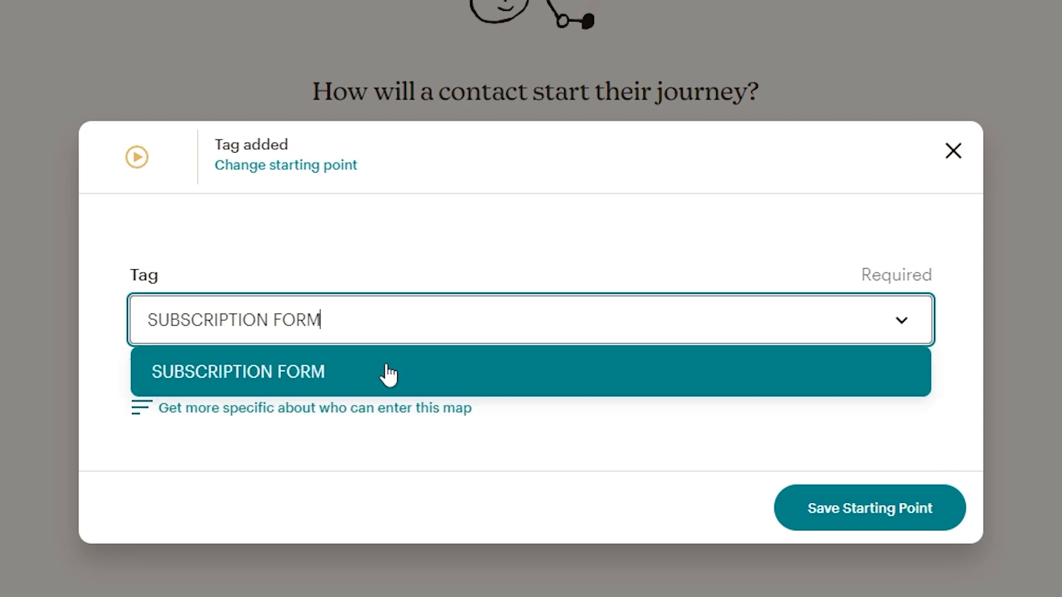
{"action": "key", "text": "BackSpace"}
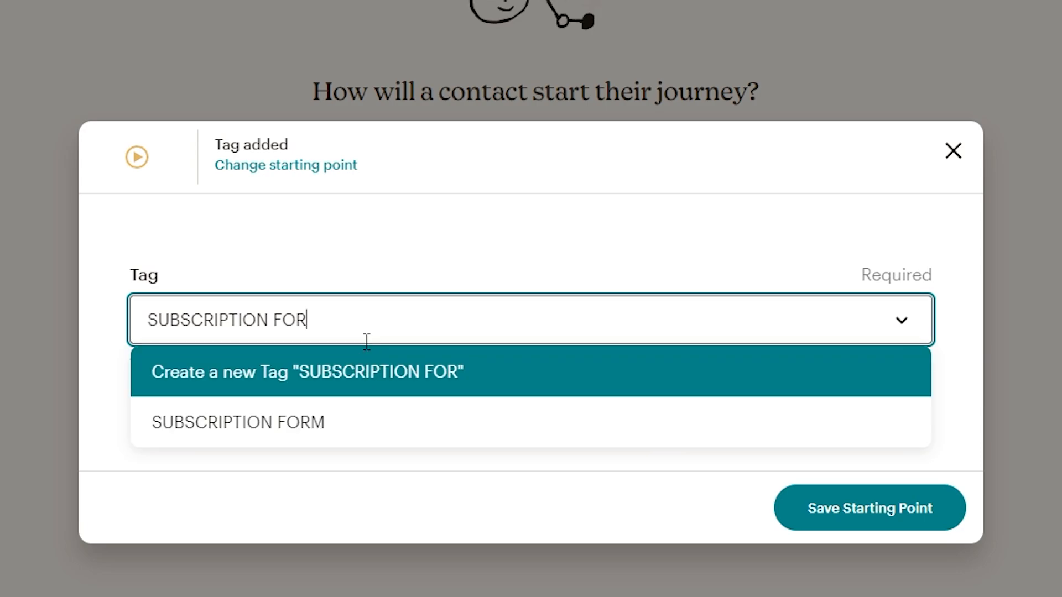
{"action": "type", "text": "M"}
{"action": "left_click_drag", "start_coordinate": [382, 325], "coordinate": [132, 325]}
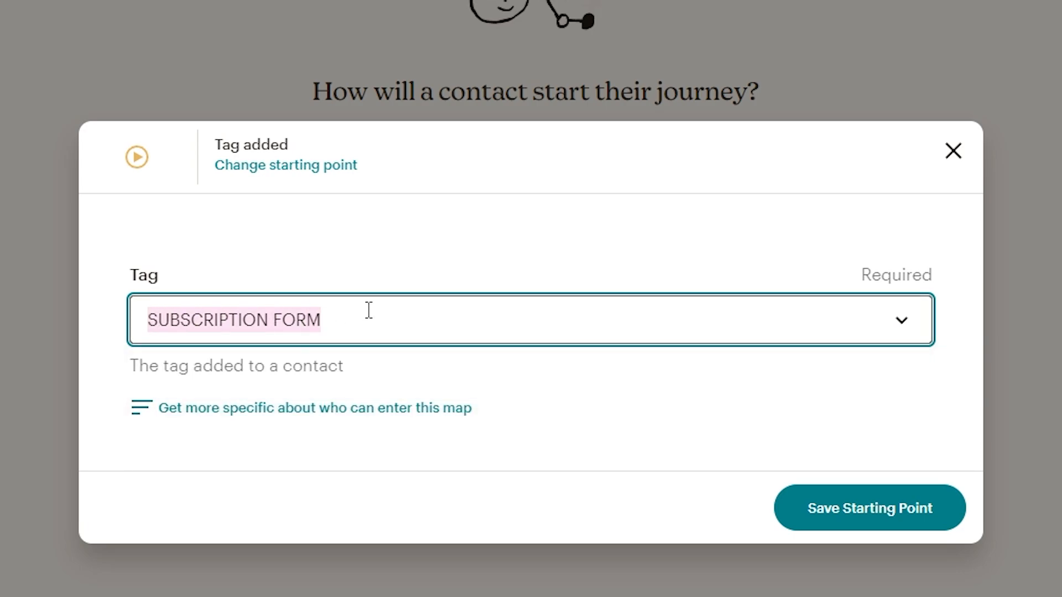
{"action": "left_click", "coordinate": [367, 310]}
{"action": "left_click", "coordinate": [283, 373]}
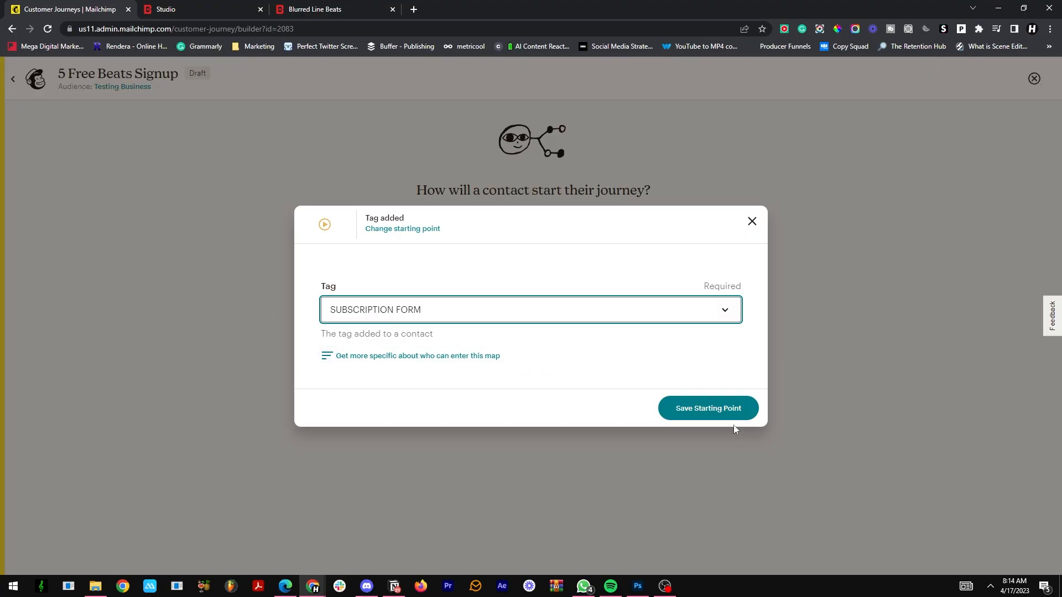
{"action": "left_click", "coordinate": [731, 415]}
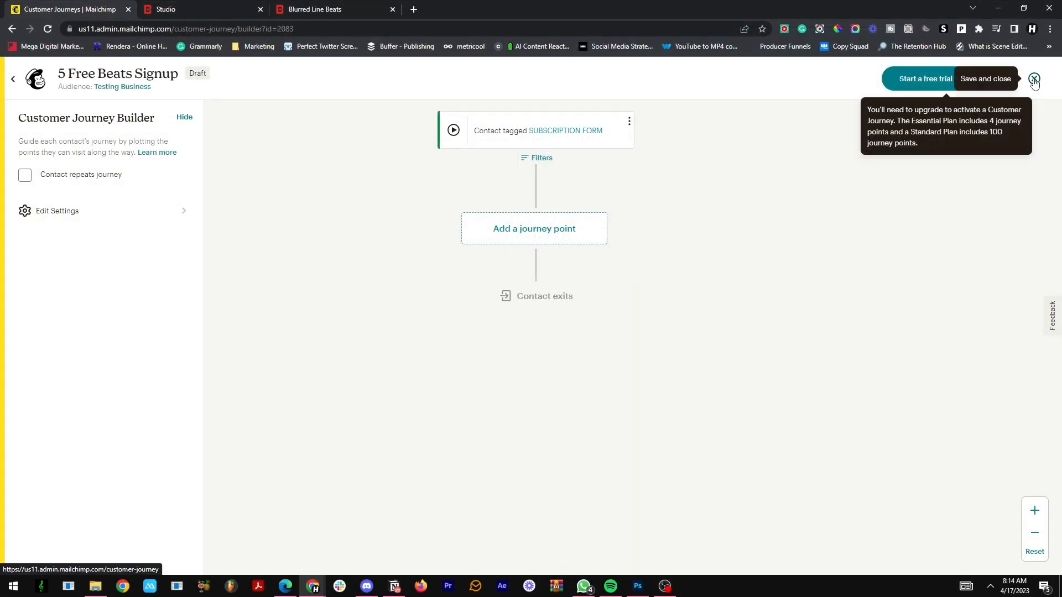
Step: Look through the available journey points and add a Send email action after the starting point
{"action": "left_click", "coordinate": [540, 229]}
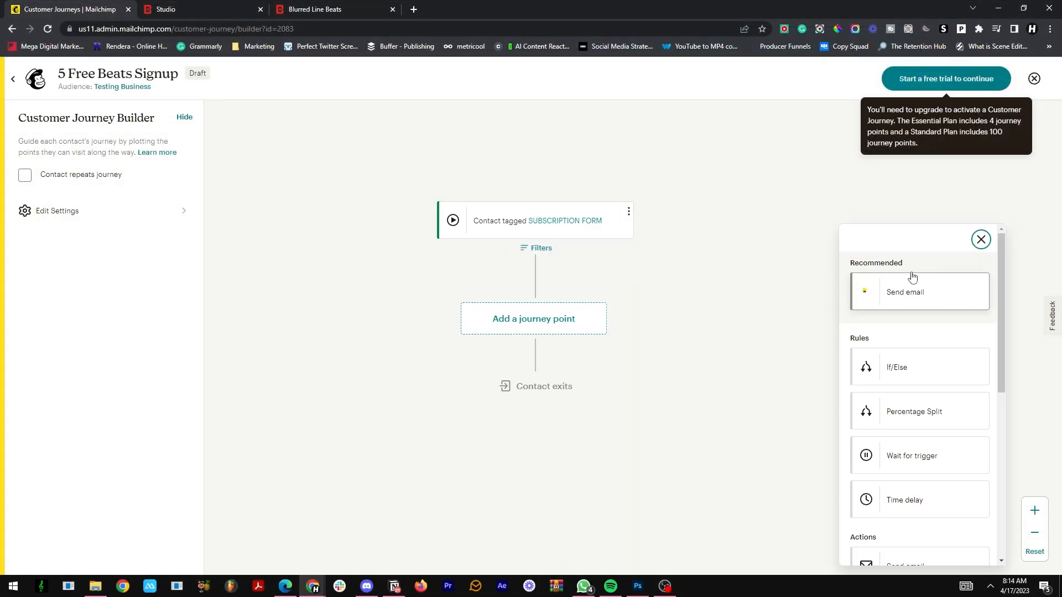
{"action": "scroll", "coordinate": [942, 292], "scroll_direction": "down", "scroll_amount": 1}
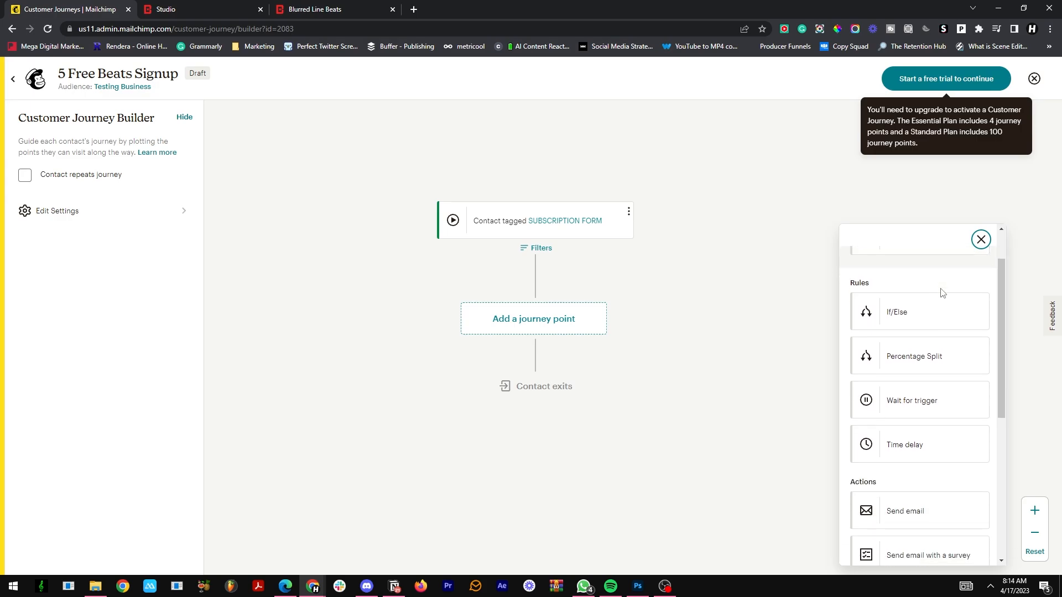
{"action": "scroll", "coordinate": [945, 289], "scroll_direction": "up", "scroll_amount": 1}
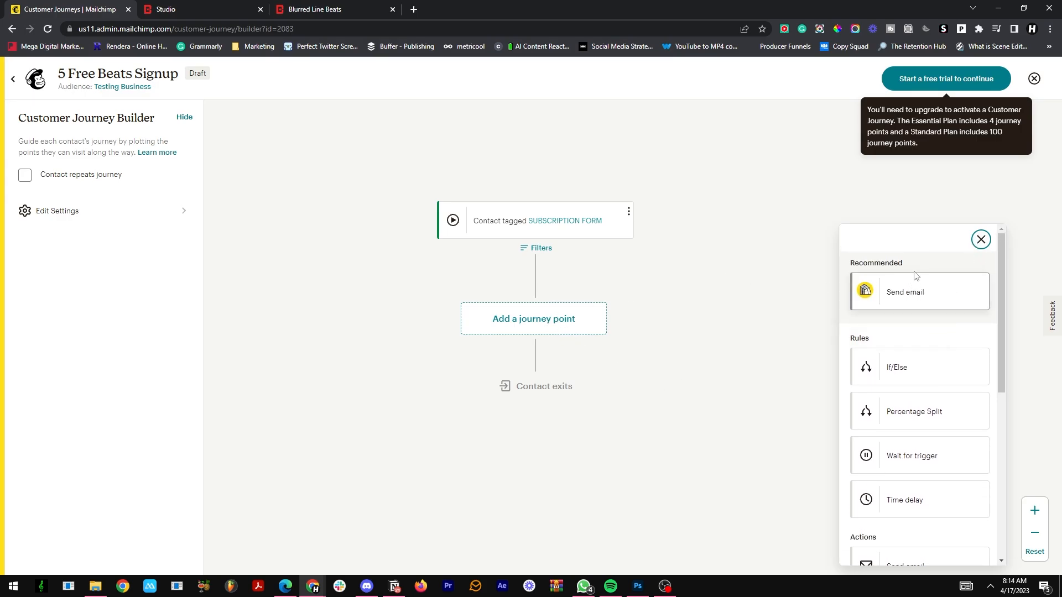
{"action": "scroll", "coordinate": [918, 282], "scroll_direction": "down", "scroll_amount": 6}
{"action": "scroll", "coordinate": [927, 325], "scroll_direction": "up", "scroll_amount": 2}
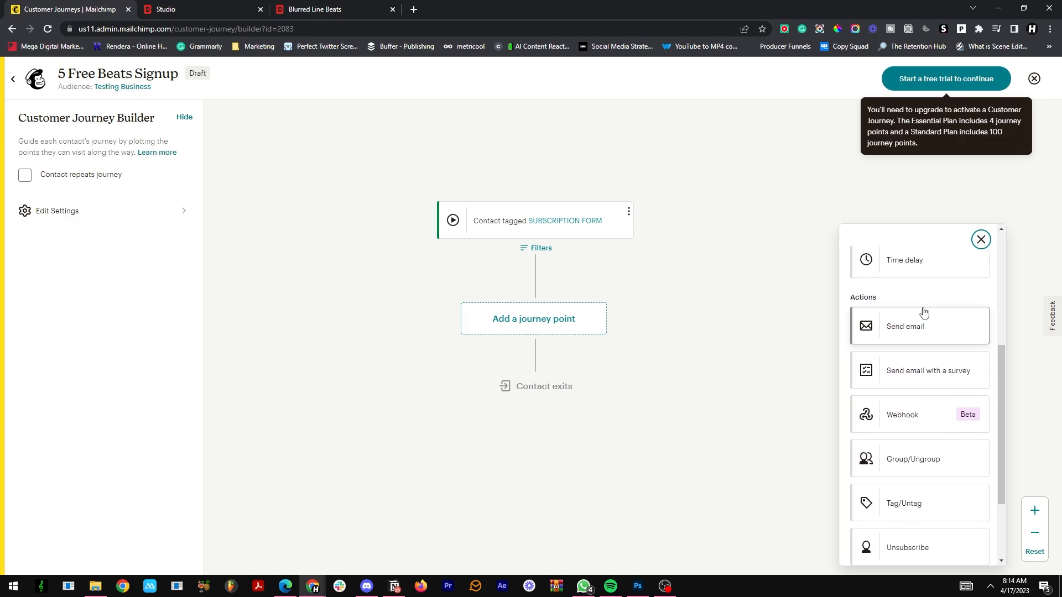
{"action": "scroll", "coordinate": [922, 310], "scroll_direction": "down", "scroll_amount": 2}
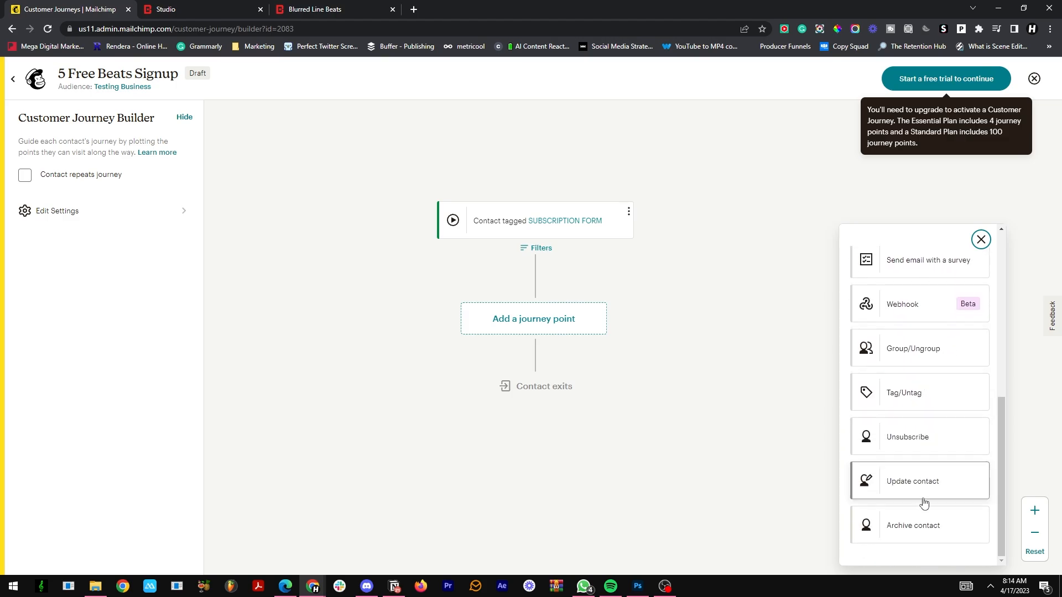
{"action": "scroll", "coordinate": [929, 492], "scroll_direction": "up", "scroll_amount": 6}
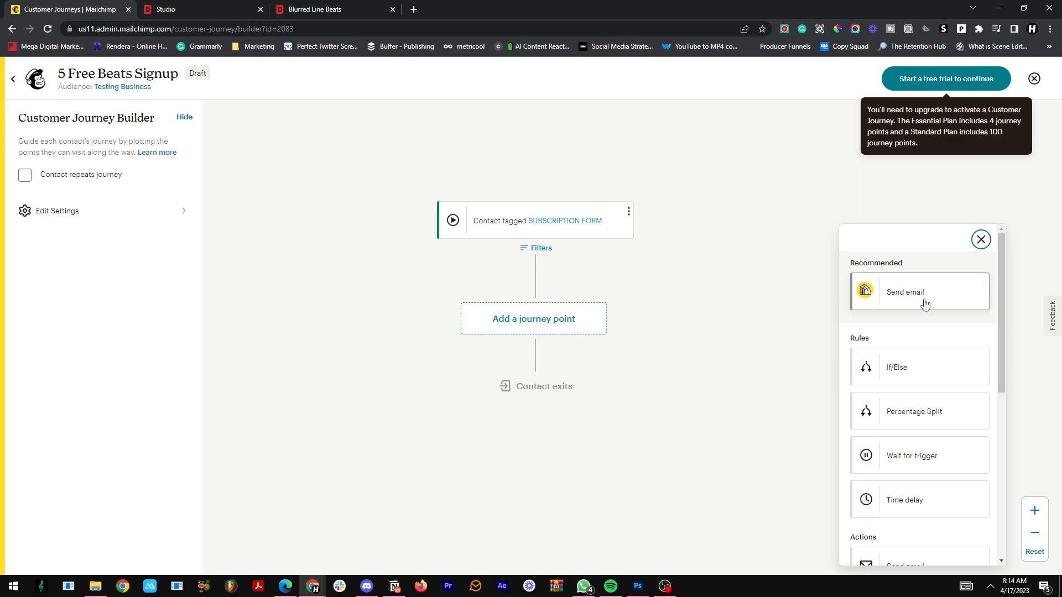
{"action": "left_click", "coordinate": [904, 295]}
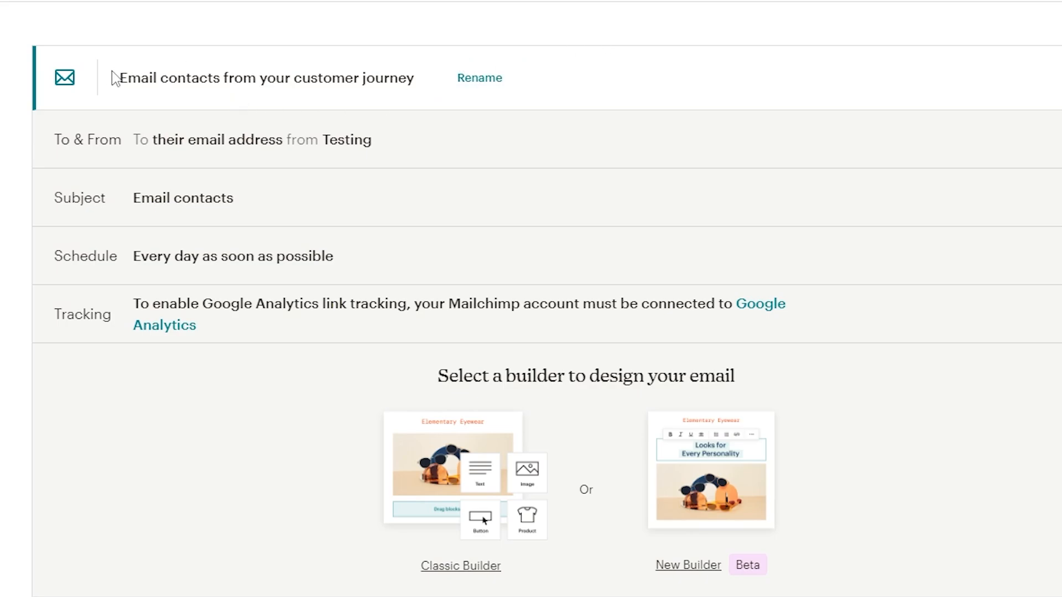
{"action": "left_click_drag", "start_coordinate": [119, 77], "coordinate": [430, 79]}
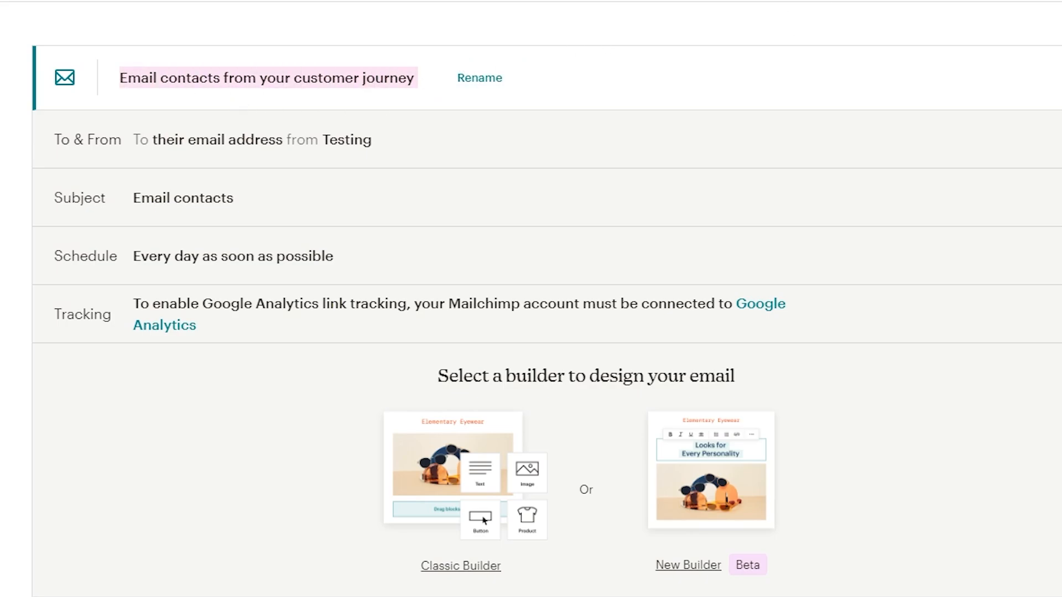
{"action": "left_click", "coordinate": [555, 405]}
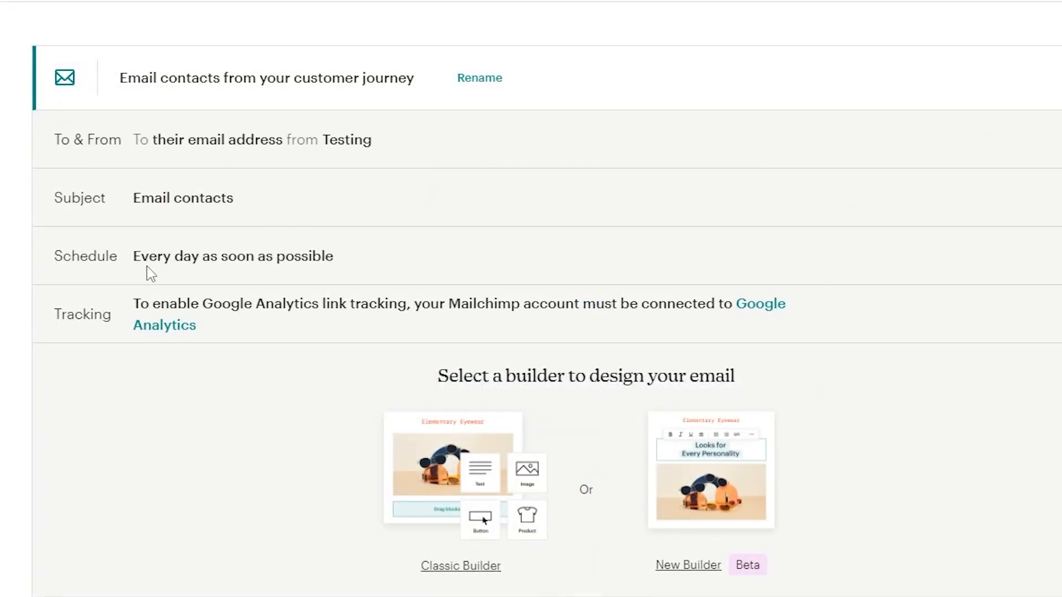
{"action": "left_click_drag", "start_coordinate": [158, 256], "coordinate": [388, 279]}
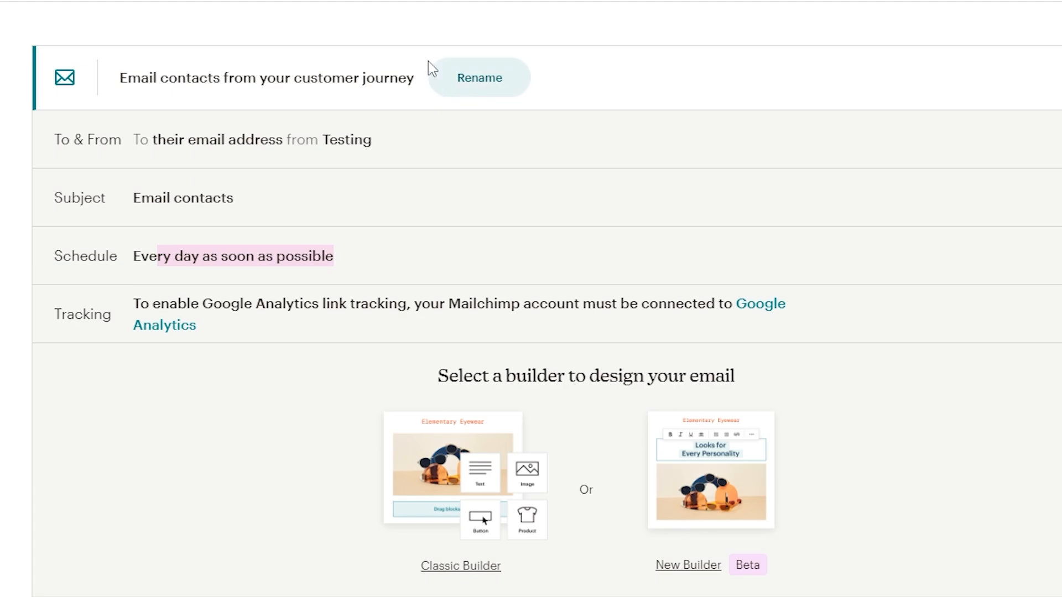
Step: Rename the journey email to "Email delivering 5 free beats" and save the name
{"action": "left_click", "coordinate": [453, 84]}
{"action": "left_click_drag", "start_coordinate": [205, 63], "coordinate": [175, 64]}
{"action": "type", "text": "DELIV"}
{"action": "type", "text": "ERE"}
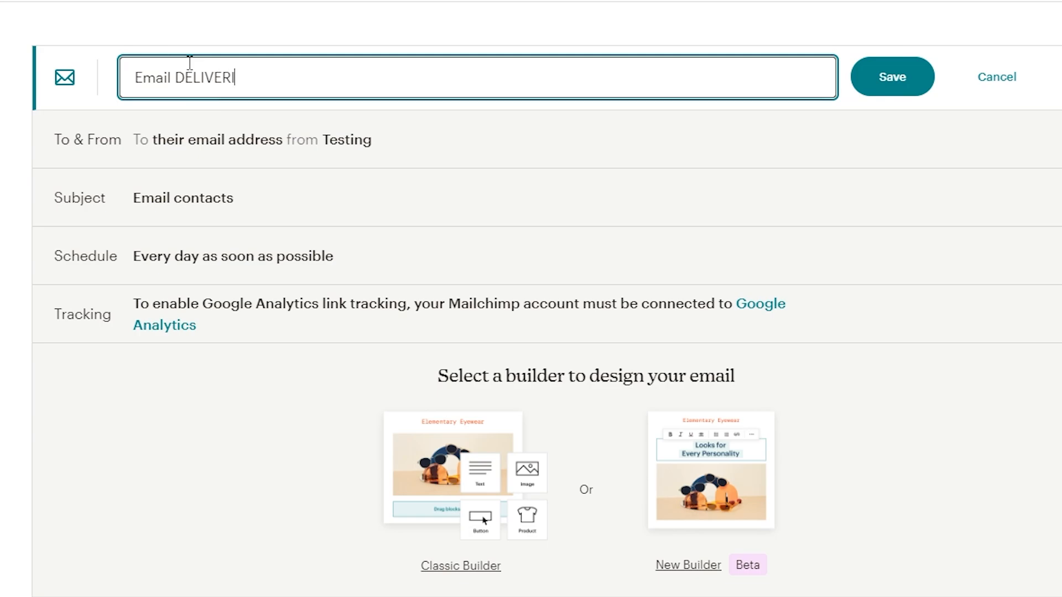
{"action": "key", "text": "BackSpace"}
{"action": "key", "text": "BackSpace"}
{"action": "key", "text": "BackSpace"}
{"action": "key", "text": "BackSpace"}
{"action": "type", "text": "vering 5 free beats"}
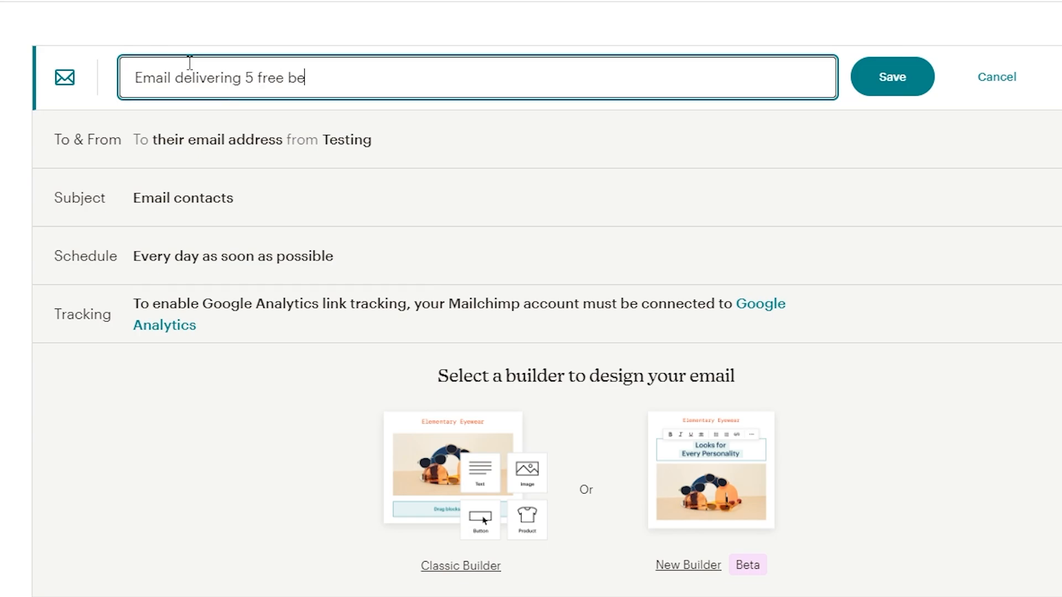
{"action": "left_click", "coordinate": [894, 90]}
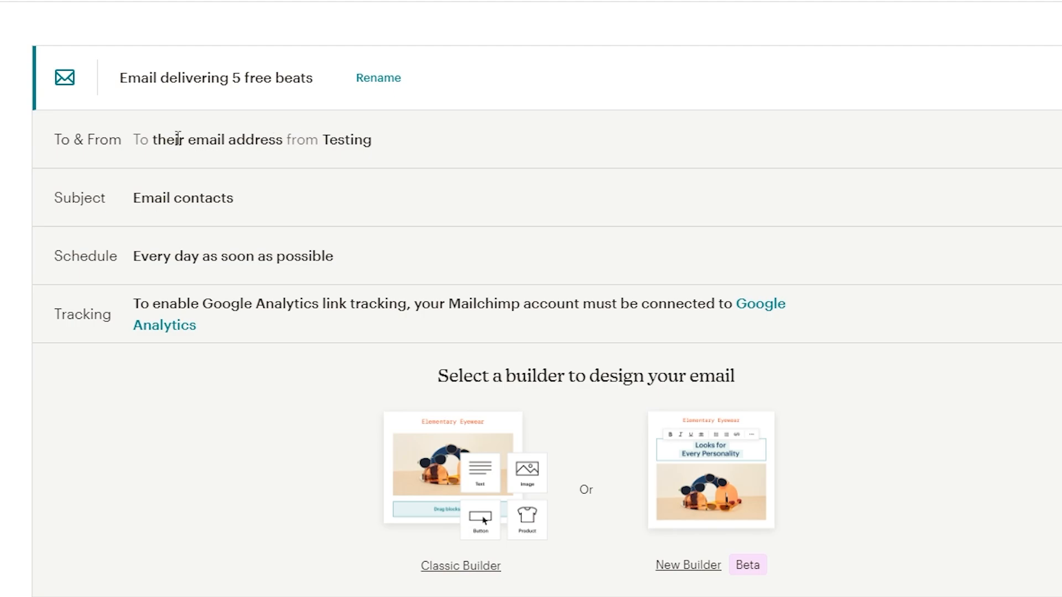
Step: In the email's To & From settings, keep the To Field on Their email address and set From Name to "Producer Name"
{"action": "left_click", "coordinate": [1057, 139]}
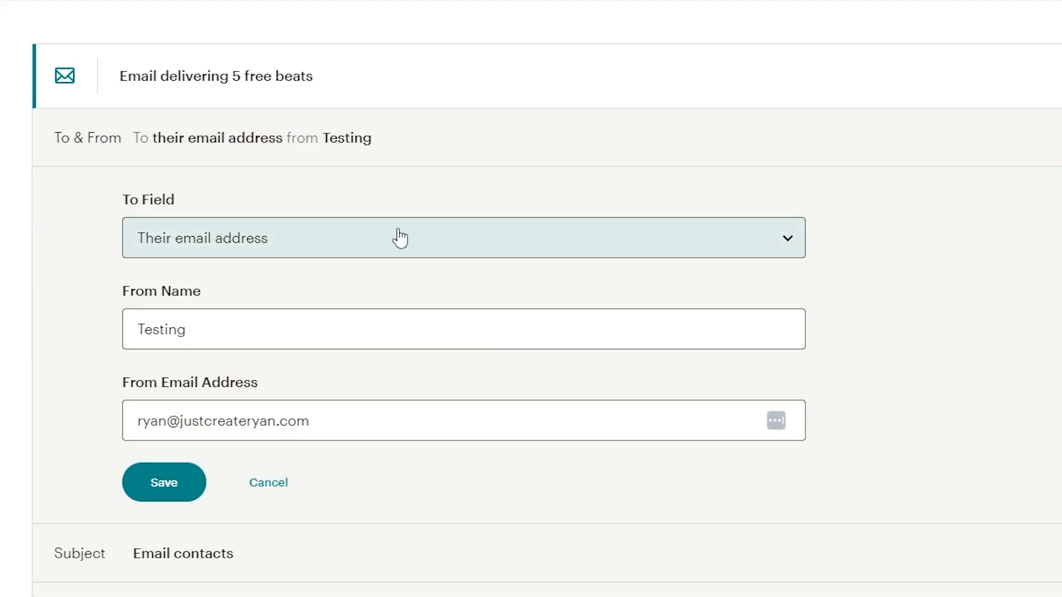
{"action": "left_click", "coordinate": [266, 237]}
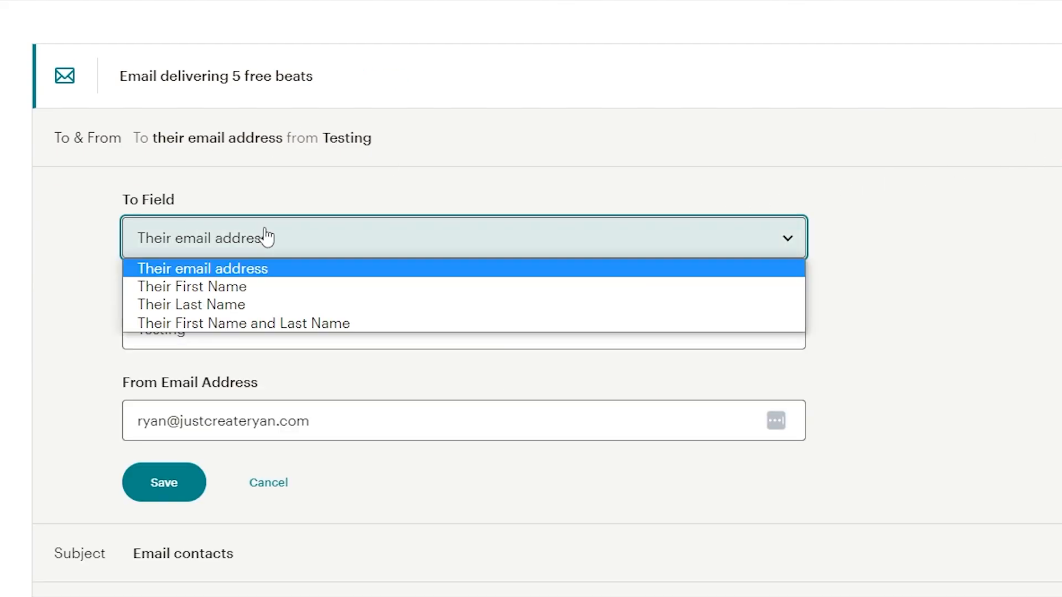
{"action": "left_click", "coordinate": [257, 268]}
{"action": "left_click_drag", "start_coordinate": [217, 333], "coordinate": [143, 333]}
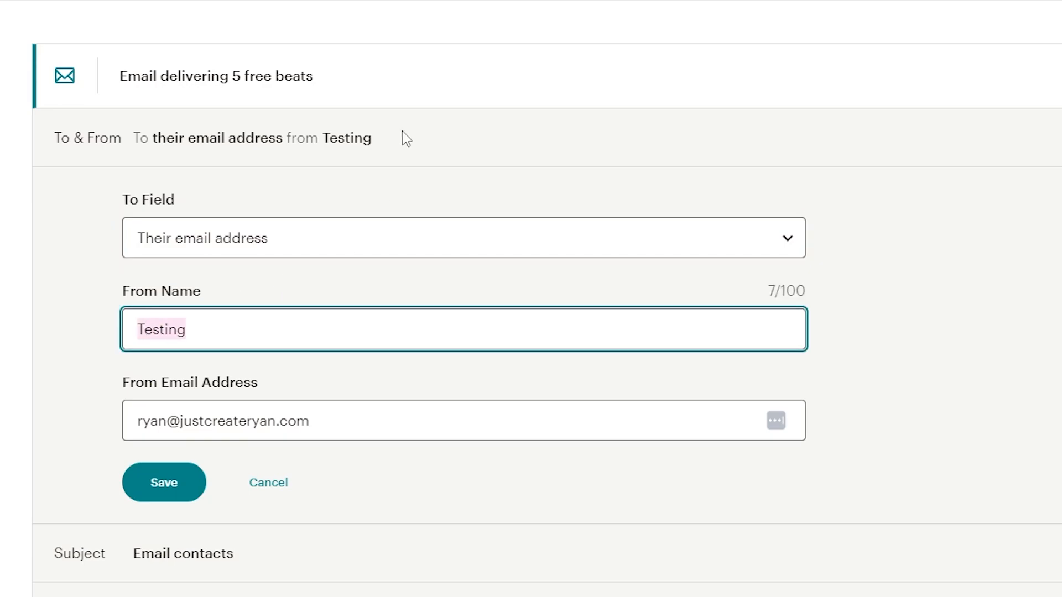
{"action": "type", "text": "Producer n"}
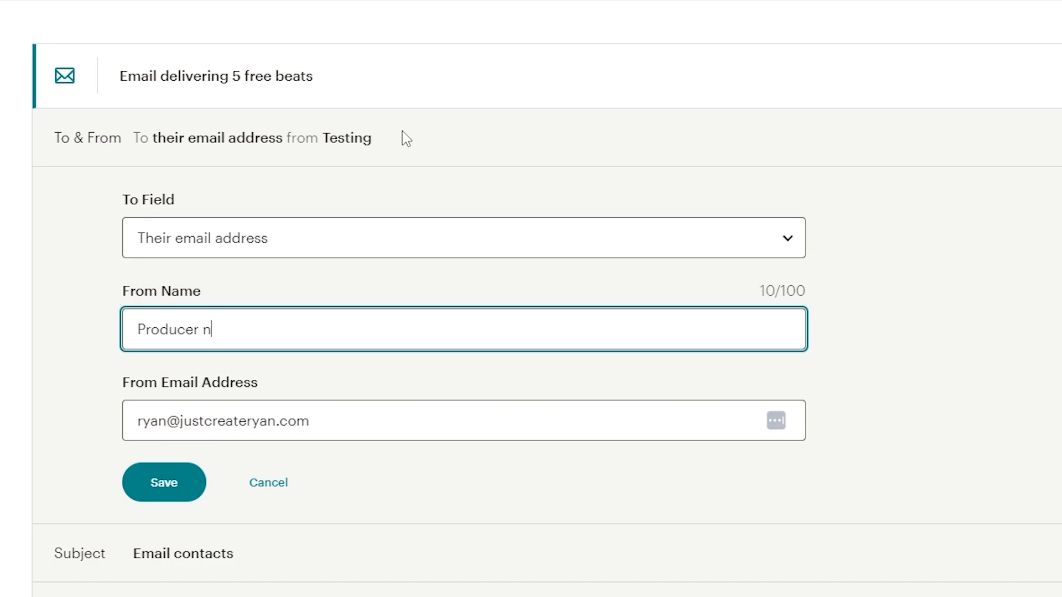
{"action": "key", "text": "BackSpace"}
{"action": "type", "text": "Name"}
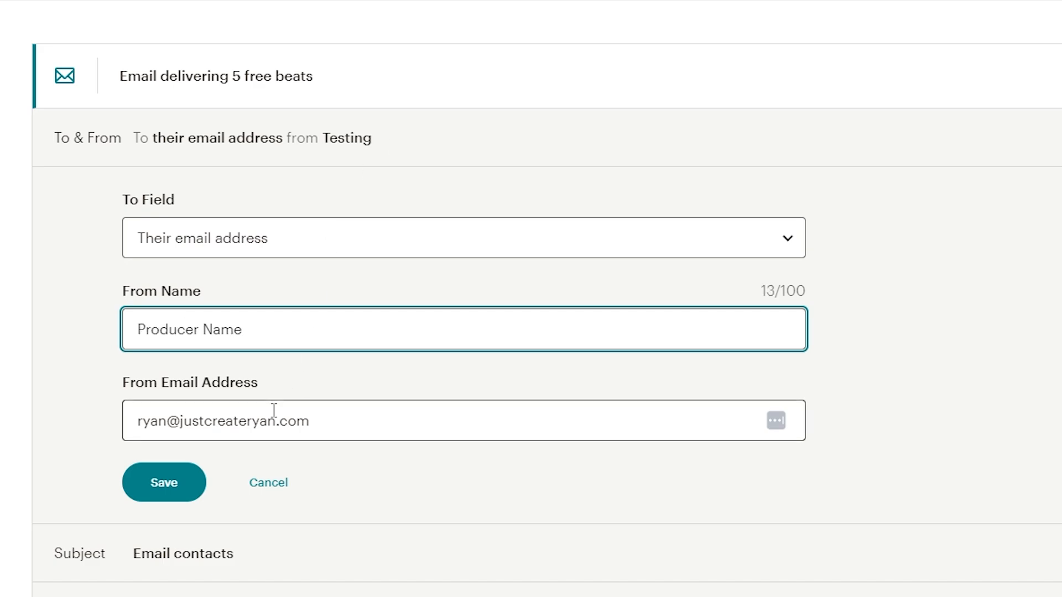
Step: Try gmail.com as the domain of the From Email Address
{"action": "left_click_drag", "start_coordinate": [326, 419], "coordinate": [177, 415]}
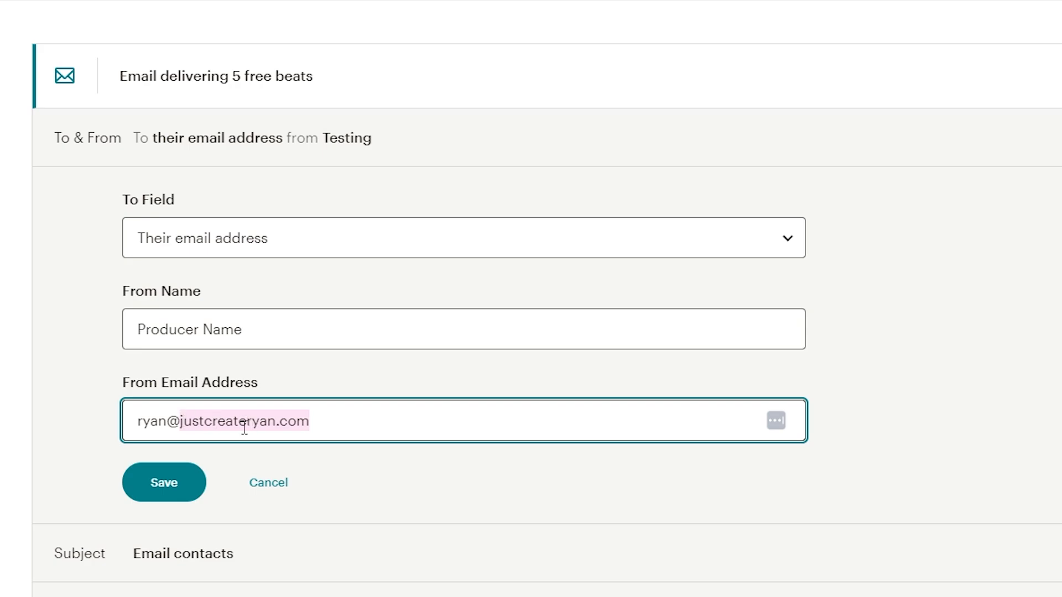
{"action": "left_click", "coordinate": [329, 447]}
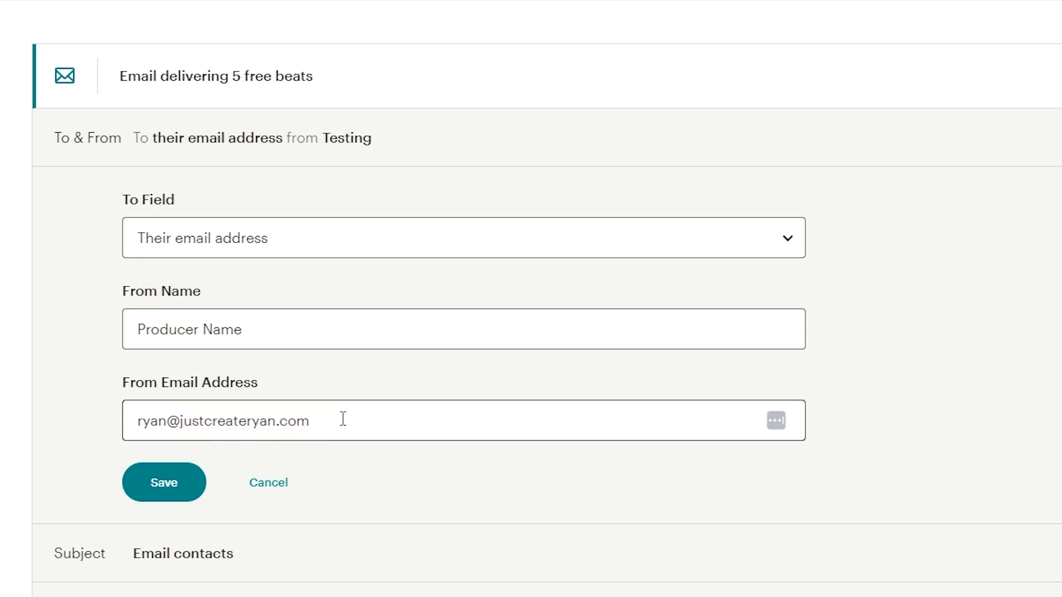
{"action": "left_click_drag", "start_coordinate": [343, 419], "coordinate": [182, 416]}
{"action": "type", "text": "gmail.com"}
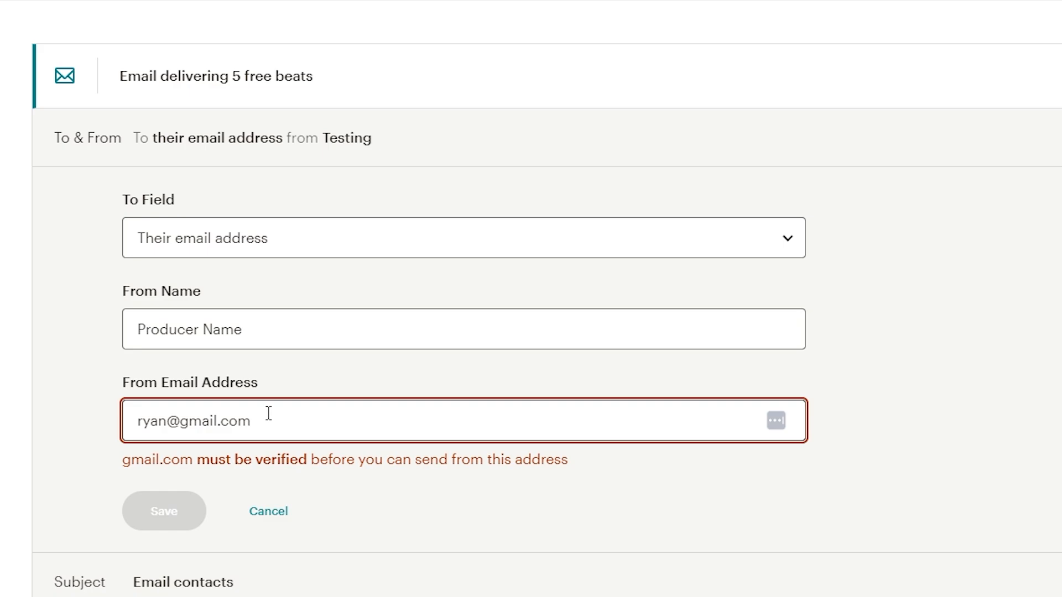
Step: Try heate.co as the domain of the From Email Address
{"action": "left_click_drag", "start_coordinate": [268, 414], "coordinate": [184, 416]}
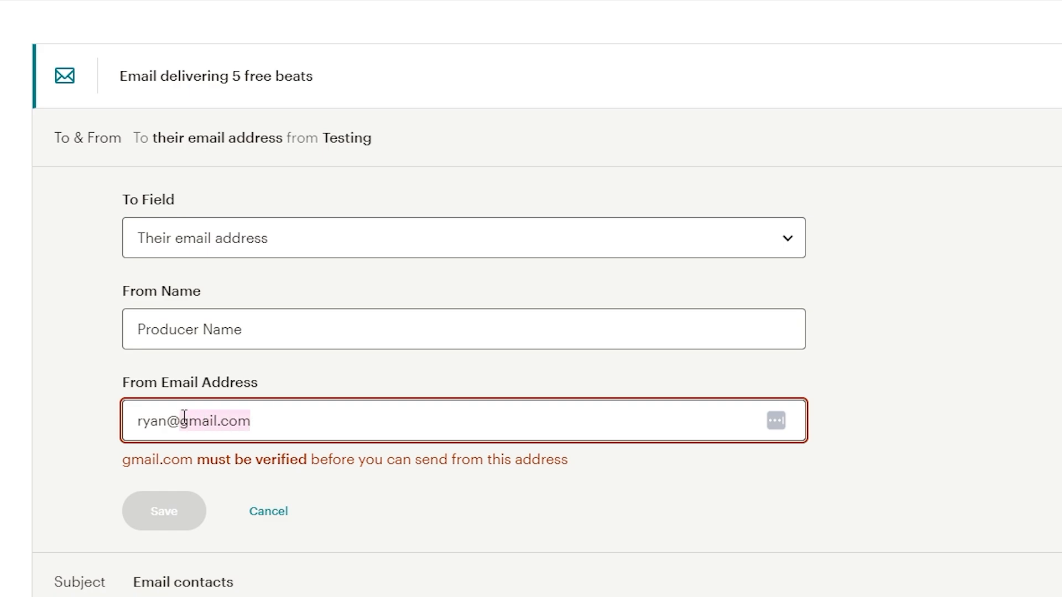
{"action": "type", "text": "heate.co"}
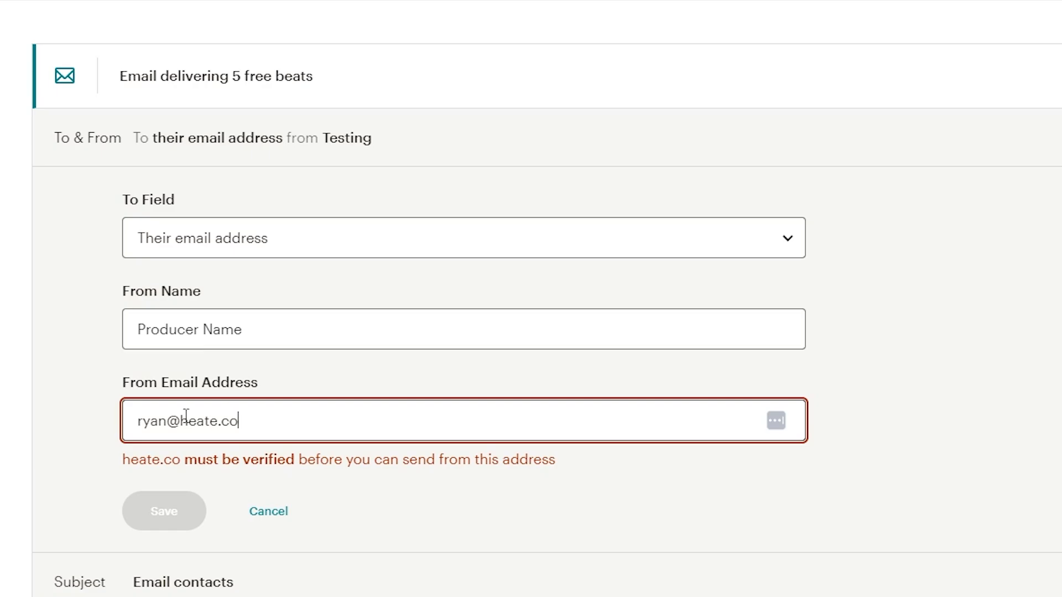
{"action": "left_click_drag", "start_coordinate": [186, 416], "coordinate": [235, 414]}
{"action": "left_click", "coordinate": [236, 416]}
Step: Enter the producer's verified sender e-mail as the From Email Address and save the To & From settings
{"action": "left_click_drag", "start_coordinate": [251, 417], "coordinate": [183, 416]}
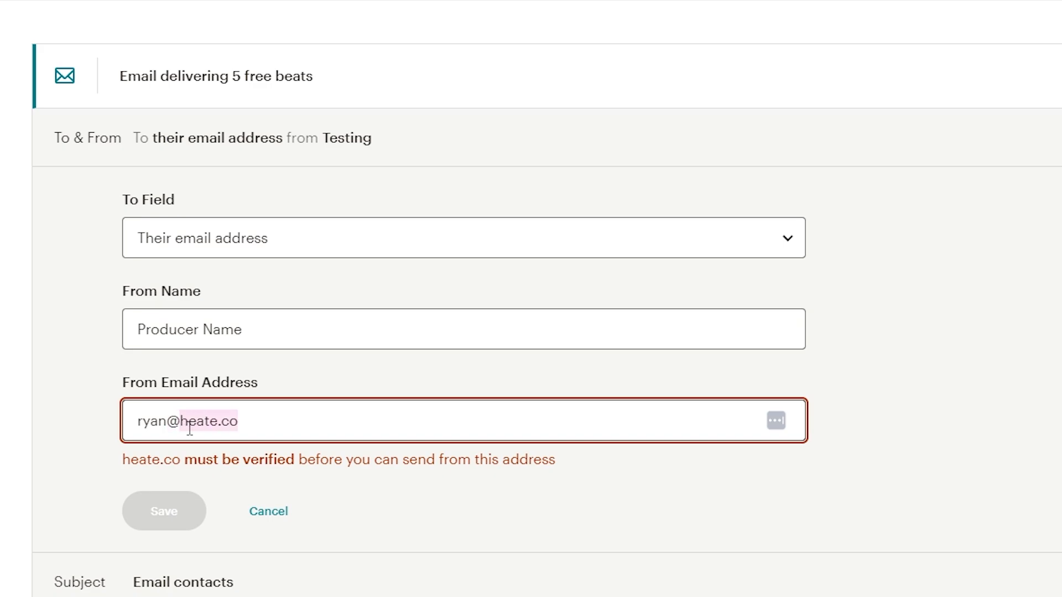
{"action": "left_click_drag", "start_coordinate": [239, 430], "coordinate": [178, 429]}
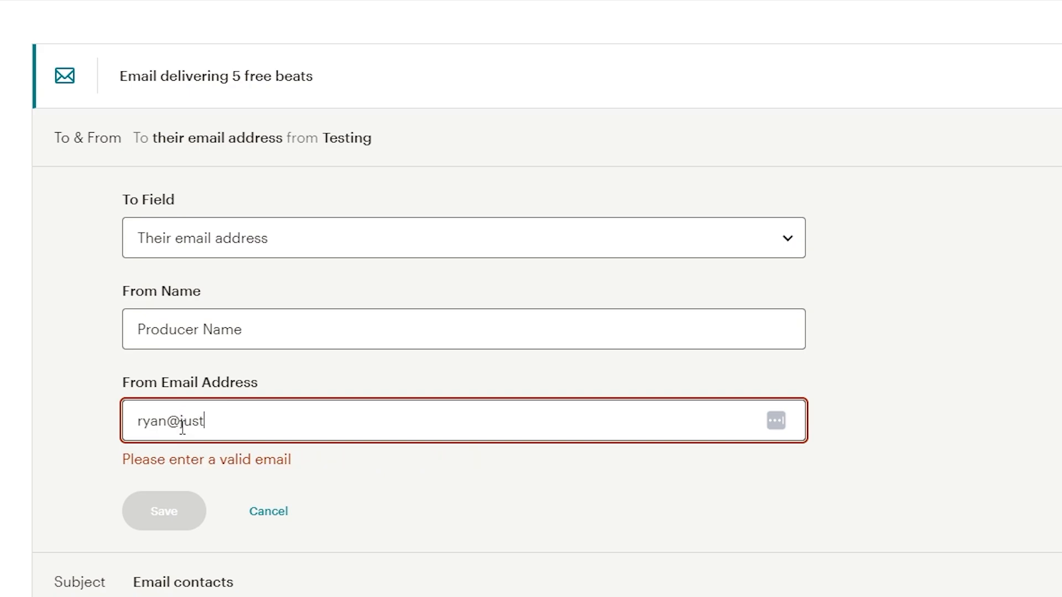
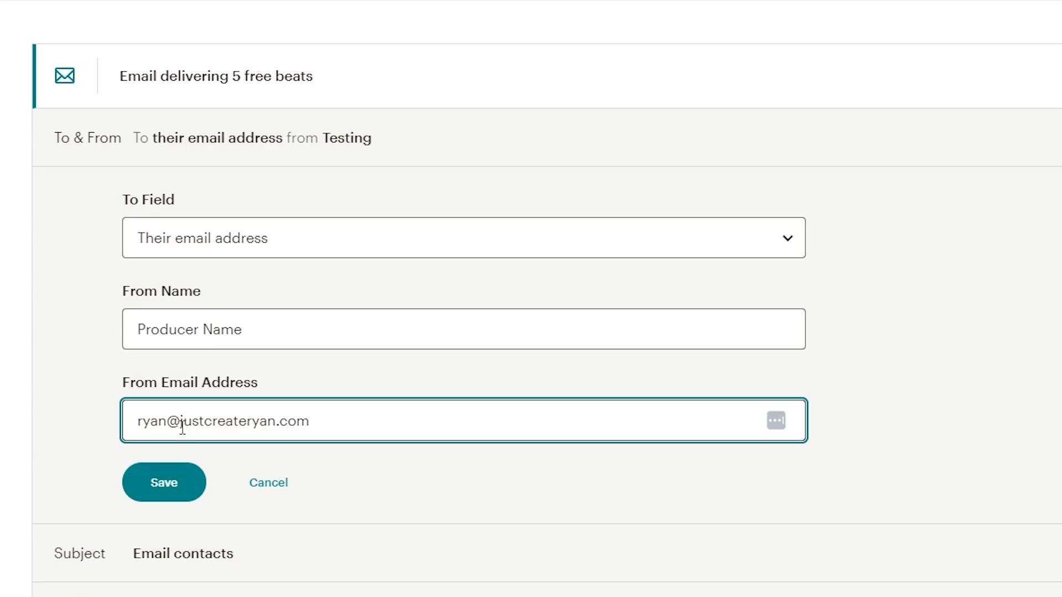
{"action": "left_click", "coordinate": [167, 492]}
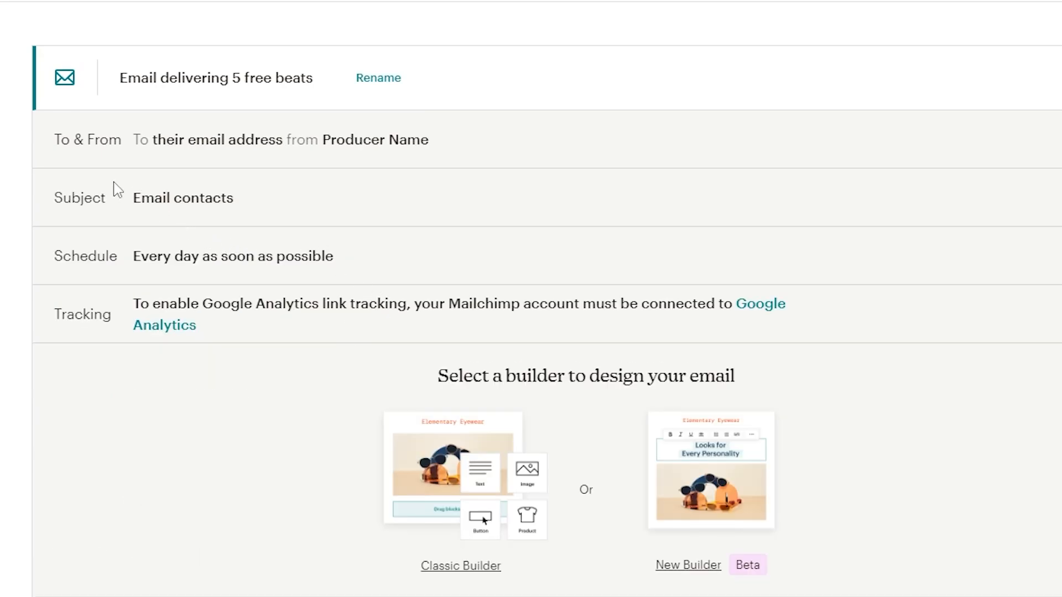
Step: Open the email's Subject settings for editing and set the subject to "Get Your 5 Free Beats Inside"
{"action": "left_click_drag", "start_coordinate": [56, 191], "coordinate": [141, 206]}
{"action": "left_click", "coordinate": [1054, 204]}
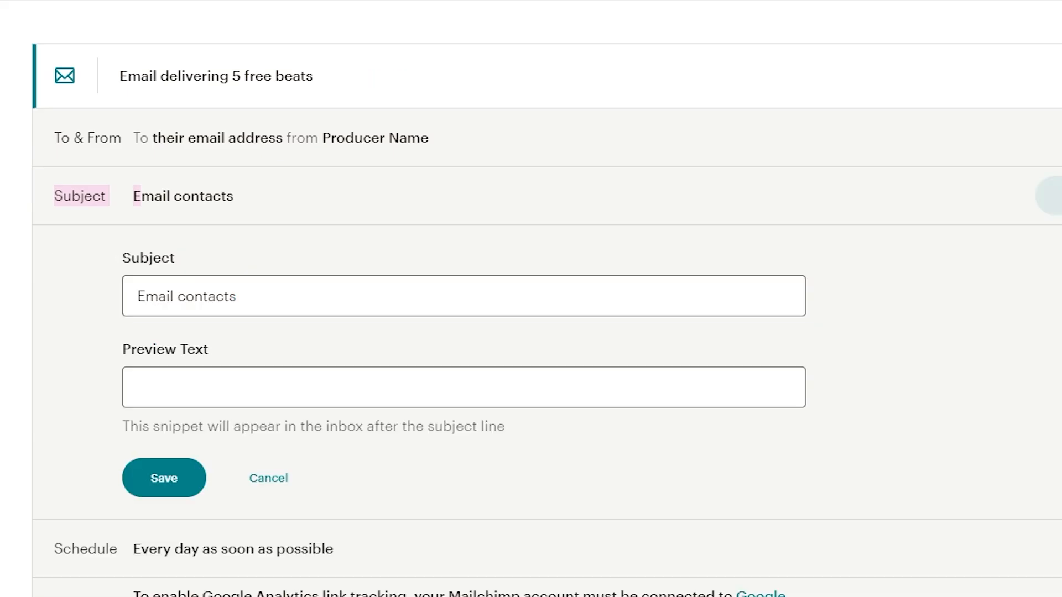
{"action": "left_click_drag", "start_coordinate": [285, 299], "coordinate": [62, 310]}
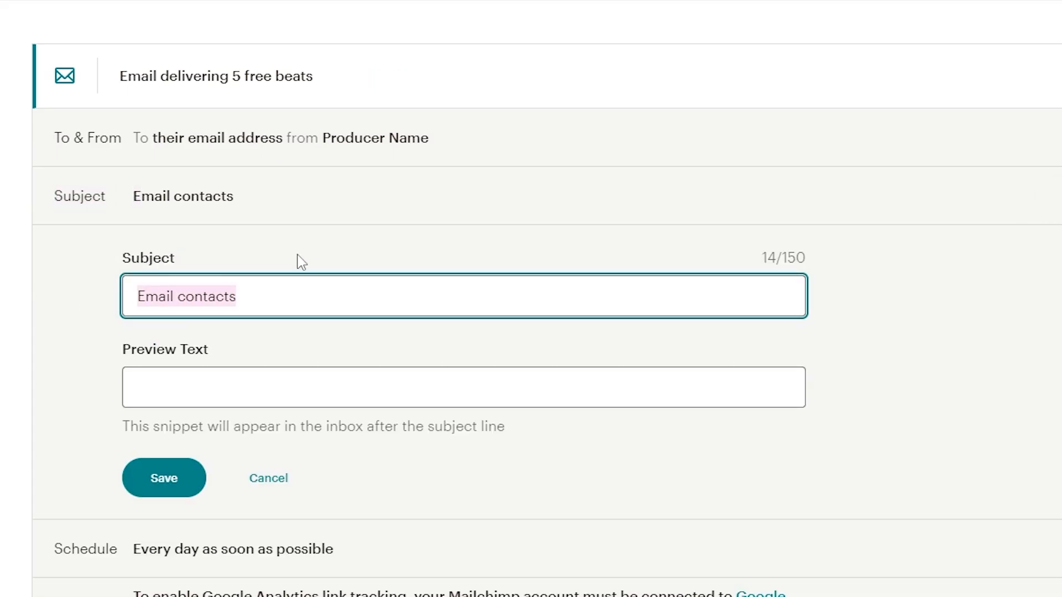
{"action": "type", "text": "Get "}
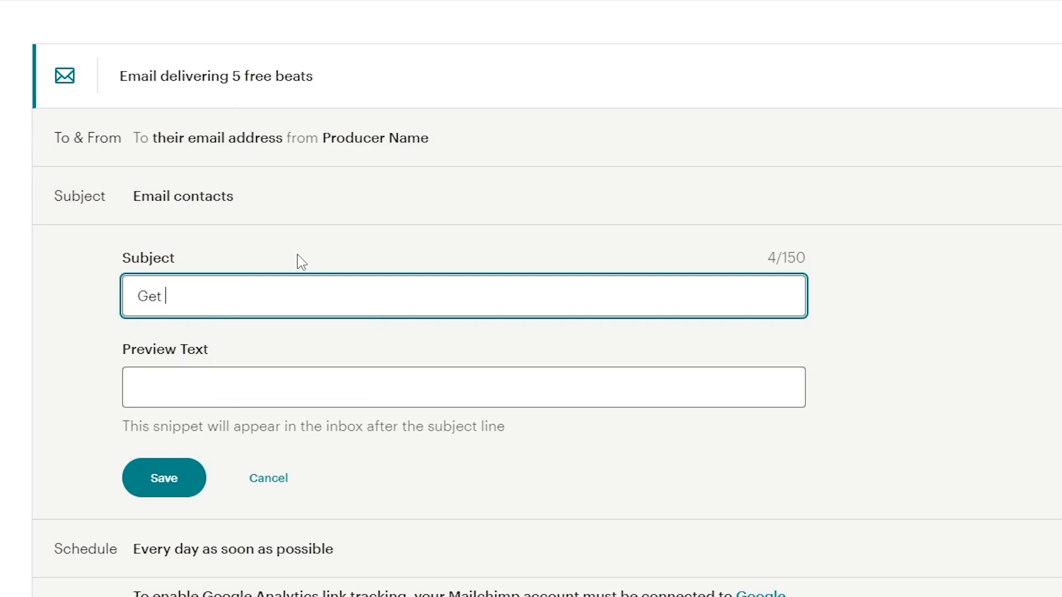
{"action": "type", "text": "Your 5 Free "}
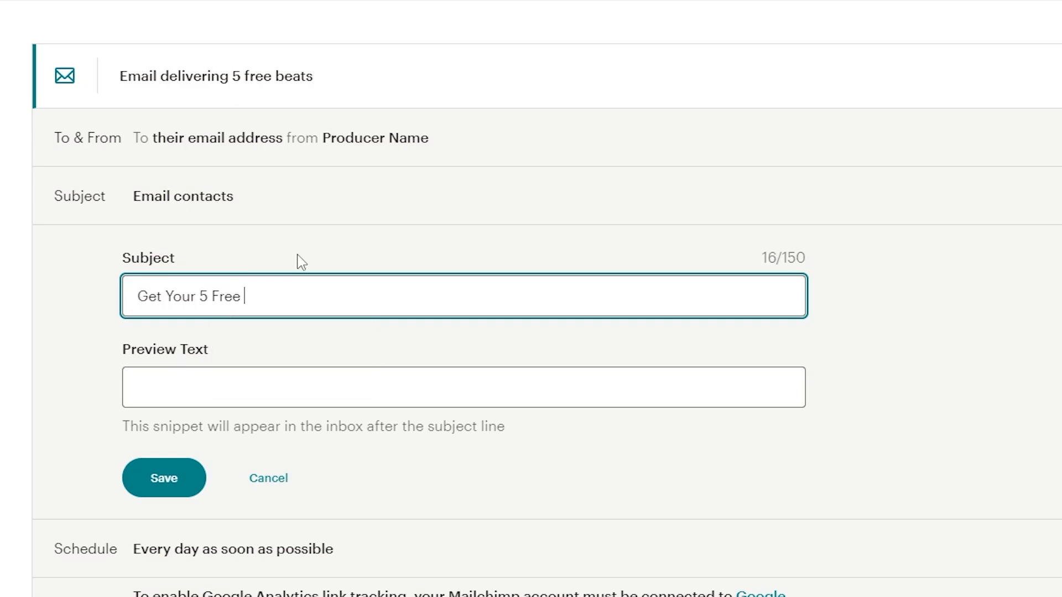
{"action": "type", "text": "Beats Inside"}
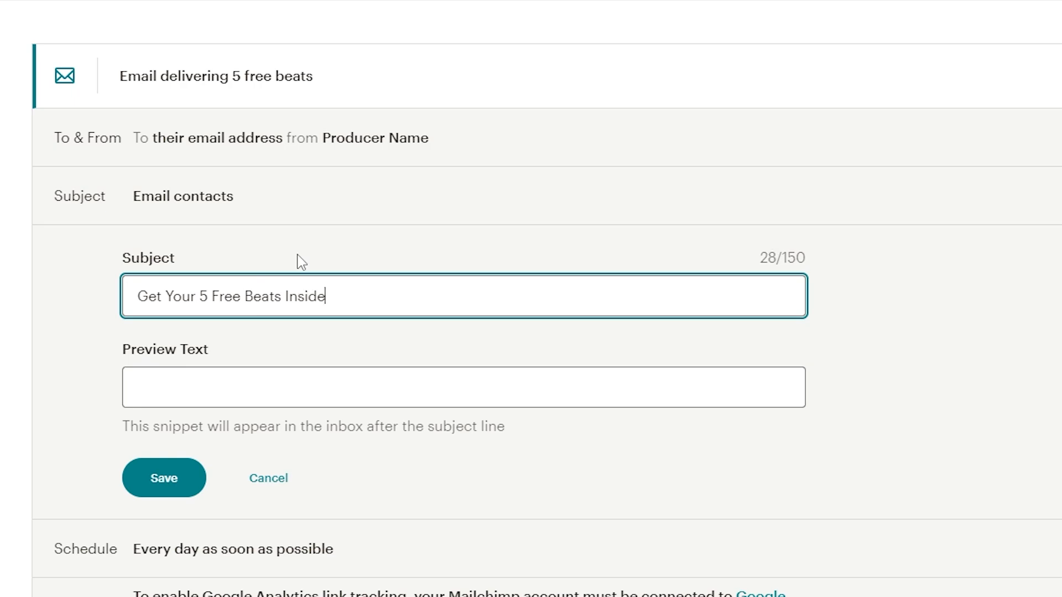
Step: Set the email's preview text to "Excited to get working with you!" and save the subject settings
{"action": "left_click", "coordinate": [221, 403]}
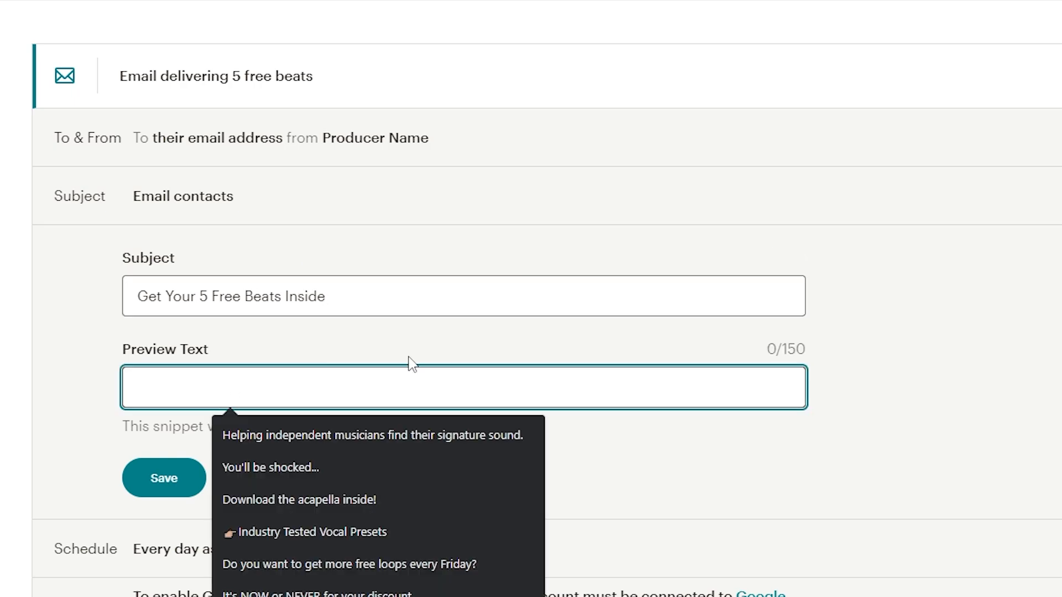
{"action": "left_click", "coordinate": [427, 350]}
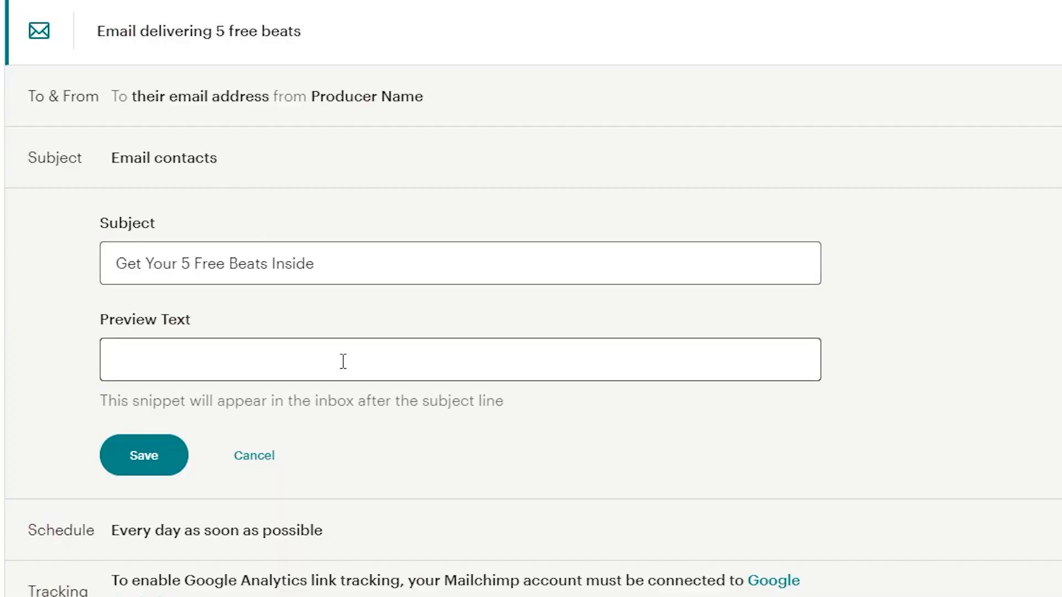
{"action": "left_click", "coordinate": [343, 360]}
{"action": "left_click", "coordinate": [475, 188]}
{"action": "left_click", "coordinate": [337, 349]}
{"action": "type", "text": "Exc"}
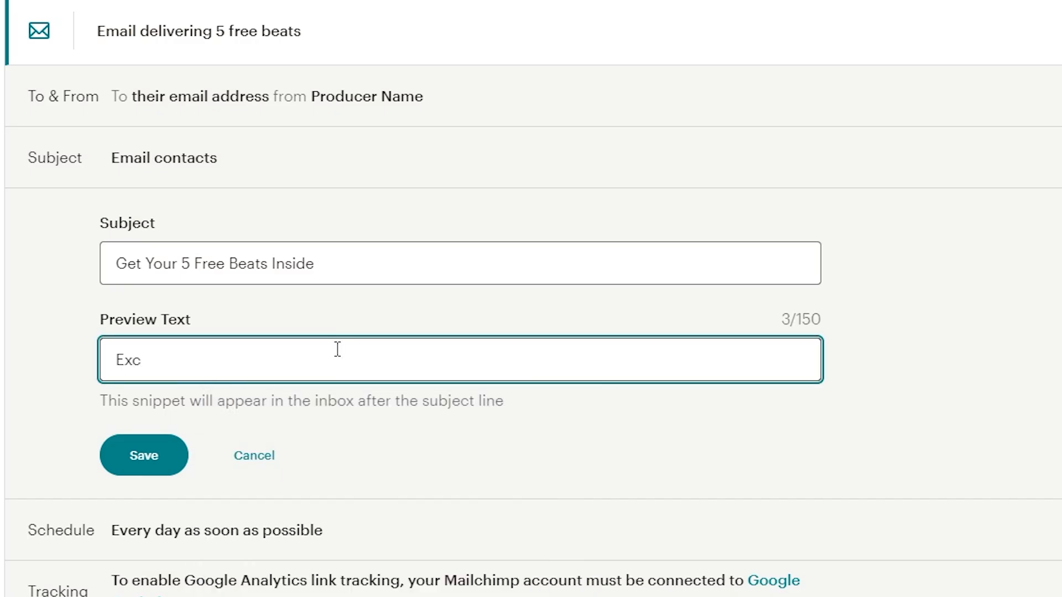
{"action": "type", "text": "ited to get wori"}
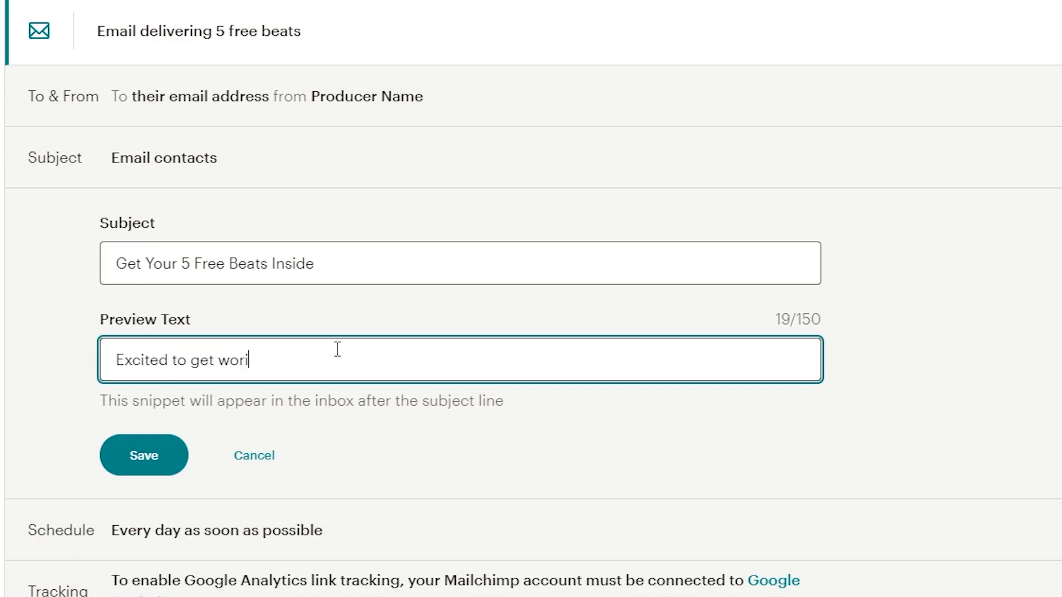
{"action": "key", "text": "BackSpace"}
{"action": "type", "text": "king with "}
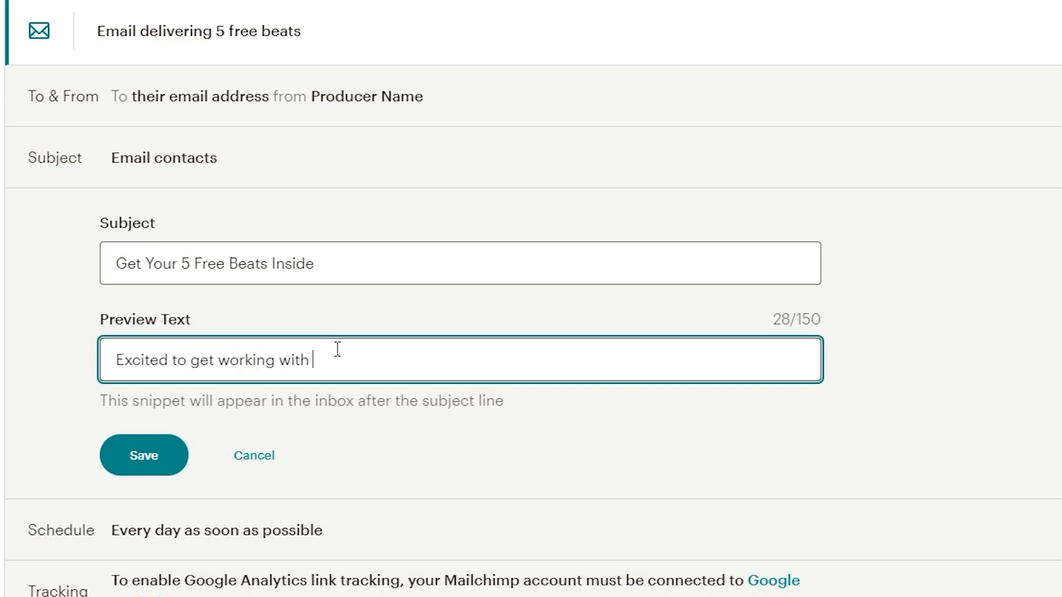
{"action": "type", "text": "you!"}
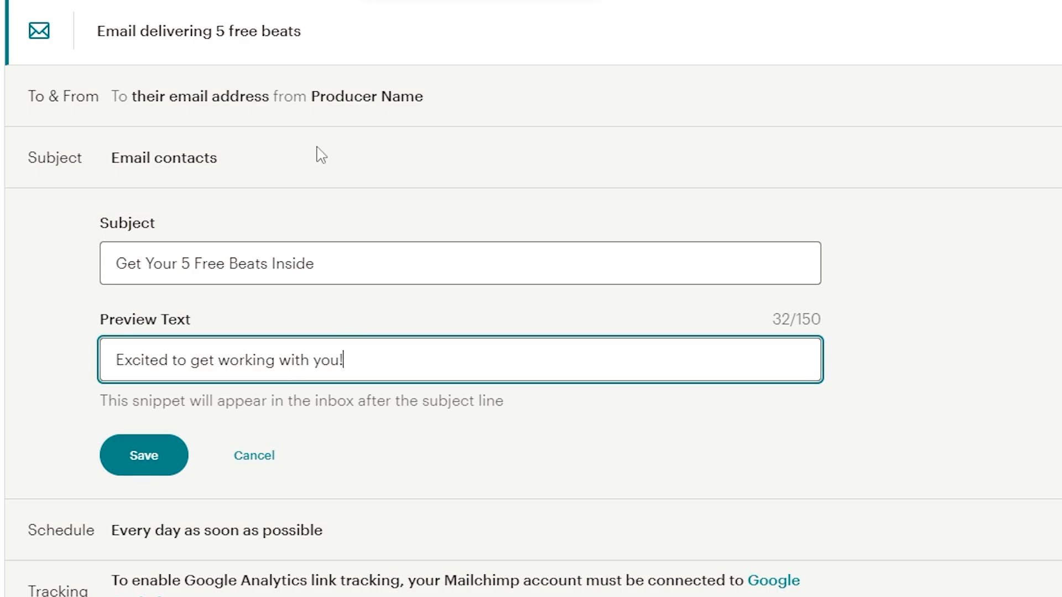
{"action": "left_click", "coordinate": [150, 456]}
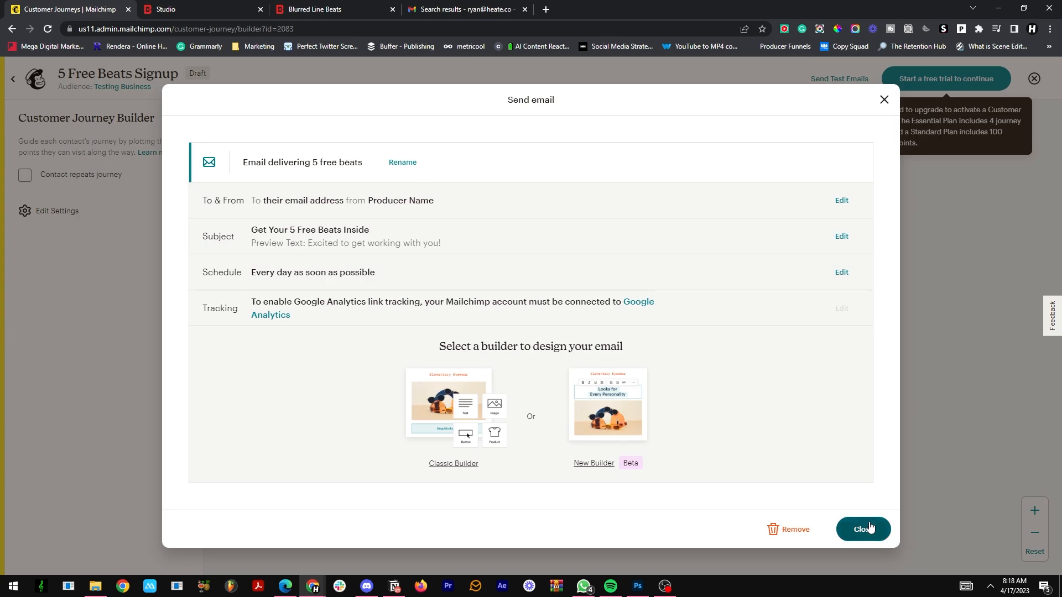
Step: Start designing the email in the Classic Builder and look over the template layouts and themes
{"action": "left_click", "coordinate": [454, 464]}
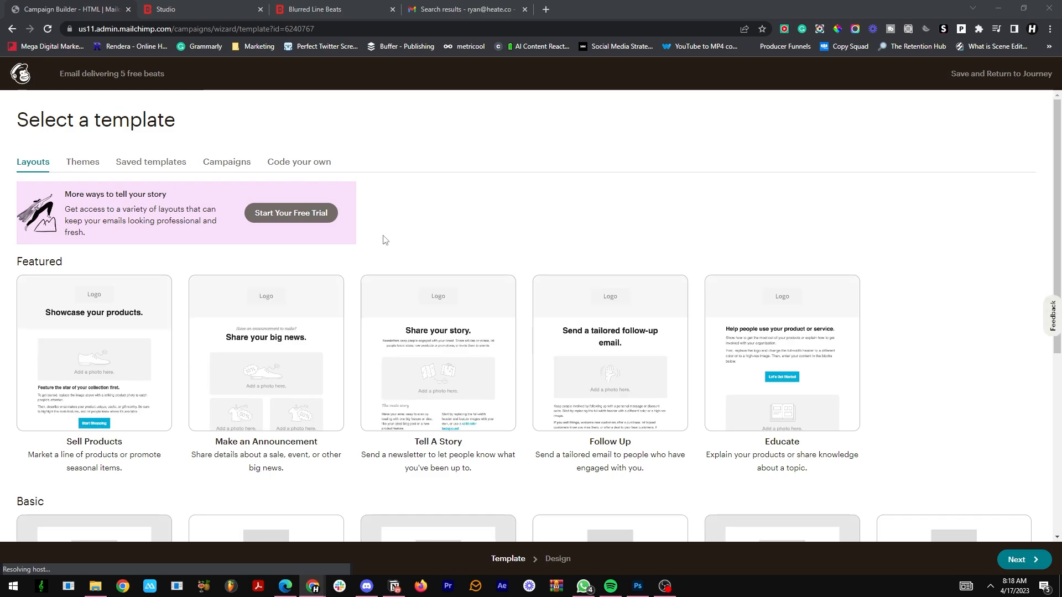
{"action": "scroll", "coordinate": [417, 253], "scroll_direction": "down", "scroll_amount": 6}
{"action": "scroll", "coordinate": [485, 342], "scroll_direction": "up", "scroll_amount": 6}
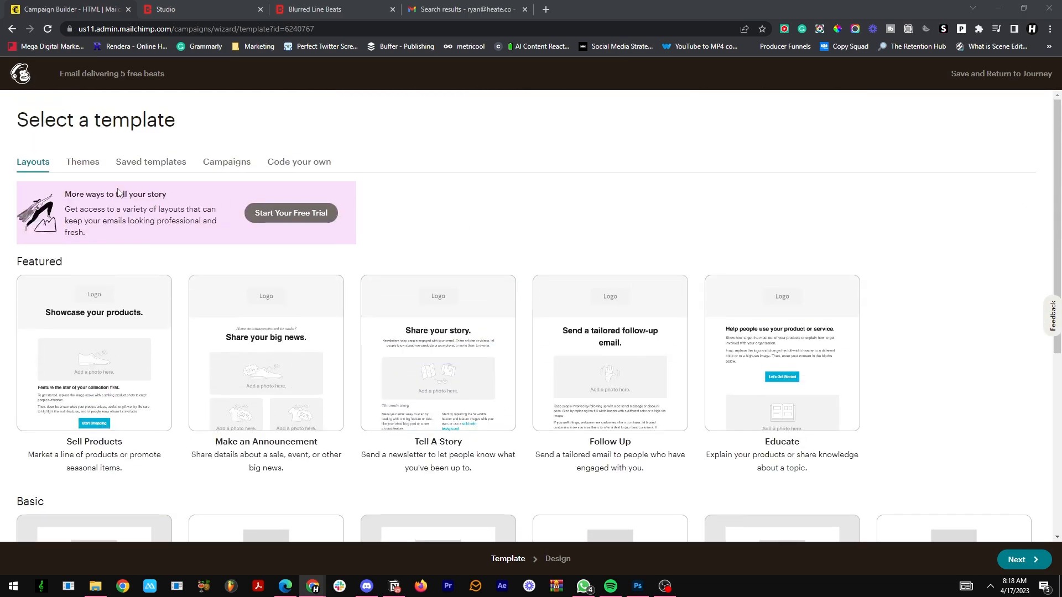
{"action": "left_click", "coordinate": [83, 164]}
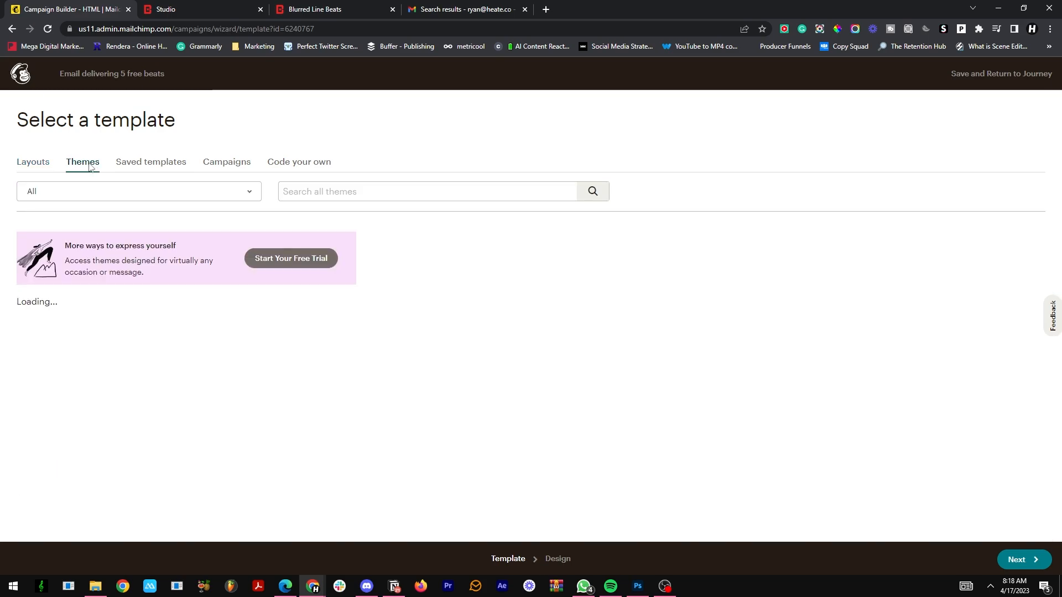
{"action": "left_click", "coordinate": [34, 164]}
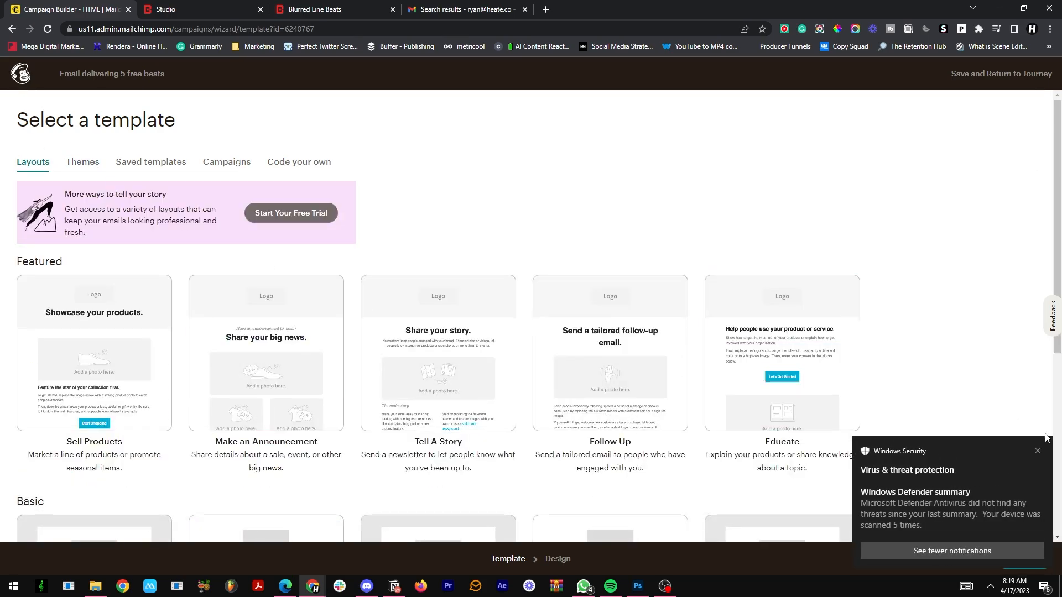
Step: Dismiss the Windows Security notification, choose the basic 1 Column layout for the email and skip the builder's introductory messages
{"action": "left_click", "coordinate": [1050, 451]}
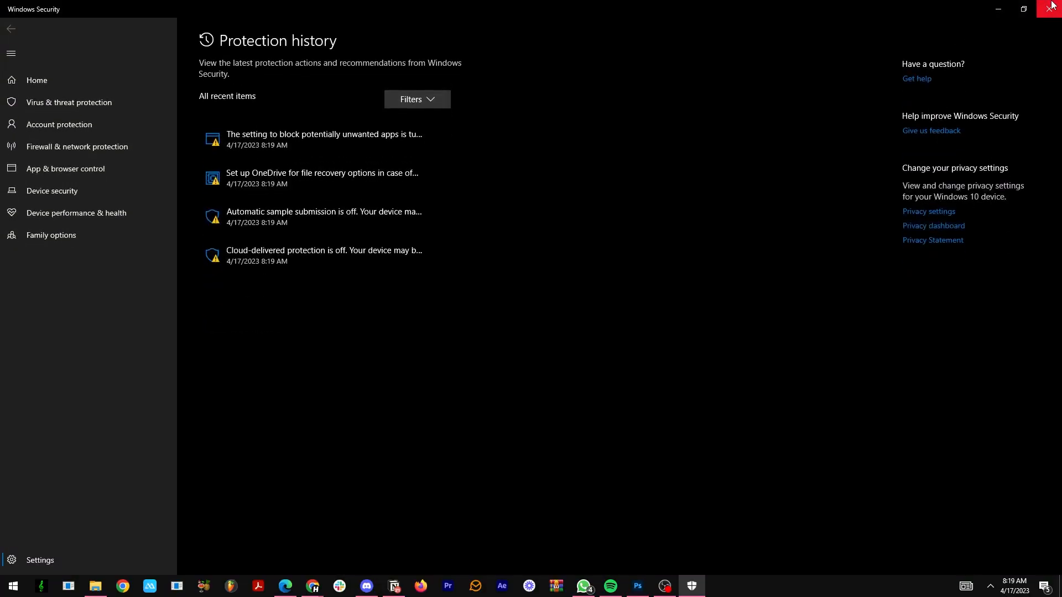
{"action": "left_click", "coordinate": [1049, 7]}
{"action": "scroll", "coordinate": [608, 235], "scroll_direction": "down", "scroll_amount": 4}
{"action": "scroll", "coordinate": [601, 228], "scroll_direction": "up", "scroll_amount": 2}
{"action": "scroll", "coordinate": [600, 230], "scroll_direction": "down", "scroll_amount": 3}
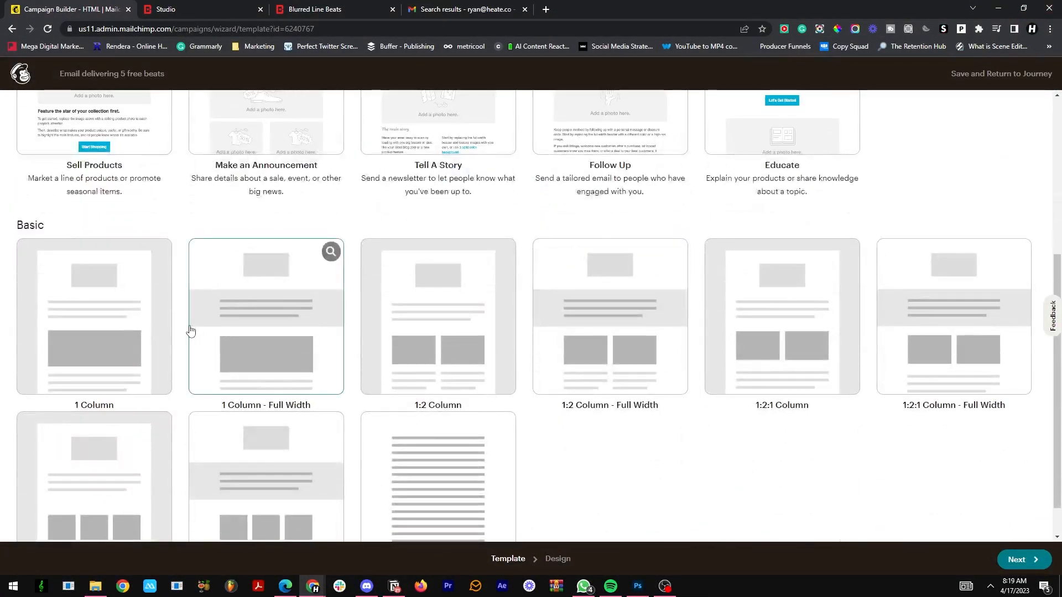
{"action": "left_click", "coordinate": [119, 306]}
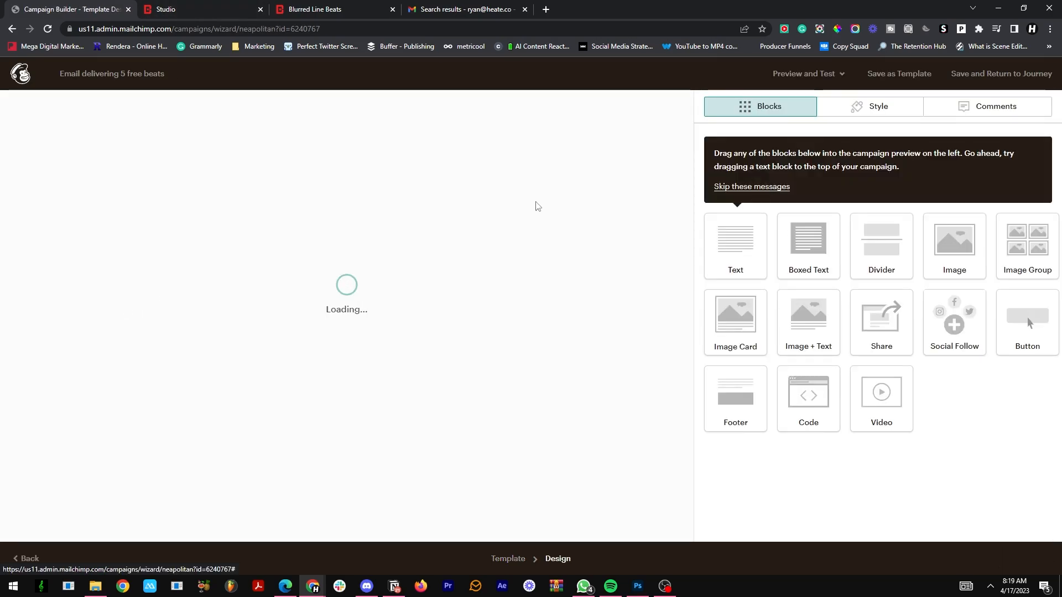
{"action": "left_click", "coordinate": [752, 188]}
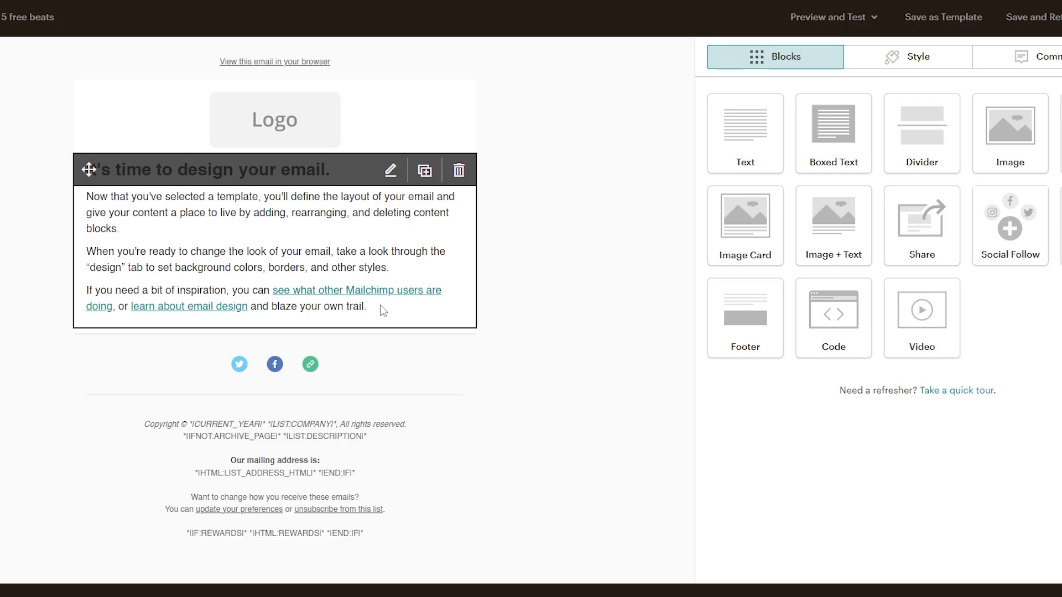
Step: Delete the social follow block and the "View this email in your browser" block from the email
{"action": "left_click", "coordinate": [461, 360]}
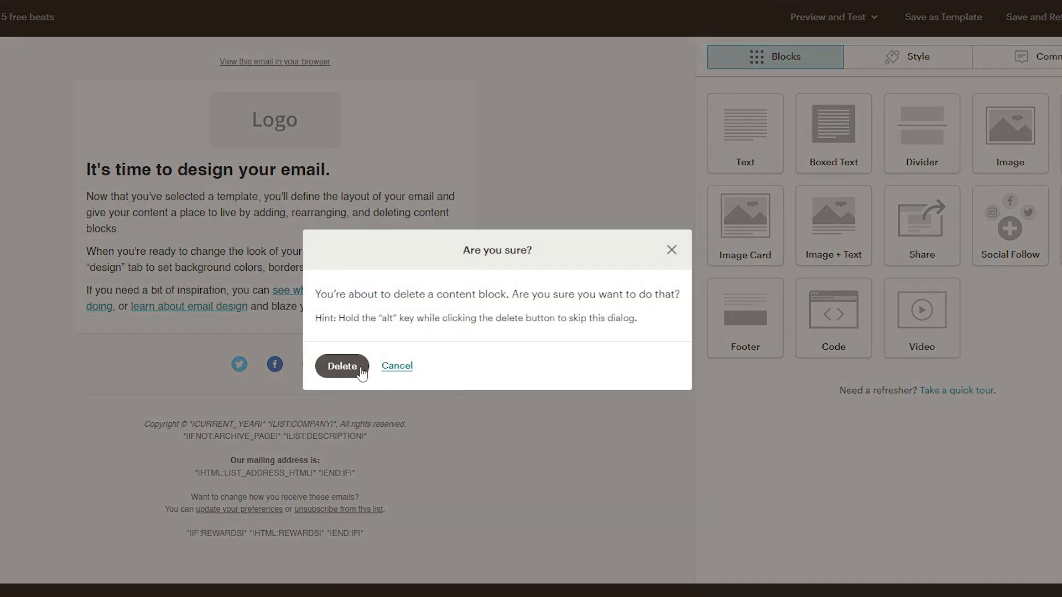
{"action": "left_click", "coordinate": [342, 366]}
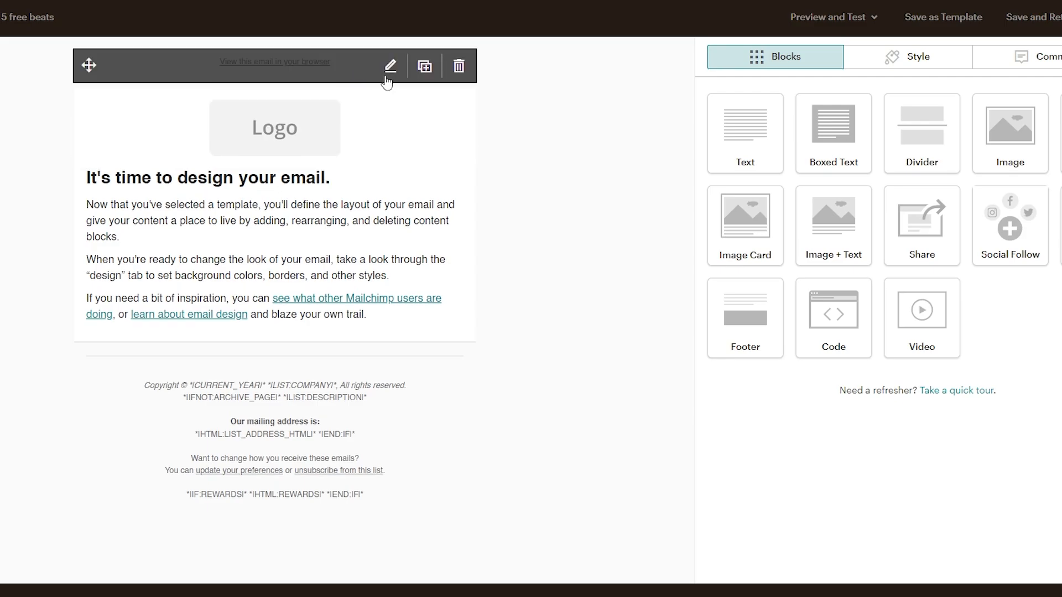
{"action": "left_click", "coordinate": [461, 67]}
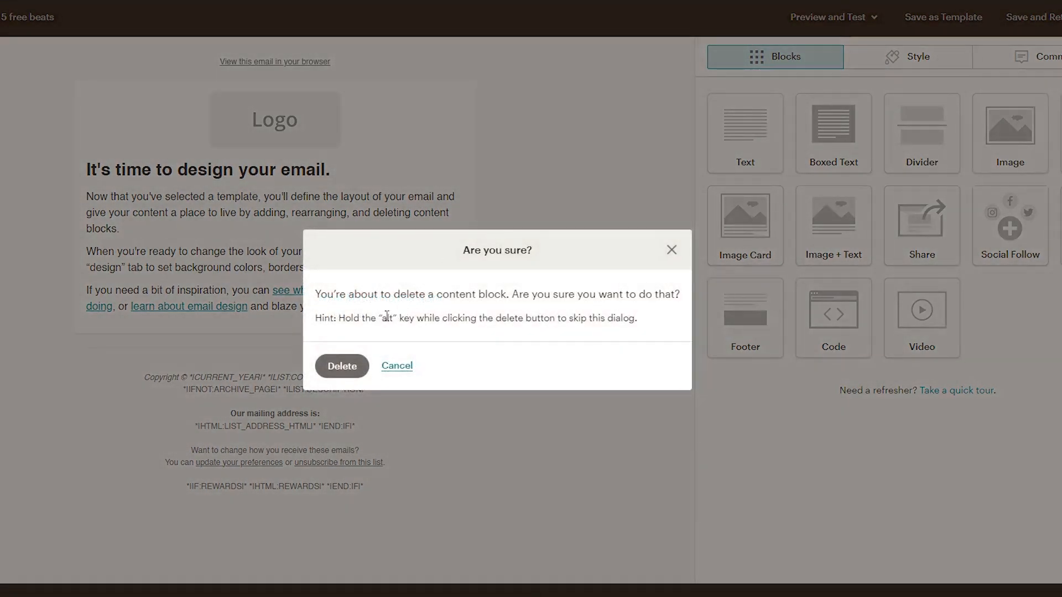
{"action": "left_click", "coordinate": [356, 365]}
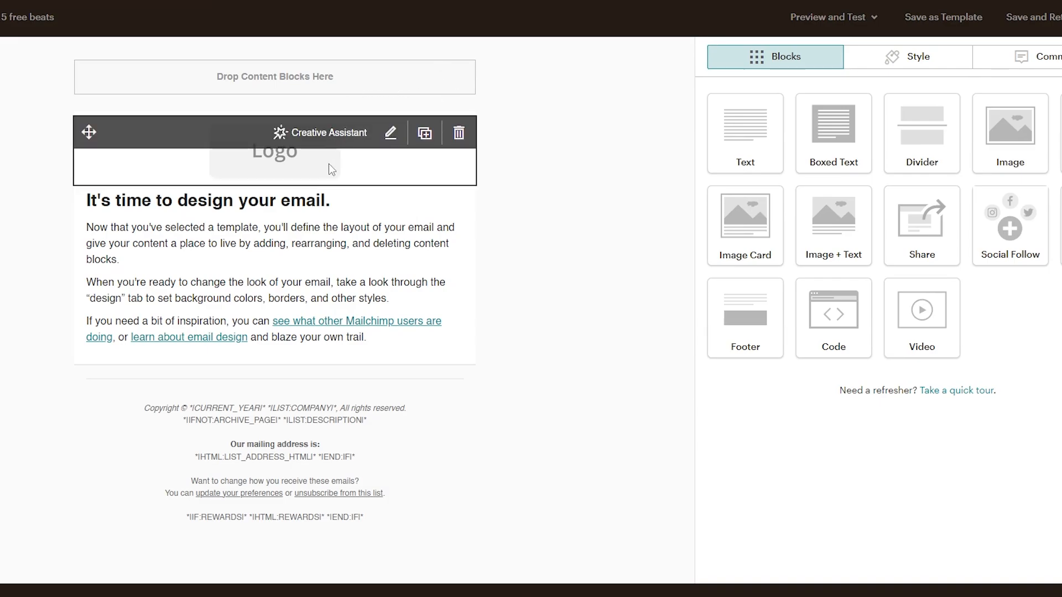
{"action": "left_click", "coordinate": [314, 163]}
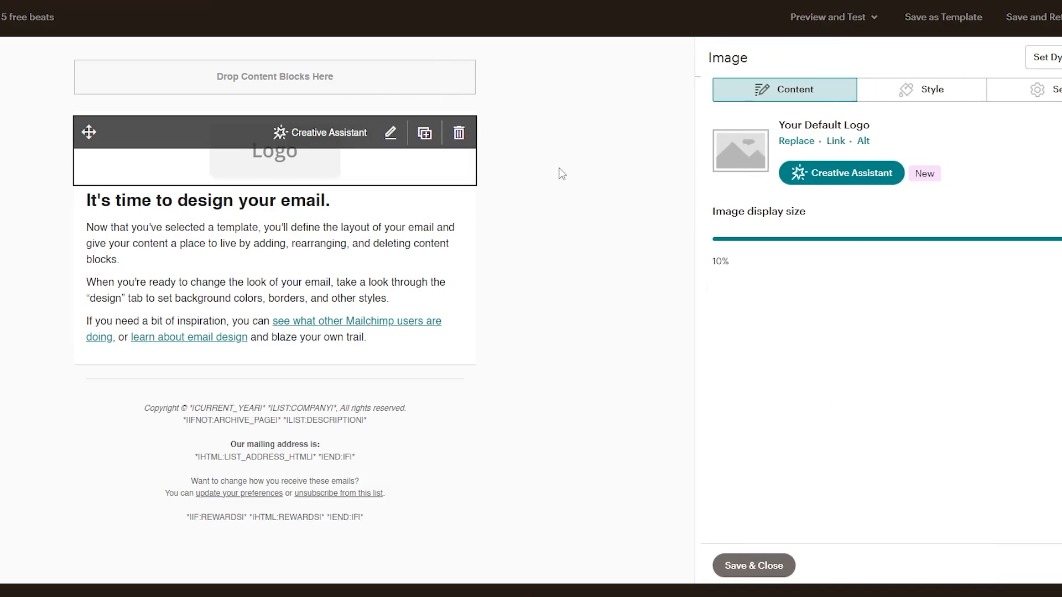
{"action": "left_click", "coordinate": [792, 142]}
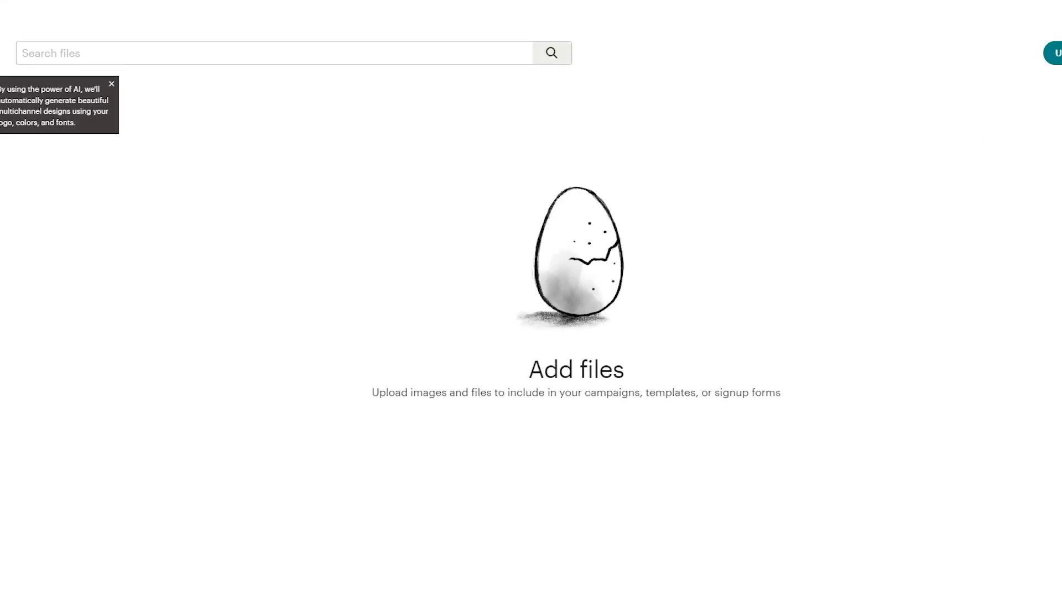
{"action": "key", "text": "Escape"}
Step: Delete the logo image block above the email's body text
{"action": "mouse_move", "coordinate": [431, 157]}
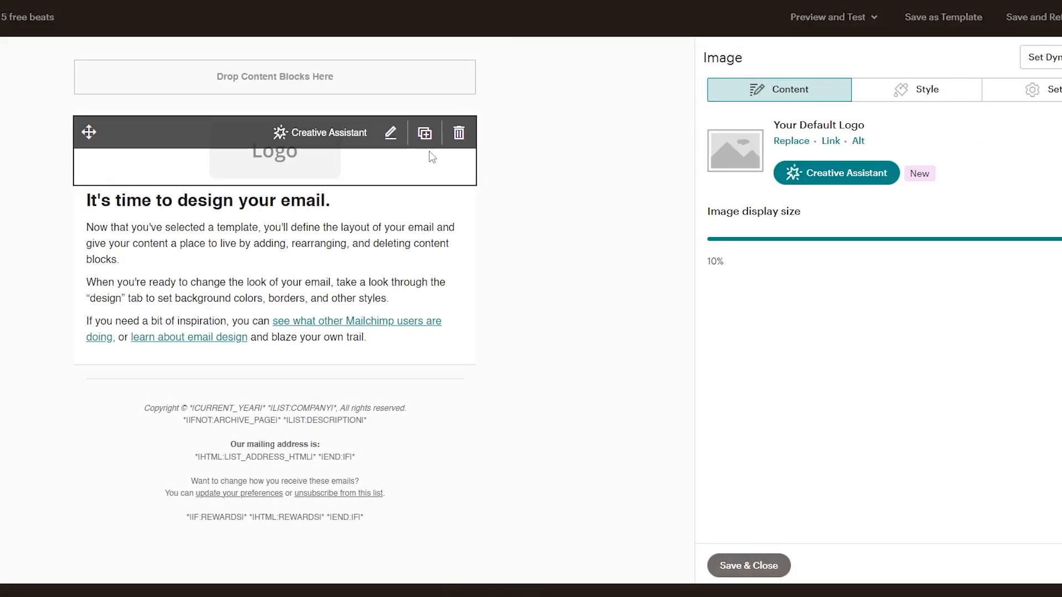
{"action": "left_click", "coordinate": [459, 133]}
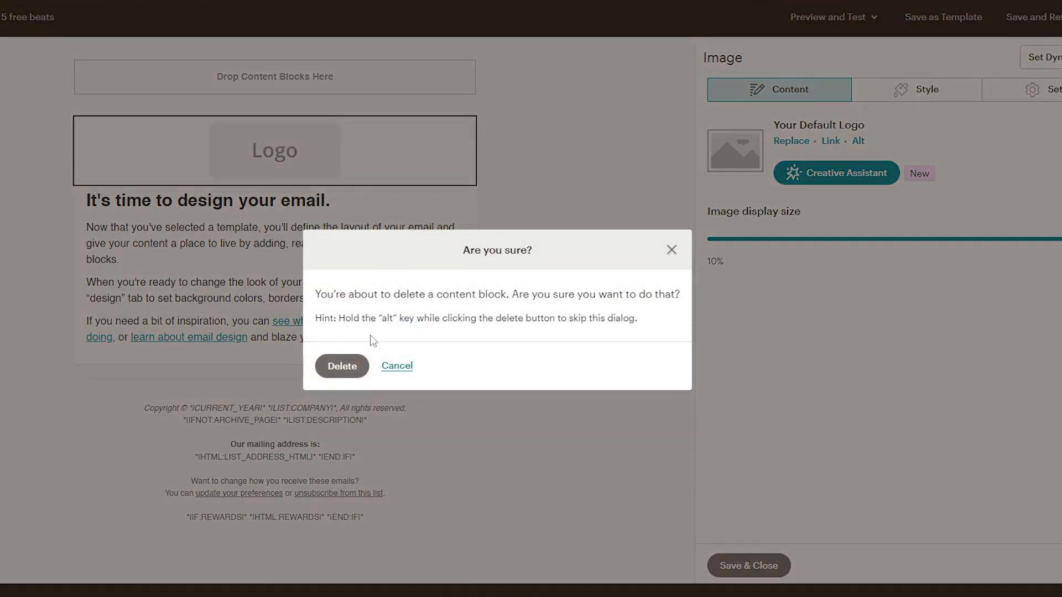
{"action": "left_click", "coordinate": [342, 366]}
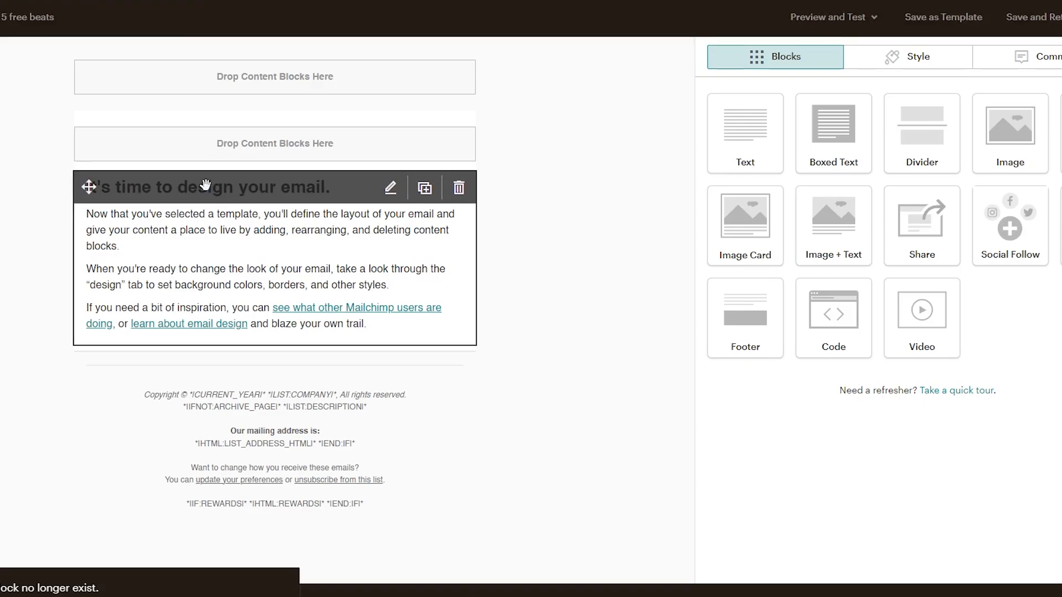
Step: Open the body text block for editing and replace all its placeholder text with "Hey"
{"action": "left_click", "coordinate": [390, 191]}
{"action": "left_click_drag", "start_coordinate": [712, 182], "coordinate": [874, 305]}
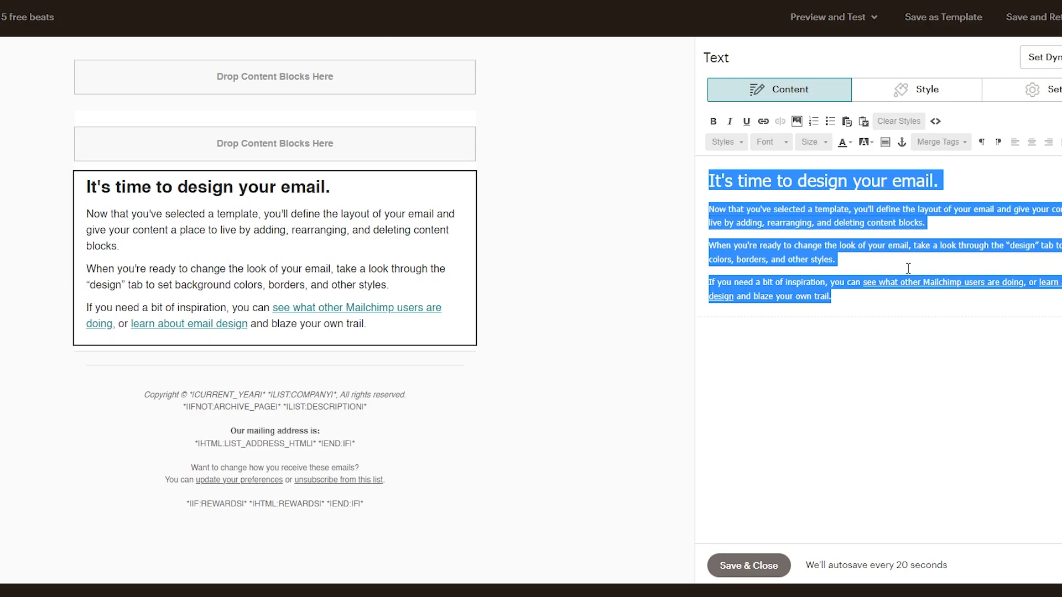
{"action": "key", "text": "BackSpace"}
{"action": "type", "text": "Hey"}
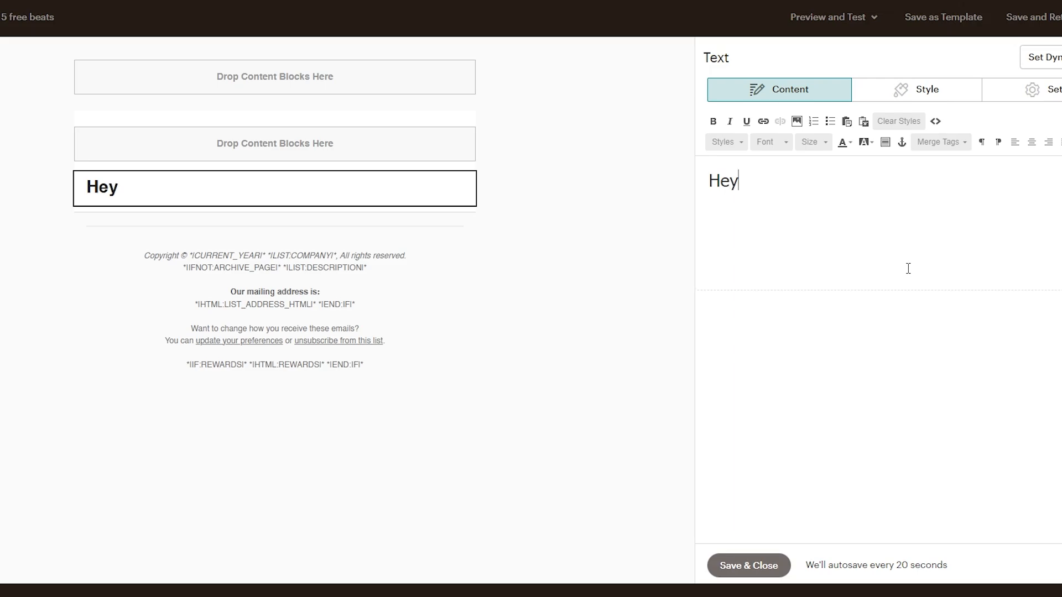
Step: Apply the Default Text style in place of the heading style and rewrite the greeting "Hey"
{"action": "key", "text": "ctrl+a"}
{"action": "left_click", "coordinate": [768, 143]}
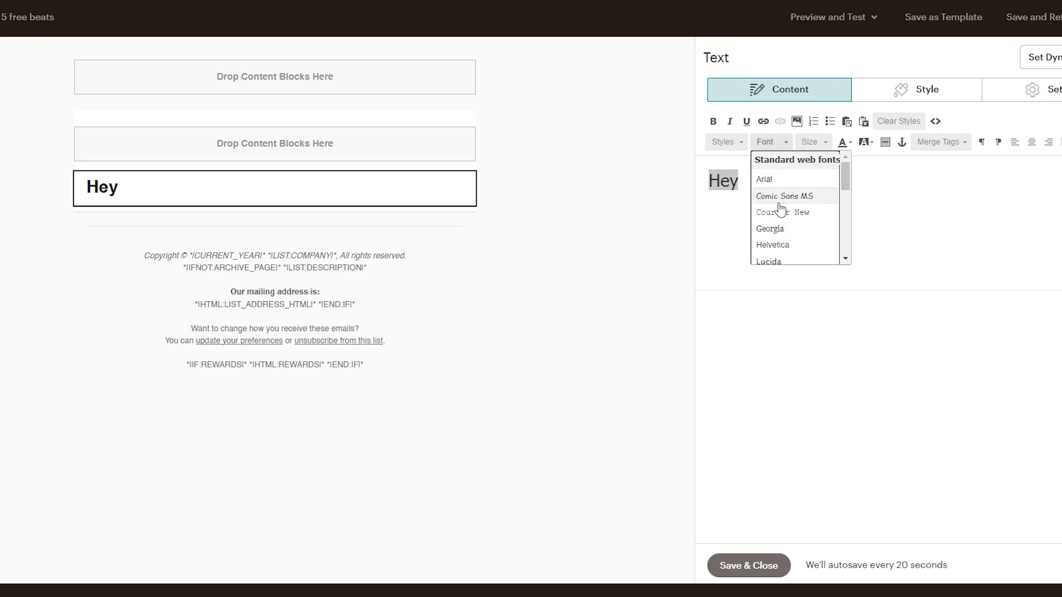
{"action": "left_click", "coordinate": [726, 142]}
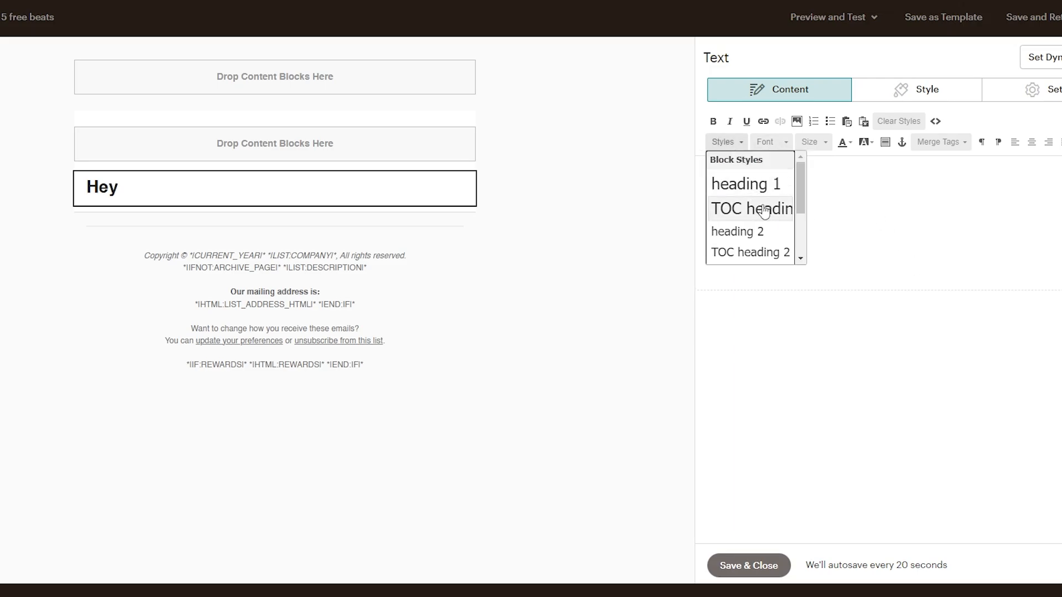
{"action": "scroll", "coordinate": [766, 205], "scroll_direction": "down", "scroll_amount": 3}
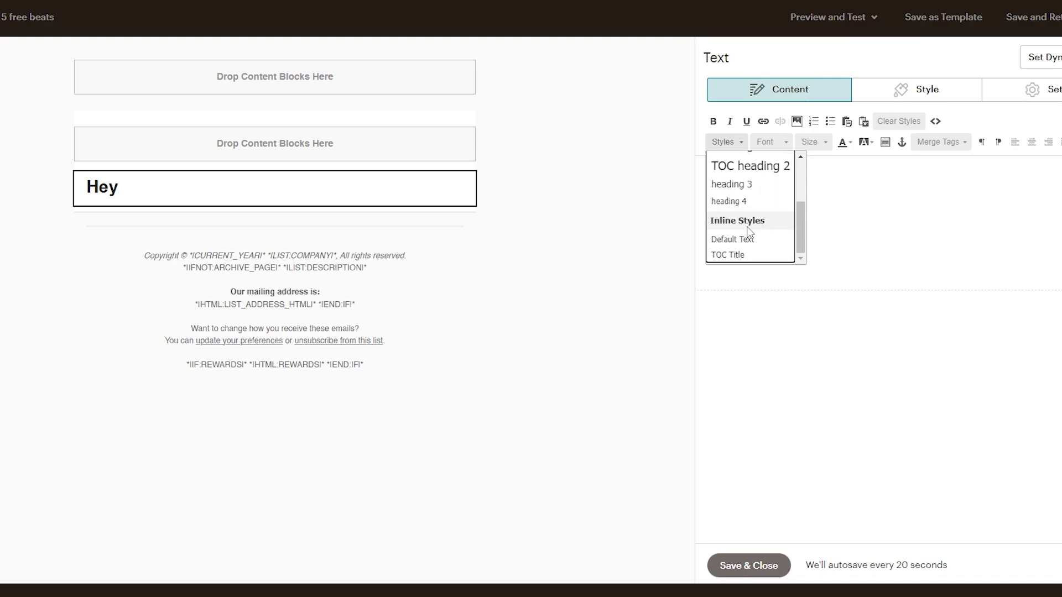
{"action": "left_click", "coordinate": [746, 239]}
{"action": "left_click", "coordinate": [775, 185]}
{"action": "key", "text": "BackSpace"}
{"action": "key", "text": "BackSpace"}
{"action": "key", "text": "BackSpace"}
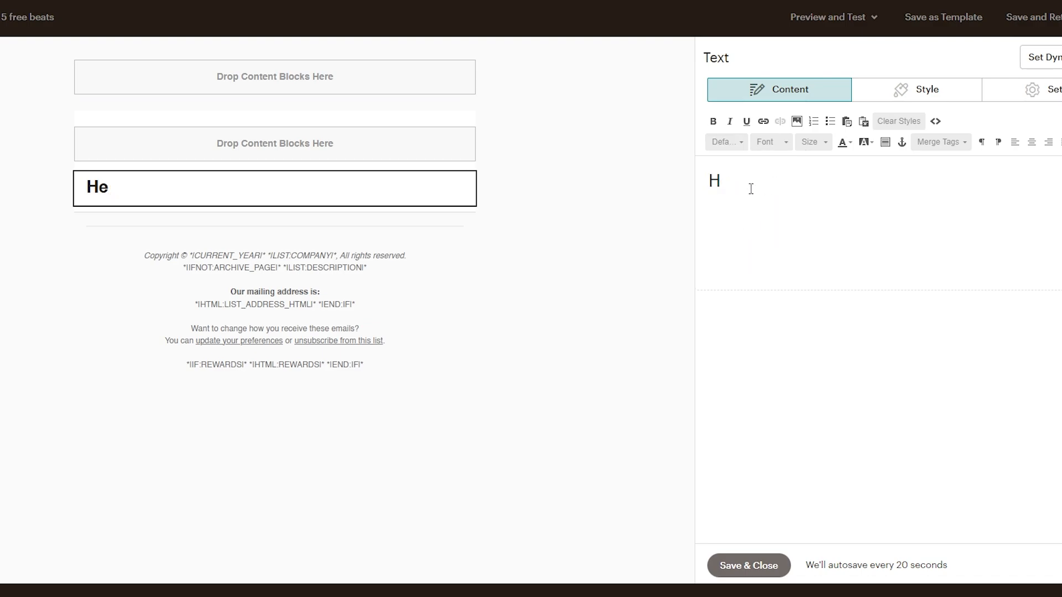
{"action": "type", "text": "Hey"}
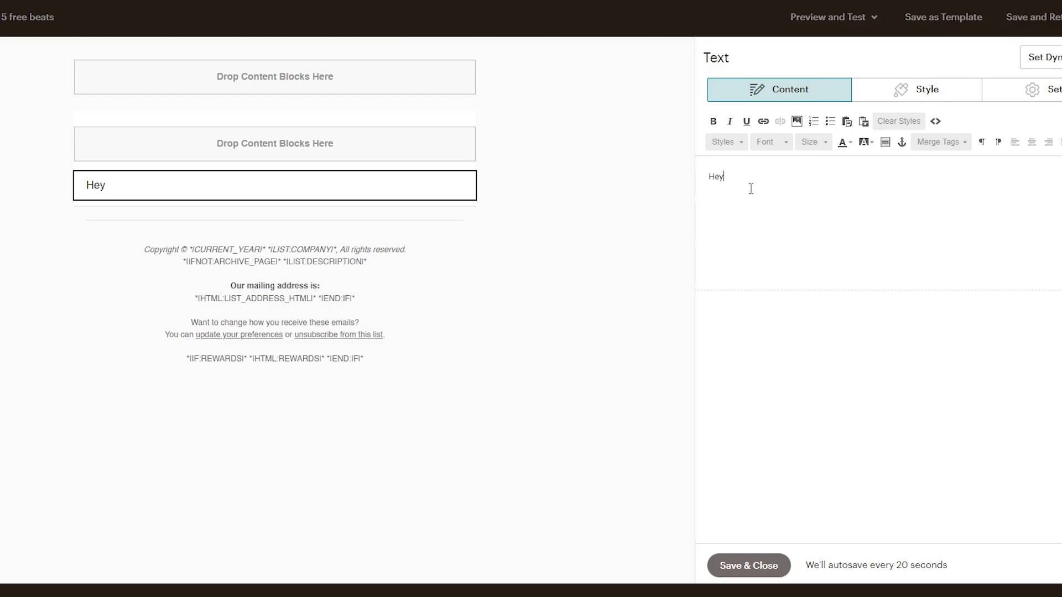
Step: Insert the First Name merge tag after "Hey", add a comma and leave a blank line below the greeting
{"action": "left_click", "coordinate": [940, 143]}
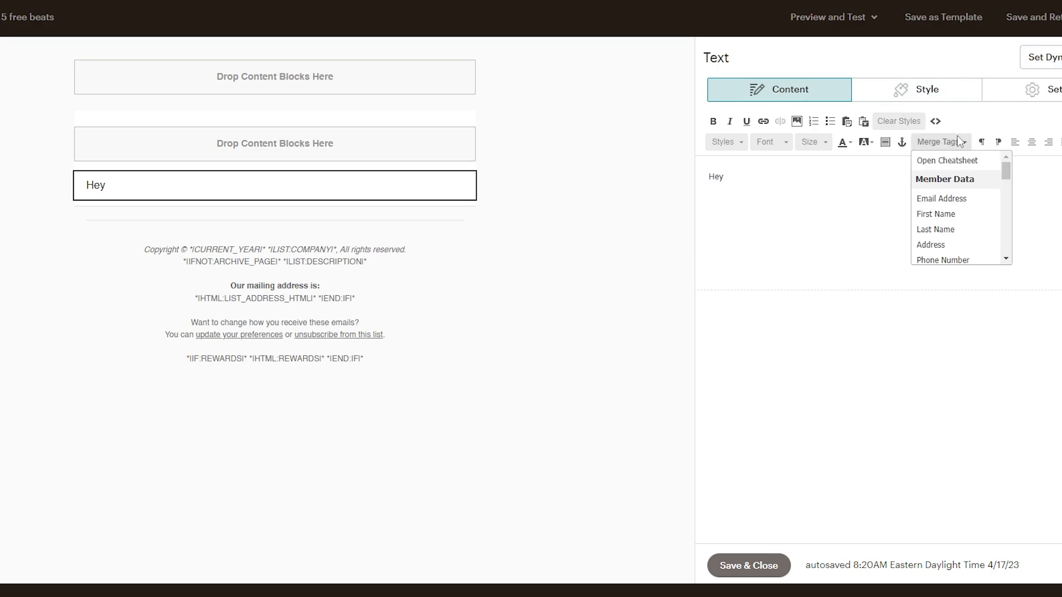
{"action": "left_click", "coordinate": [947, 215]}
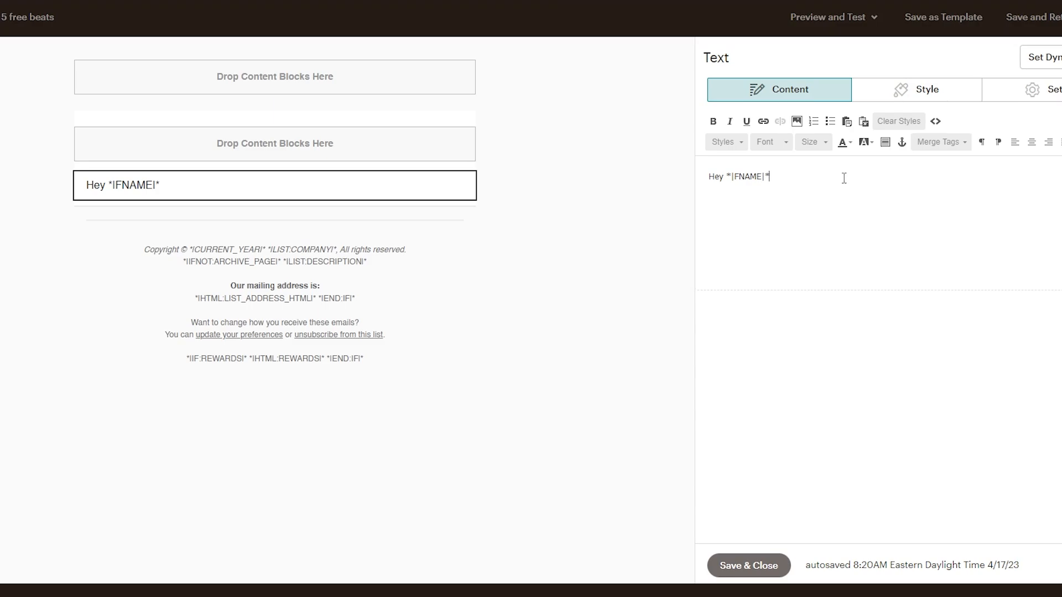
{"action": "left_click_drag", "start_coordinate": [765, 177], "coordinate": [785, 171]}
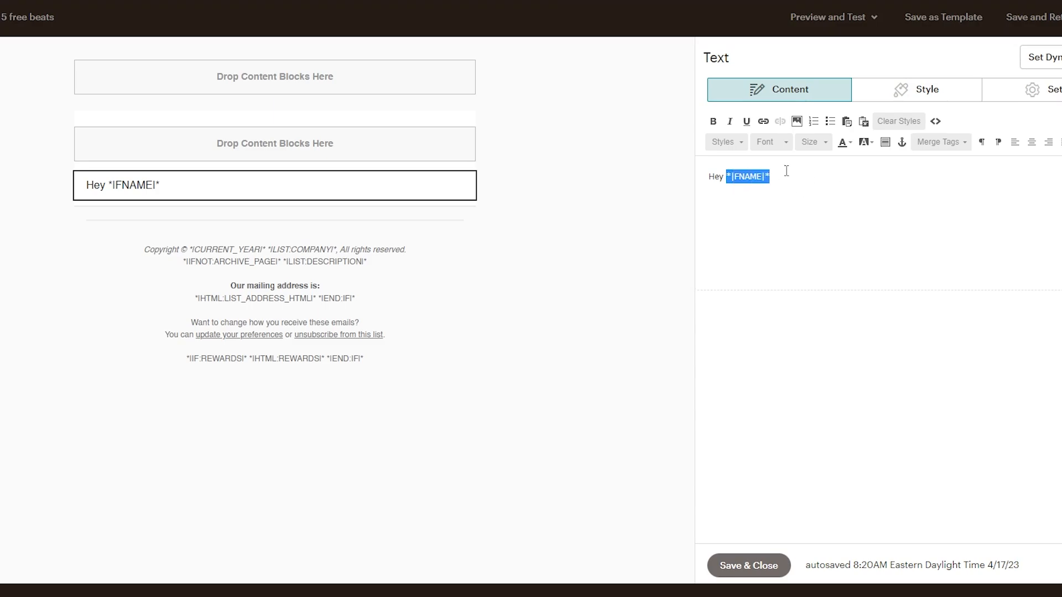
{"action": "left_click", "coordinate": [784, 172]}
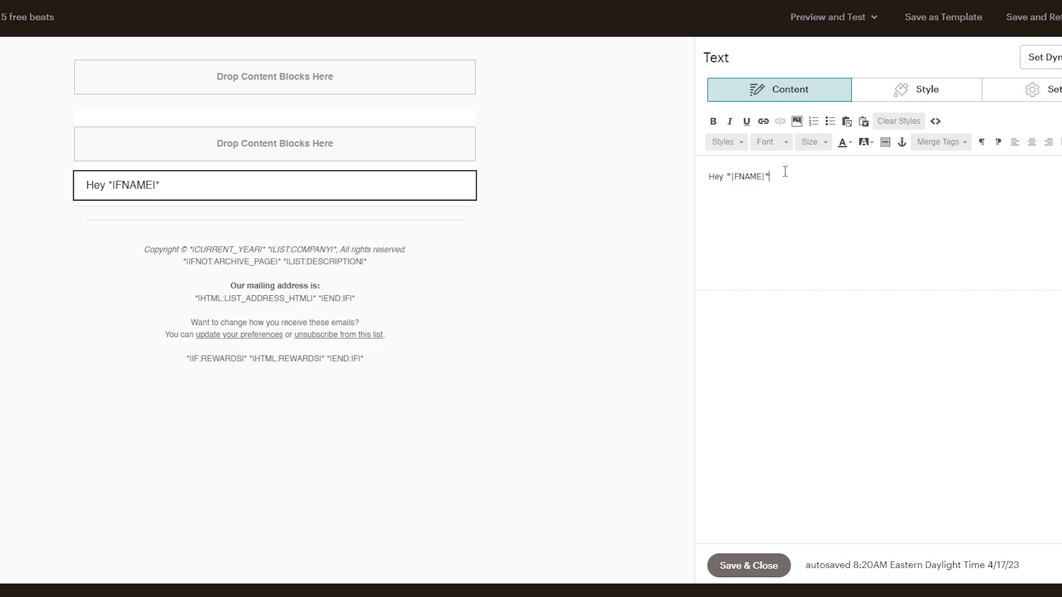
{"action": "key", "text": "Return"}
{"action": "key", "text": "Return"}
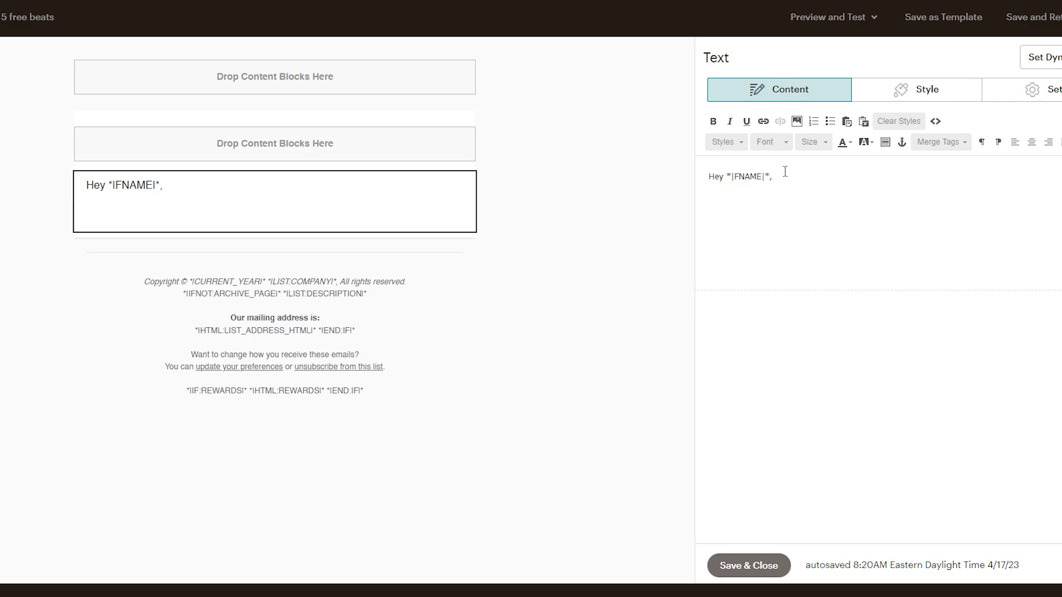
Step: Write the opening sentence "I'm excited to get working with you." below the greeting, followed by a blank line
{"action": "type", "text": "I'm excited to get "}
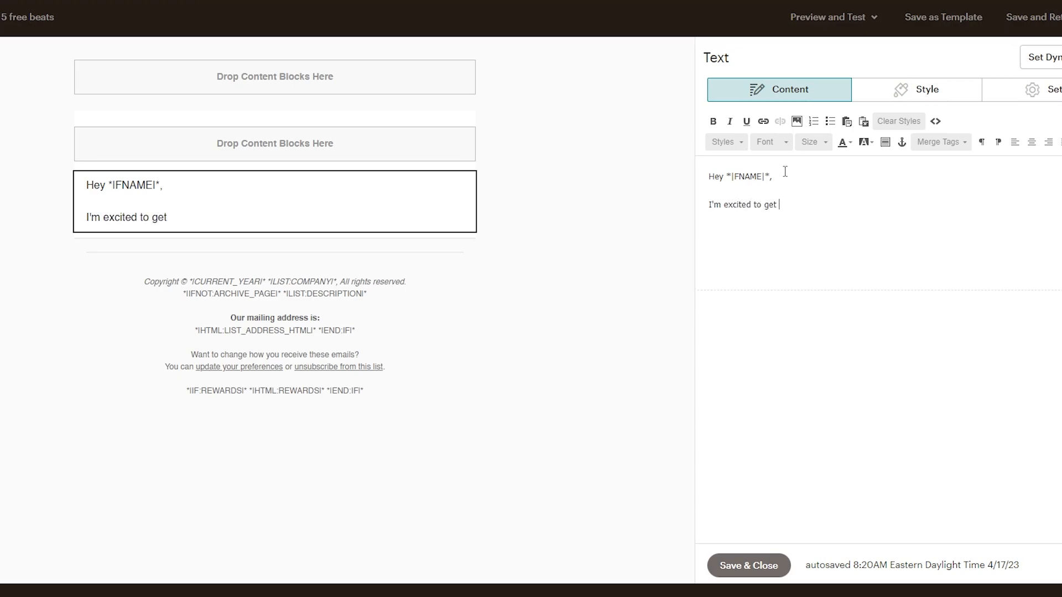
{"action": "type", "text": "working with you."}
{"action": "key", "text": "Return"}
{"action": "key", "text": "Return"}
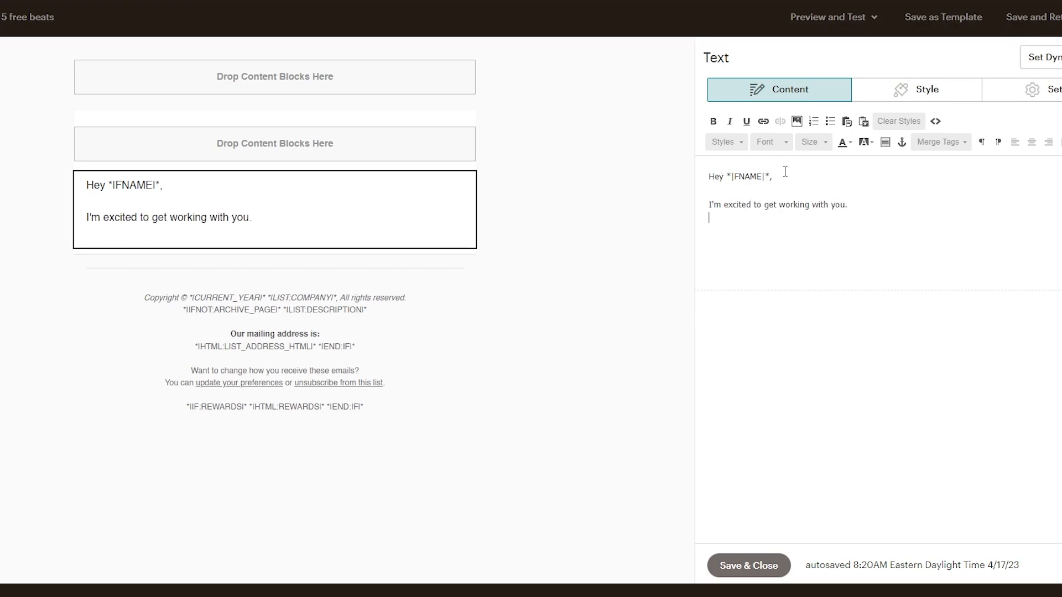
Step: Add the sentence "Here is a link right here to download your free beats!" below the opening line
{"action": "type", "text": "Here is a"}
{"action": "key", "text": "BackSpace"}
{"action": "key", "text": "BackSpace"}
{"action": "type", "text": "is"}
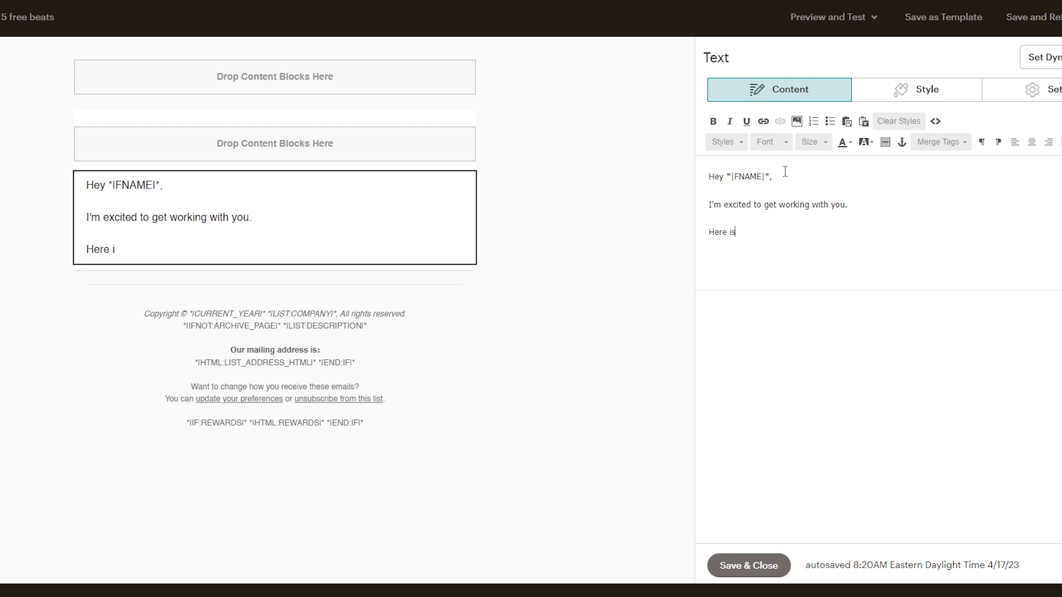
{"action": "type", "text": " a link right here"}
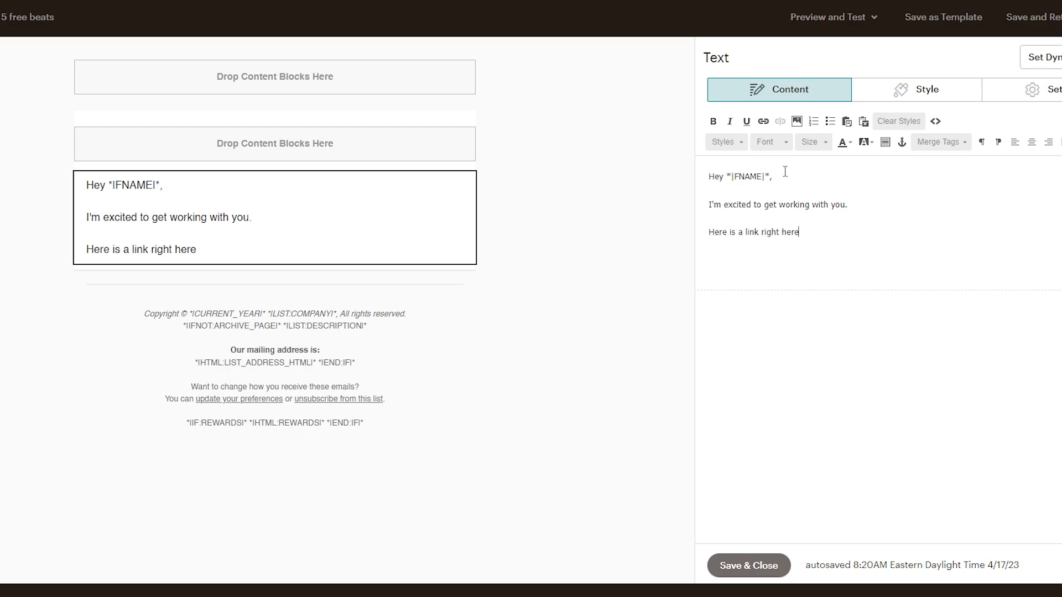
{"action": "type", "text": " to download your df"}
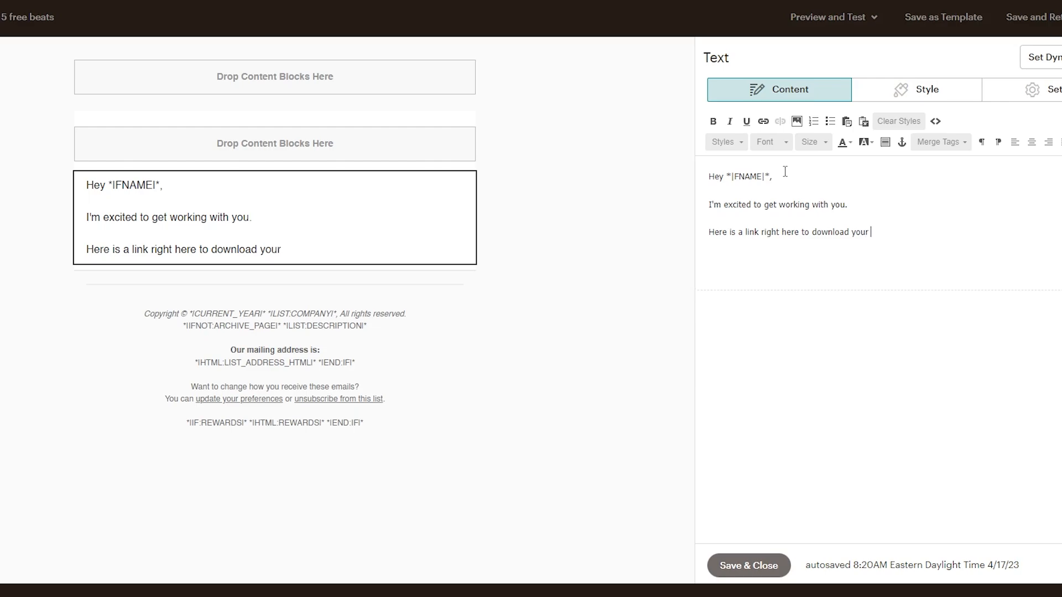
{"action": "key", "text": "BackSpace"}
{"action": "type", "text": "ree beats!"}
Step: Reword the start of the download sentence to "The link is"
{"action": "left_click_drag", "start_coordinate": [745, 234], "coordinate": [708, 233]}
{"action": "type", "text": "The l"}
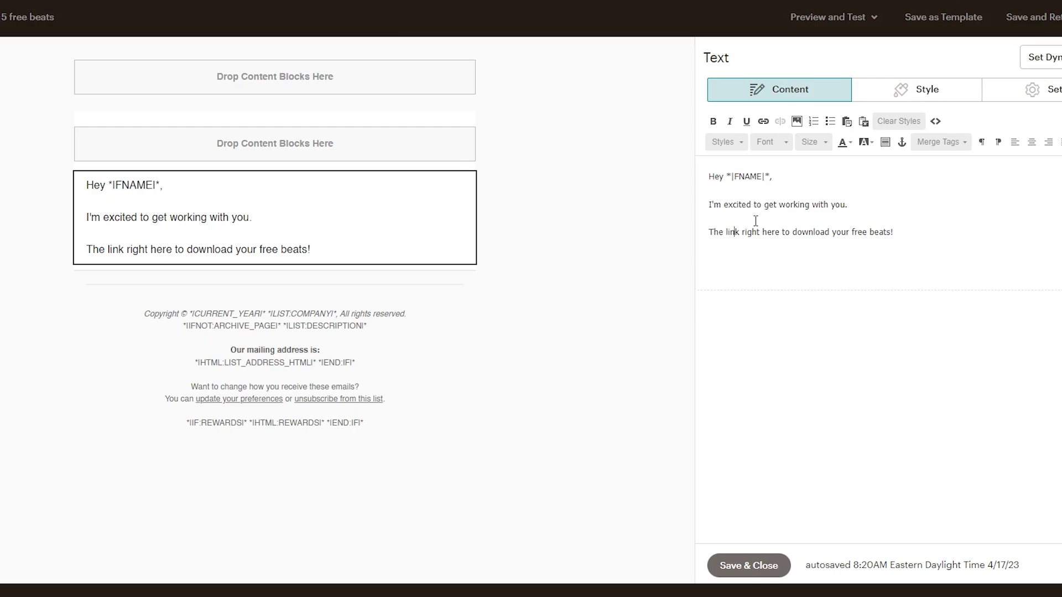
{"action": "type", "text": "ink is"}
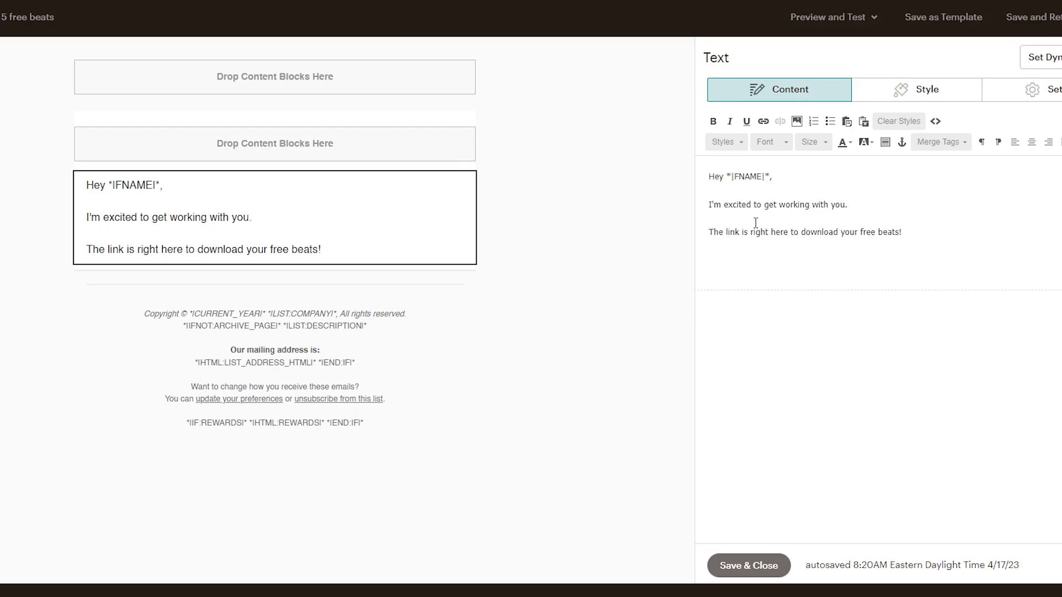
Step: Make "right here" in the download sentence bold and link it to the web address google.com
{"action": "left_click_drag", "start_coordinate": [751, 232], "coordinate": [786, 231]}
{"action": "key", "text": "ctrl+b"}
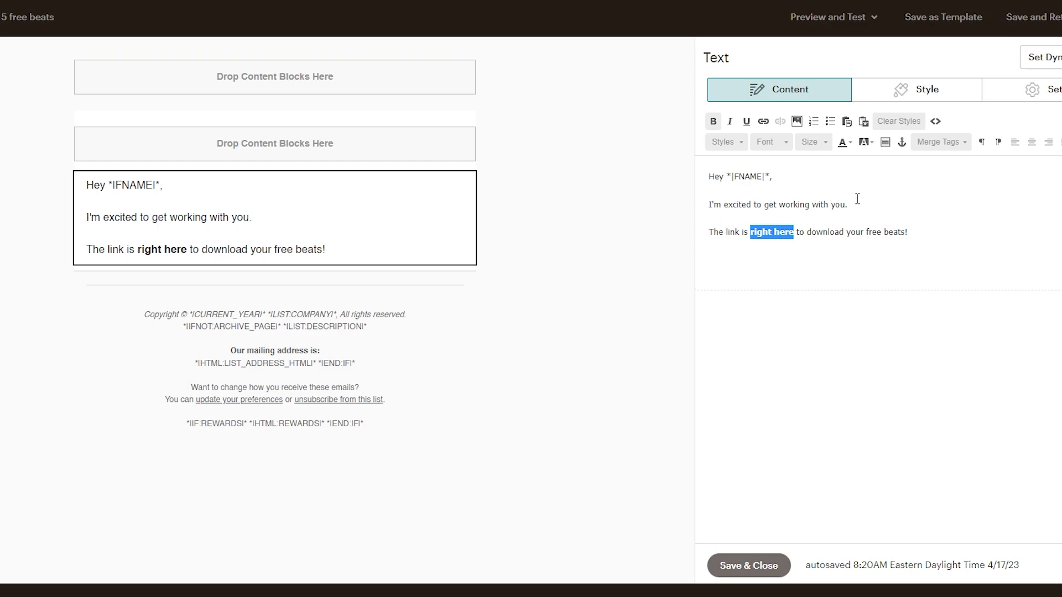
{"action": "left_click", "coordinate": [763, 122]}
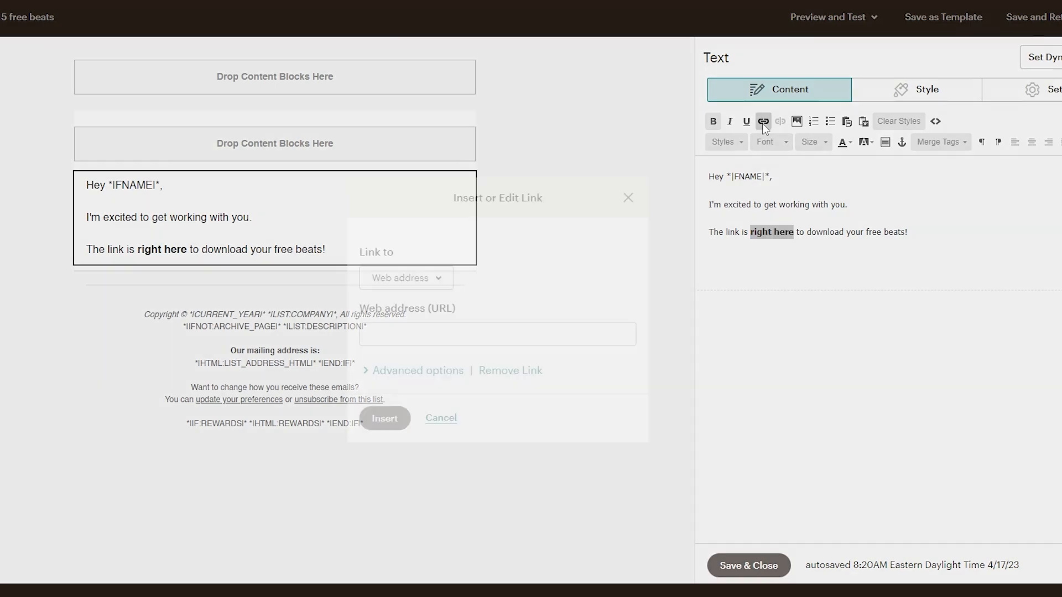
{"action": "type", "text": "google.com"}
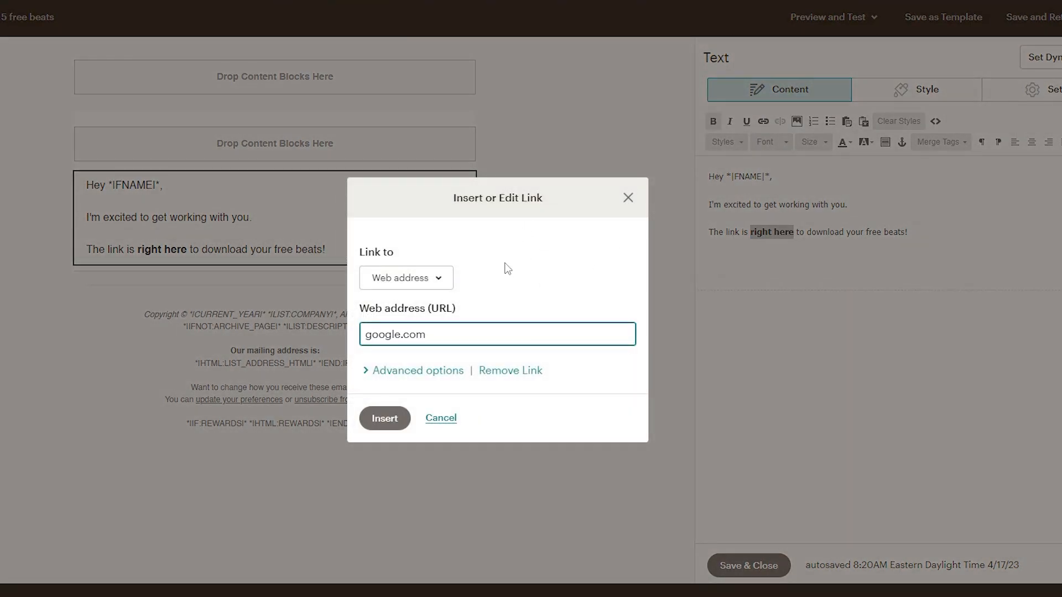
{"action": "left_click", "coordinate": [385, 418]}
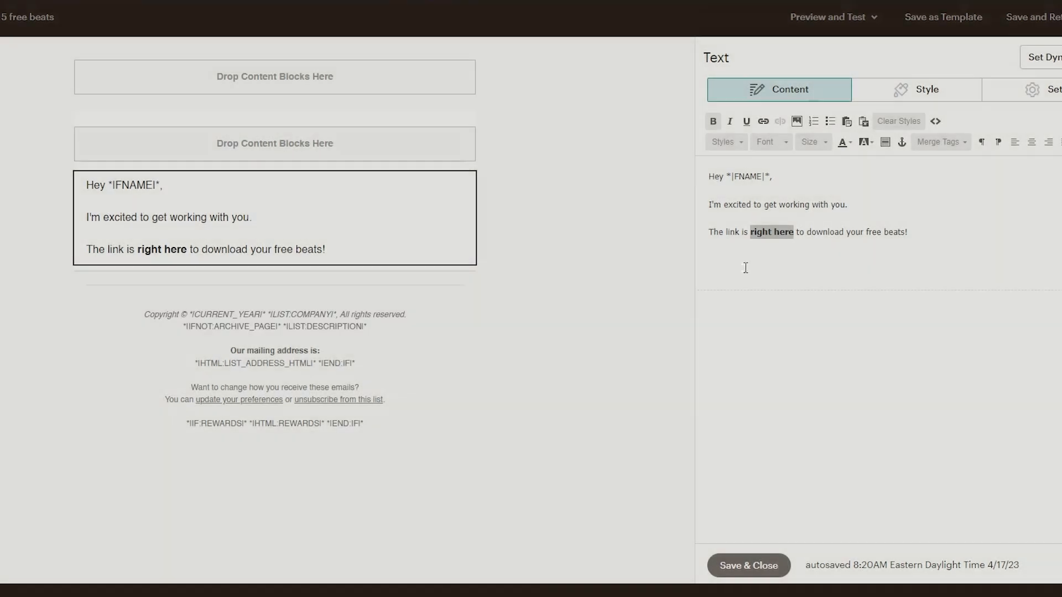
{"action": "left_click", "coordinate": [849, 251]}
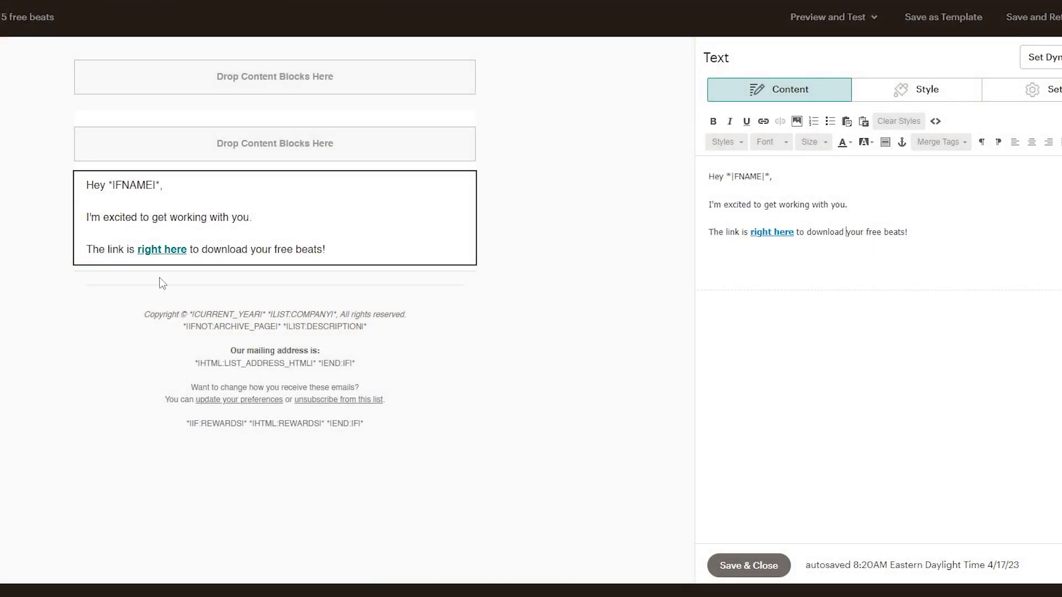
Step: Add the sign-off "- Producer Name" below the download sentence, separated by a blank line
{"action": "mouse_move", "coordinate": [166, 254]}
{"action": "key", "text": "Return"}
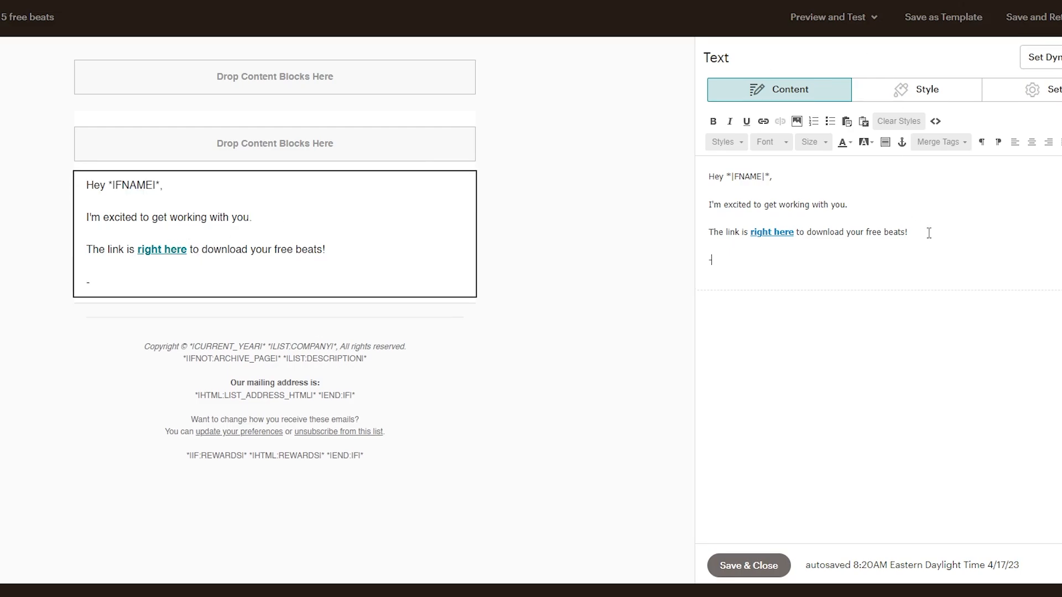
{"action": "type", "text": "- Producer Name"}
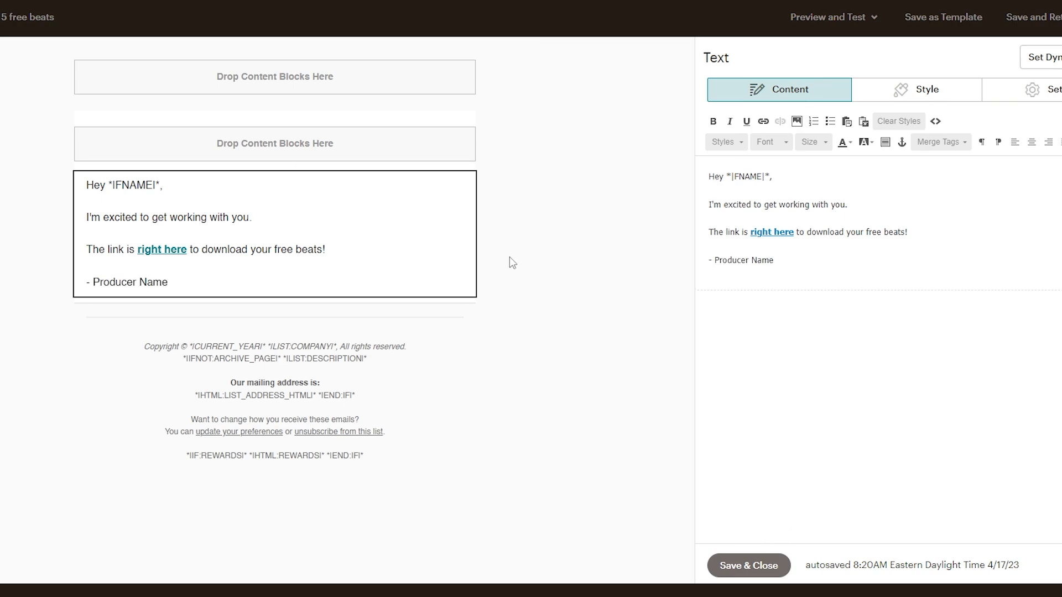
{"action": "left_click", "coordinate": [818, 185]}
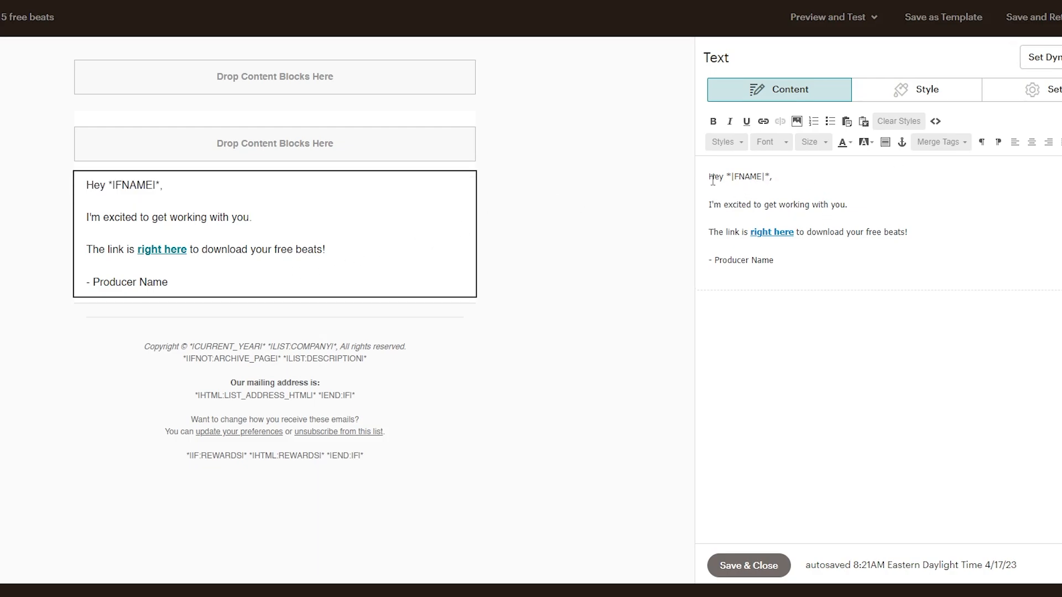
{"action": "left_click_drag", "start_coordinate": [709, 175], "coordinate": [863, 241]}
{"action": "left_click_drag", "start_coordinate": [947, 239], "coordinate": [903, 239]}
{"action": "left_click", "coordinate": [913, 215]}
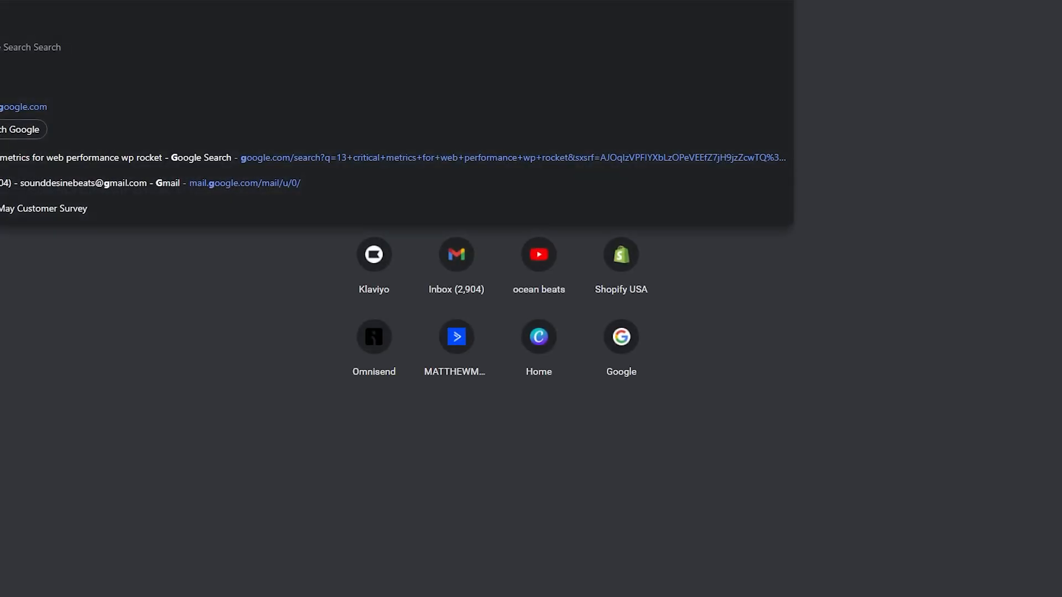
Step: In a new browser tab, search for "lorem ipsum generator", open the loremipsum.io result and copy its placeholder paragraph
{"action": "type", "text": "em ipsum"}
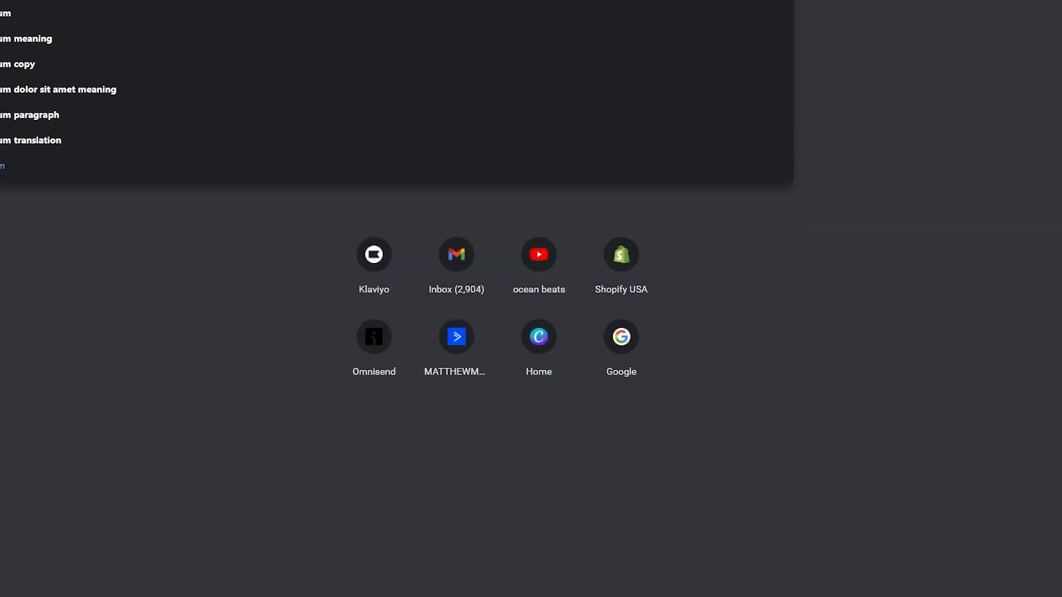
{"action": "key", "text": "Return"}
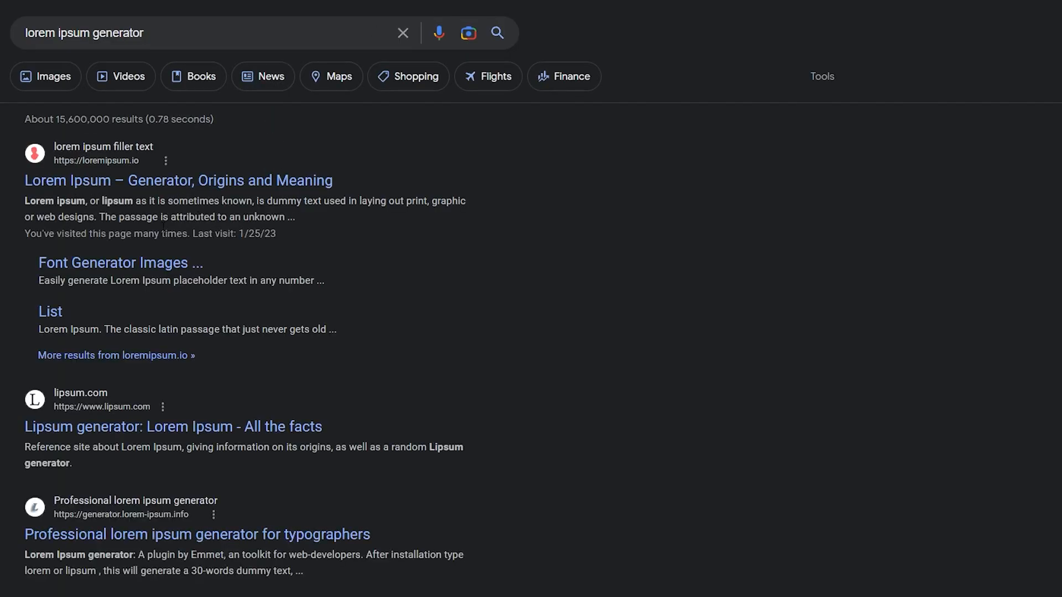
{"action": "left_click", "coordinate": [179, 184]}
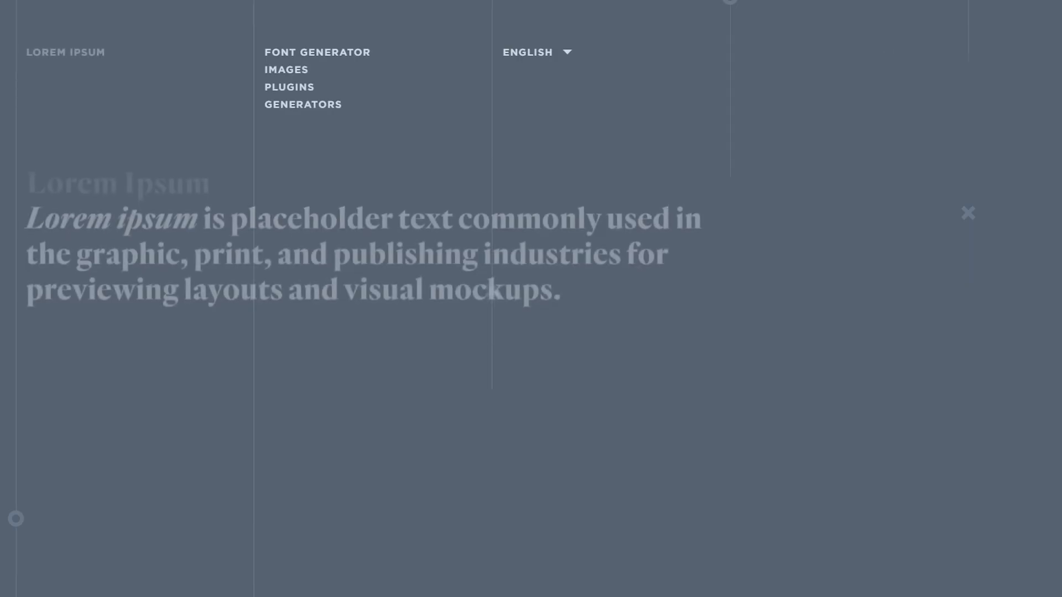
{"action": "scroll", "coordinate": [553, 277], "scroll_direction": "down", "scroll_amount": 4}
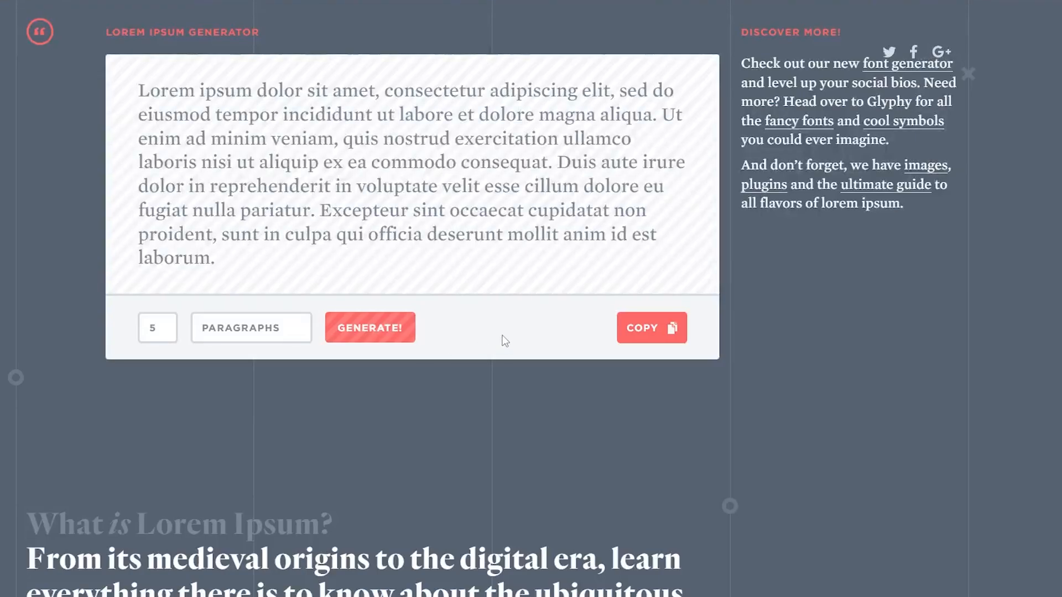
{"action": "left_click", "coordinate": [642, 331]}
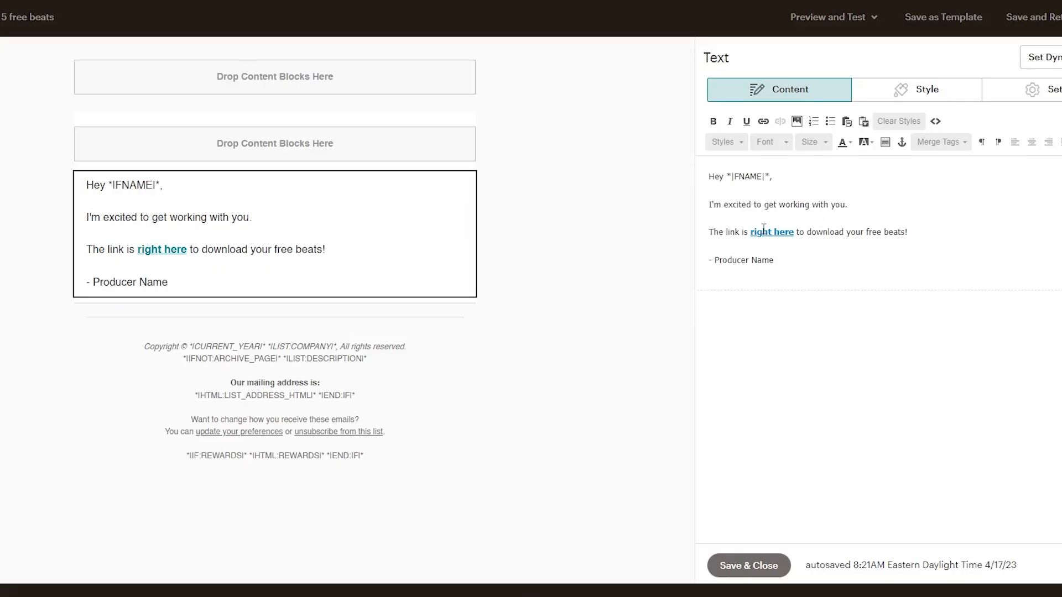
Step: Back in the email editor, paste the lorem ipsum text below the greeting and split it into separate paragraphs before "Ut enim"
{"action": "left_click", "coordinate": [789, 176]}
{"action": "key", "text": "Return"}
{"action": "type", "text": "Lorem ipsum dolor sit amet, consectetur adipiscing elit, sed do eiusmod tempor incididunt ut labore et dolore magna aliqua. Ut enim ad minim veniam, quis nostrud exercitation ullamco laboris nisi ut aliquip ex ea commodo consequat. Duis aute irure dolor in reprehenderit in voluptate velit esse cillum dolore eu fugiat nulla pariatur. Excepteur sint occaecat cupidatat non proident, sunt in culpa qui officia deserunt mollit anim id est laborum."}
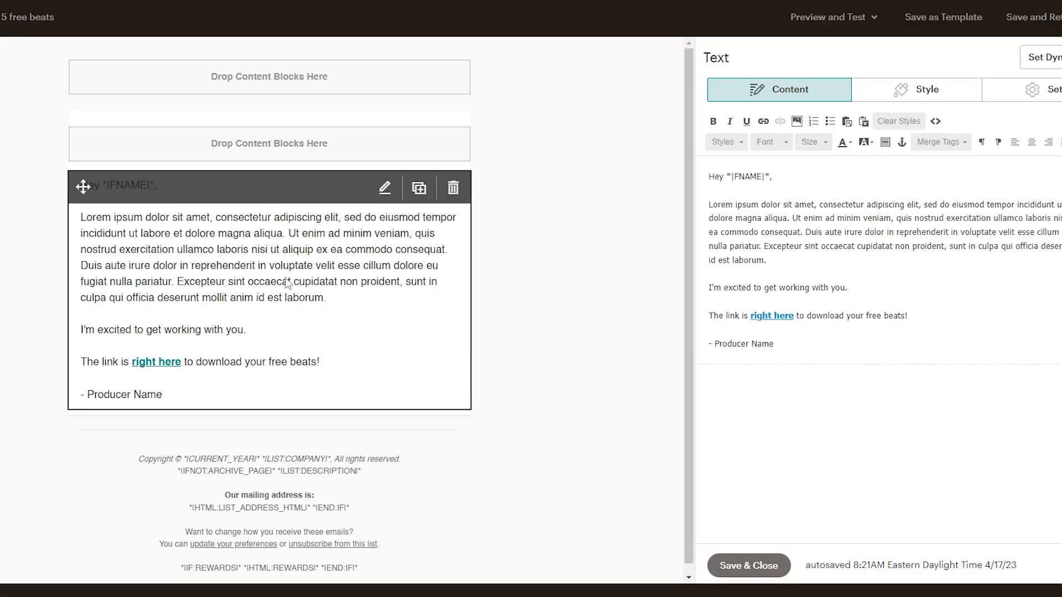
{"action": "left_click", "coordinate": [792, 218]}
{"action": "key", "text": "Return"}
{"action": "key", "text": "Return"}
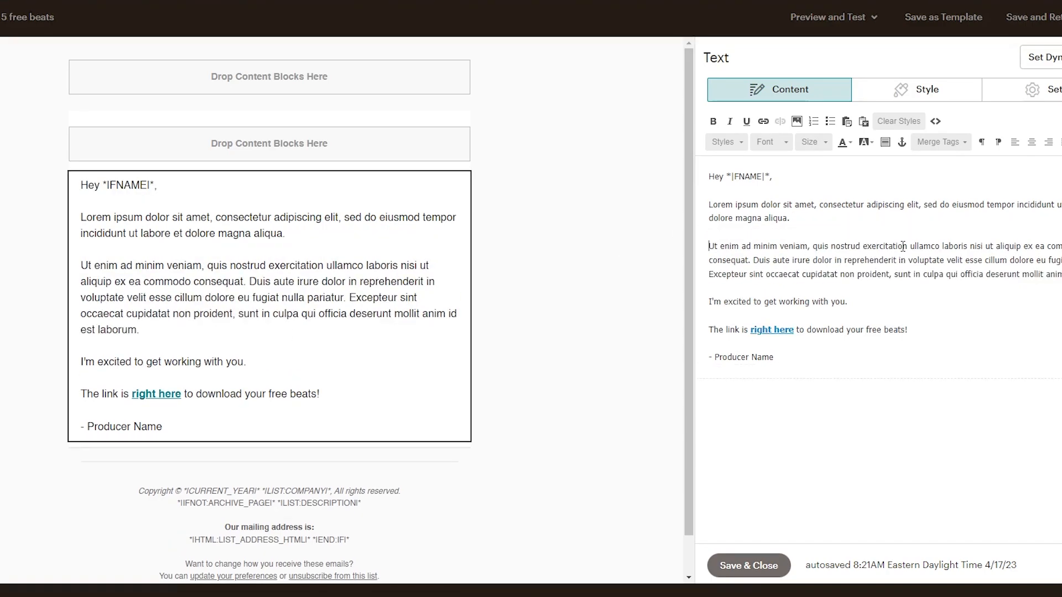
Step: Split the lorem ipsum text into more paragraphs before "Duis aute", "Excepteur sint" and "sed do", ending the first sentence at "elit."
{"action": "left_click", "coordinate": [753, 259]}
{"action": "key", "text": "shift+Return"}
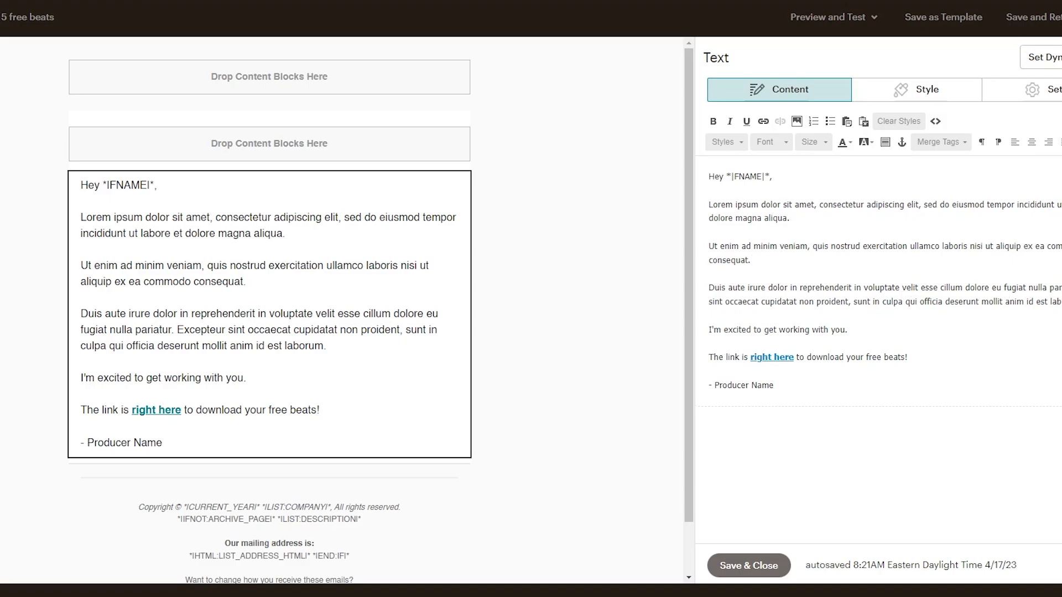
{"action": "key", "text": "Return"}
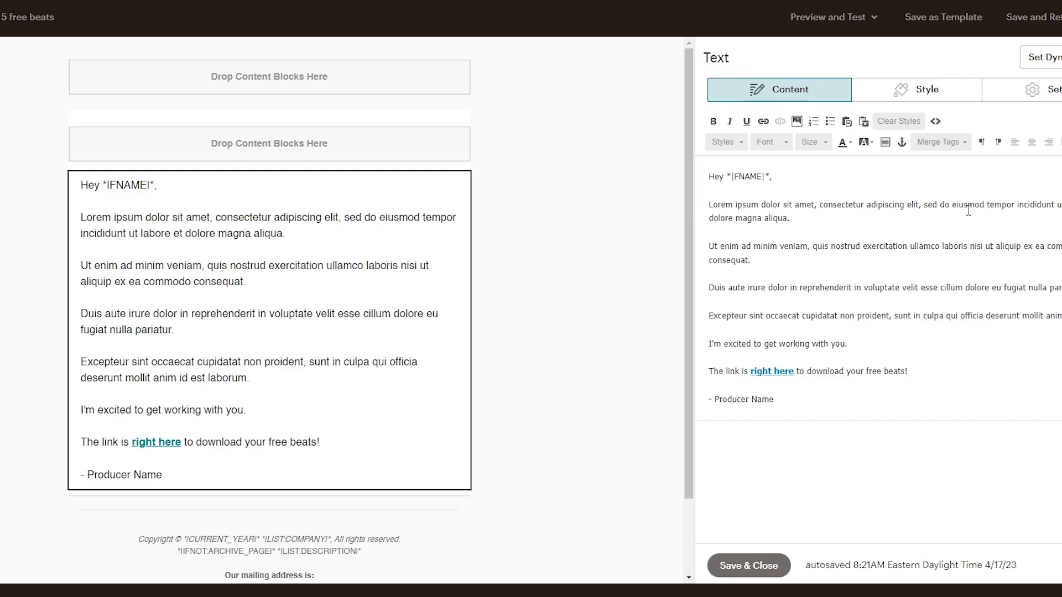
{"action": "left_click", "coordinate": [924, 206]}
{"action": "key", "text": "BackSpace"}
{"action": "key", "text": "BackSpace"}
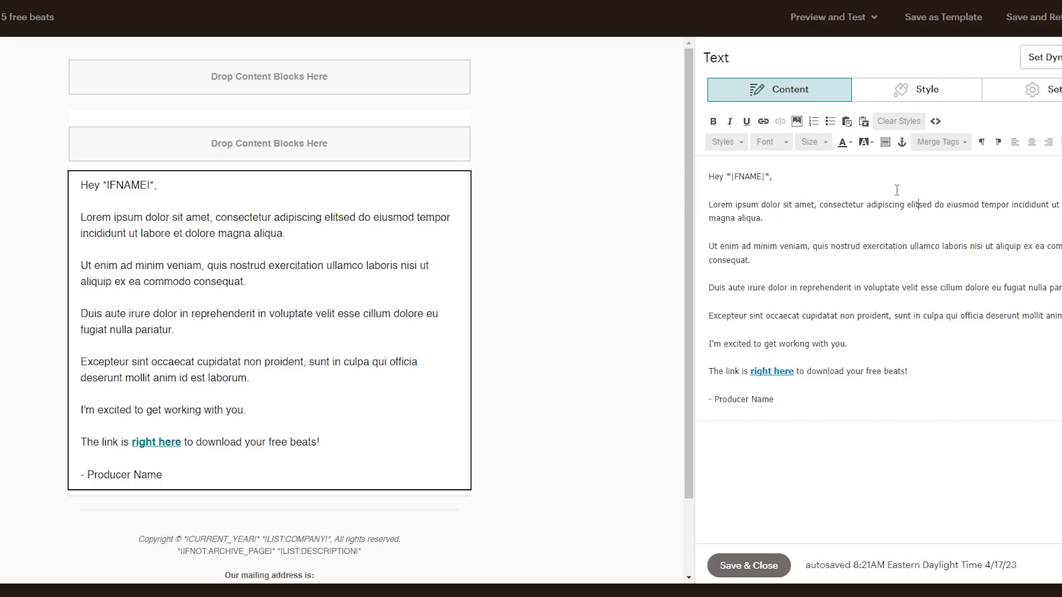
{"action": "type", "text": "."}
{"action": "key", "text": "Return"}
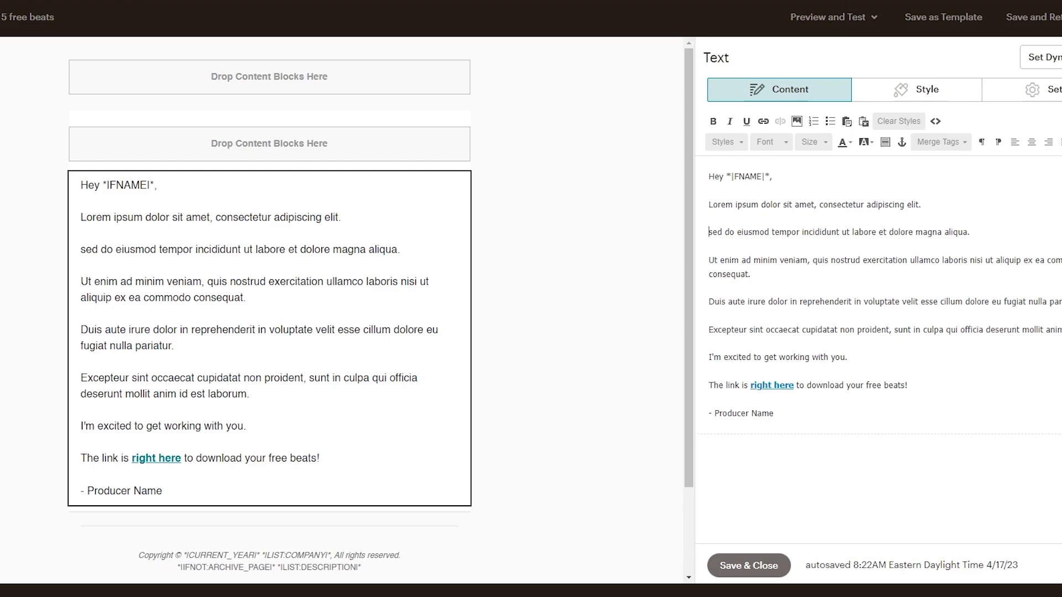
Step: Delete all lorem ipsum paragraphs below the greeting and save the email as a template named "Plain Text Email"
{"action": "left_click_drag", "start_coordinate": [1040, 332], "coordinate": [728, 196]}
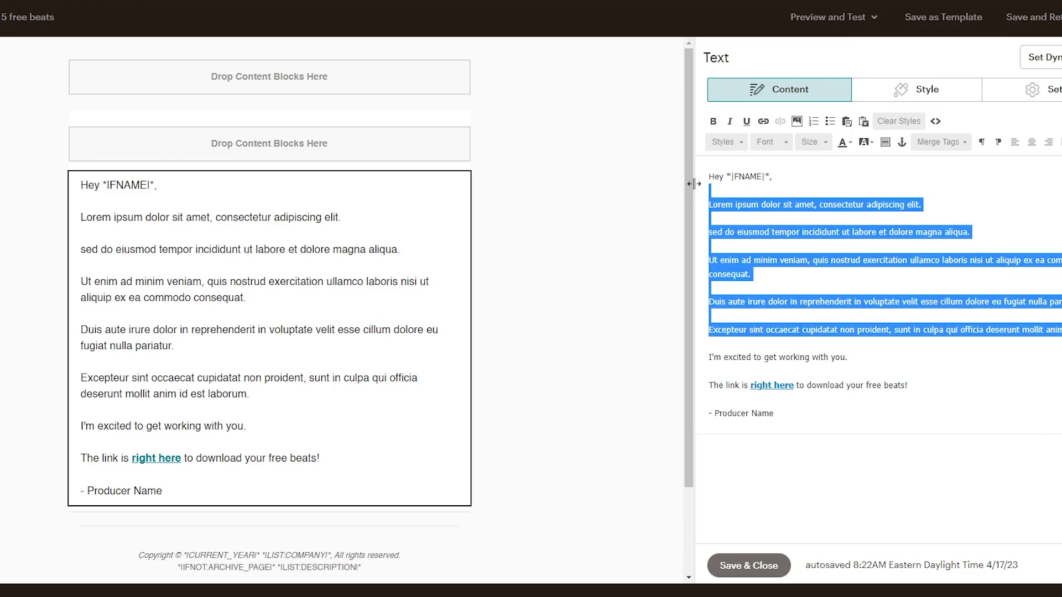
{"action": "key", "text": "BackSpace"}
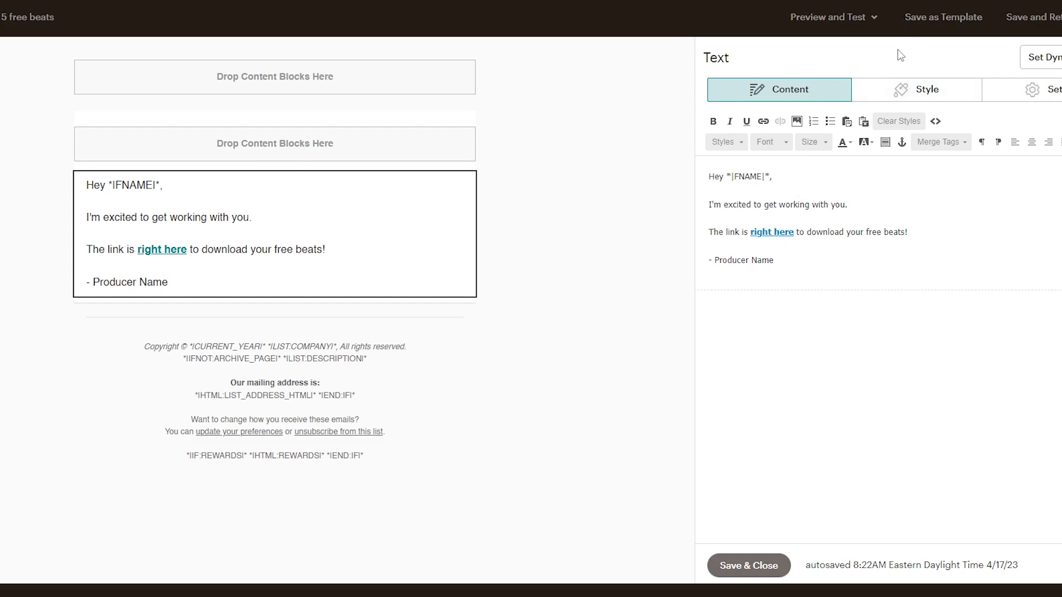
{"action": "left_click", "coordinate": [935, 19]}
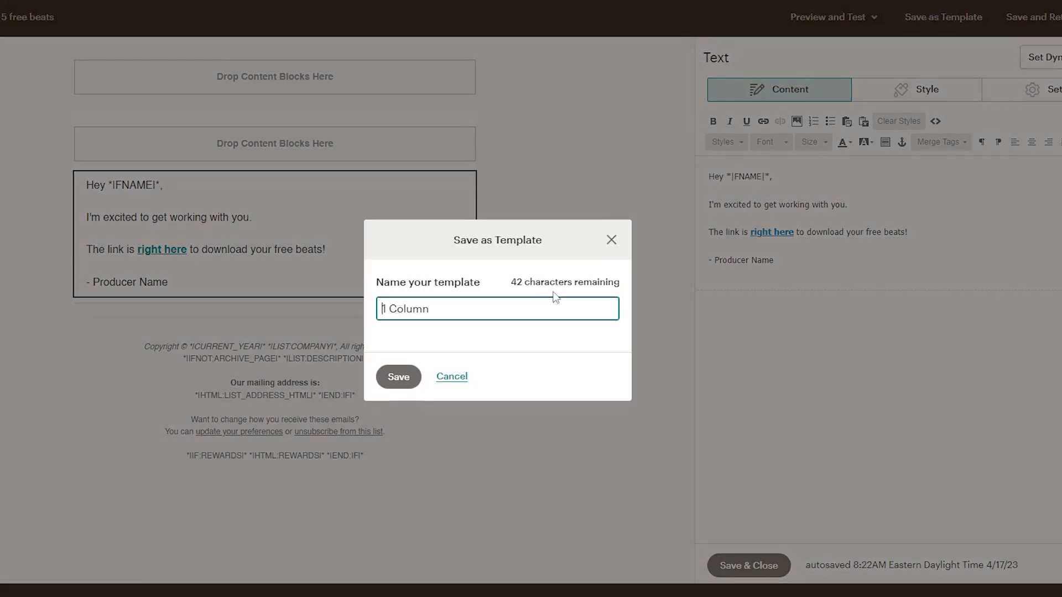
{"action": "left_click_drag", "start_coordinate": [523, 308], "coordinate": [304, 301]}
{"action": "type", "text": "Plain Text Email"}
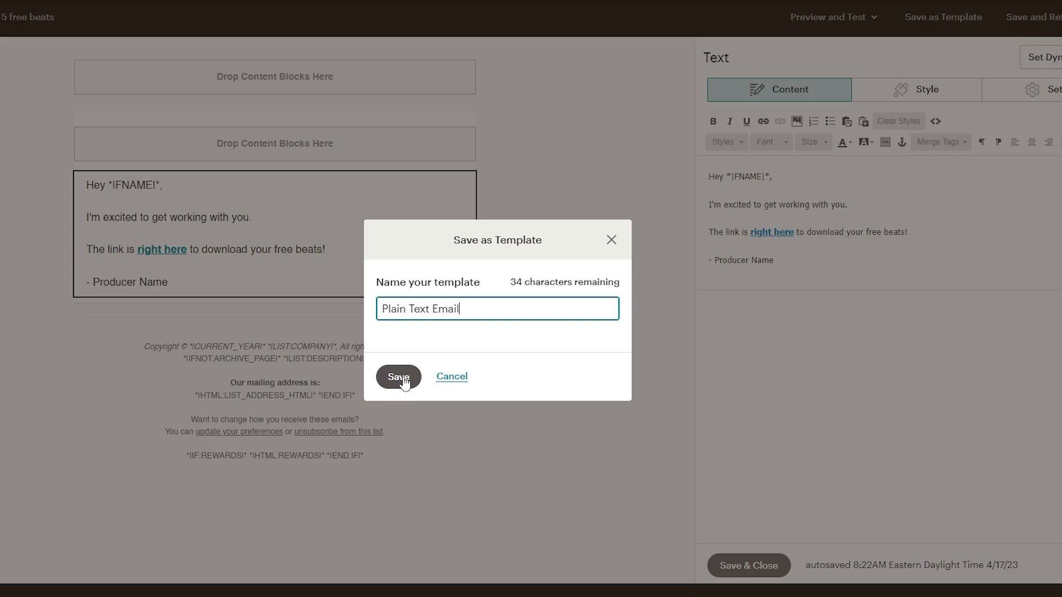
{"action": "left_click", "coordinate": [400, 377]}
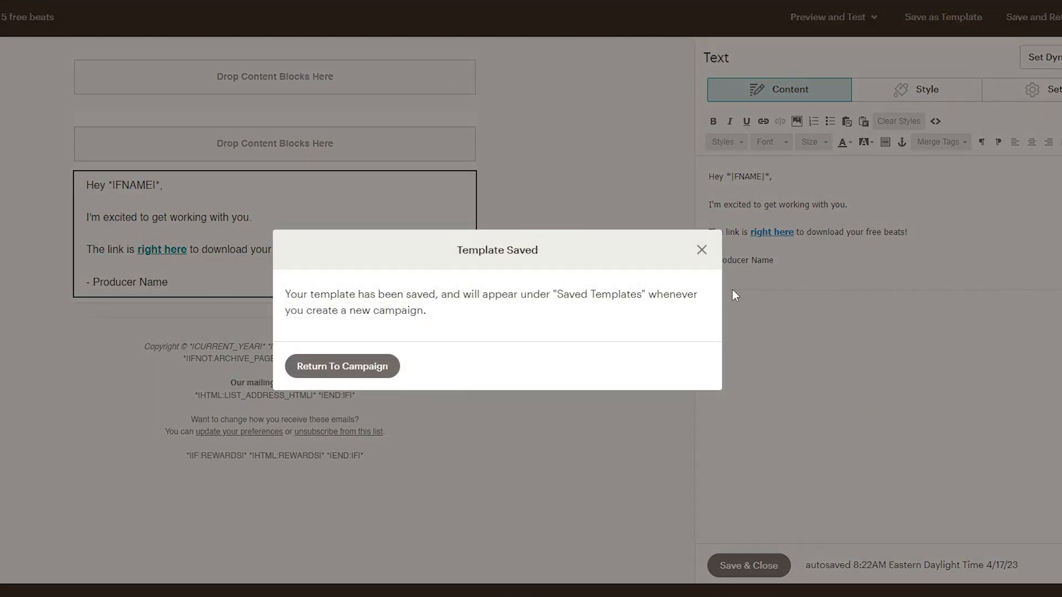
{"action": "left_click", "coordinate": [702, 251]}
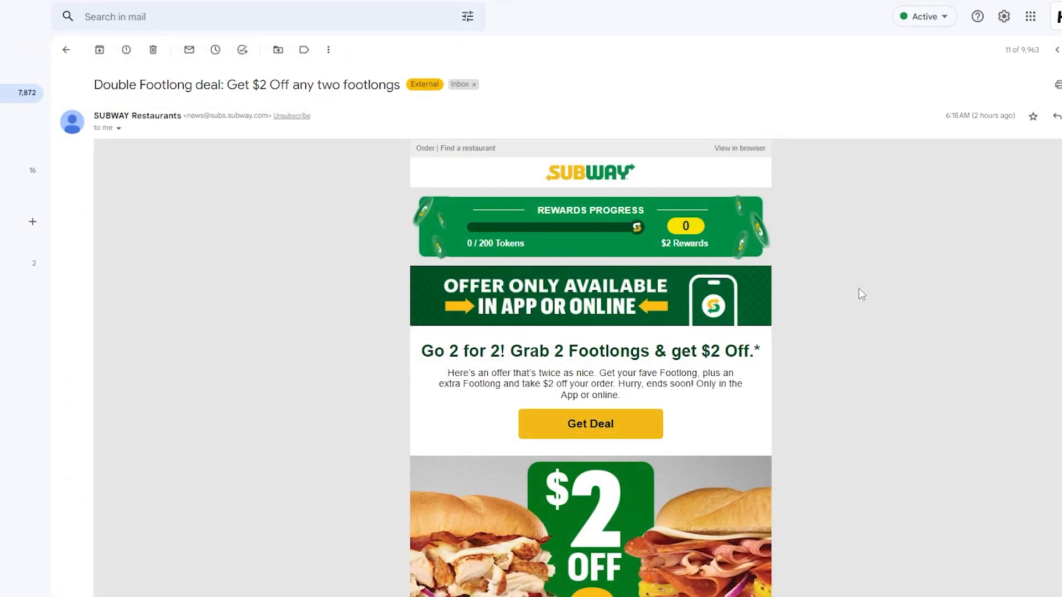
Step: In Gmail, examine the images, headings and call-to-action buttons of the Subway Double Footlong promotional email as a design example
{"action": "scroll", "coordinate": [818, 269], "scroll_direction": "down", "scroll_amount": 5}
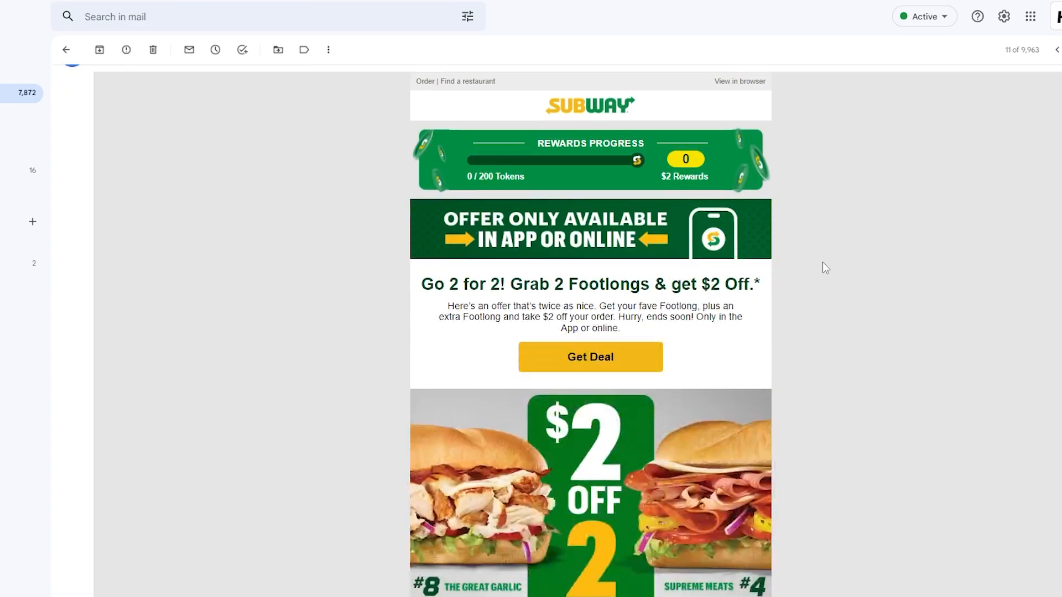
{"action": "scroll", "coordinate": [663, 262], "scroll_direction": "down", "scroll_amount": 6}
{"action": "scroll", "coordinate": [613, 272], "scroll_direction": "down", "scroll_amount": 15}
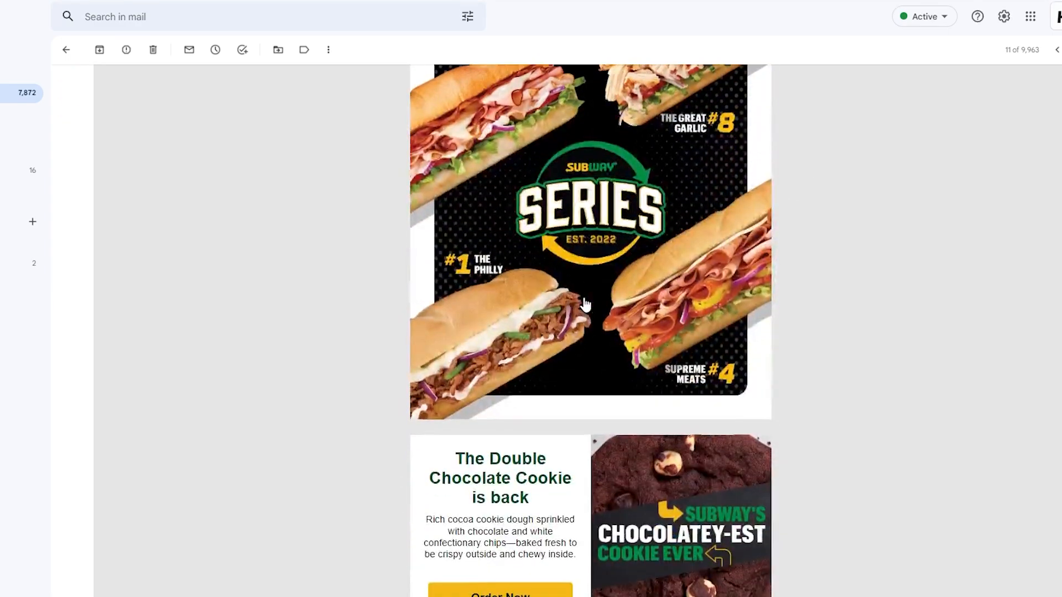
{"action": "scroll", "coordinate": [603, 364], "scroll_direction": "up", "scroll_amount": 20}
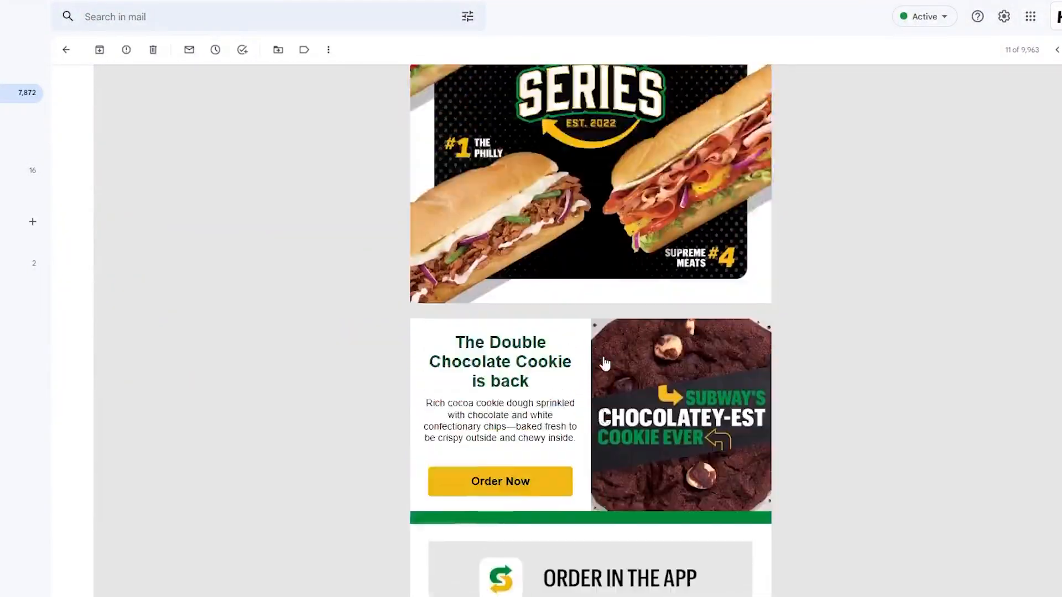
{"action": "scroll", "coordinate": [605, 308], "scroll_direction": "up", "scroll_amount": 2}
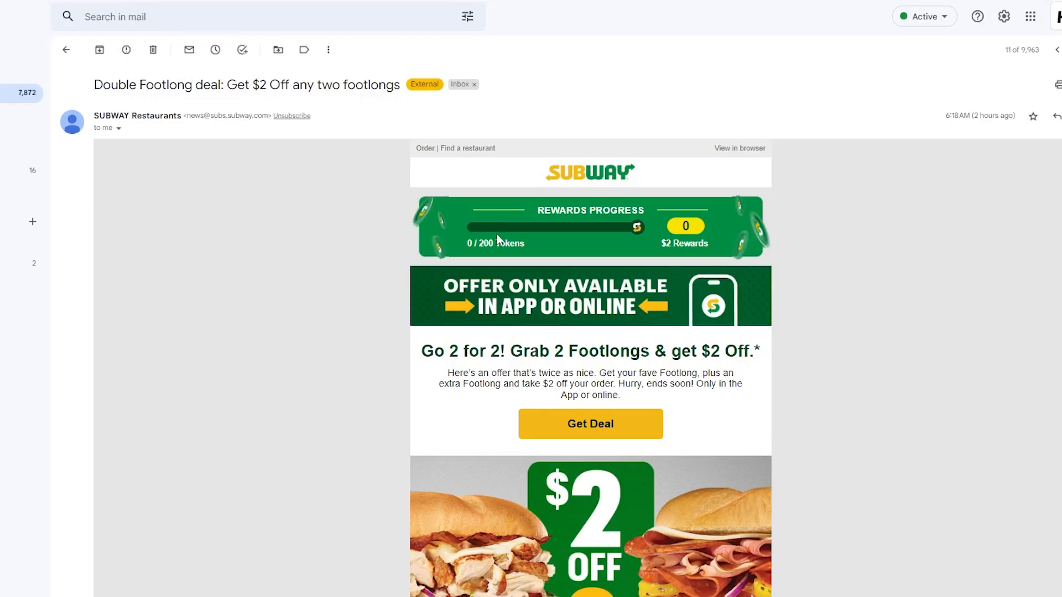
{"action": "scroll", "coordinate": [498, 199], "scroll_direction": "down", "scroll_amount": 8}
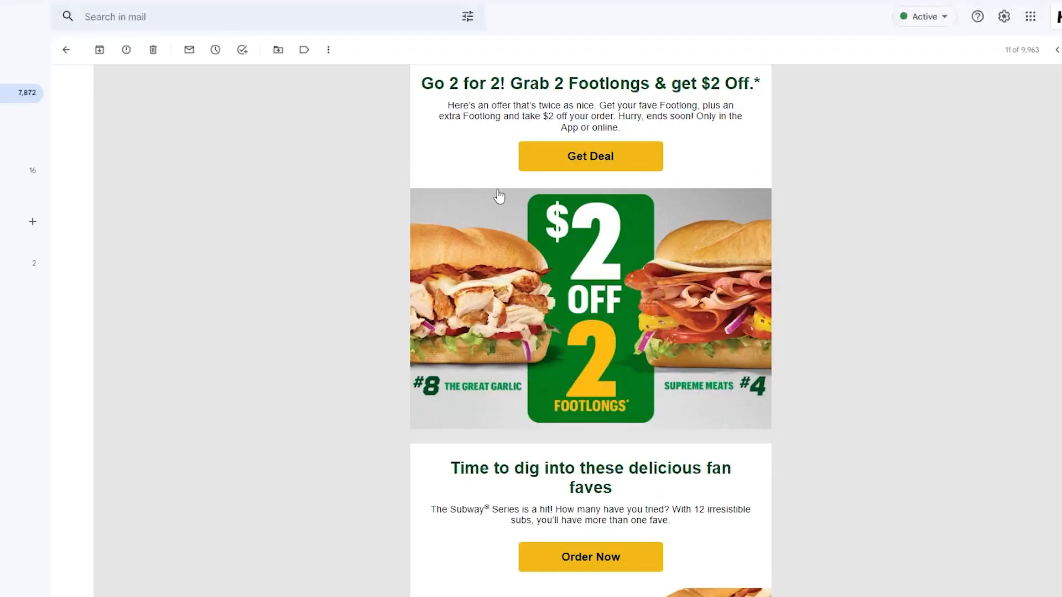
{"action": "scroll", "coordinate": [540, 214], "scroll_direction": "down", "scroll_amount": 12}
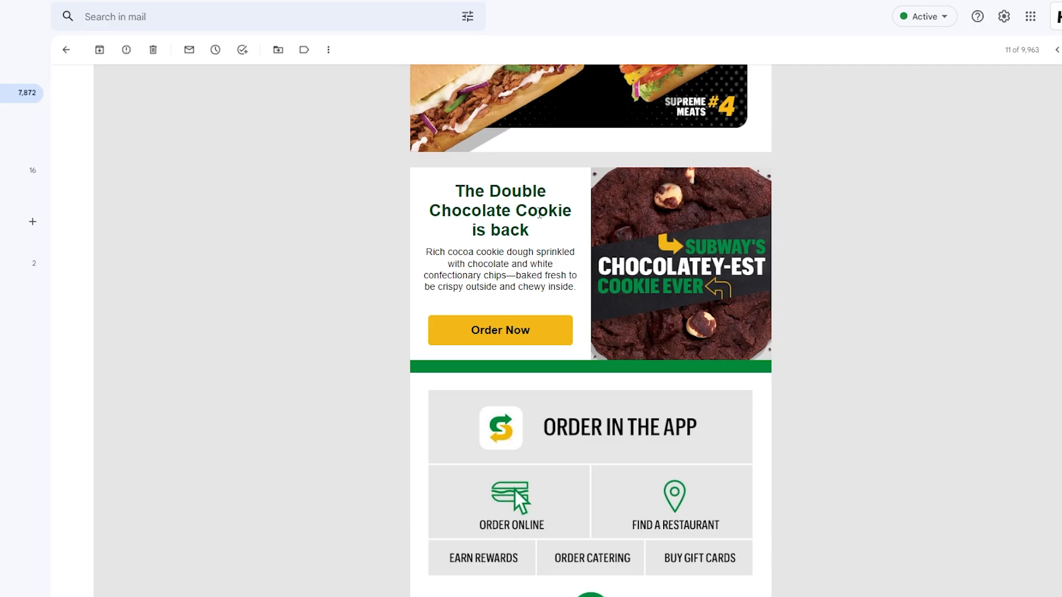
{"action": "scroll", "coordinate": [539, 214], "scroll_direction": "up", "scroll_amount": 15}
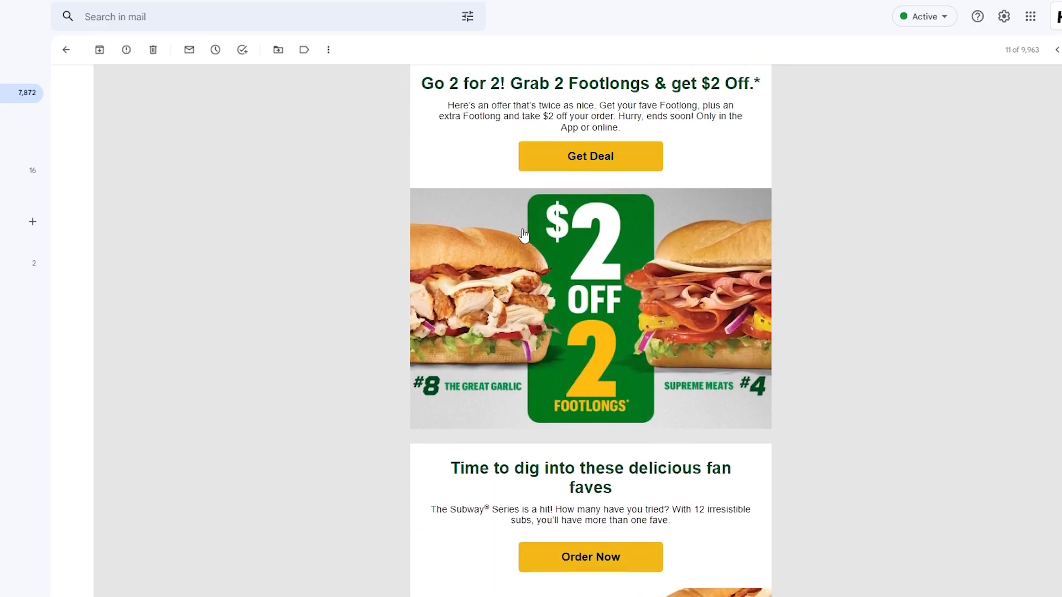
{"action": "scroll", "coordinate": [524, 234], "scroll_direction": "up", "scroll_amount": 5}
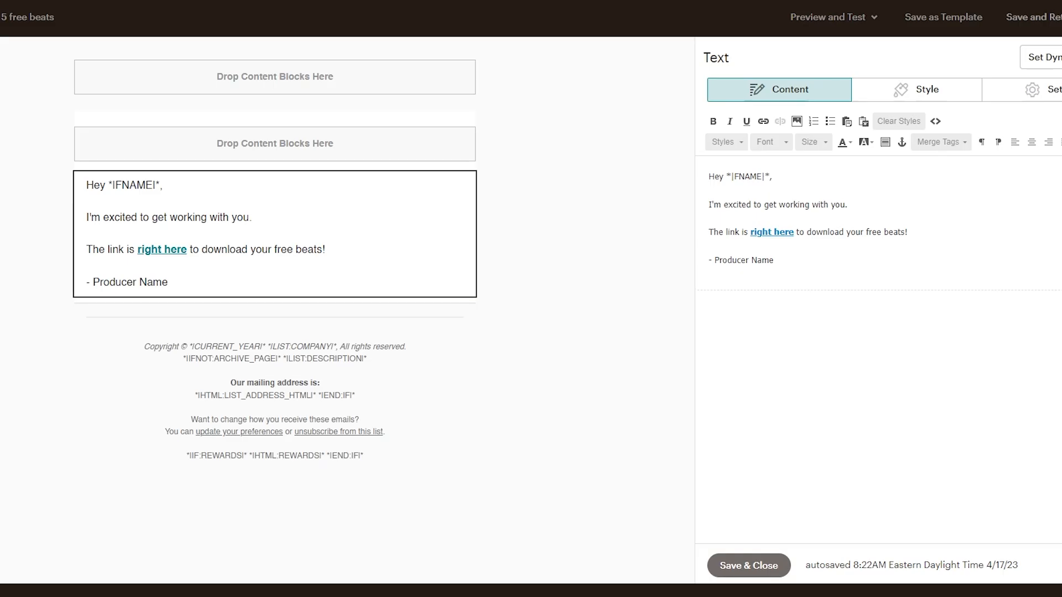
Step: Back in Mailchimp, save the email into the journey and send a test of "Email delivering 5 free beats" to the test recipient's email address
{"action": "left_click", "coordinate": [739, 569]}
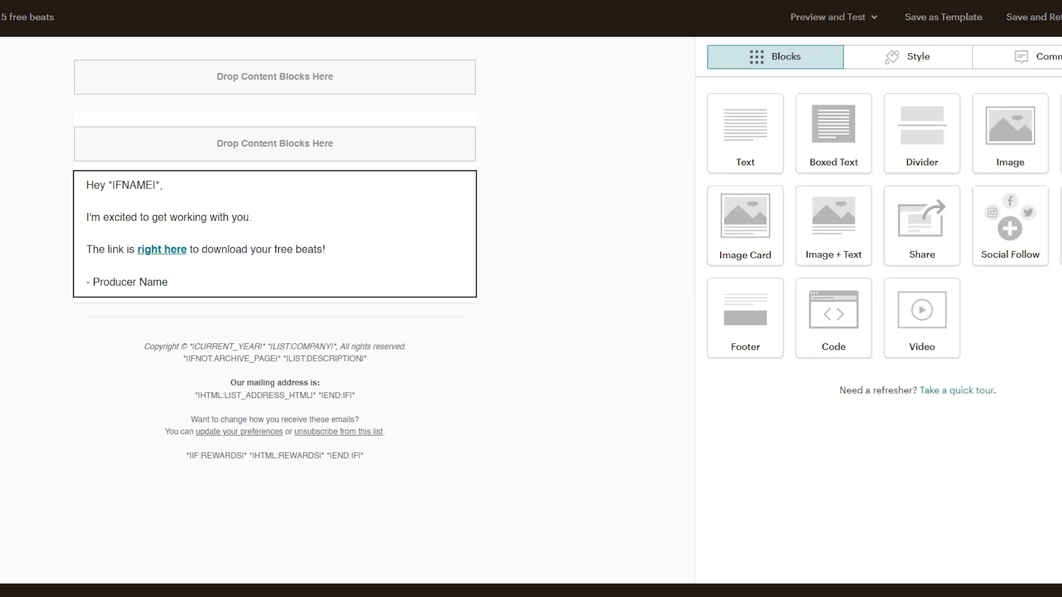
{"action": "left_click", "coordinate": [1042, 24]}
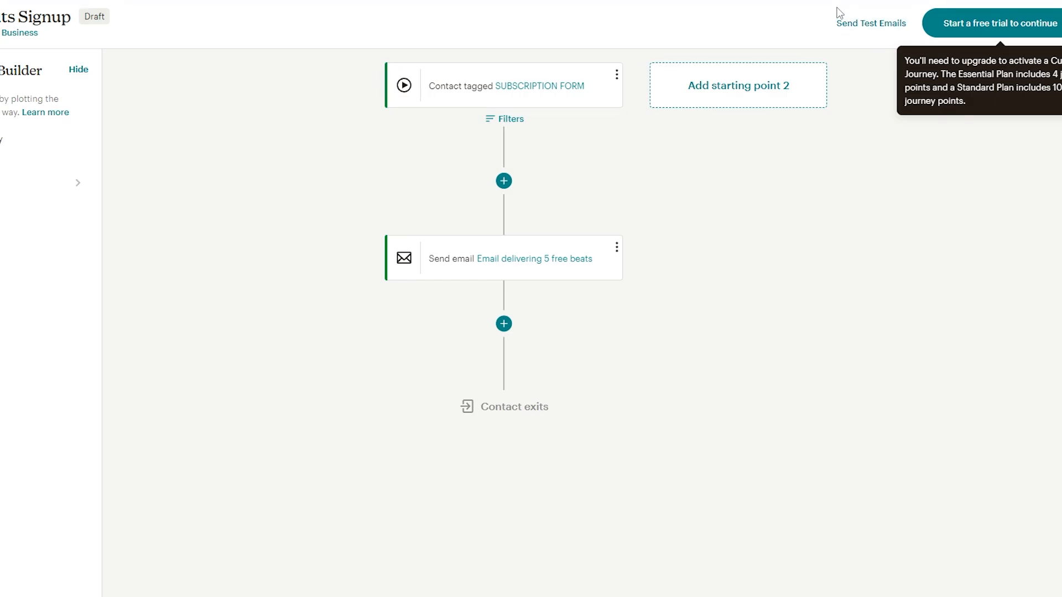
{"action": "left_click", "coordinate": [873, 24]}
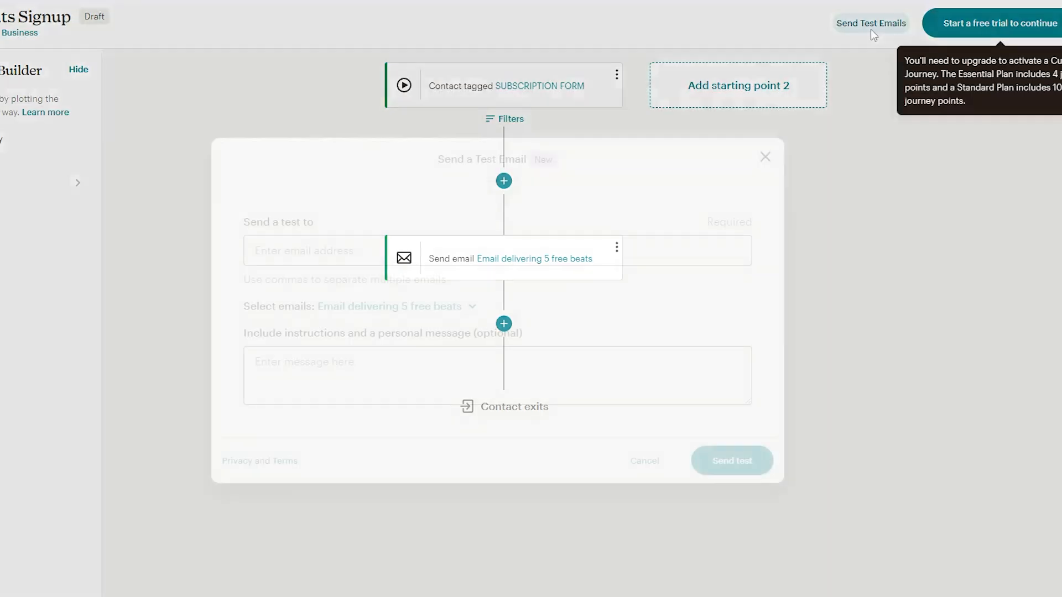
{"action": "left_click", "coordinate": [387, 260]}
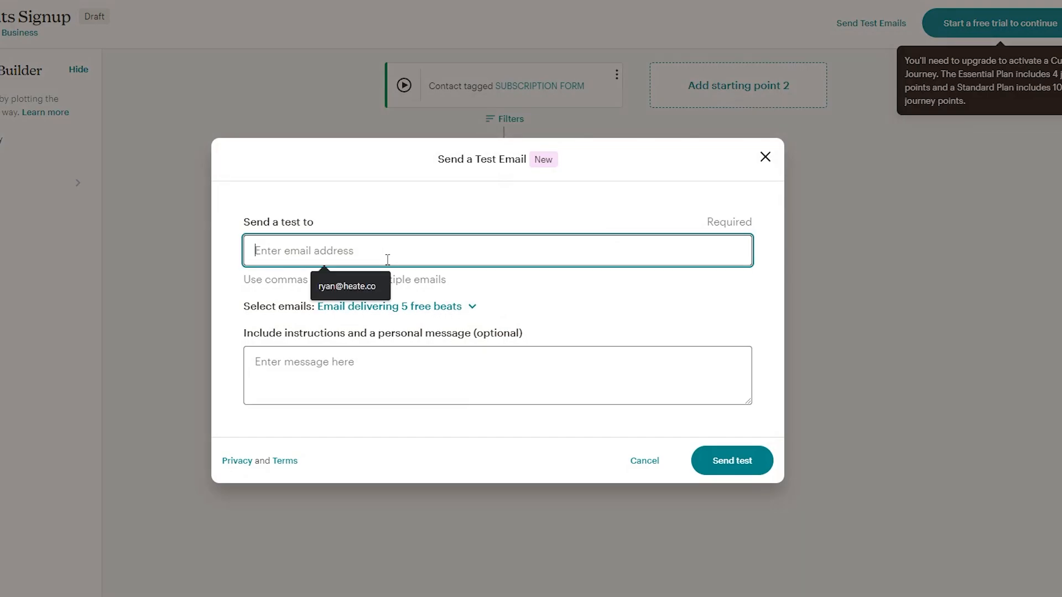
{"action": "left_click", "coordinate": [340, 286]}
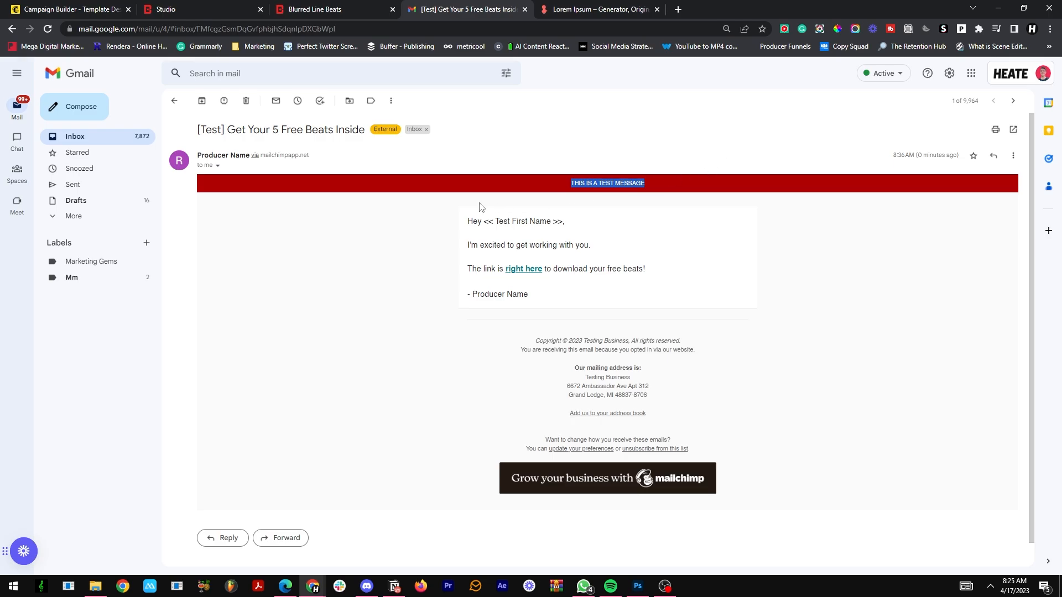
Step: In Gmail, review the test email "Get Your 5 Free Beats Inside" and open its "right here" link
{"action": "left_click", "coordinate": [557, 189]}
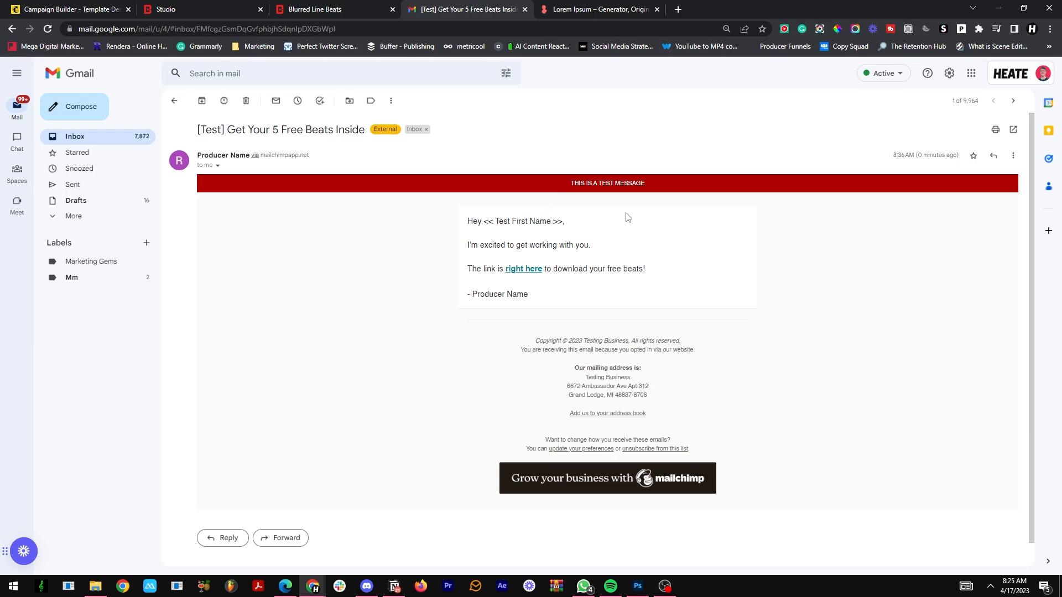
{"action": "left_click", "coordinate": [523, 269]}
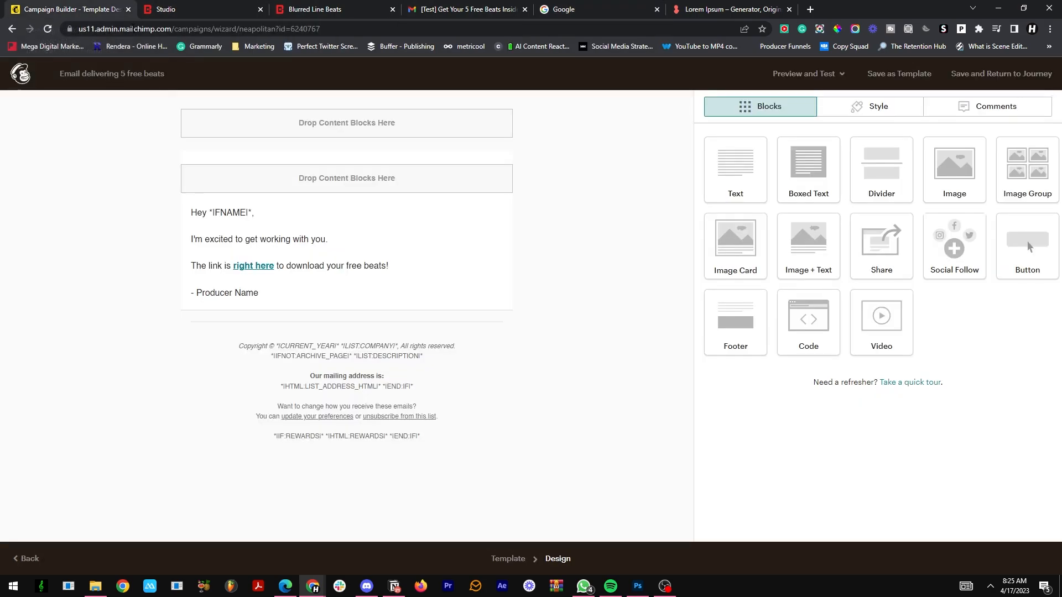
Step: Switch back to Mailchimp, save the email design and return to the customer journey
{"action": "left_click", "coordinate": [66, 9]}
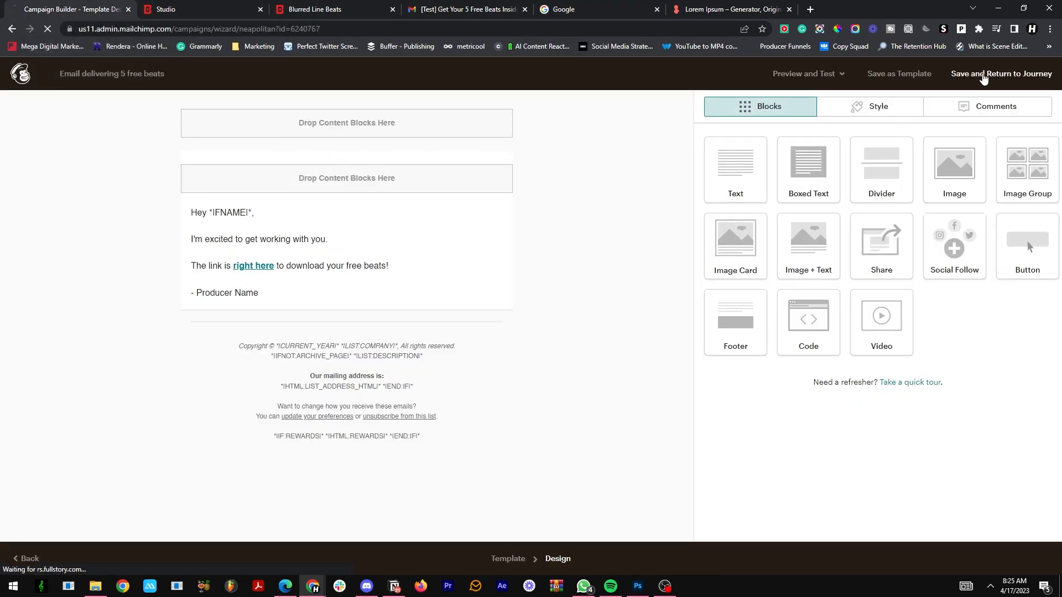
{"action": "left_click", "coordinate": [949, 76]}
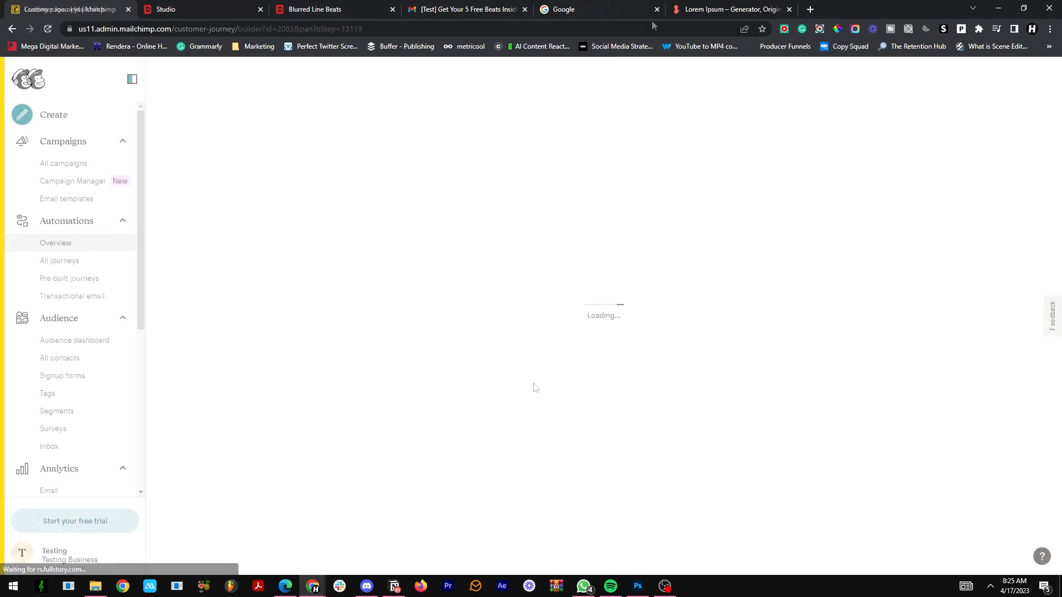
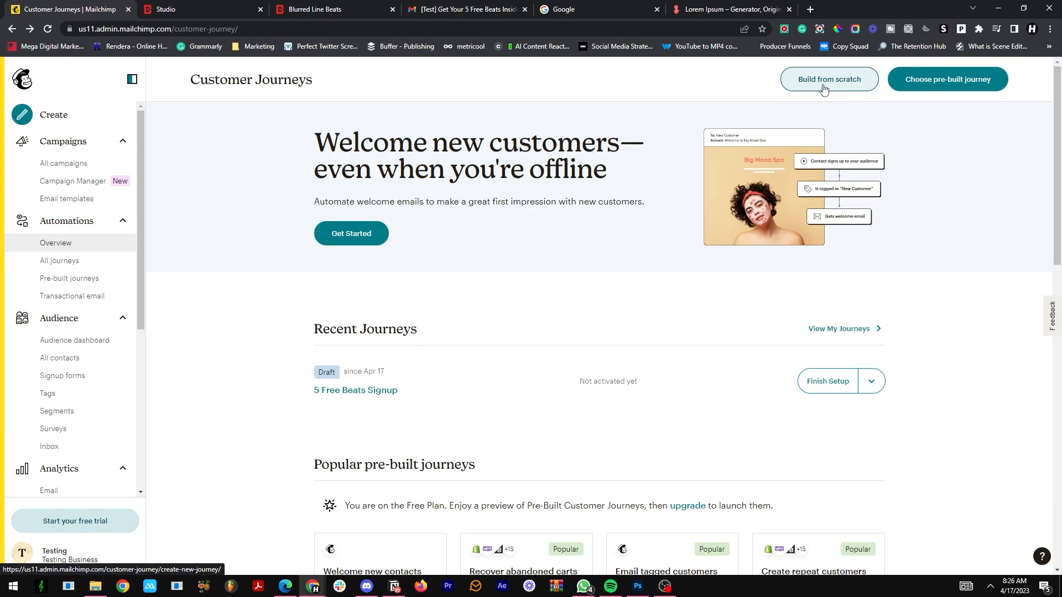
Step: Create a new customer journey from scratch named "Customers Thank You"
{"action": "left_click", "coordinate": [836, 91]}
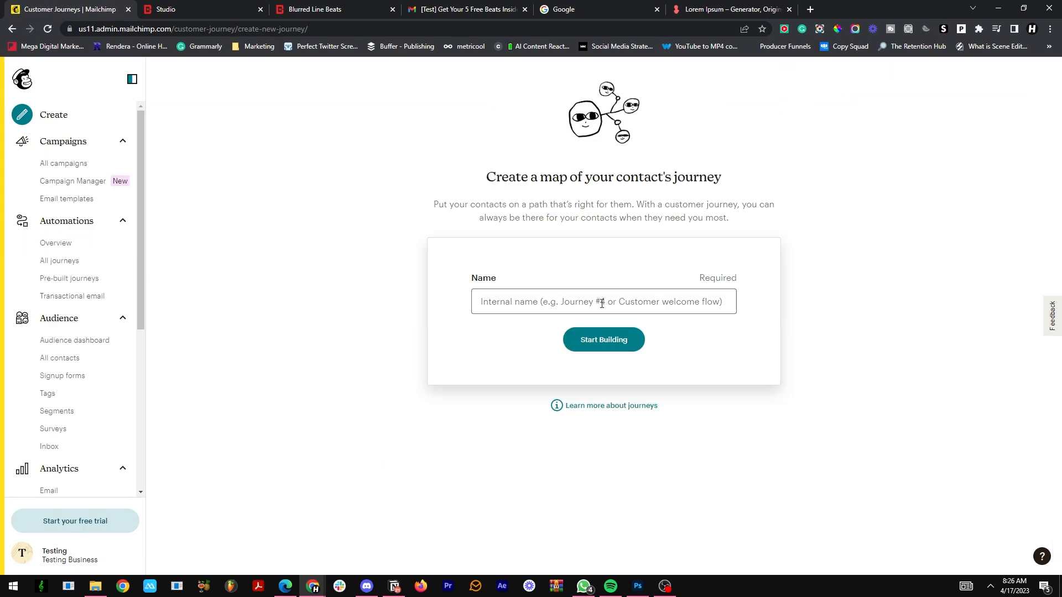
{"action": "left_click", "coordinate": [619, 299]}
{"action": "type", "text": "Custom"}
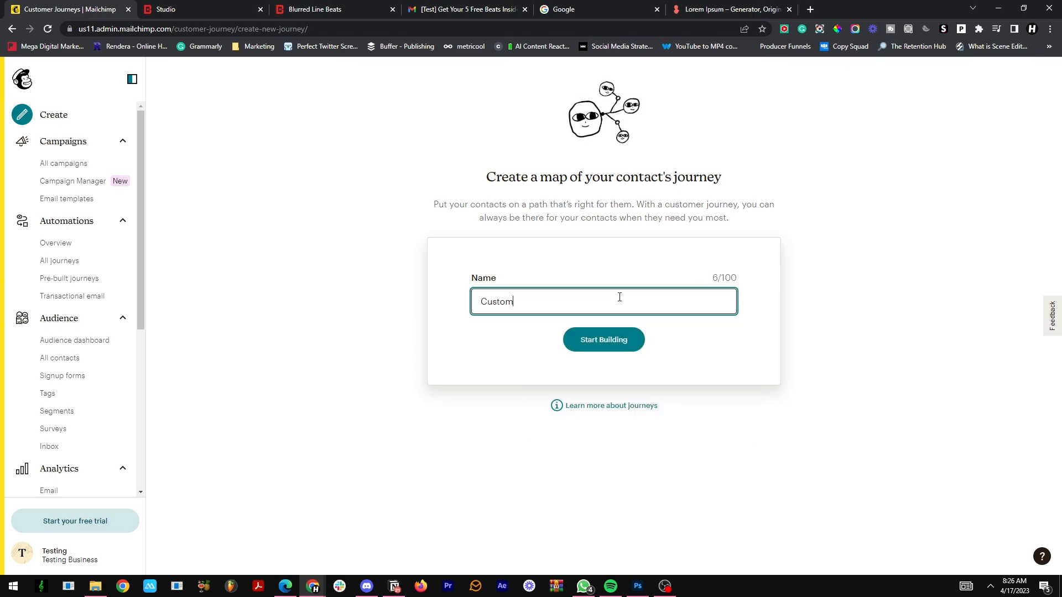
{"action": "type", "text": "ers Thank You"}
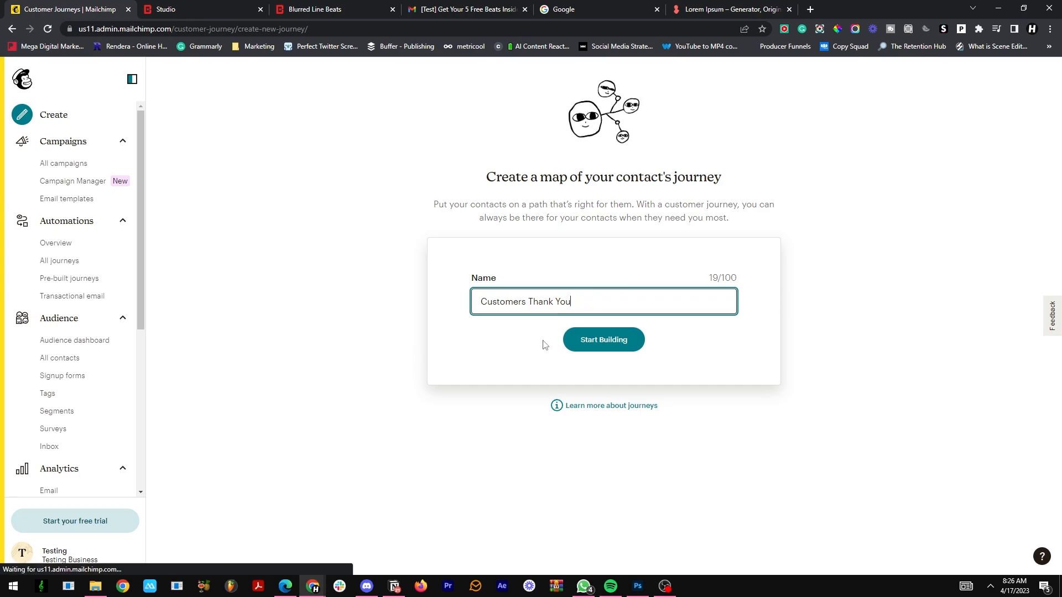
{"action": "left_click", "coordinate": [579, 344]}
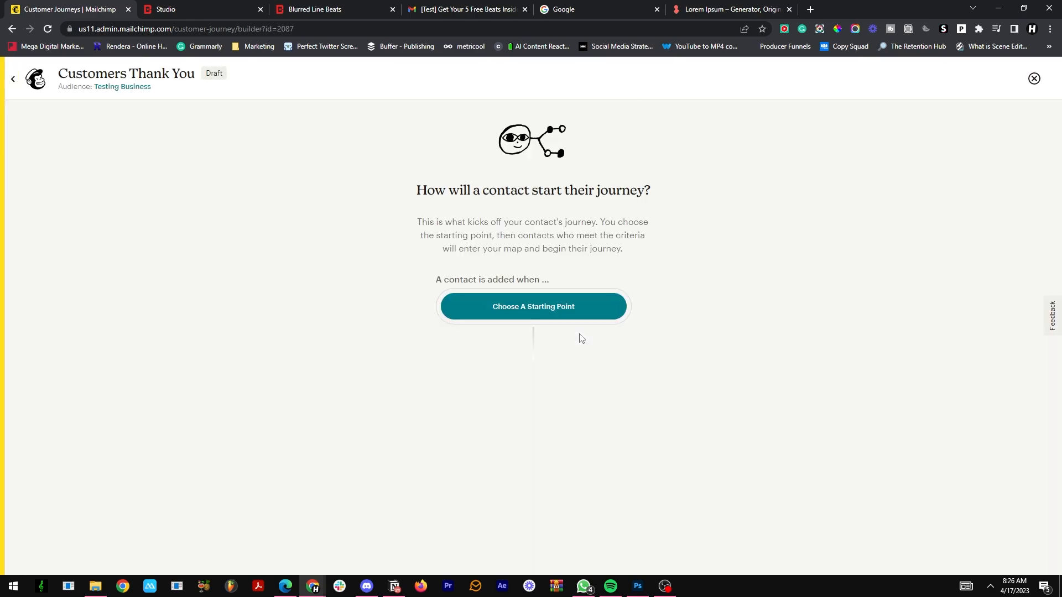
Step: Set the journey's starting point to Tag added with the SALES tag and save it
{"action": "left_click", "coordinate": [476, 309]}
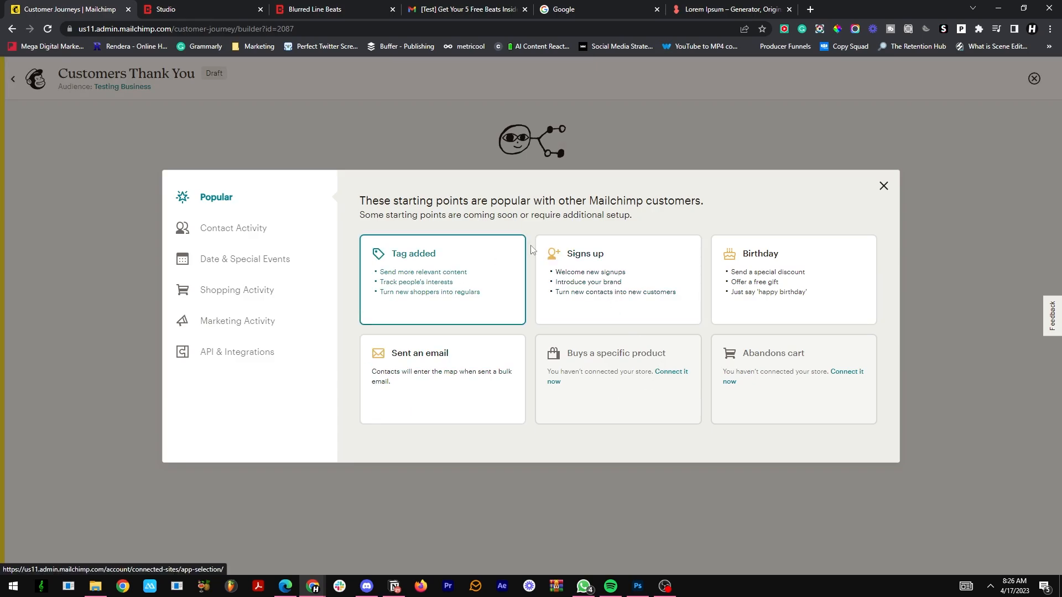
{"action": "left_click", "coordinate": [420, 302]}
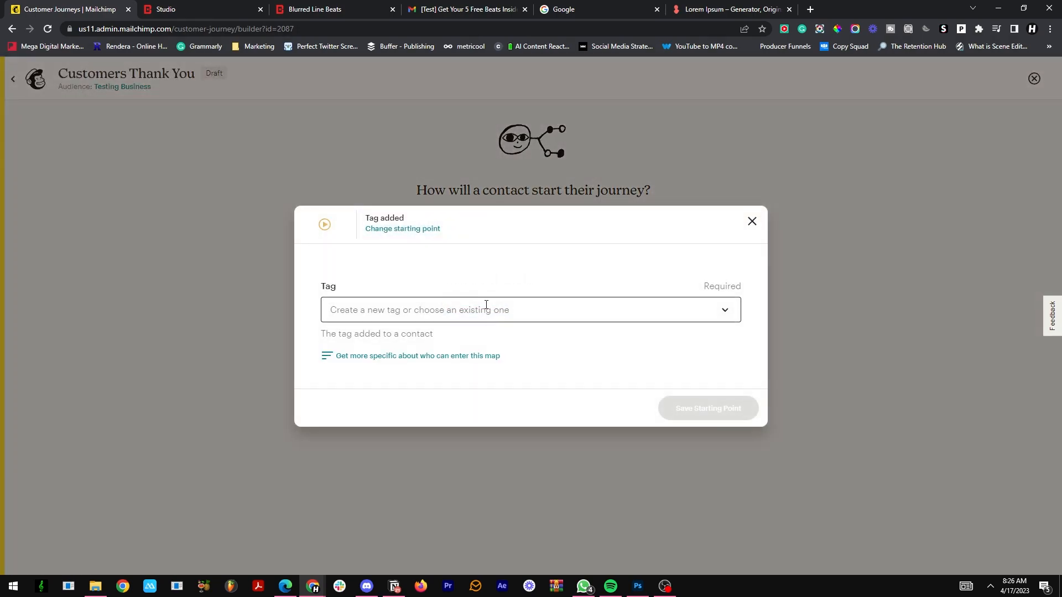
{"action": "left_click", "coordinate": [486, 305]}
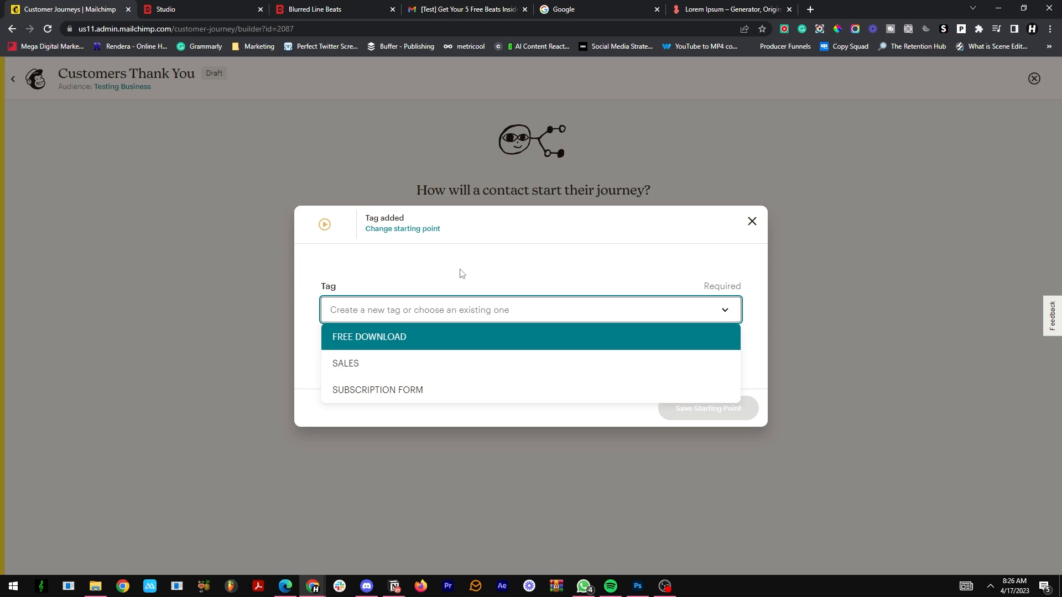
{"action": "type", "text": "SALES"}
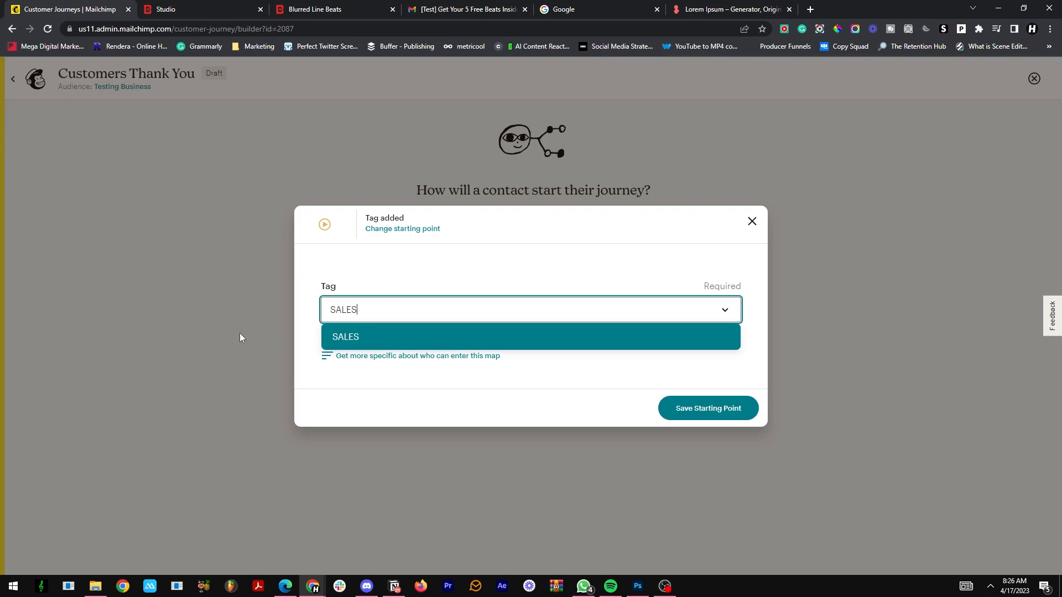
{"action": "key", "text": "BackSpace"}
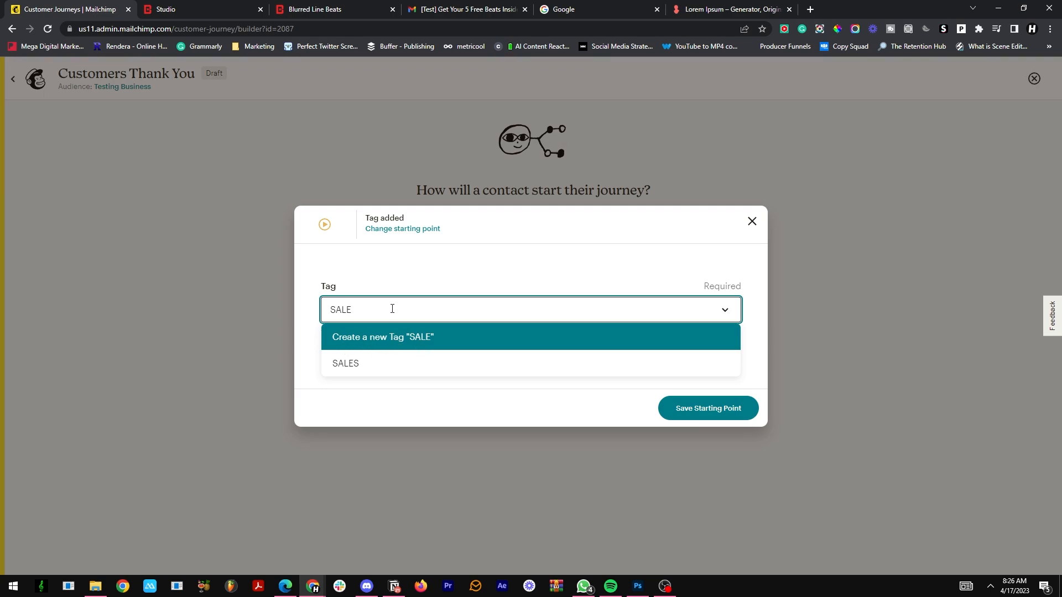
{"action": "left_click", "coordinate": [413, 363]}
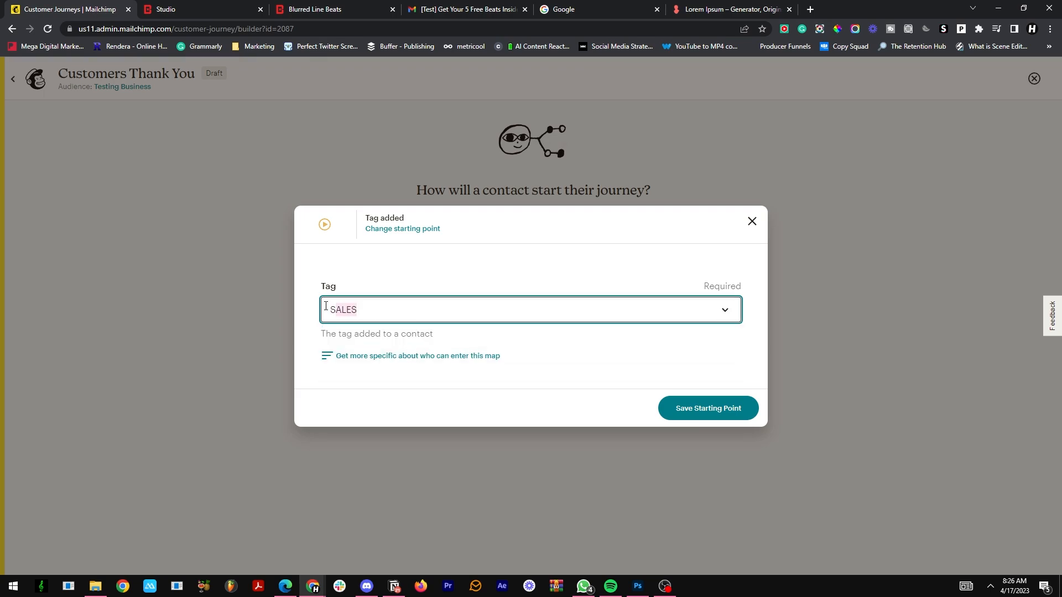
{"action": "left_click", "coordinate": [420, 305]}
{"action": "left_click", "coordinate": [452, 271]}
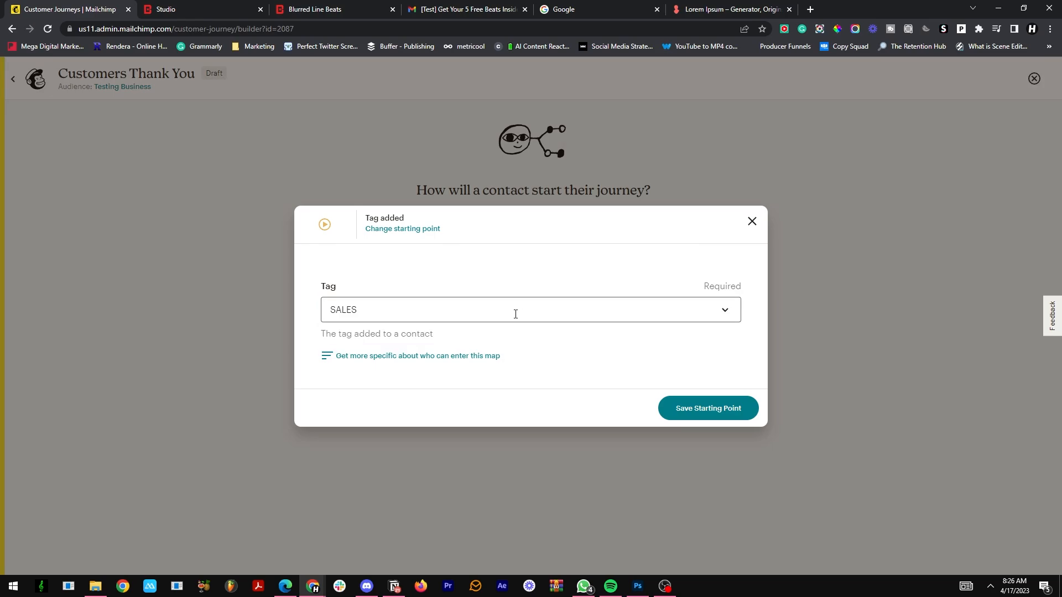
{"action": "left_click", "coordinate": [719, 410]}
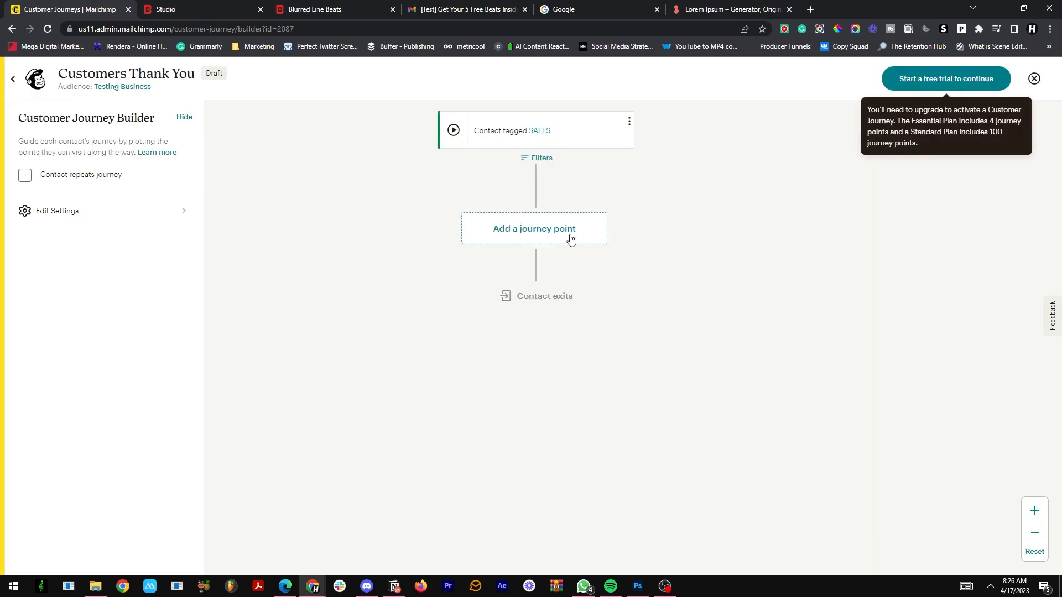
Step: Add a Send email point to the journey and rename the email "Customer Thank You"
{"action": "left_click", "coordinate": [548, 234]}
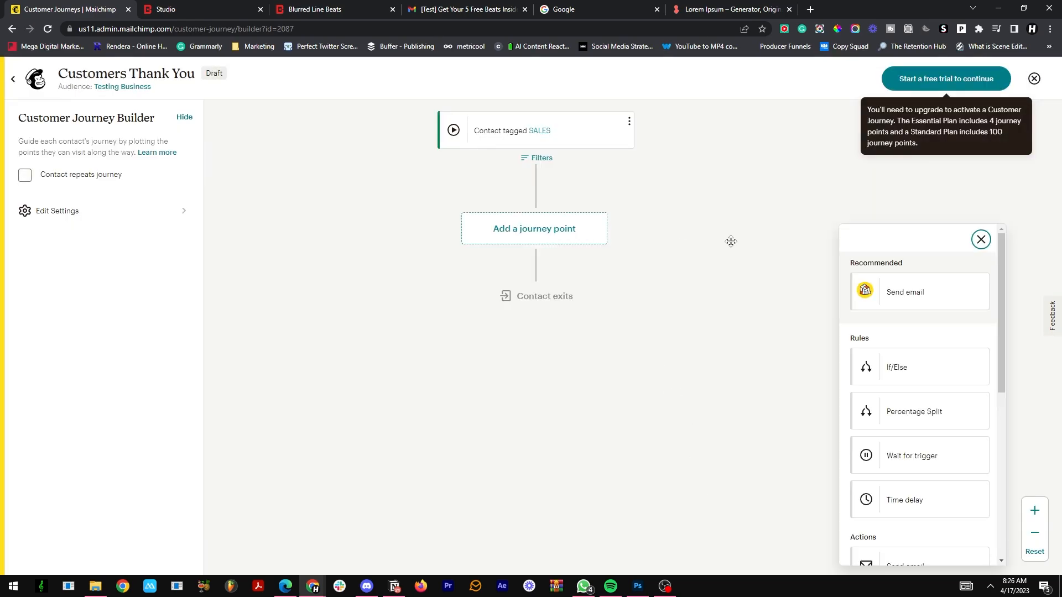
{"action": "left_click", "coordinate": [918, 302]}
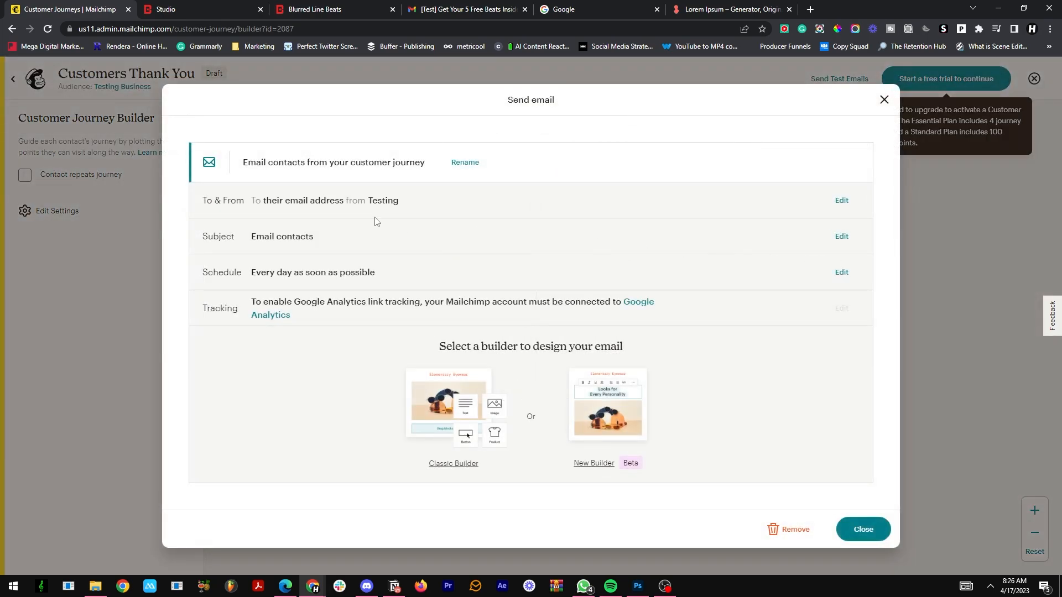
{"action": "left_click", "coordinate": [465, 173]}
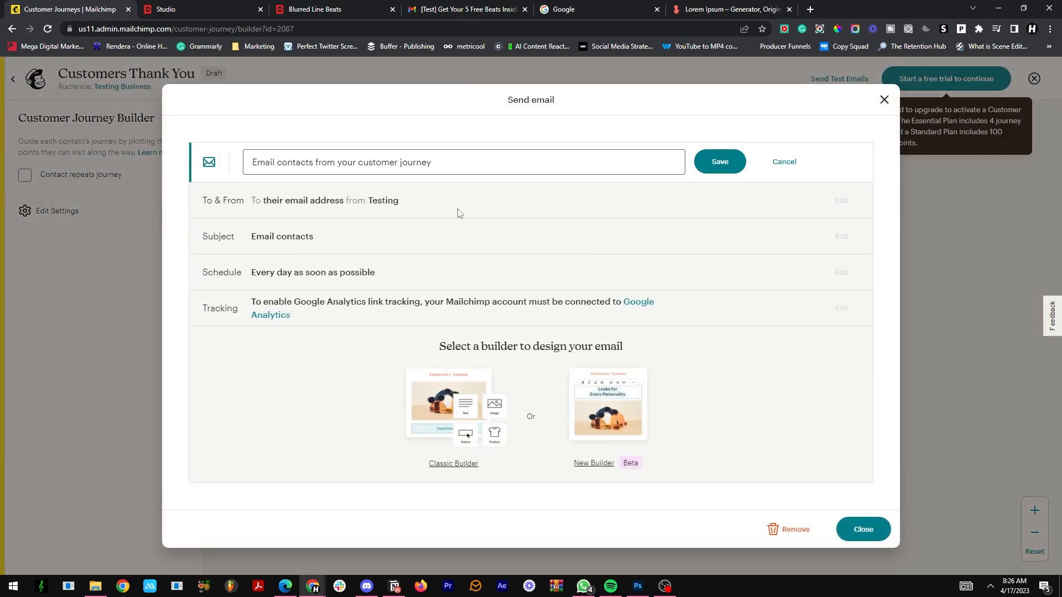
{"action": "left_click_drag", "start_coordinate": [447, 173], "coordinate": [217, 143]}
{"action": "type", "text": "Customer Thank You"}
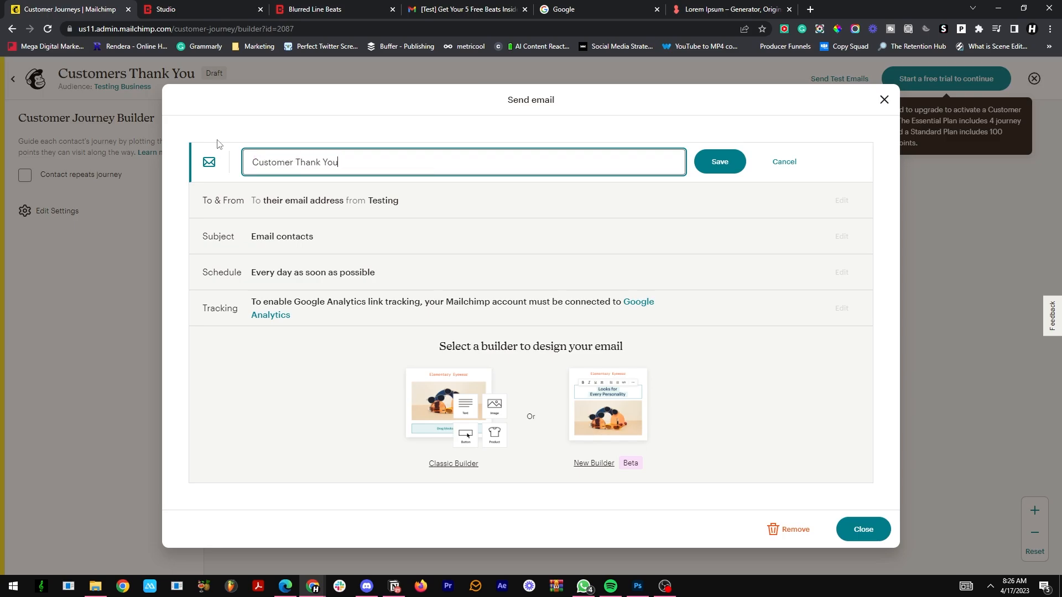
{"action": "left_click", "coordinate": [713, 160]}
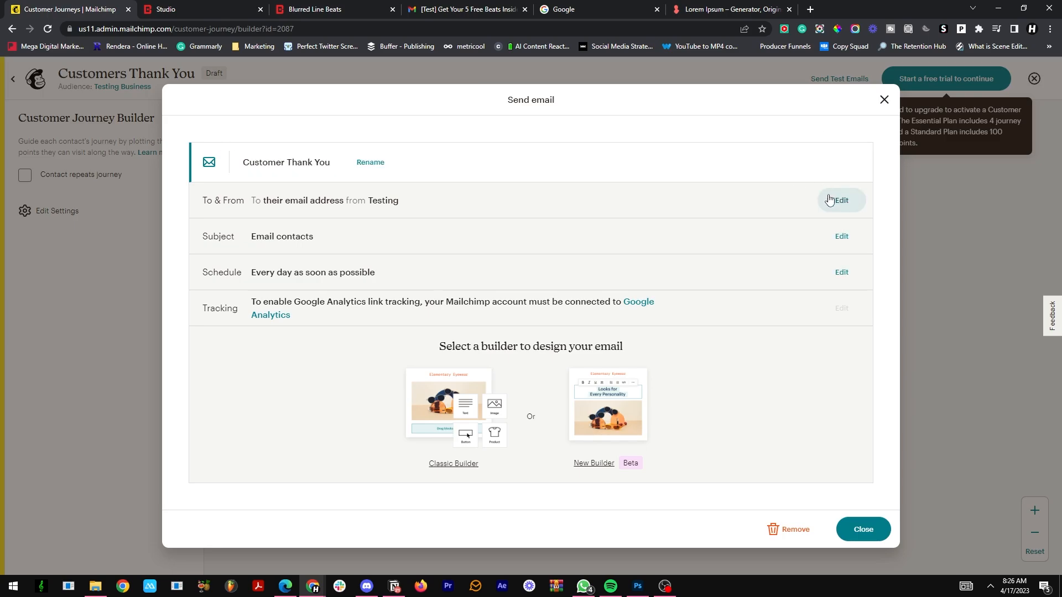
Step: Set the email's From Name to "Producer Name" and save the sender details
{"action": "left_click", "coordinate": [833, 200]}
{"action": "triple_click", "coordinate": [344, 309]}
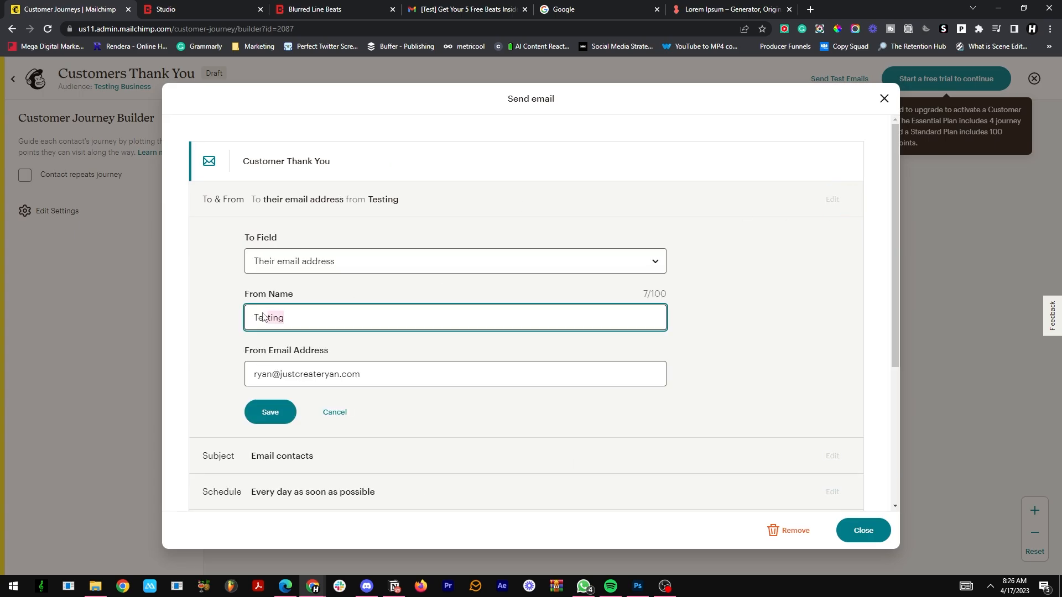
{"action": "key", "text": "BackSpace"}
{"action": "type", "text": "Producer"}
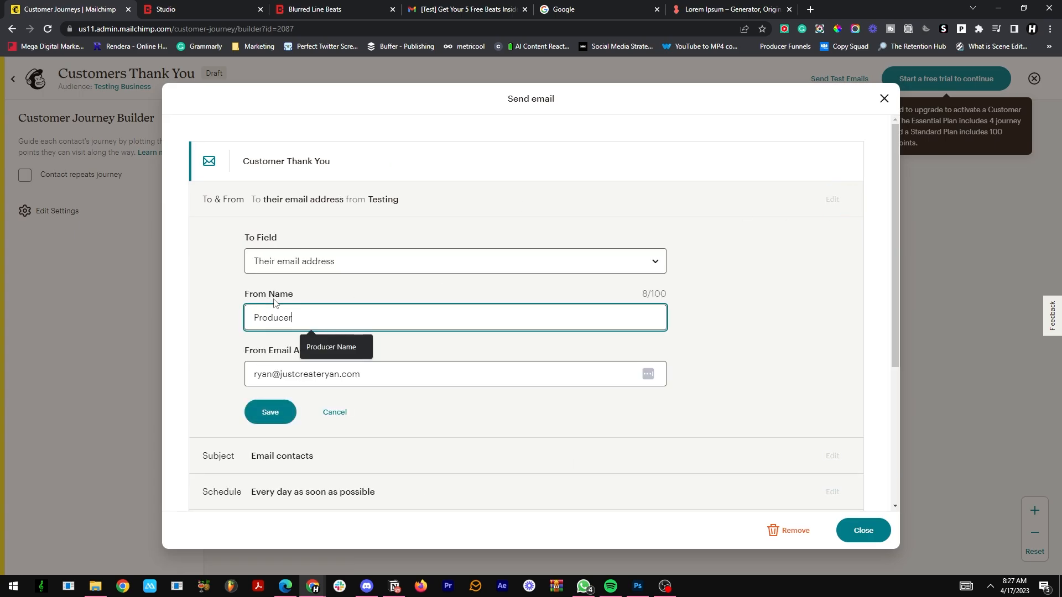
{"action": "type", "text": " Name"}
{"action": "left_click", "coordinate": [273, 408]}
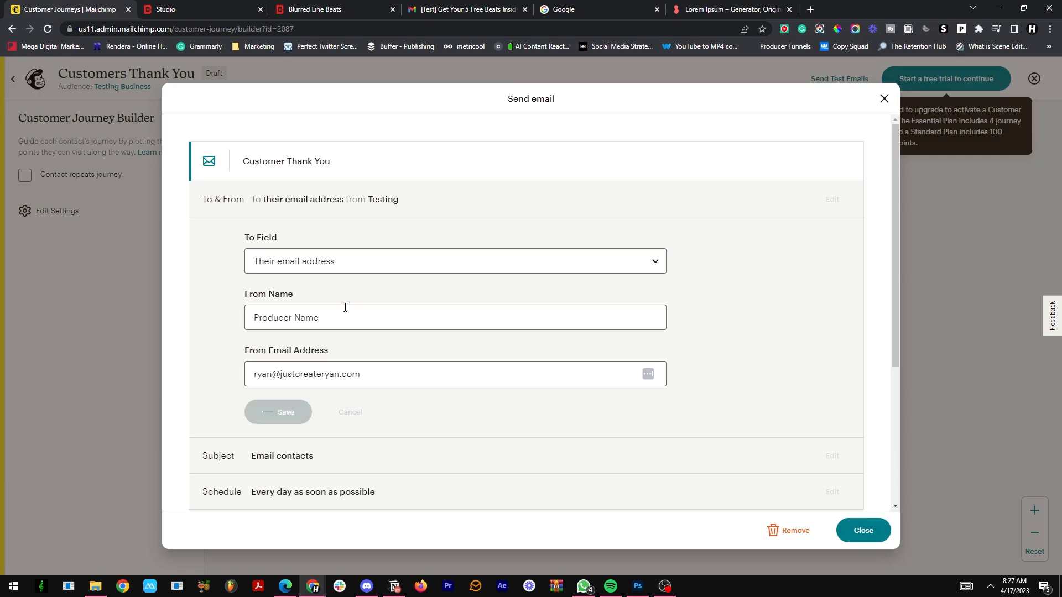
Step: Set the email's subject to "Thank you!" and its preview text to "Please open this", and save both
{"action": "left_click", "coordinate": [841, 236]}
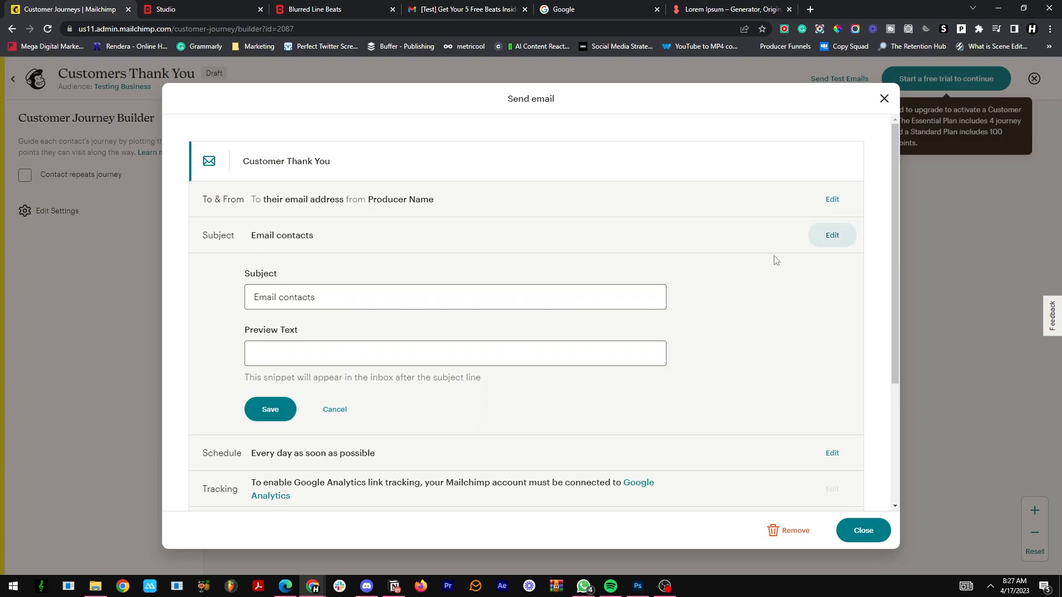
{"action": "triple_click", "coordinate": [261, 303]}
{"action": "type", "text": "Thank "}
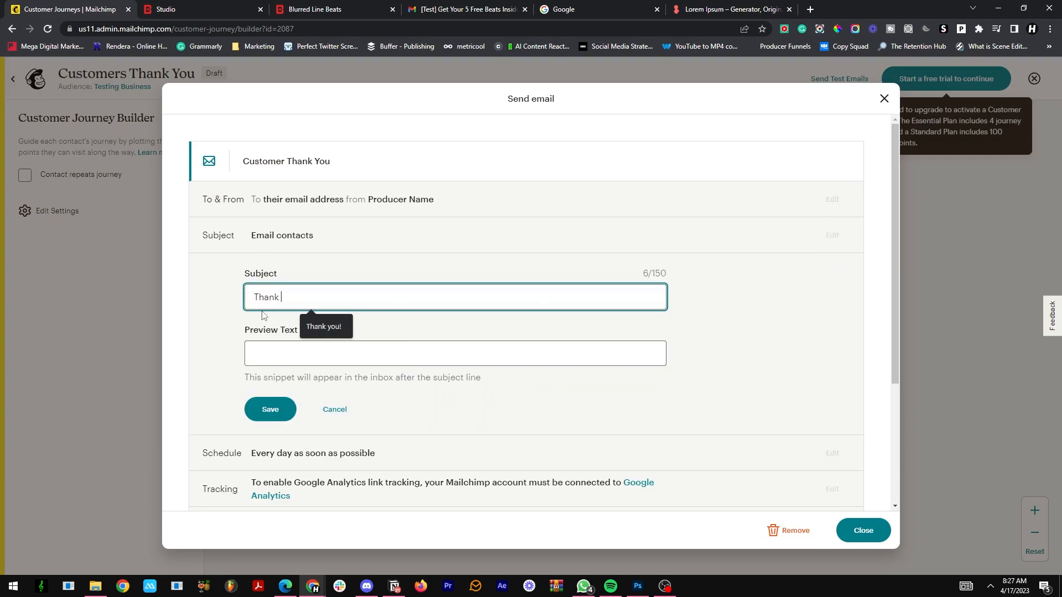
{"action": "type", "text": "you!"}
{"action": "key", "text": "Tab"}
{"action": "type", "text": "Ple"}
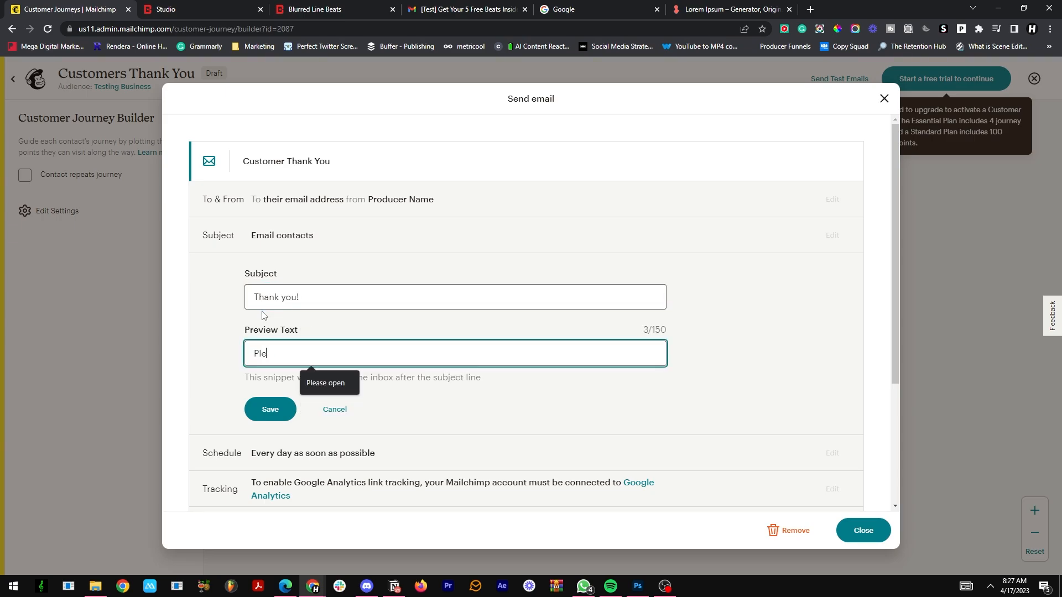
{"action": "type", "text": "ase open th"}
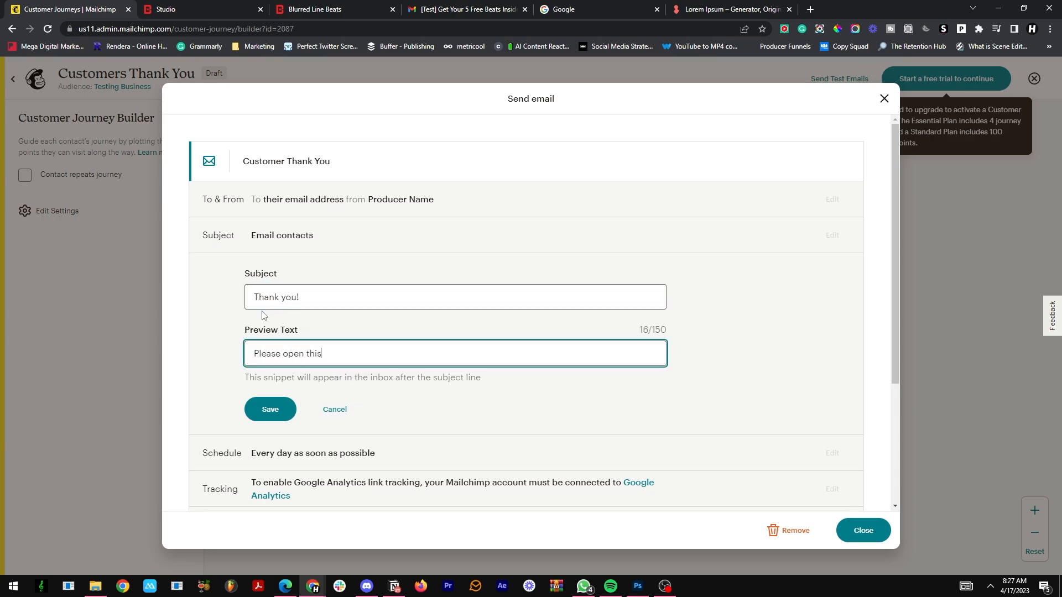
{"action": "type", "text": "is"}
{"action": "left_click", "coordinate": [265, 412]}
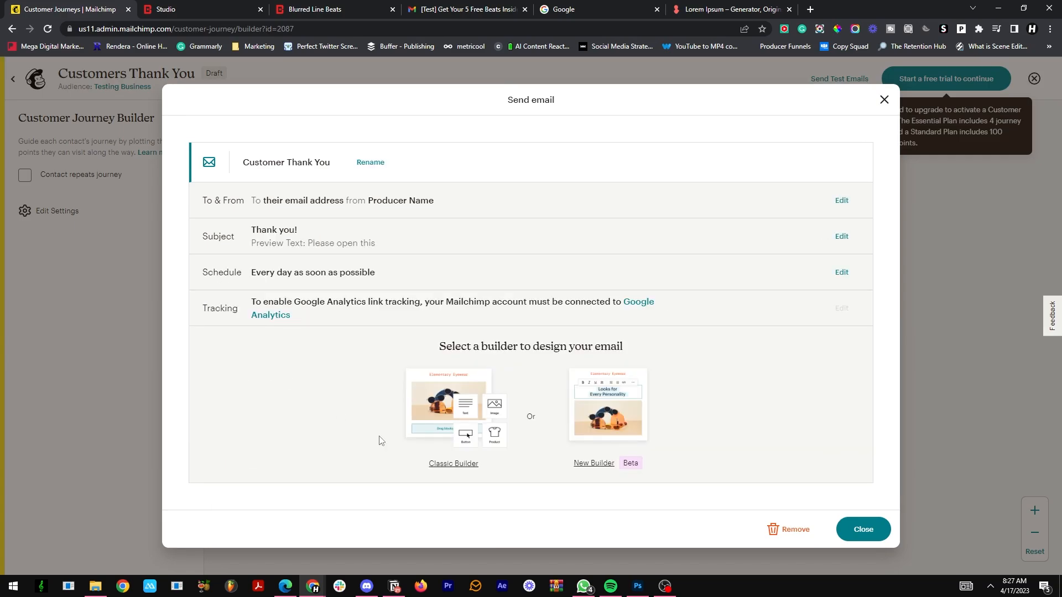
Step: Base the thank-you email on the earlier free-beats design in the Classic Builder, review its body text block, and save back to the journey
{"action": "left_click", "coordinate": [466, 467]}
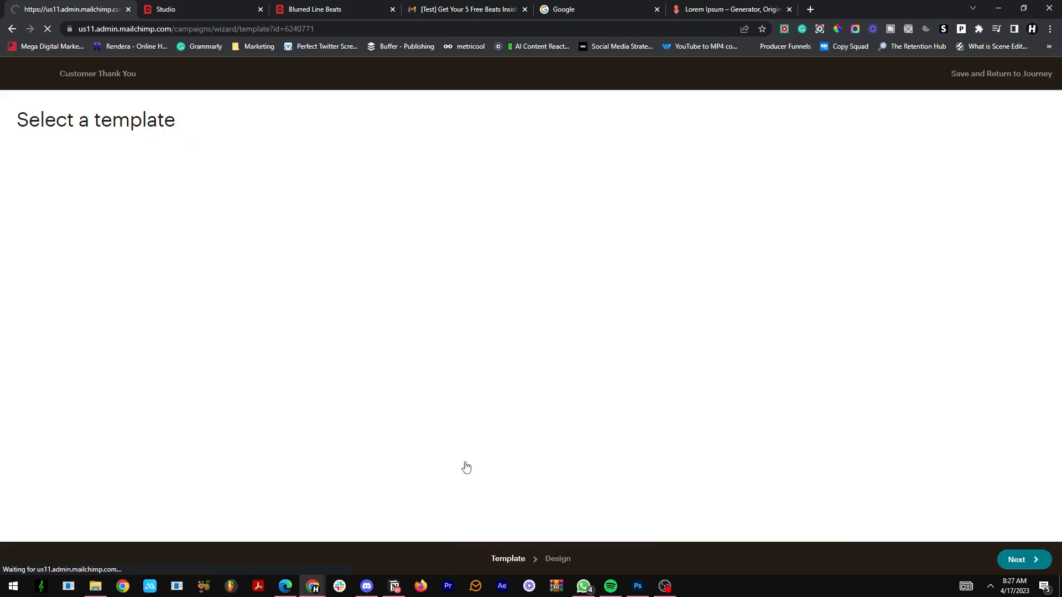
{"action": "left_click", "coordinate": [150, 162]}
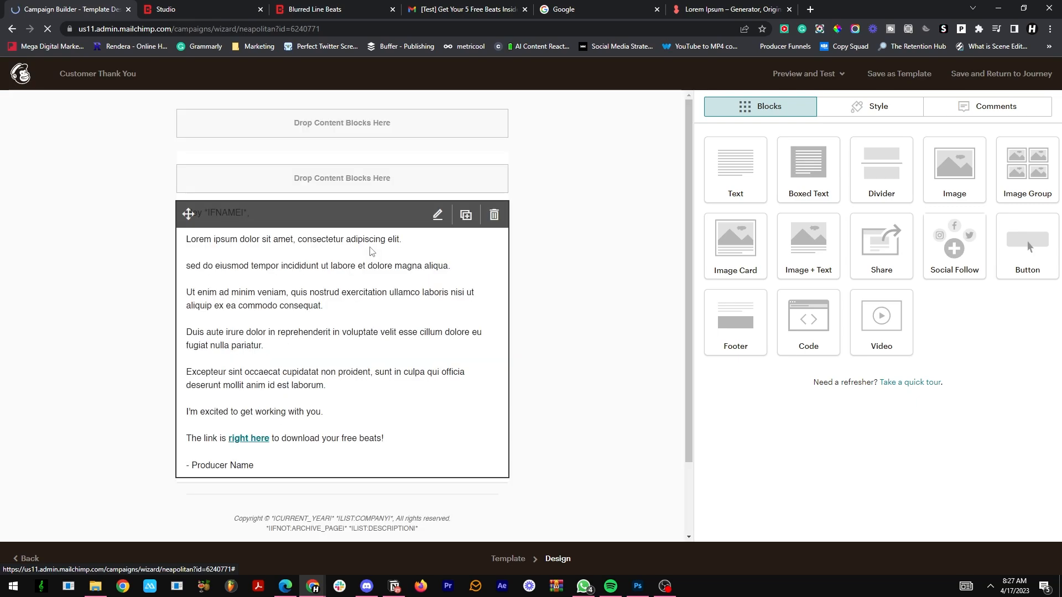
{"action": "left_click", "coordinate": [438, 221]}
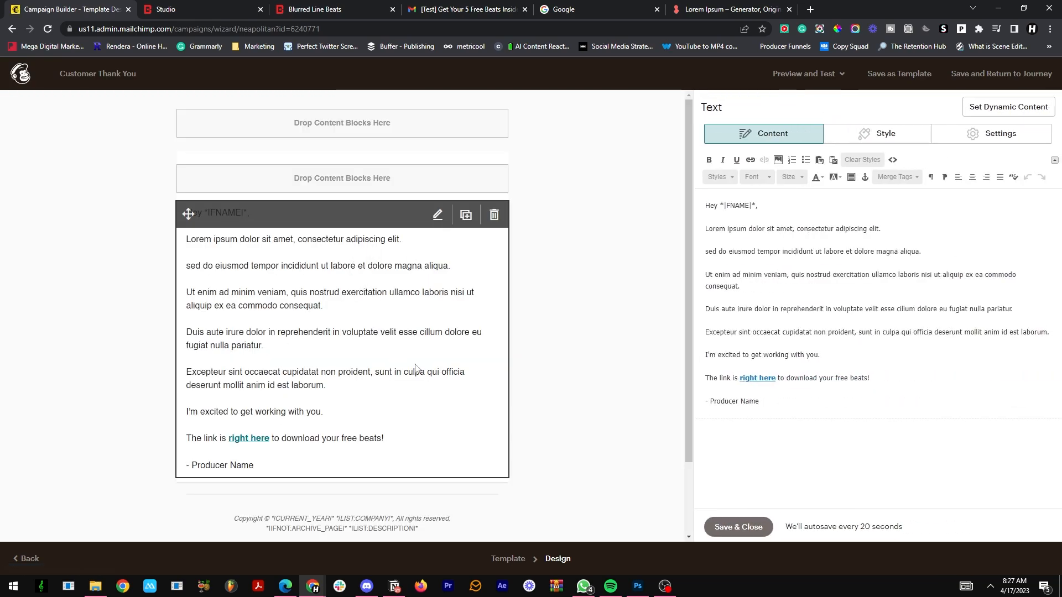
{"action": "left_click_drag", "start_coordinate": [706, 232], "coordinate": [829, 412]}
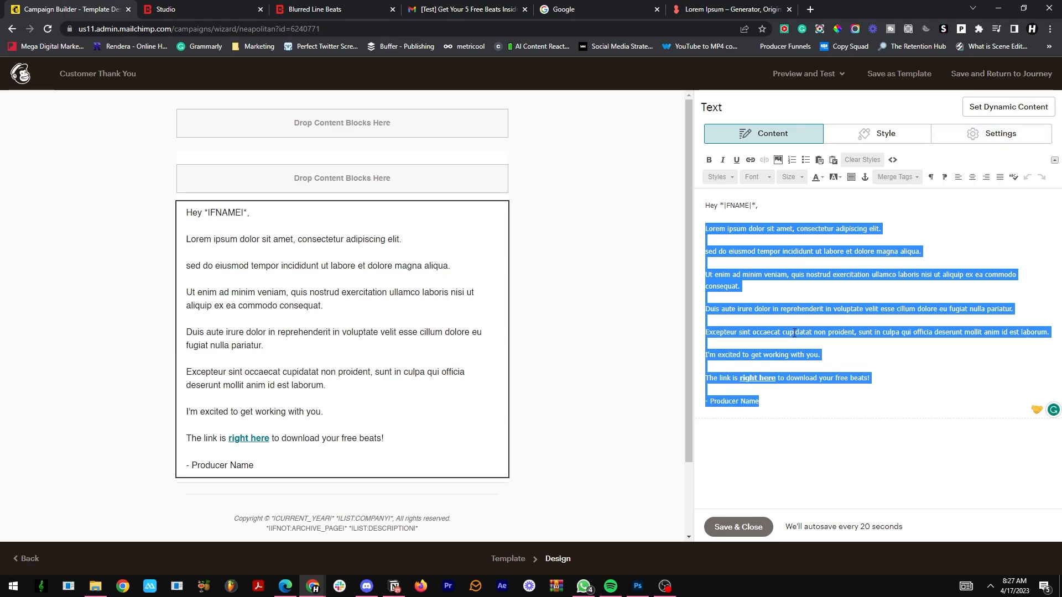
{"action": "left_click", "coordinate": [965, 75]}
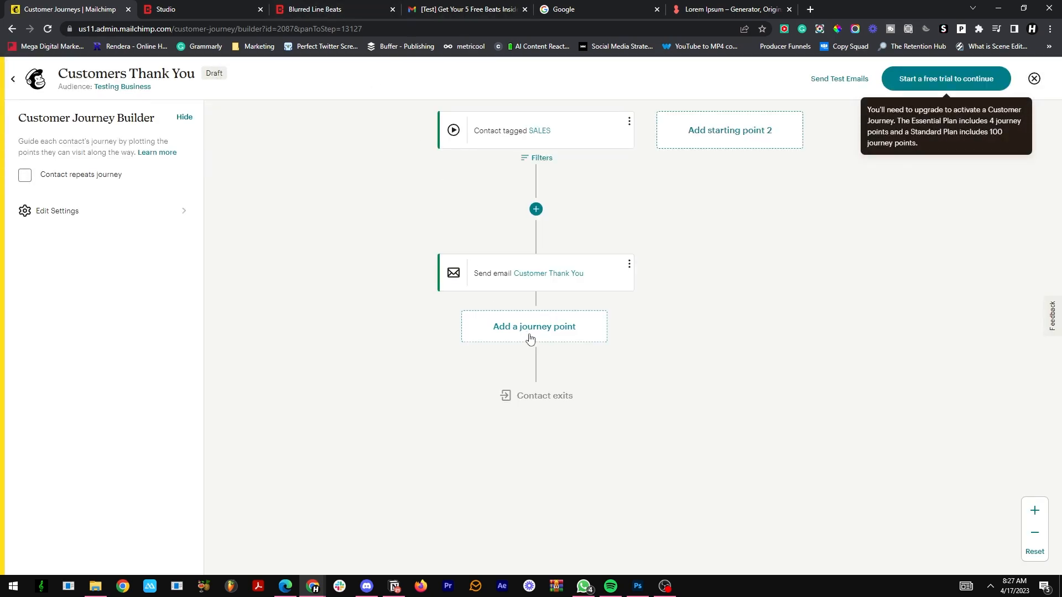
Step: Add a 4-day time delay to the journey after the Customer Thank You email
{"action": "left_click", "coordinate": [530, 338]}
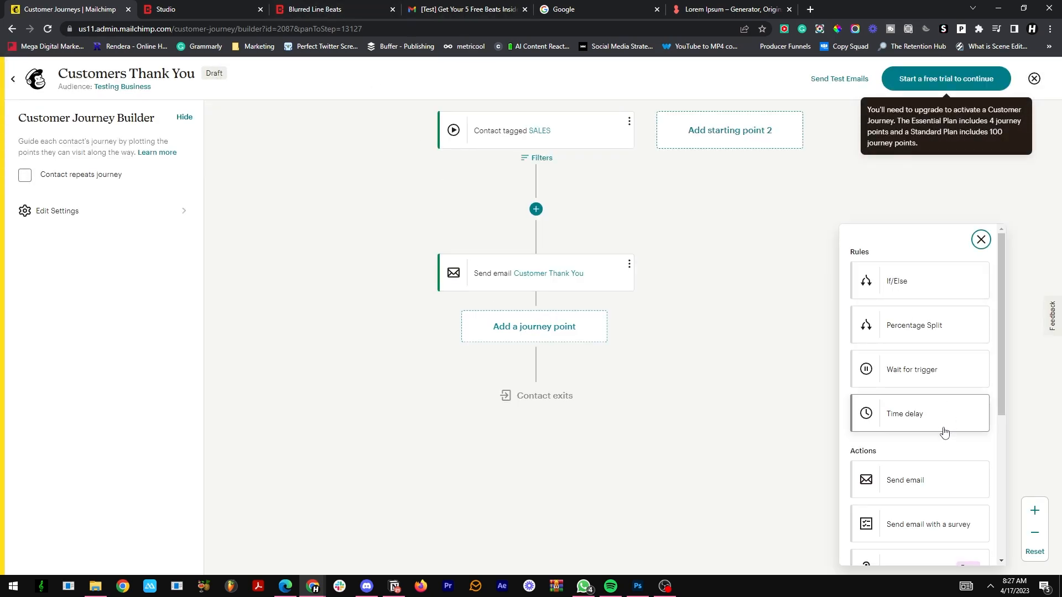
{"action": "left_click", "coordinate": [933, 420]}
{"action": "left_click", "coordinate": [434, 324]}
{"action": "key", "text": "BackSpace"}
{"action": "type", "text": "2"}
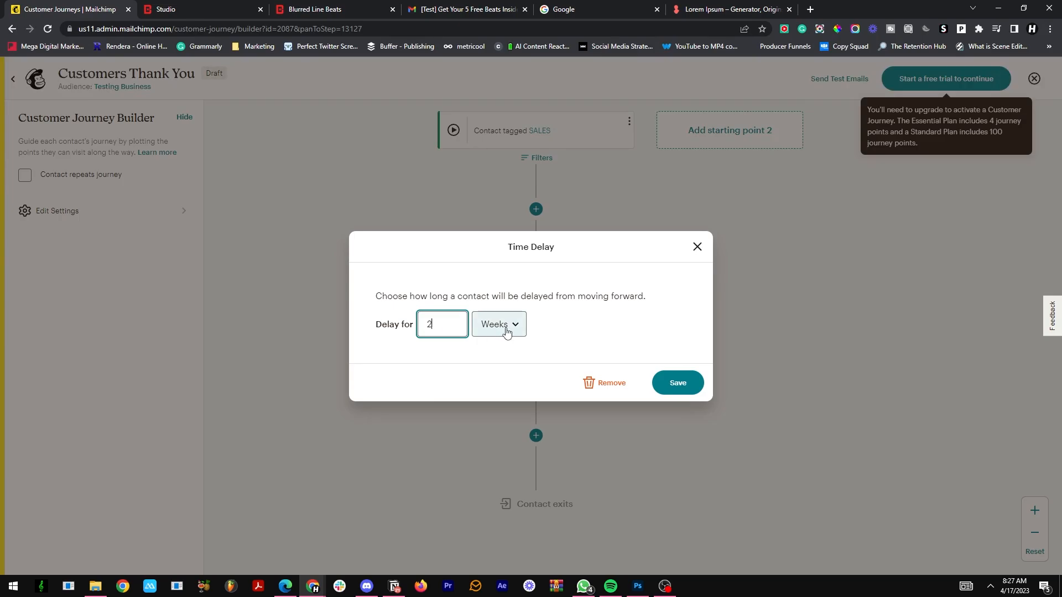
{"action": "left_click", "coordinate": [497, 324]}
{"action": "left_click", "coordinate": [491, 355]}
{"action": "left_click", "coordinate": [434, 324]}
{"action": "key", "text": "BackSpace"}
{"action": "type", "text": "4"}
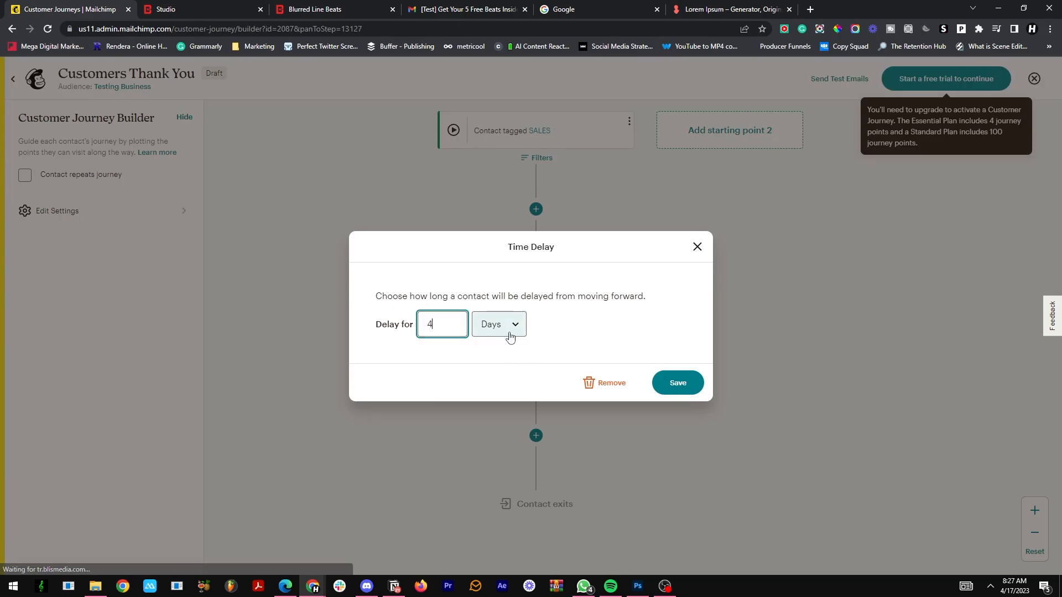
{"action": "left_click", "coordinate": [662, 378]}
{"action": "left_click", "coordinate": [526, 435]}
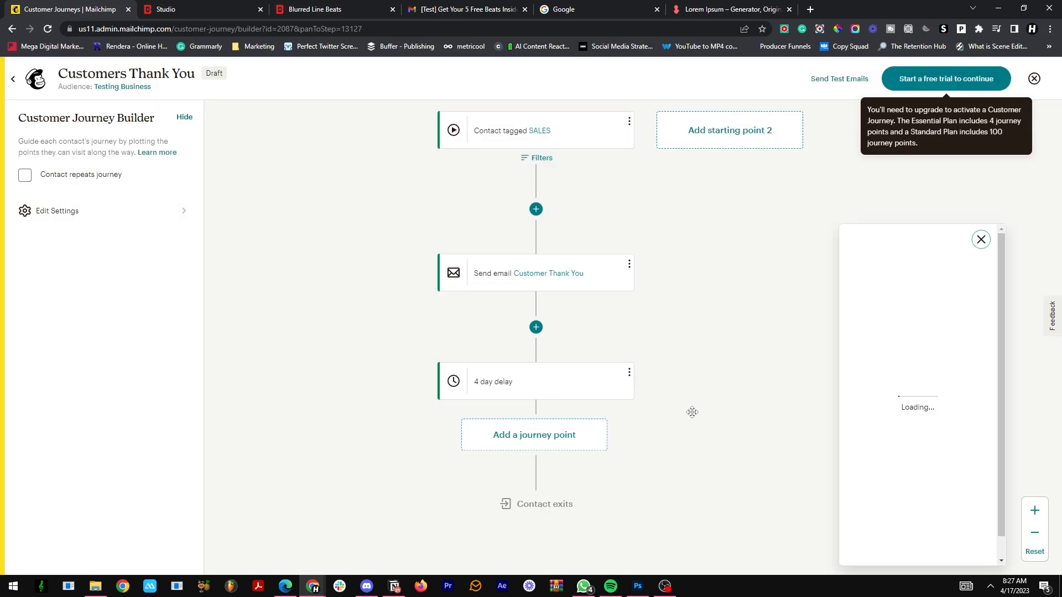
{"action": "left_click", "coordinate": [980, 239]}
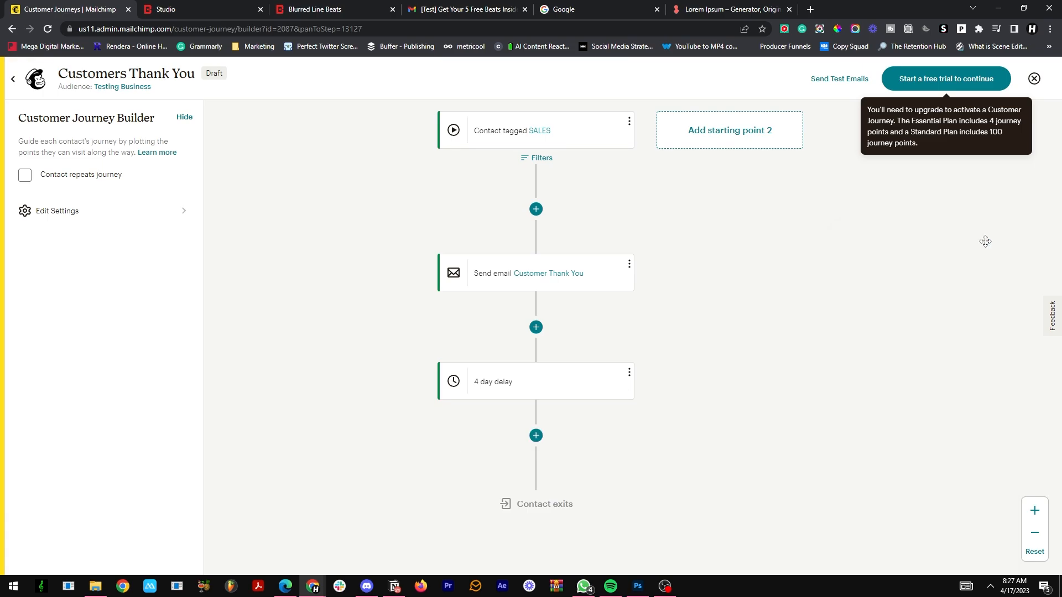
Step: Review the Customers Thank You journey map from the starting point to the contact exit, and save and close it
{"action": "scroll", "coordinate": [923, 256], "scroll_direction": "down", "scroll_amount": 2}
{"action": "scroll", "coordinate": [924, 256], "scroll_direction": "up", "scroll_amount": 4}
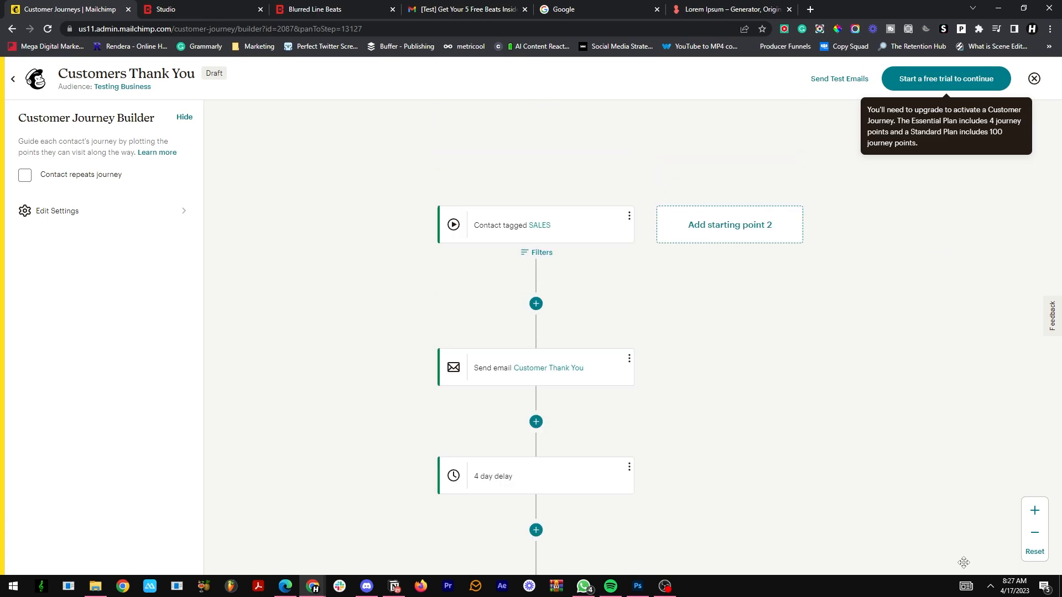
{"action": "scroll", "coordinate": [904, 402], "scroll_direction": "down", "scroll_amount": 4}
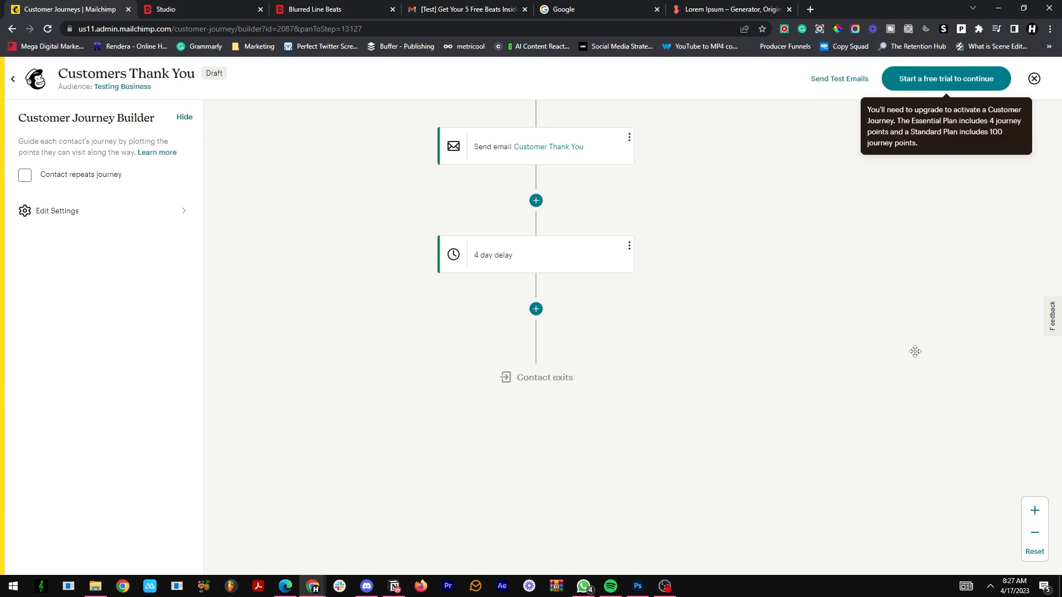
{"action": "scroll", "coordinate": [915, 352], "scroll_direction": "up", "scroll_amount": 5}
{"action": "scroll", "coordinate": [935, 337], "scroll_direction": "down", "scroll_amount": 5}
{"action": "scroll", "coordinate": [617, 325], "scroll_direction": "up", "scroll_amount": 3}
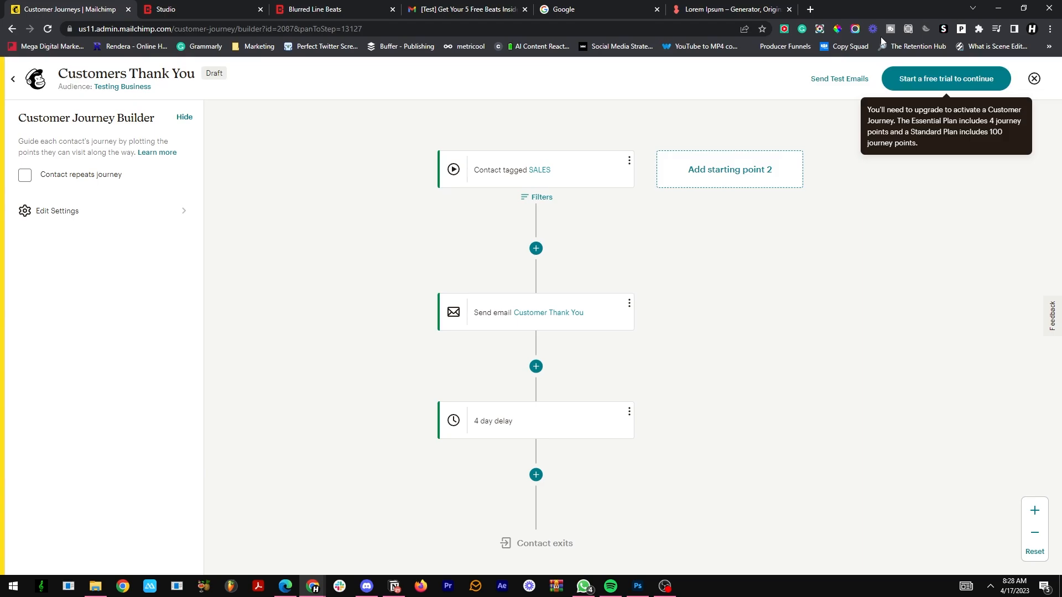
{"action": "left_click", "coordinate": [1034, 78]}
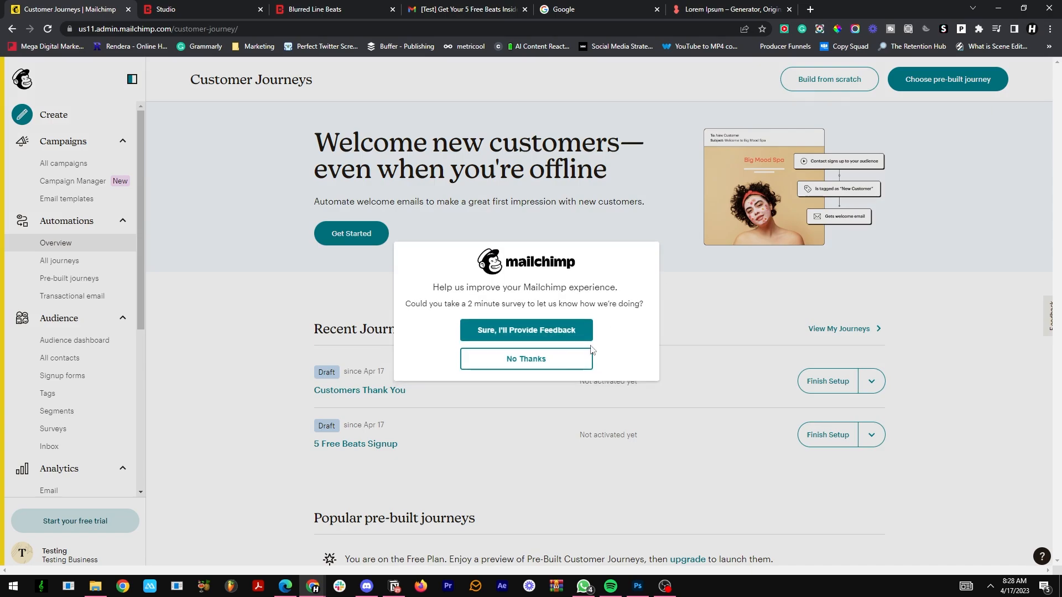
{"action": "left_click", "coordinate": [588, 355]}
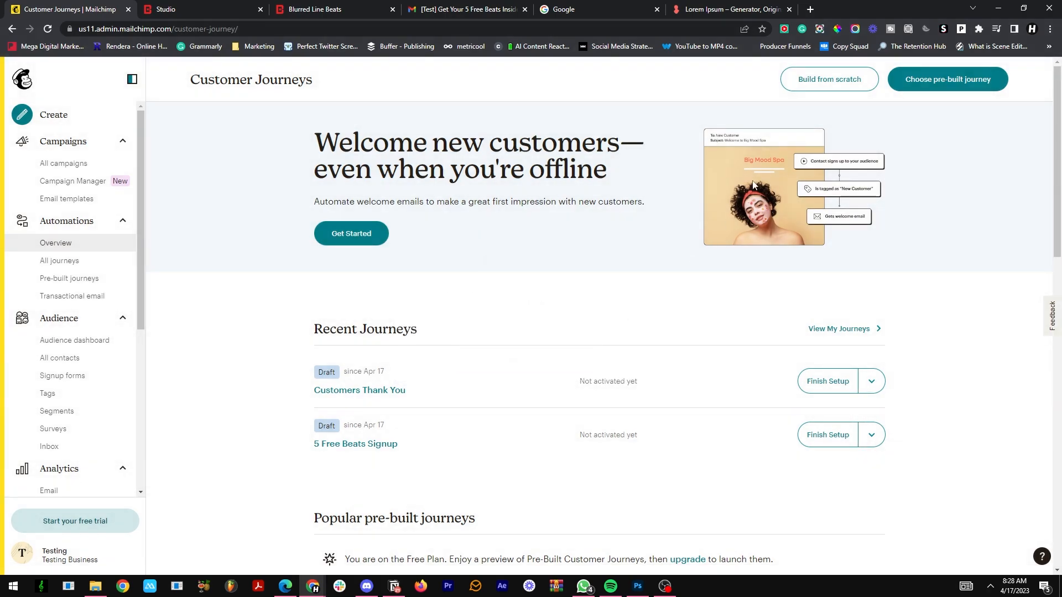
Step: Create a new customer journey from scratch named "Free Download" and start building it
{"action": "left_click", "coordinate": [829, 79]}
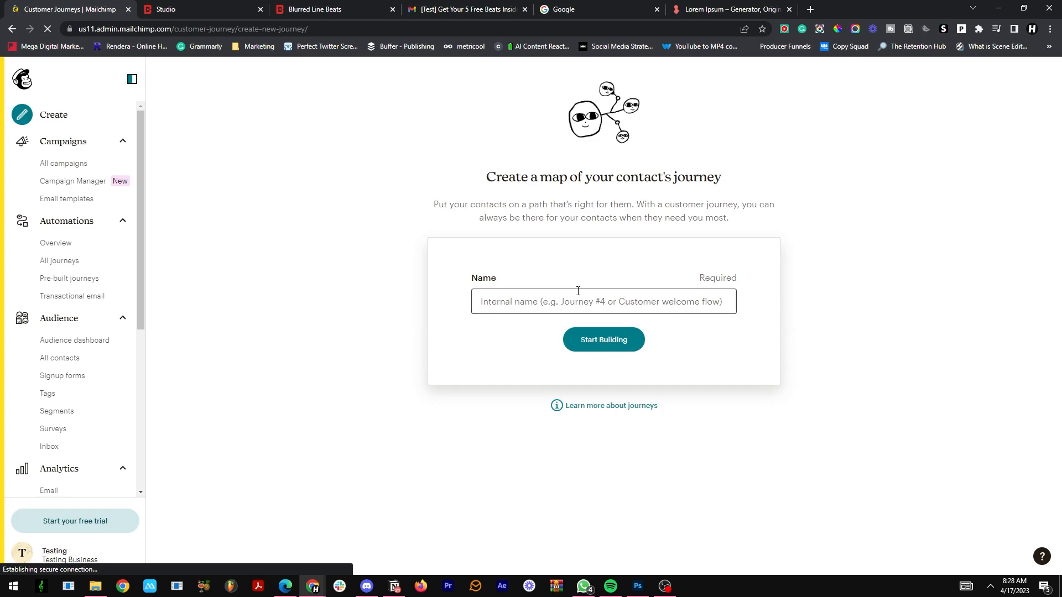
{"action": "left_click", "coordinate": [582, 290]}
{"action": "type", "text": "Free Donwload"}
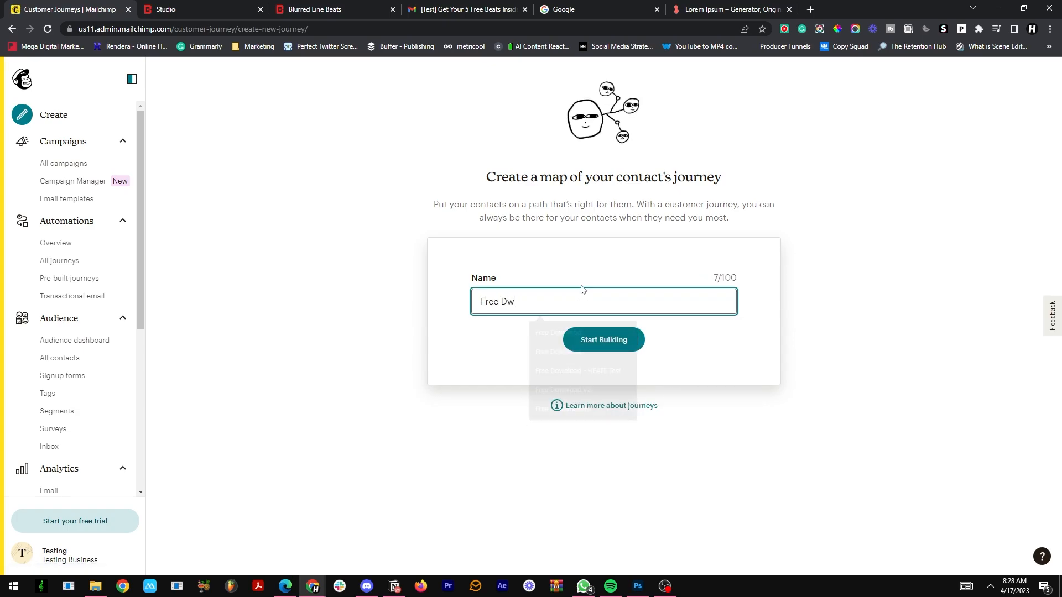
{"action": "key", "text": "BackSpace"}
{"action": "key", "text": "BackSpace"}
{"action": "key", "text": "BackSpace"}
{"action": "key", "text": "BackSpace"}
{"action": "key", "text": "BackSpace"}
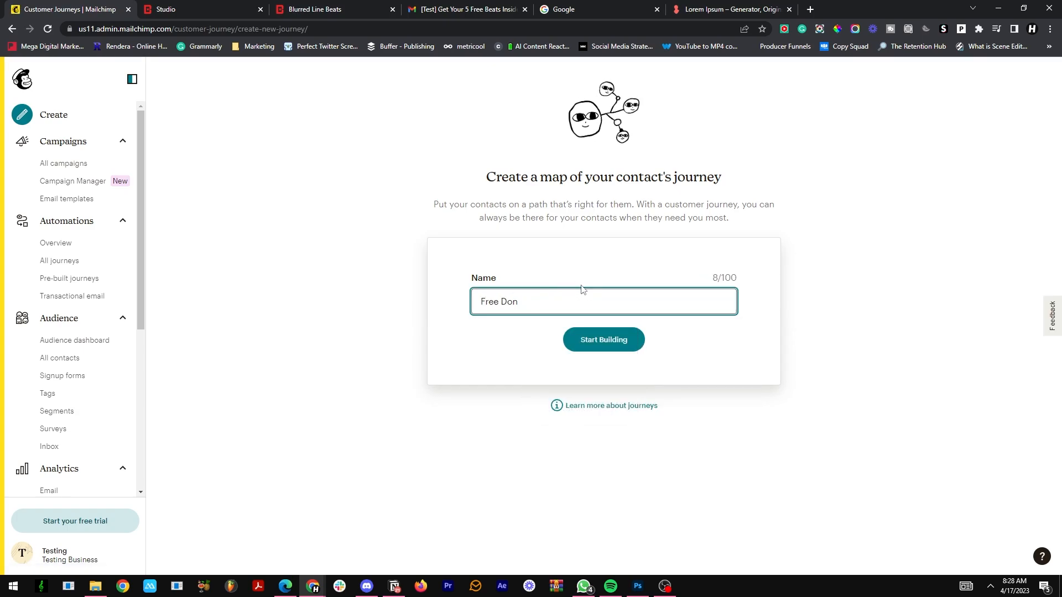
{"action": "type", "text": "wnload"}
{"action": "left_click", "coordinate": [628, 340]}
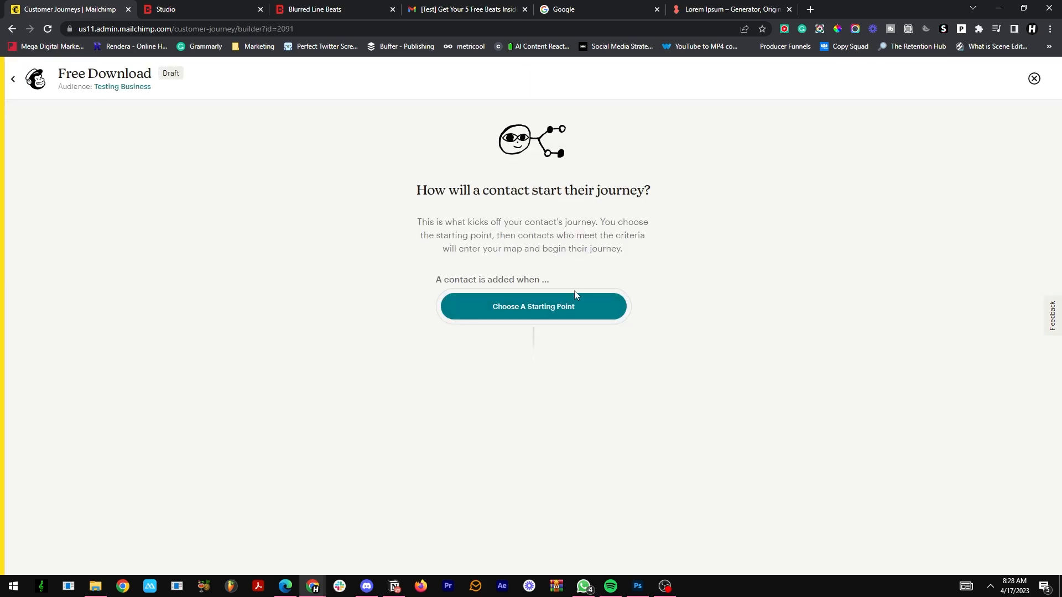
Step: Set the journey's starting point to Tag added with the FREE DOWNLOAD tag and save it
{"action": "right_click", "coordinate": [559, 308]}
{"action": "left_click", "coordinate": [559, 308]}
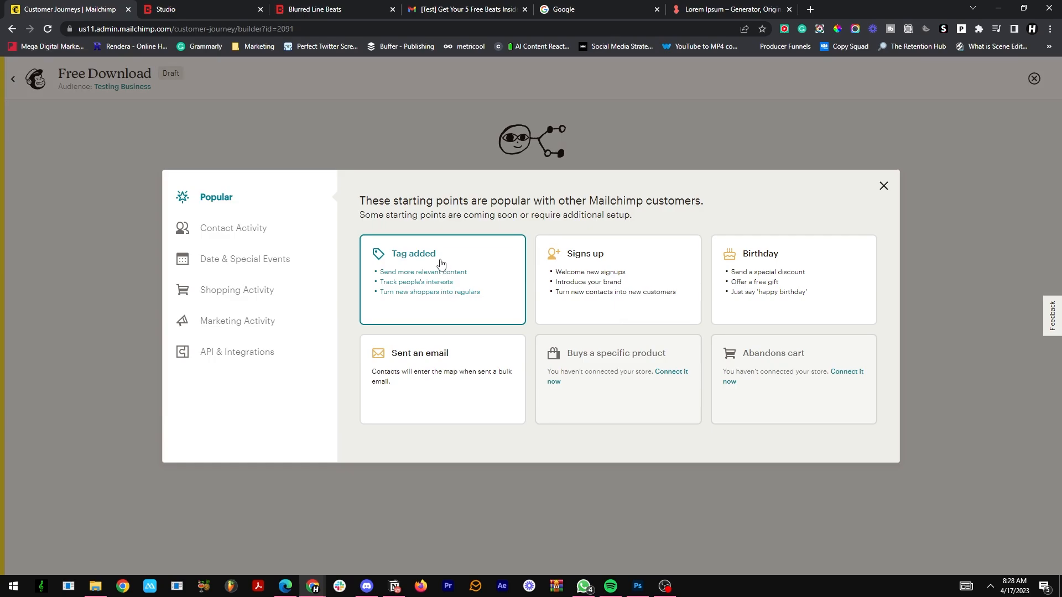
{"action": "left_click", "coordinate": [441, 263]}
{"action": "left_click", "coordinate": [517, 308]}
{"action": "left_click", "coordinate": [402, 335]}
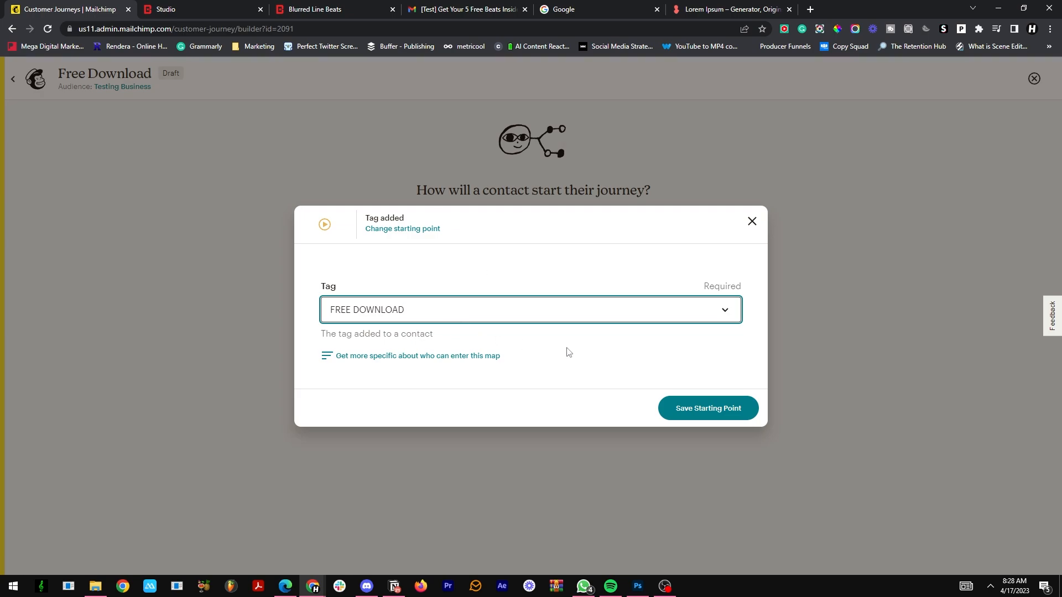
{"action": "left_click", "coordinate": [702, 412]}
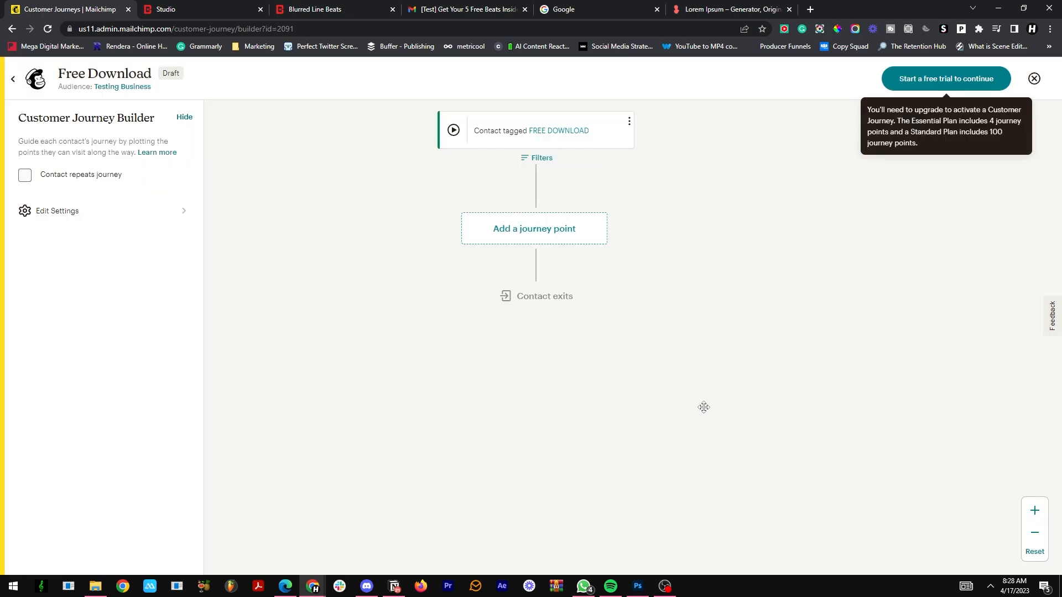
Step: Add a Send email point to the Free Download journey with its default details, and save and close the journey
{"action": "left_click", "coordinate": [525, 233]}
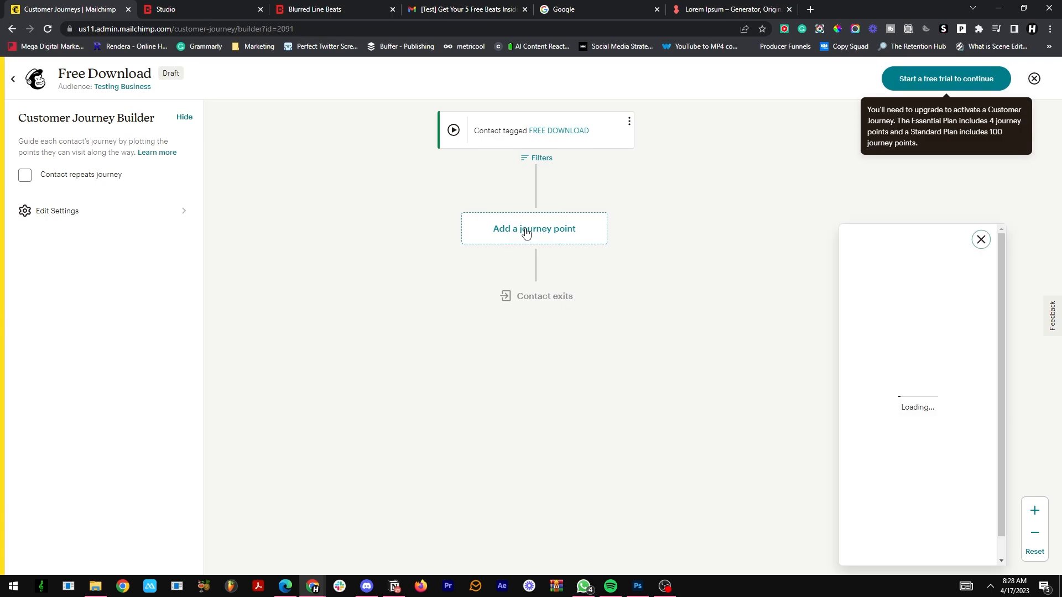
{"action": "left_click", "coordinate": [944, 290]}
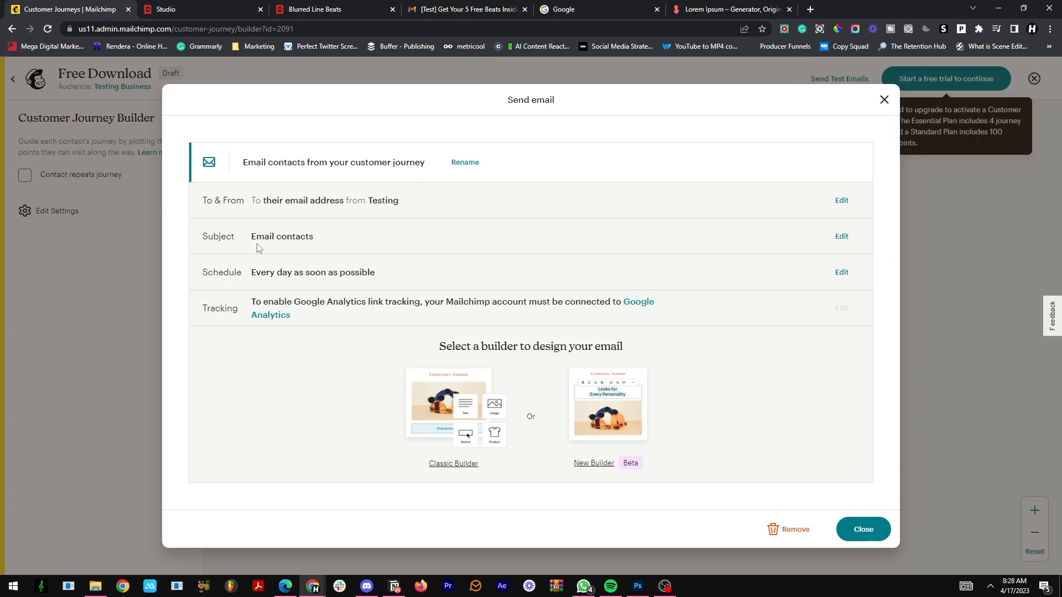
{"action": "left_click_drag", "start_coordinate": [269, 233], "coordinate": [326, 238]}
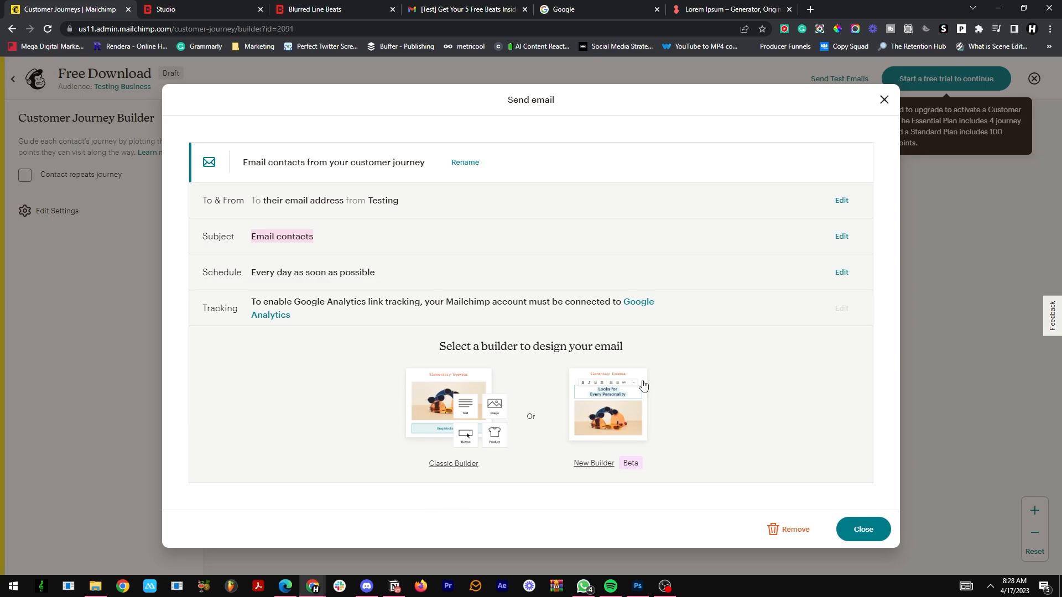
{"action": "left_click", "coordinate": [884, 99]}
{"action": "left_click", "coordinate": [1034, 78]}
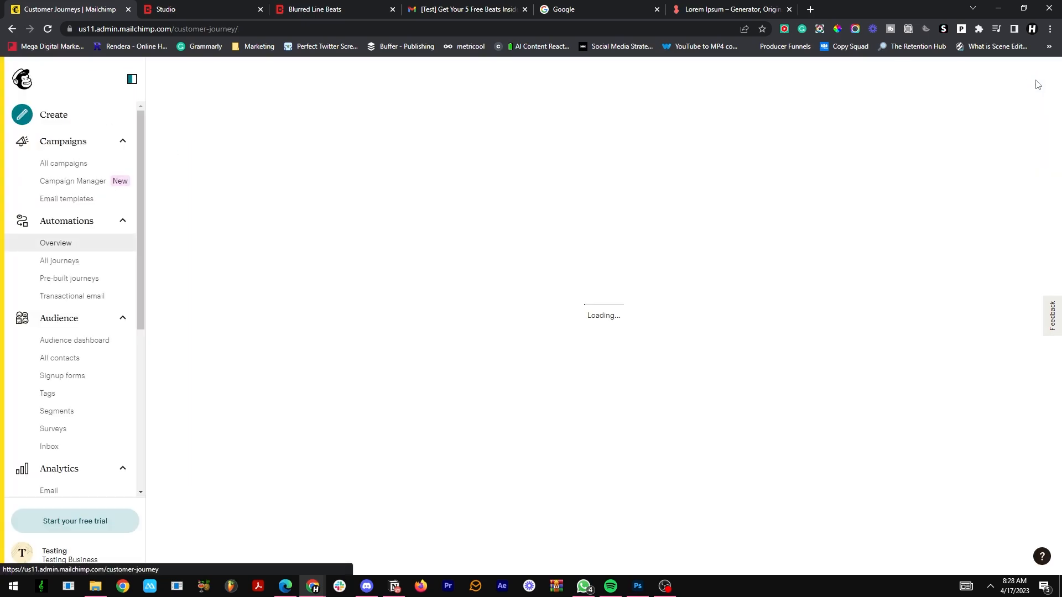
{"action": "scroll", "coordinate": [528, 214], "scroll_direction": "down", "scroll_amount": 2}
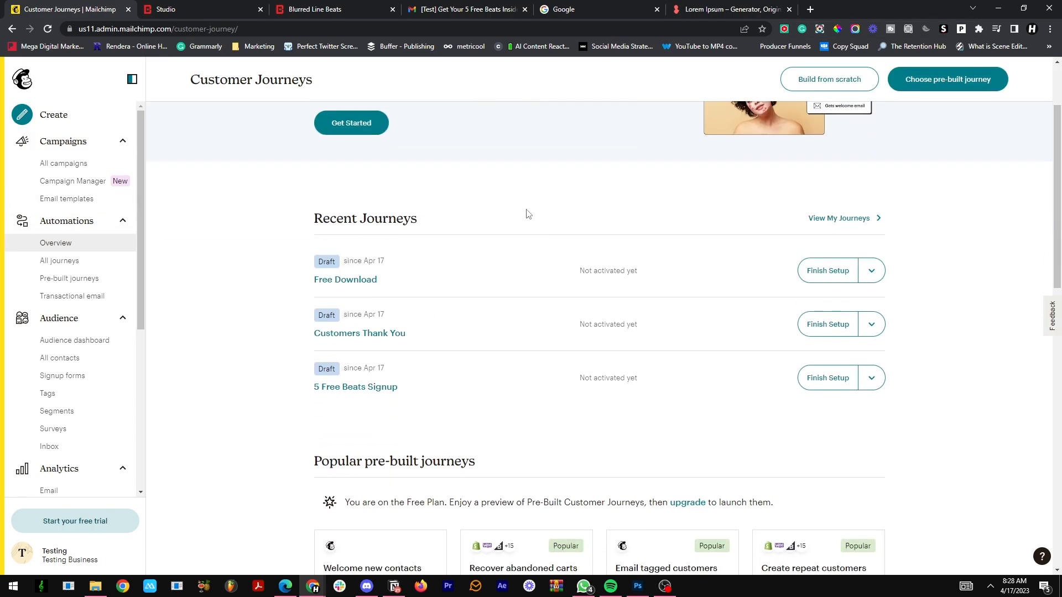
{"action": "scroll", "coordinate": [514, 247], "scroll_direction": "up", "scroll_amount": 2}
{"action": "scroll", "coordinate": [514, 248], "scroll_direction": "down", "scroll_amount": 2}
{"action": "scroll", "coordinate": [515, 247], "scroll_direction": "up", "scroll_amount": 2}
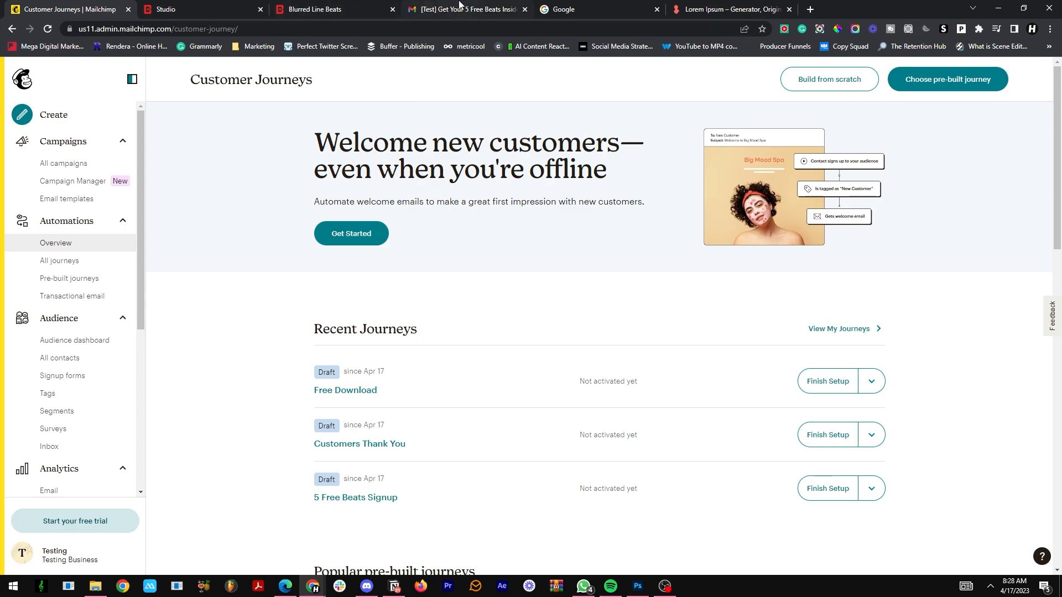
{"action": "mouse_move", "coordinate": [459, 5]}
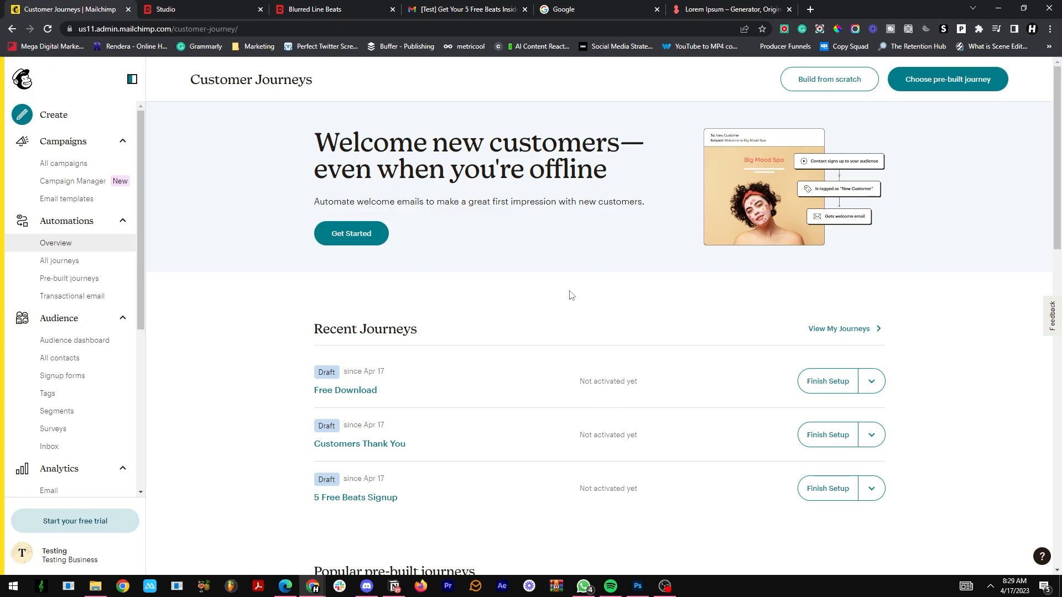
Step: Create a plain-text email campaign named "Weekly campaign 1" and begin its setup
{"action": "left_click", "coordinate": [67, 164]}
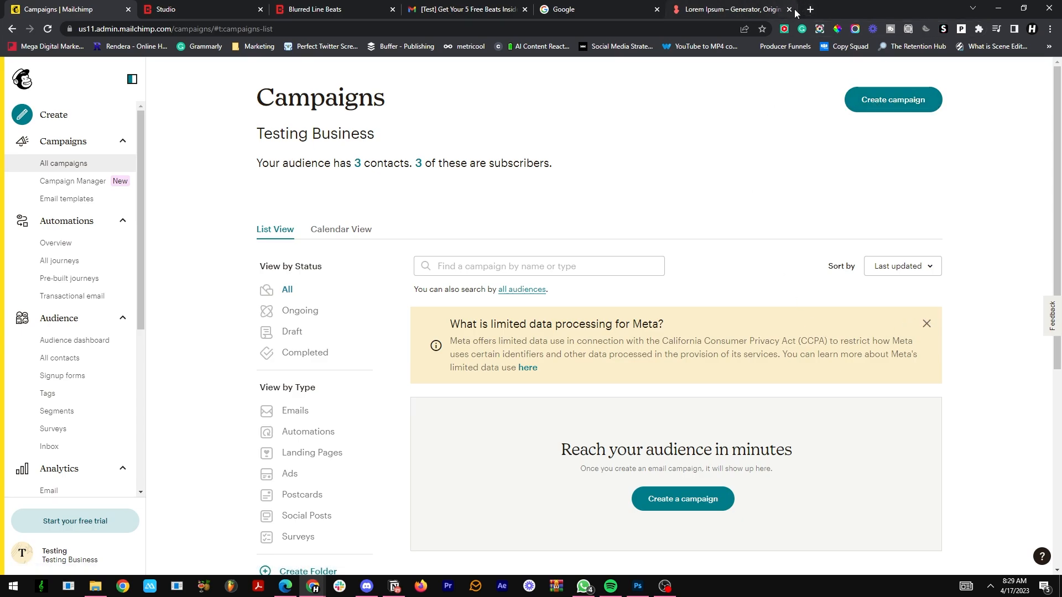
{"action": "left_click", "coordinate": [896, 102]}
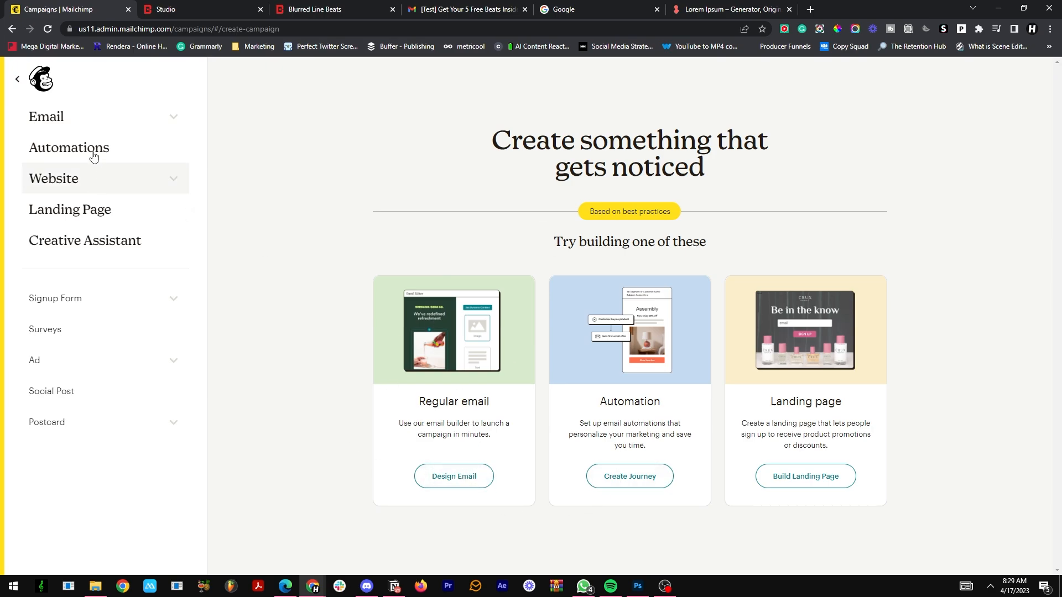
{"action": "left_click", "coordinate": [140, 110]}
{"action": "left_click", "coordinate": [99, 177]}
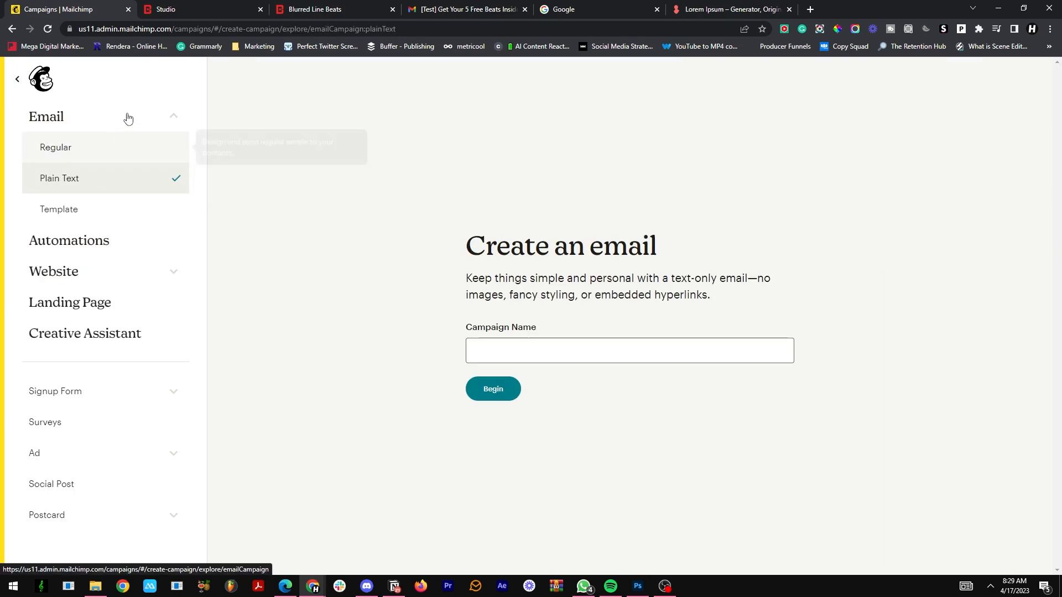
{"action": "left_click", "coordinate": [540, 358]}
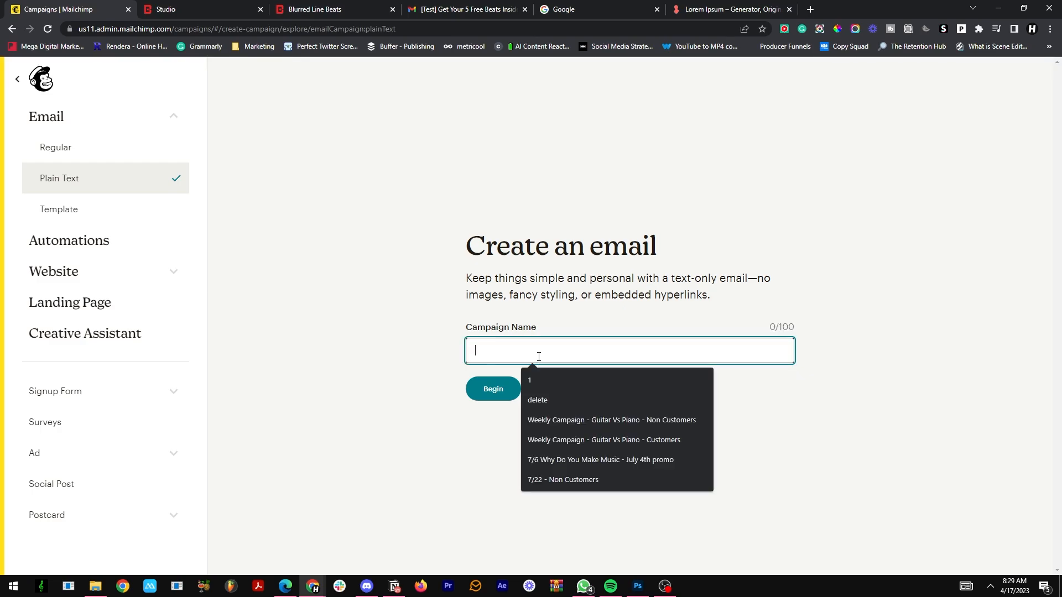
{"action": "type", "text": "Weekly campaign 1"}
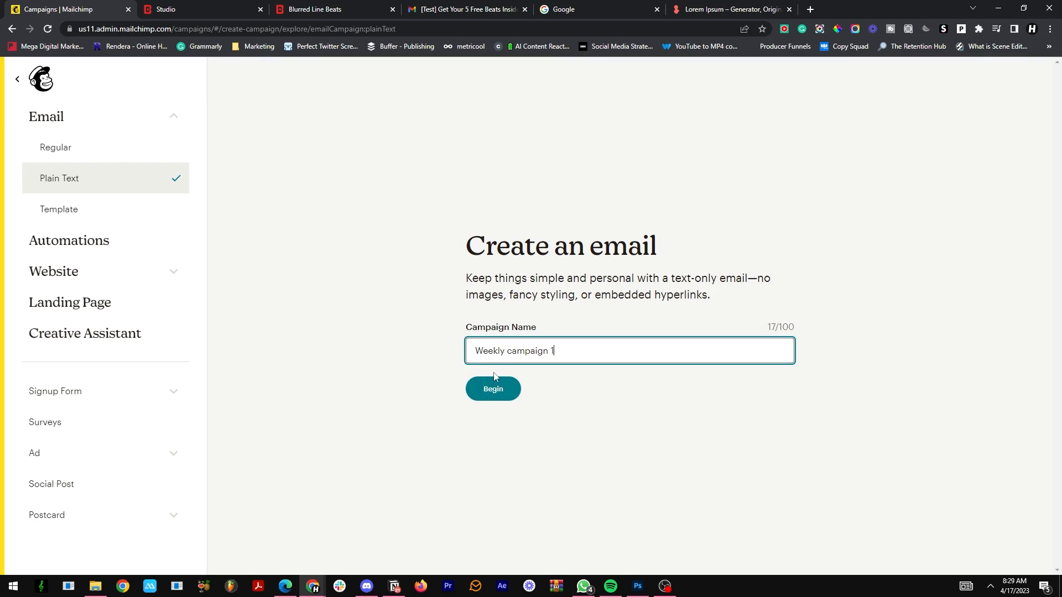
{"action": "left_click", "coordinate": [493, 384]}
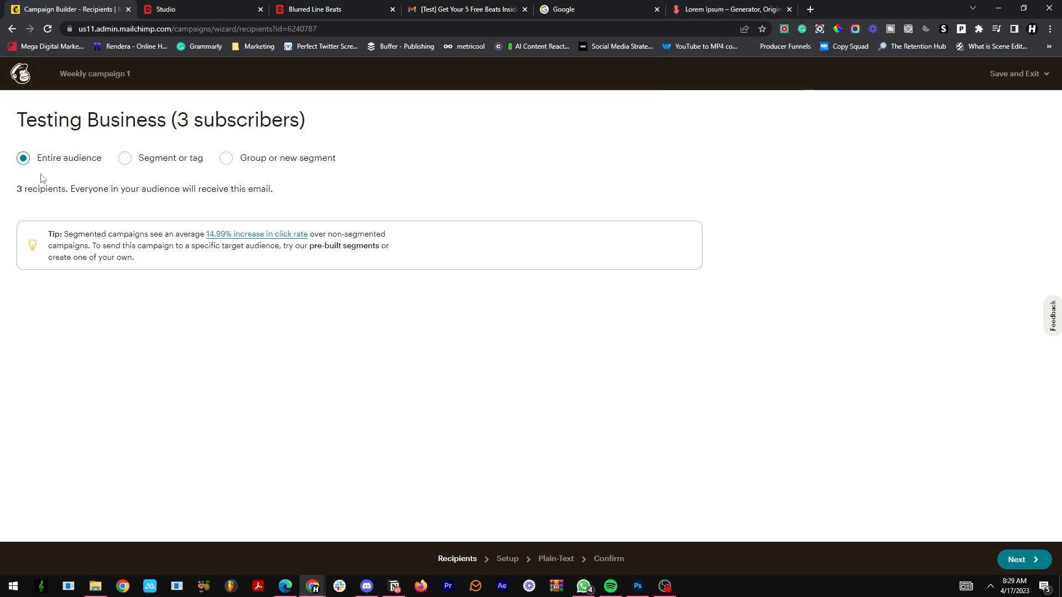
Step: Limit the campaign's recipients by segment or tag, choosing the SALES tag
{"action": "left_click", "coordinate": [126, 163]}
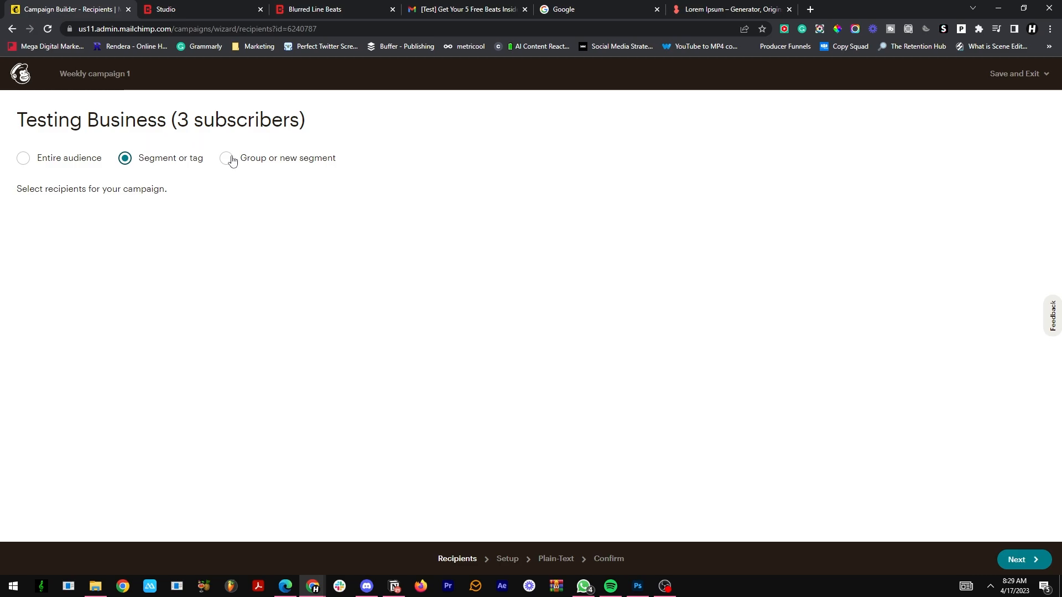
{"action": "left_click", "coordinate": [232, 161]}
{"action": "left_click", "coordinate": [143, 161]}
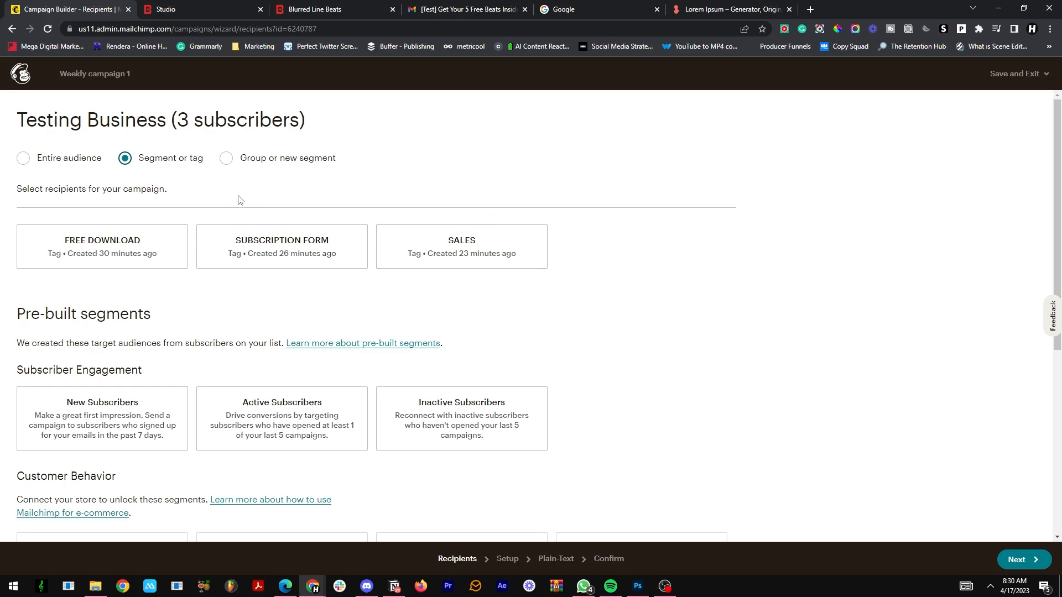
{"action": "left_click", "coordinate": [397, 261]}
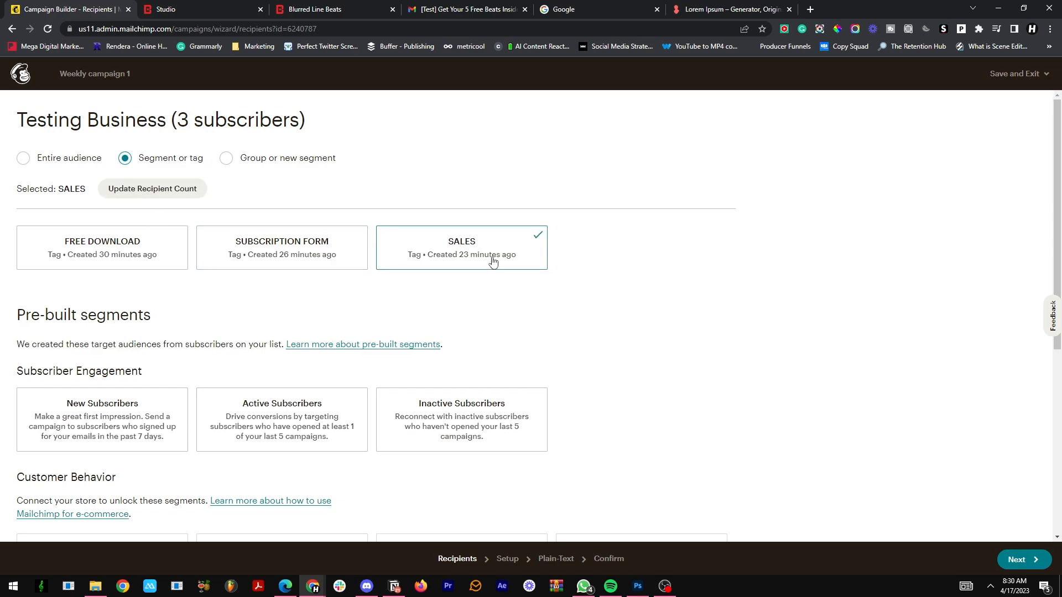
{"action": "scroll", "coordinate": [461, 238], "scroll_direction": "down", "scroll_amount": 2}
{"action": "scroll", "coordinate": [459, 236], "scroll_direction": "up", "scroll_amount": 2}
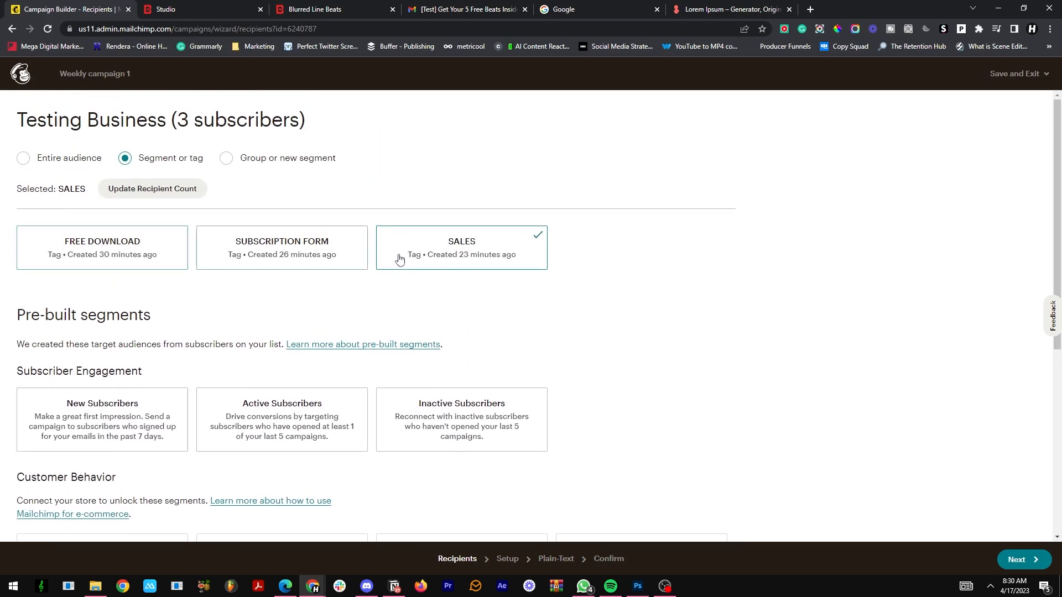
Step: Try the FREE DOWNLOAD, SUBSCRIPTION FORM and SALES tags in turn as the campaign's recipients
{"action": "left_click", "coordinate": [151, 259]}
{"action": "left_click", "coordinate": [299, 256]}
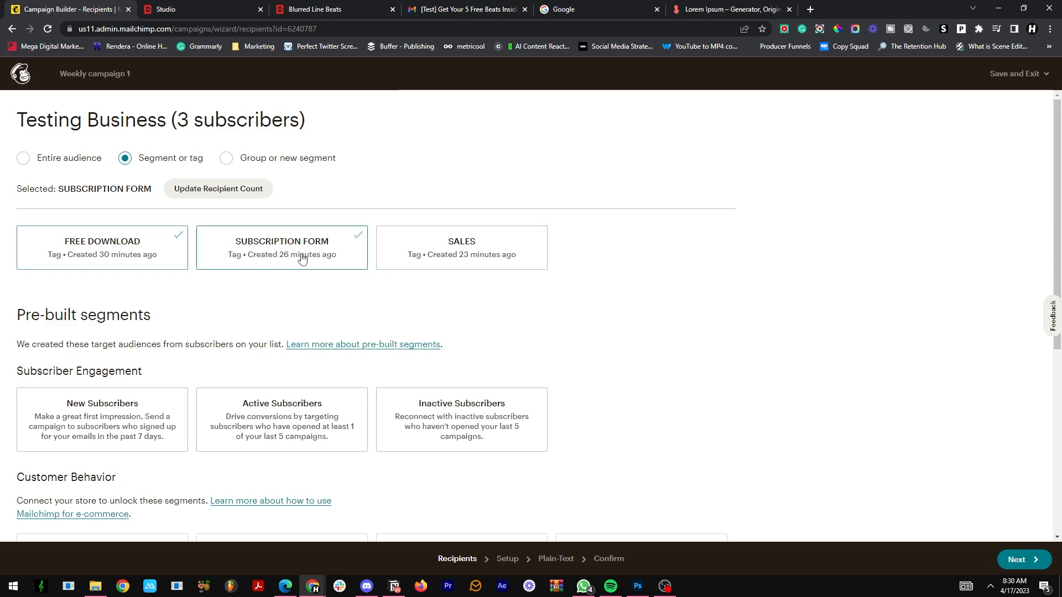
{"action": "left_click", "coordinate": [416, 247]}
{"action": "left_click", "coordinate": [150, 253]}
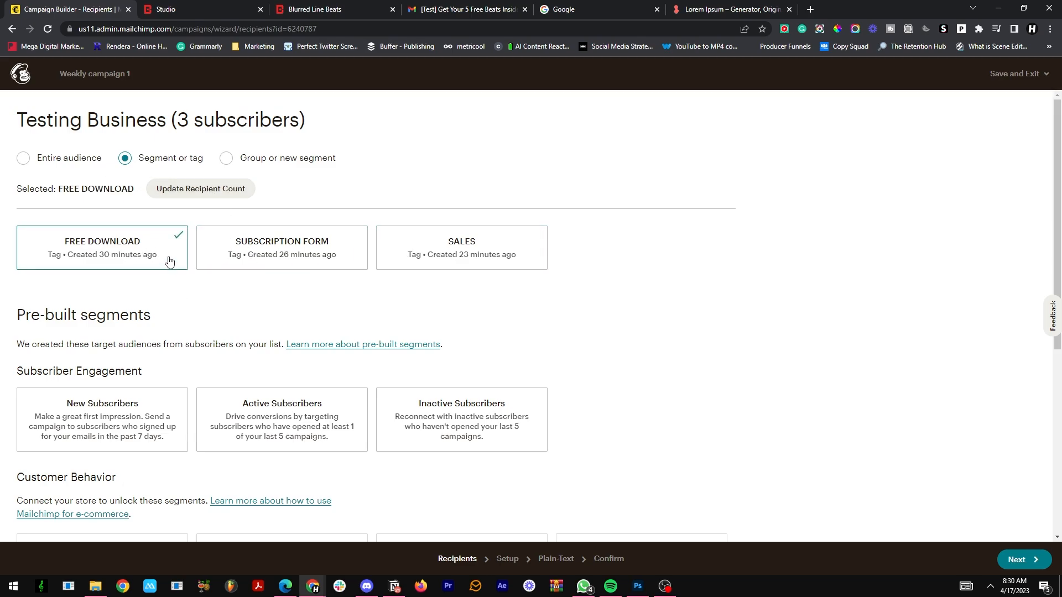
{"action": "left_click", "coordinate": [272, 257]}
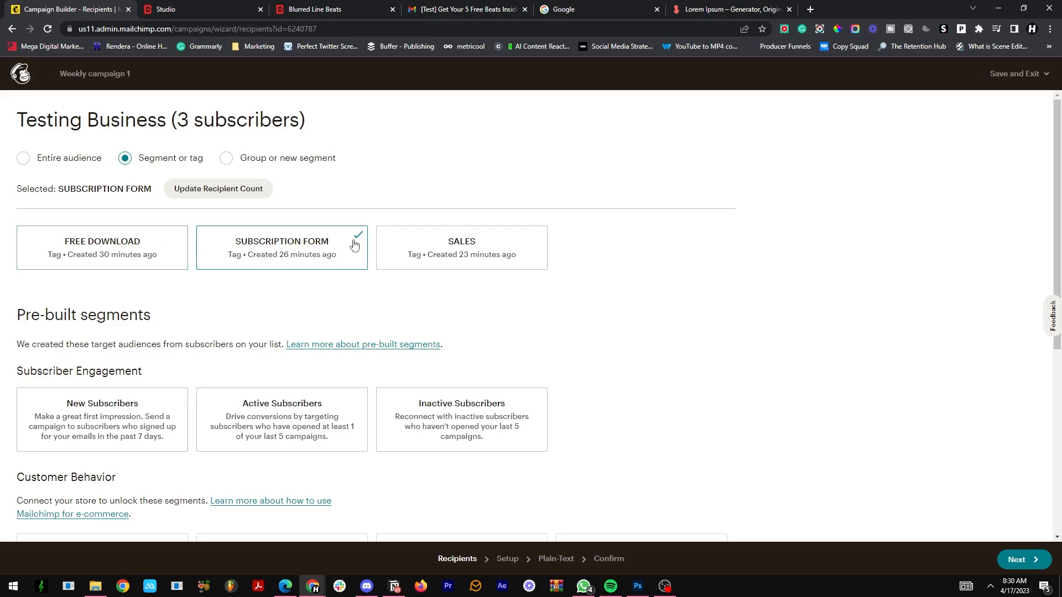
{"action": "left_click", "coordinate": [459, 244]}
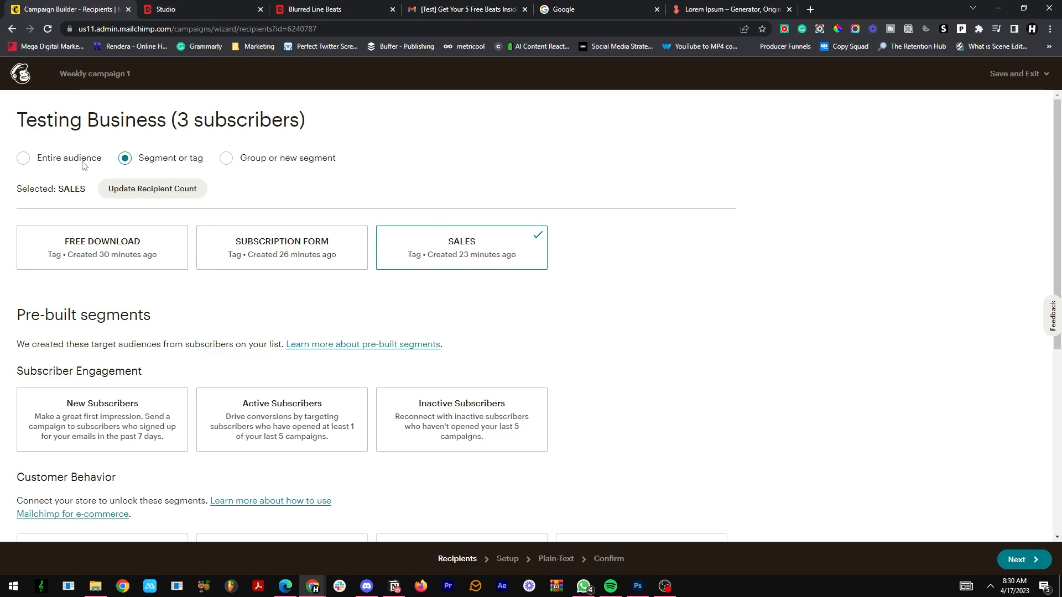
Step: Set the campaign's recipients back to the entire audience
{"action": "left_click", "coordinate": [57, 161]}
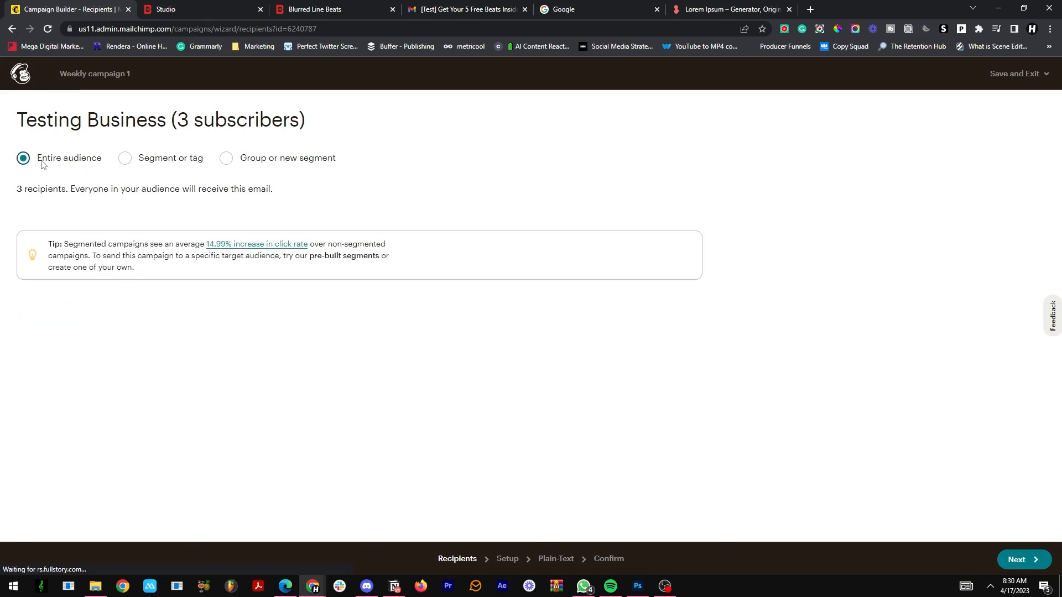
{"action": "left_click", "coordinate": [126, 158]}
{"action": "left_click", "coordinate": [56, 159]}
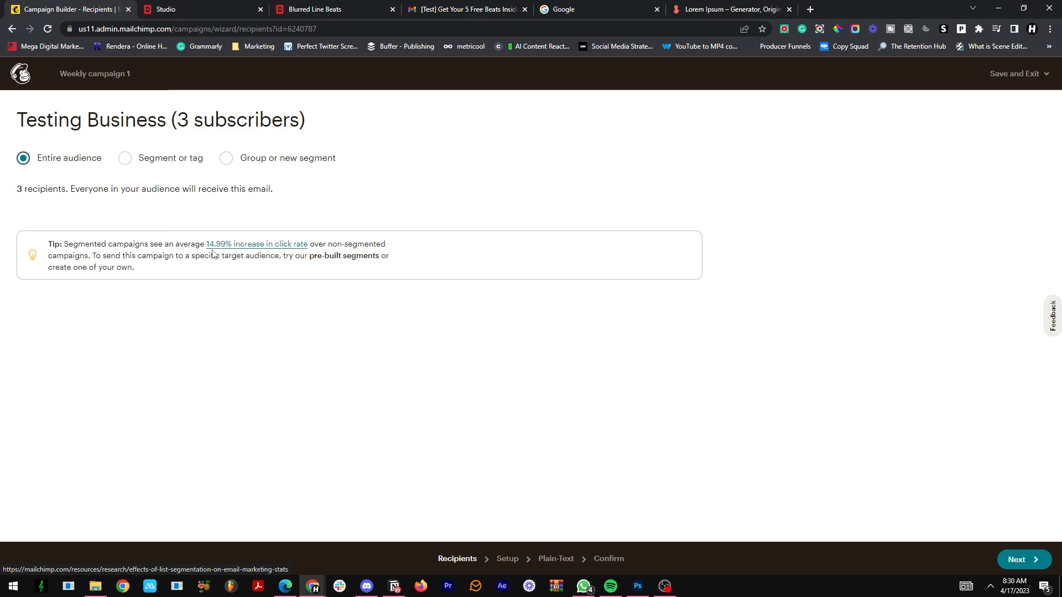
{"action": "left_click", "coordinate": [126, 160]}
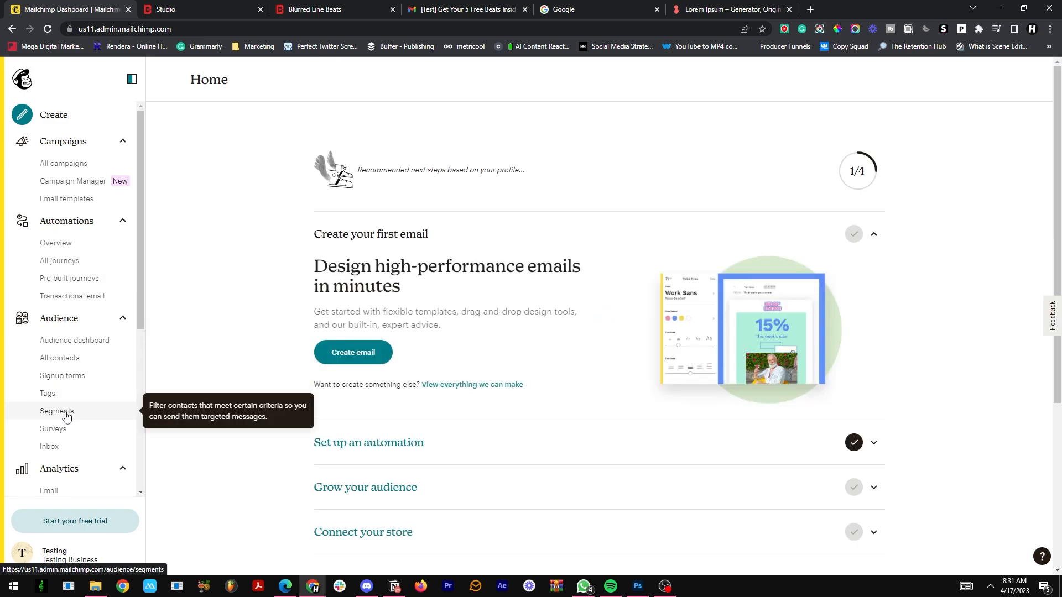
Step: Start a new audience segment named "Artists who haven't purchased before"
{"action": "left_click", "coordinate": [67, 416]}
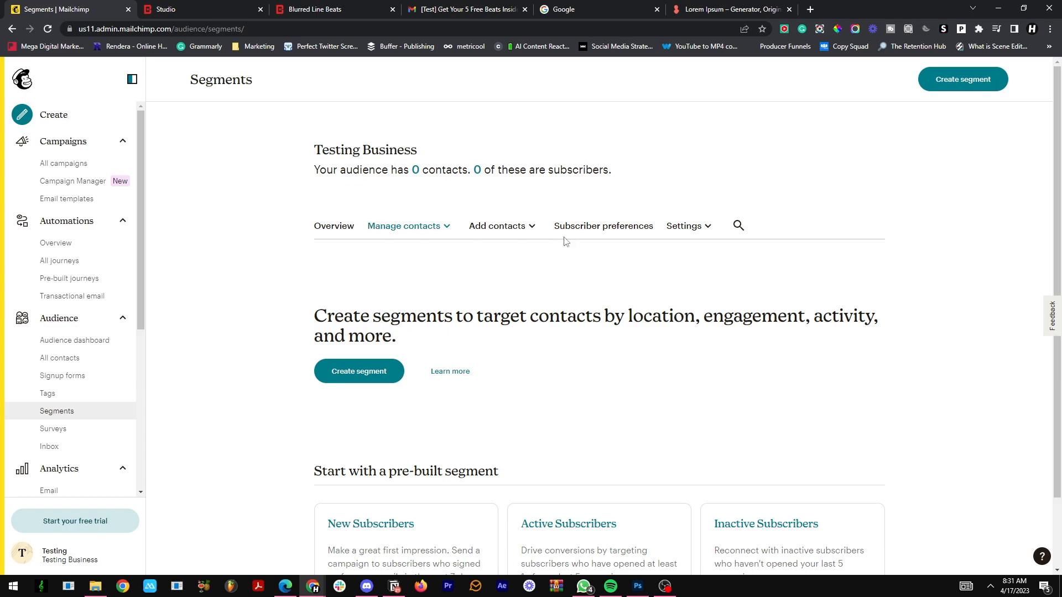
{"action": "scroll", "coordinate": [457, 382], "scroll_direction": "down", "scroll_amount": 1}
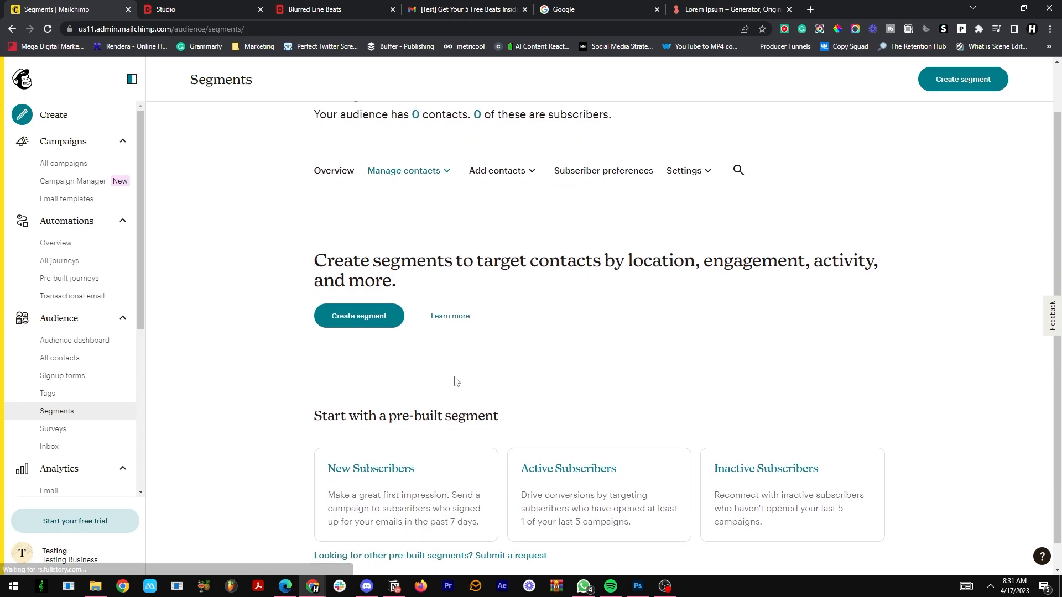
{"action": "scroll", "coordinate": [456, 381], "scroll_direction": "up", "scroll_amount": 1}
{"action": "left_click", "coordinate": [365, 370]}
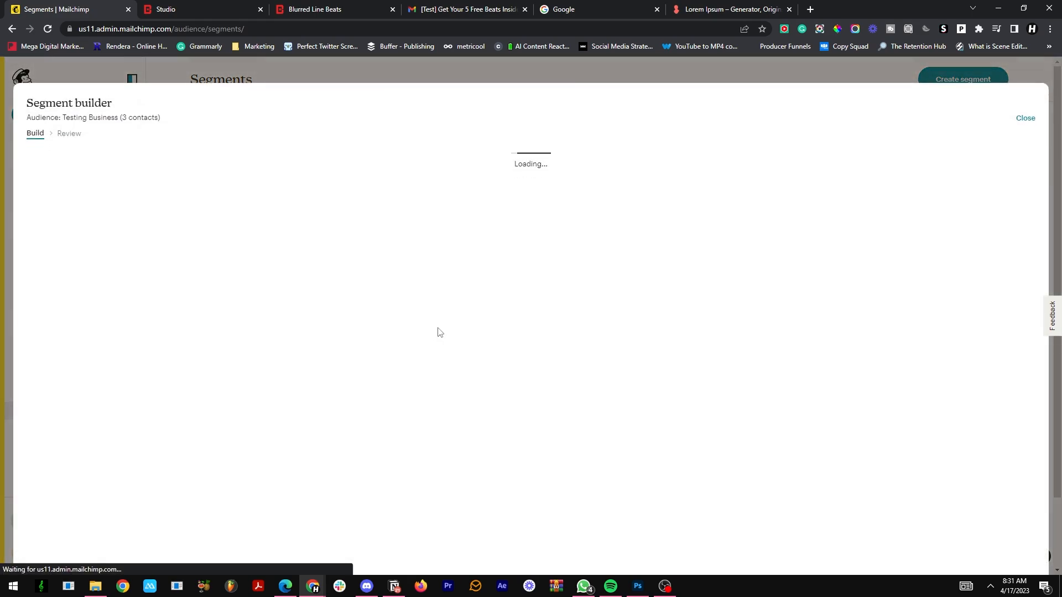
{"action": "left_click", "coordinate": [65, 209]}
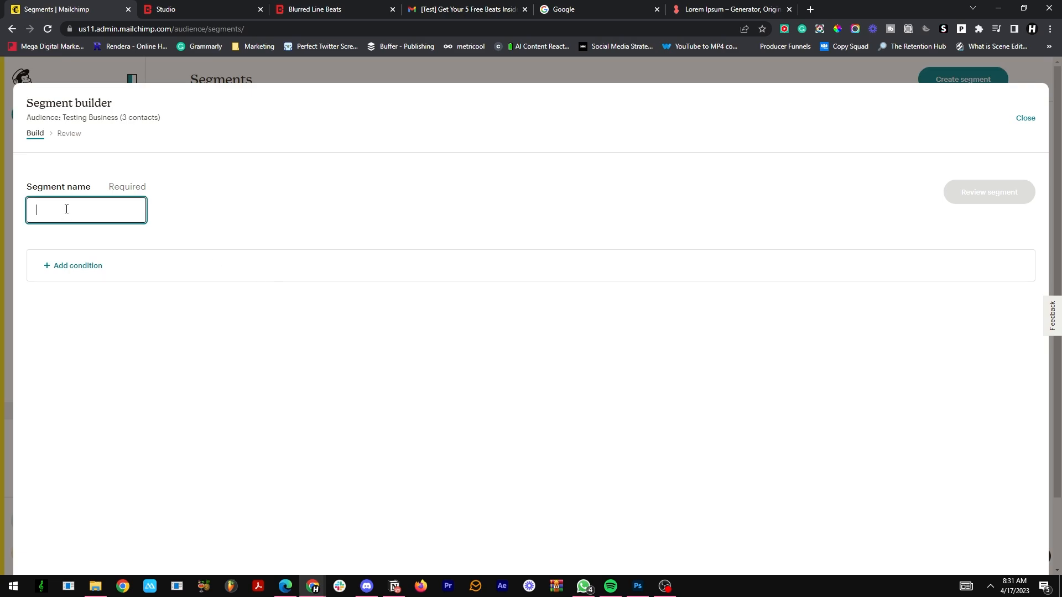
{"action": "type", "text": "Po"}
{"action": "type", "text": "Artists w"}
{"action": "type", "text": "ho hae"}
{"action": "key", "text": "BackSpace"}
{"action": "type", "text": "ven't purchased before"}
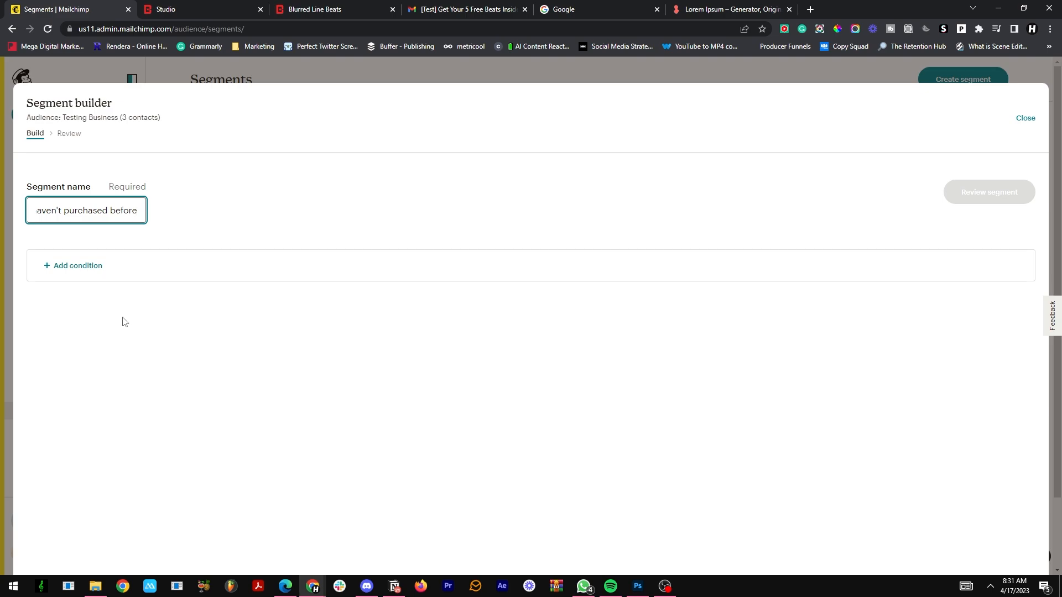
Step: Add a tag condition to the segment that matches contacts not tagged SALES
{"action": "left_click", "coordinate": [62, 271]}
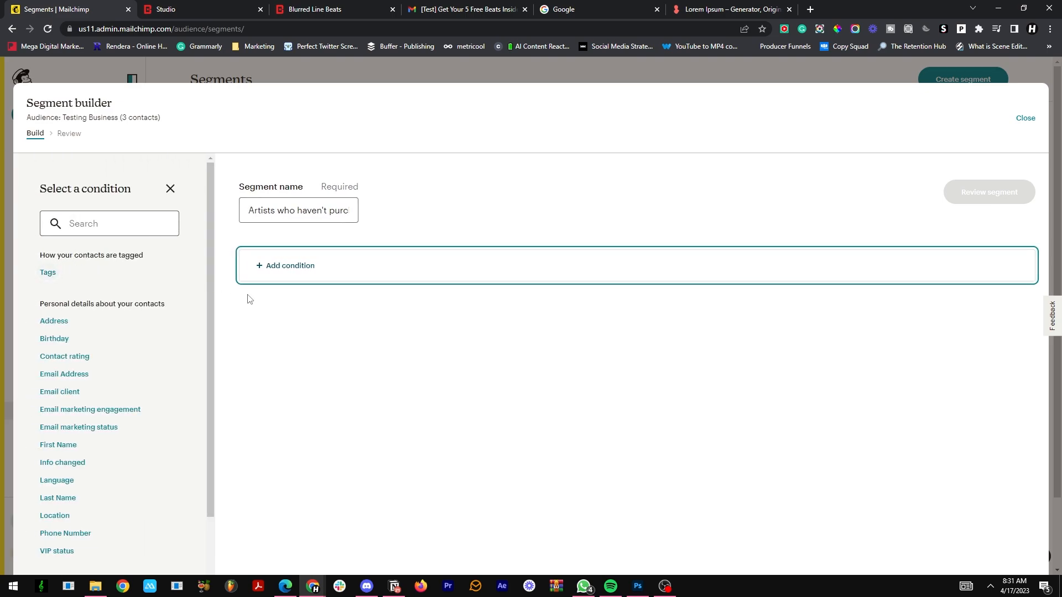
{"action": "left_click", "coordinate": [44, 273]}
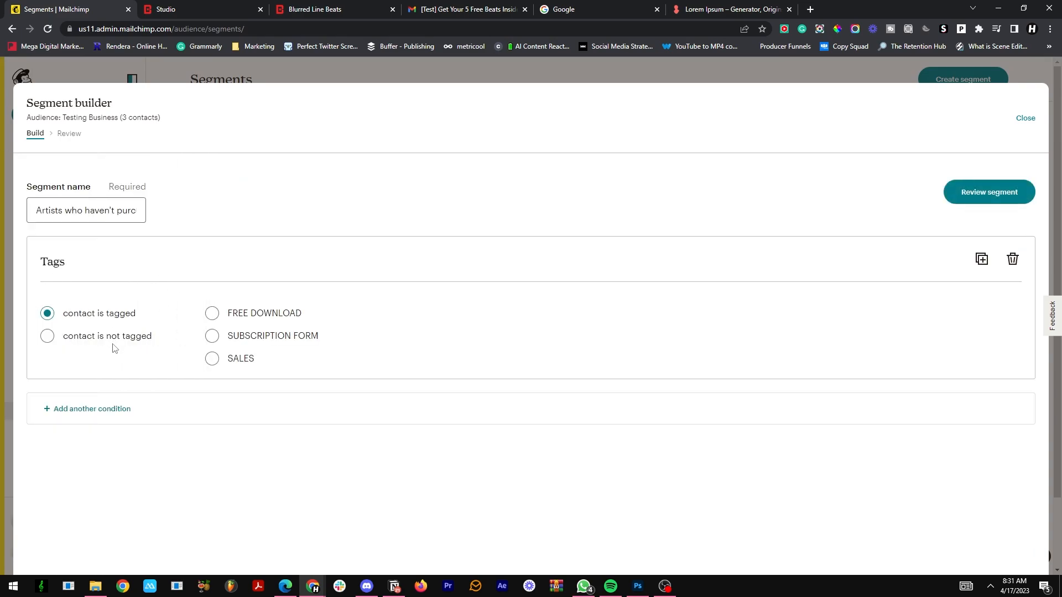
{"action": "left_click", "coordinate": [47, 336]}
{"action": "left_click", "coordinate": [212, 360]}
{"action": "left_click_drag", "start_coordinate": [37, 210], "coordinate": [145, 206]}
{"action": "left_click", "coordinate": [130, 210]}
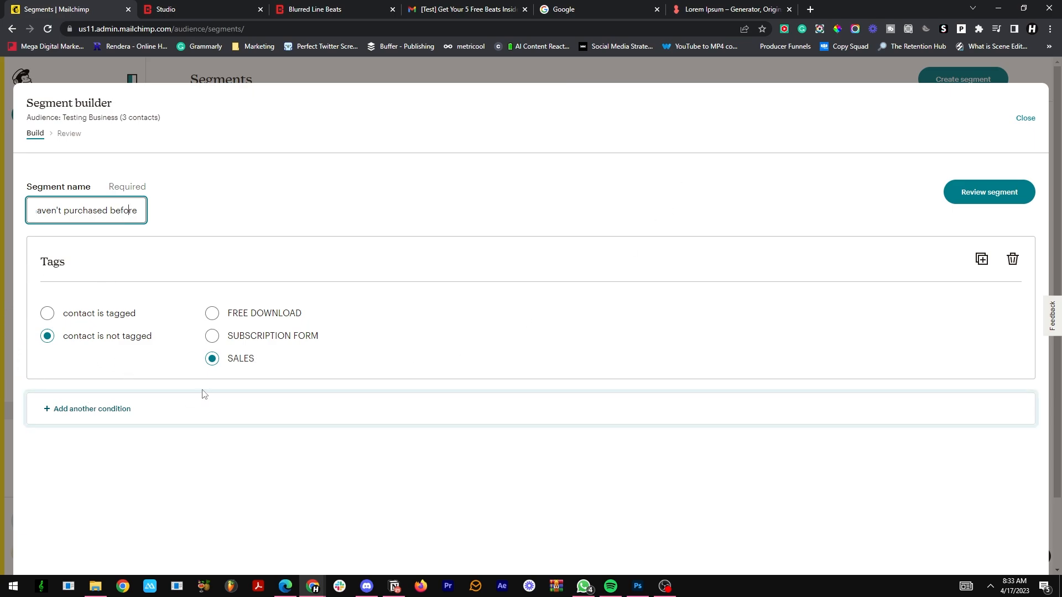
Step: Review the non-purchaser segment's conditions and matching contacts, and save the segment
{"action": "left_click", "coordinate": [997, 190]}
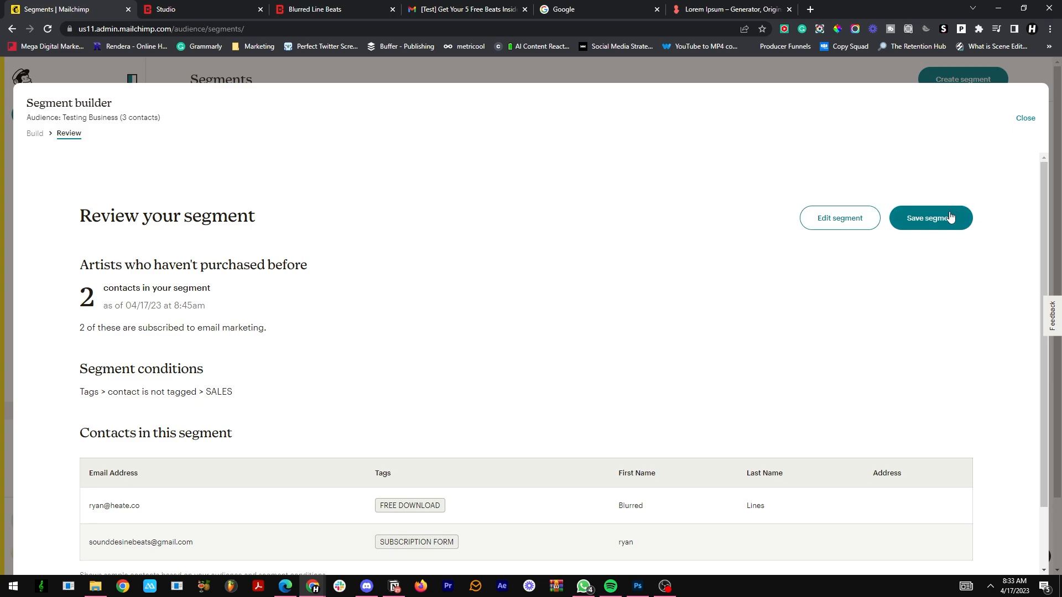
{"action": "scroll", "coordinate": [79, 456], "scroll_direction": "down", "scroll_amount": 2}
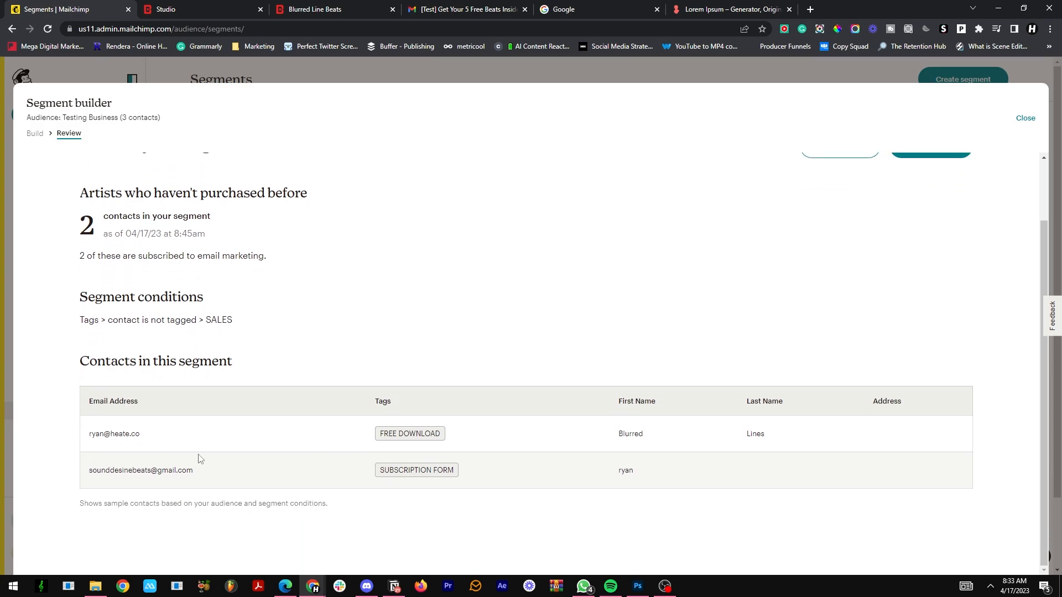
{"action": "scroll", "coordinate": [728, 330], "scroll_direction": "up", "scroll_amount": 2}
{"action": "left_click", "coordinate": [931, 221]}
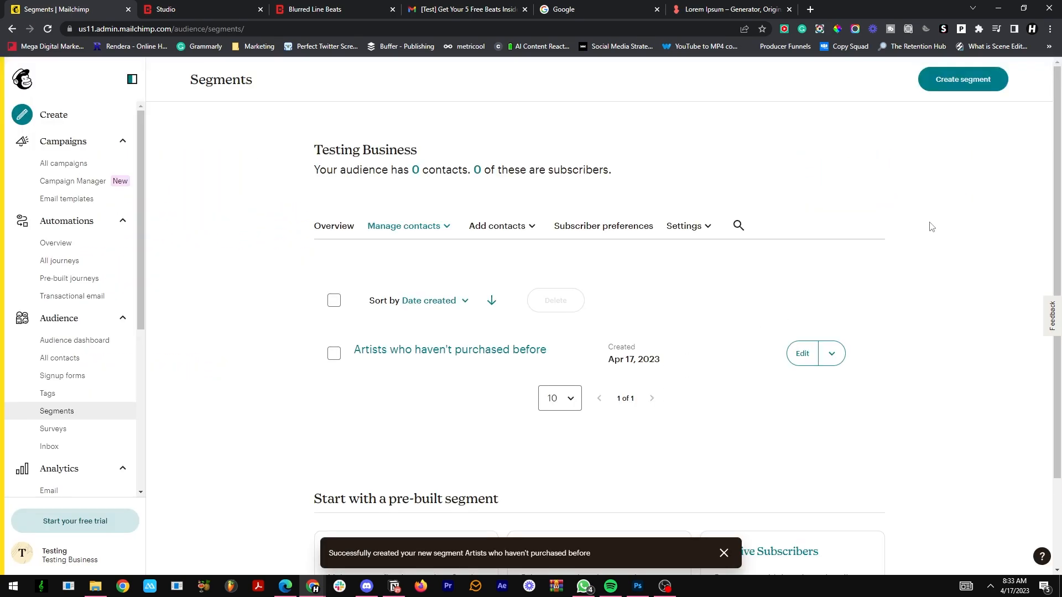
Step: Create and save a second segment named "Customers All time" for contacts tagged SALES
{"action": "left_click", "coordinate": [962, 79]}
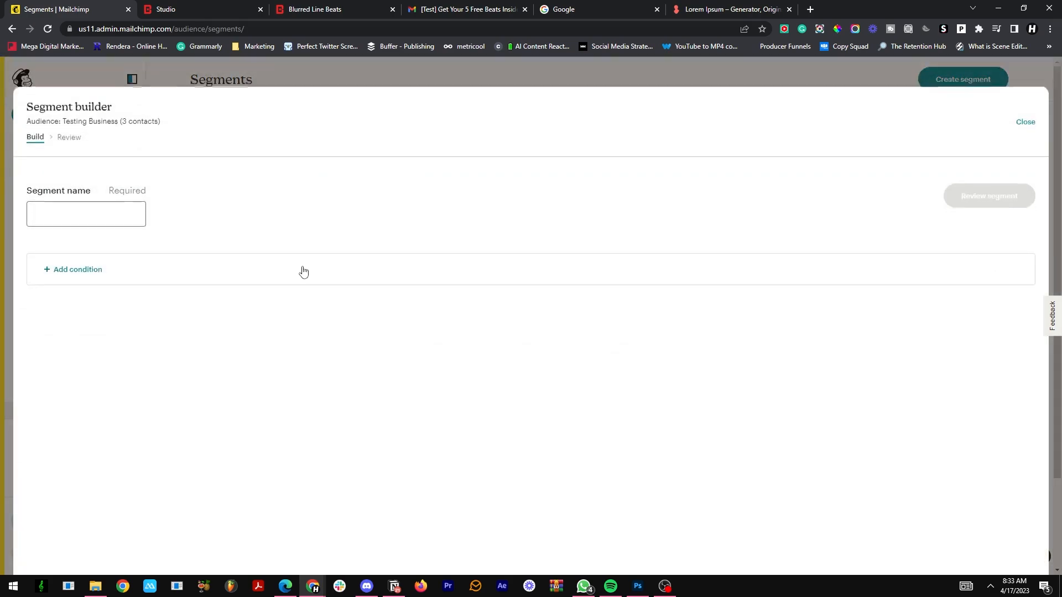
{"action": "left_click", "coordinate": [85, 210]}
{"action": "type", "text": "Customers All time"}
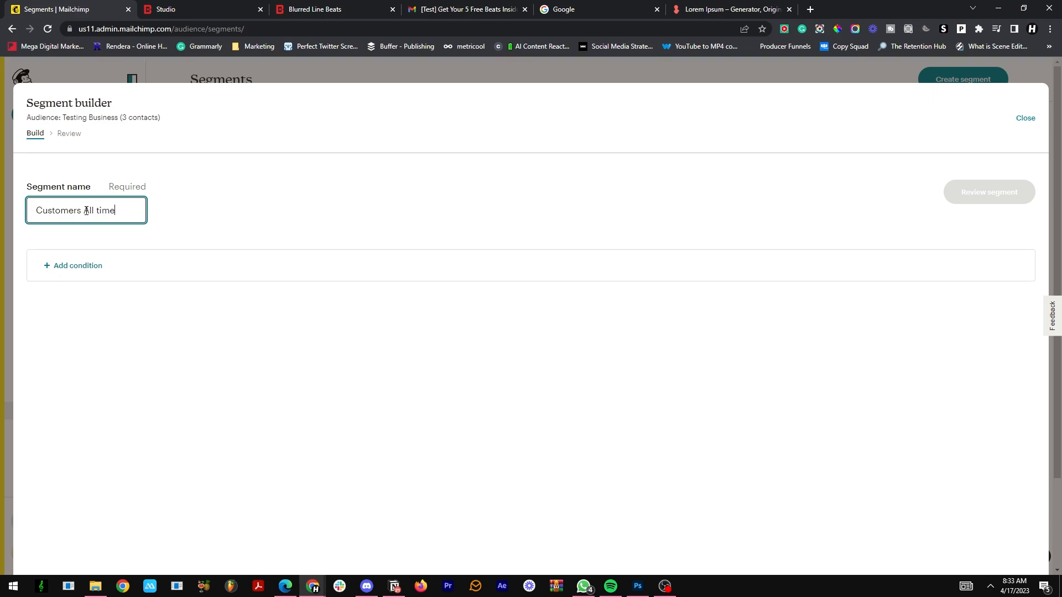
{"action": "left_click", "coordinate": [79, 266]}
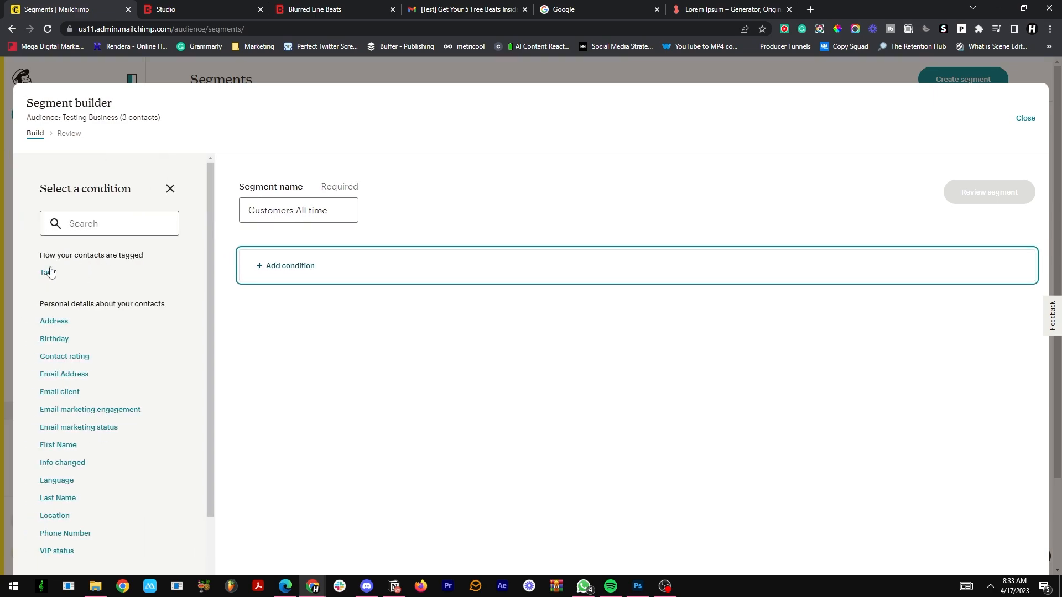
{"action": "left_click", "coordinate": [49, 272]}
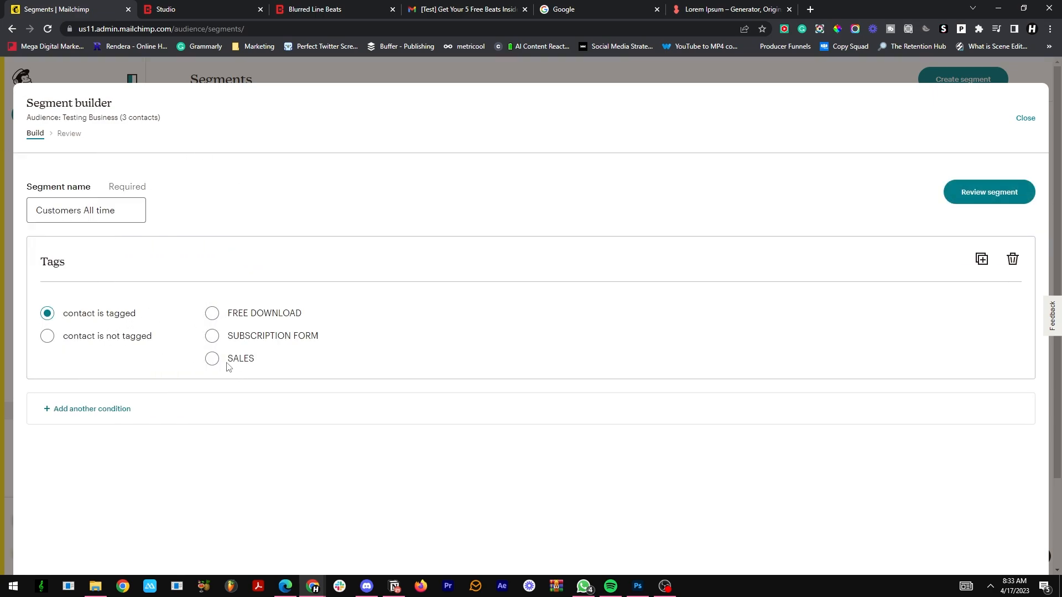
{"action": "left_click", "coordinate": [213, 360]}
{"action": "left_click", "coordinate": [978, 192]}
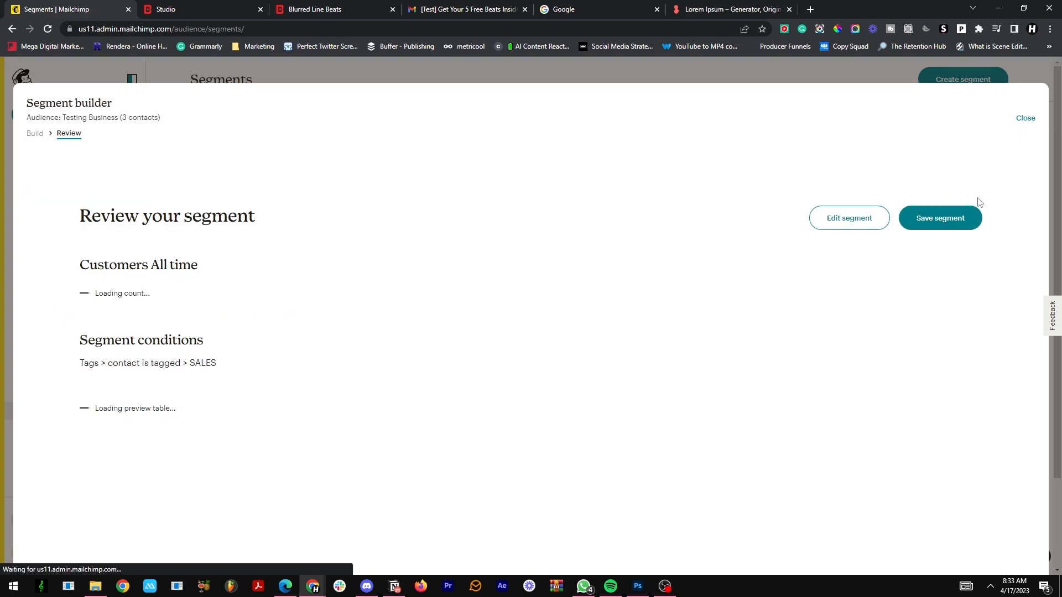
{"action": "left_click", "coordinate": [950, 221]}
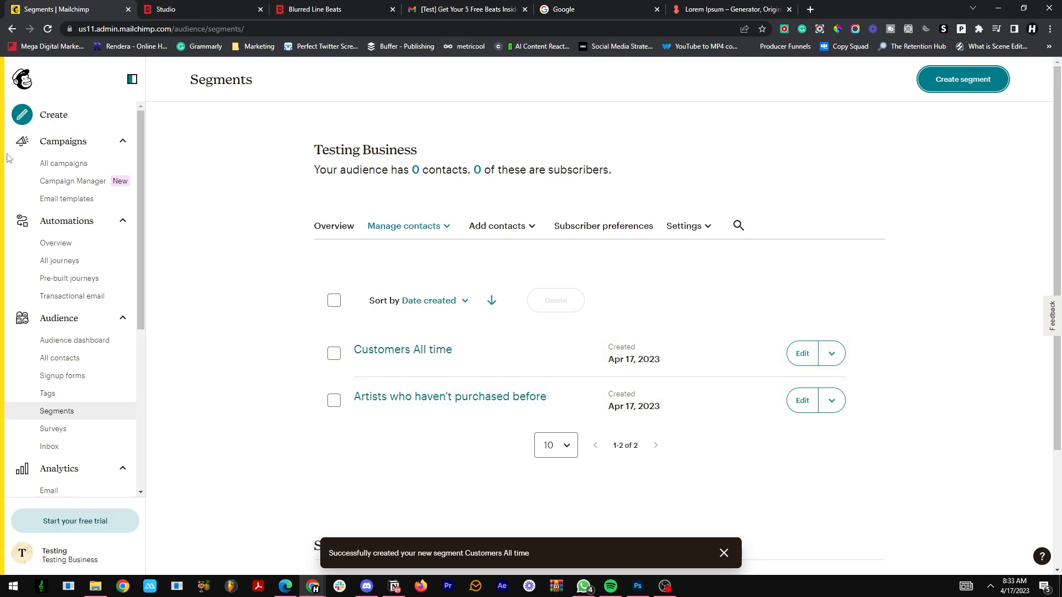
Step: Delete the draft campaign "Weekly campaign 1", confirming with DELETE
{"action": "left_click", "coordinate": [67, 163]}
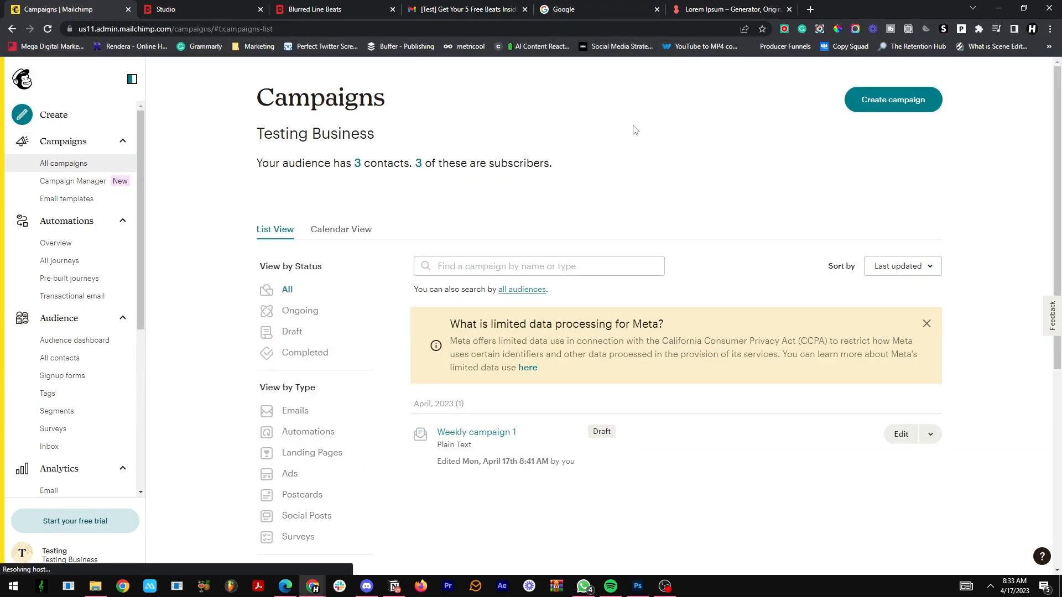
{"action": "left_click", "coordinate": [931, 434]}
{"action": "left_click", "coordinate": [400, 434]}
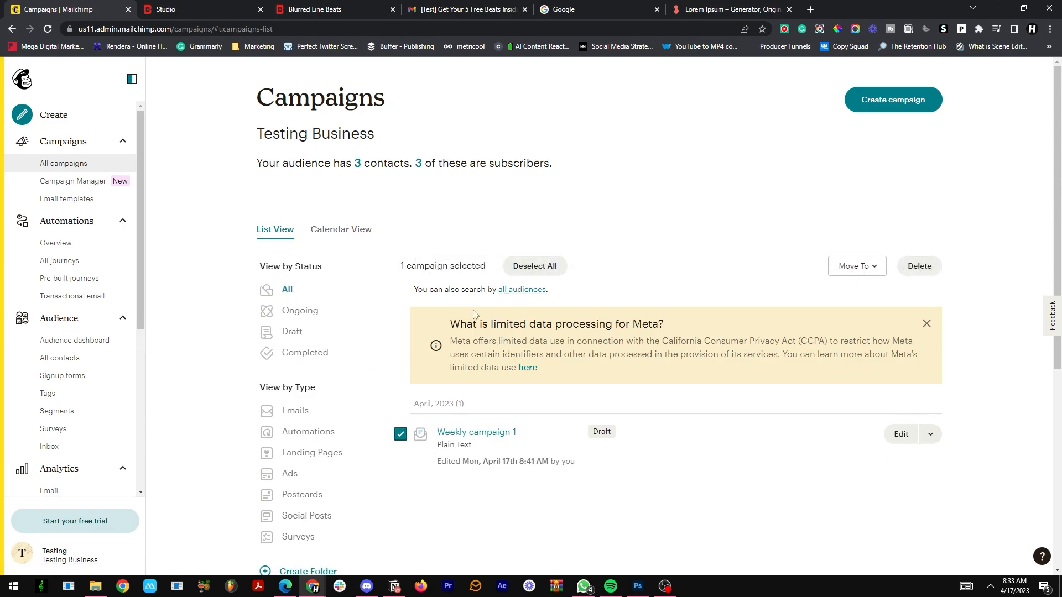
{"action": "left_click", "coordinate": [535, 266]}
{"action": "left_click", "coordinate": [399, 434]}
{"action": "left_click", "coordinate": [919, 266]}
{"action": "type", "text": "DELETE"}
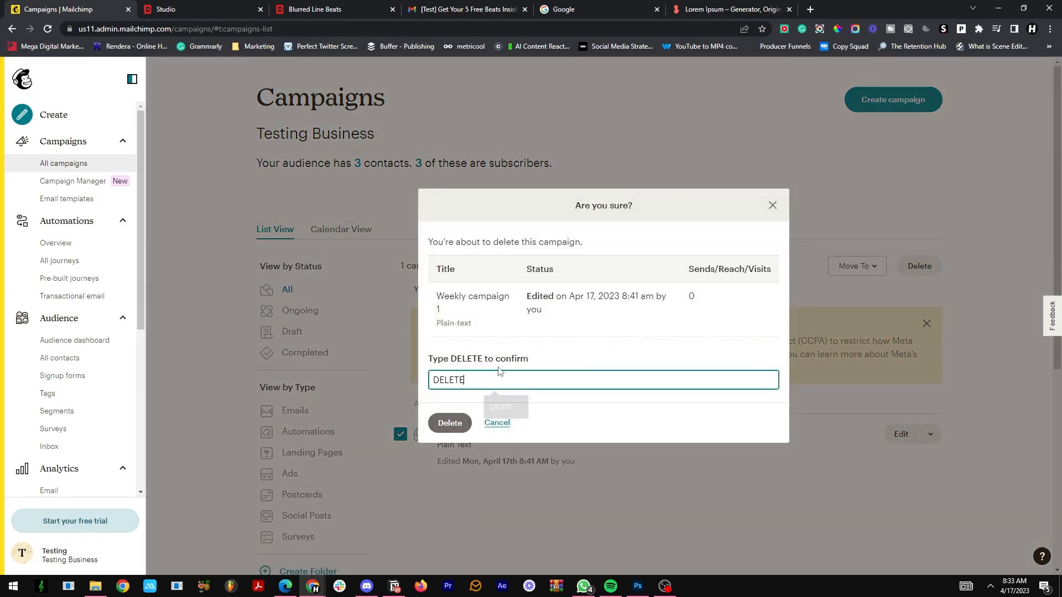
{"action": "left_click", "coordinate": [451, 423]}
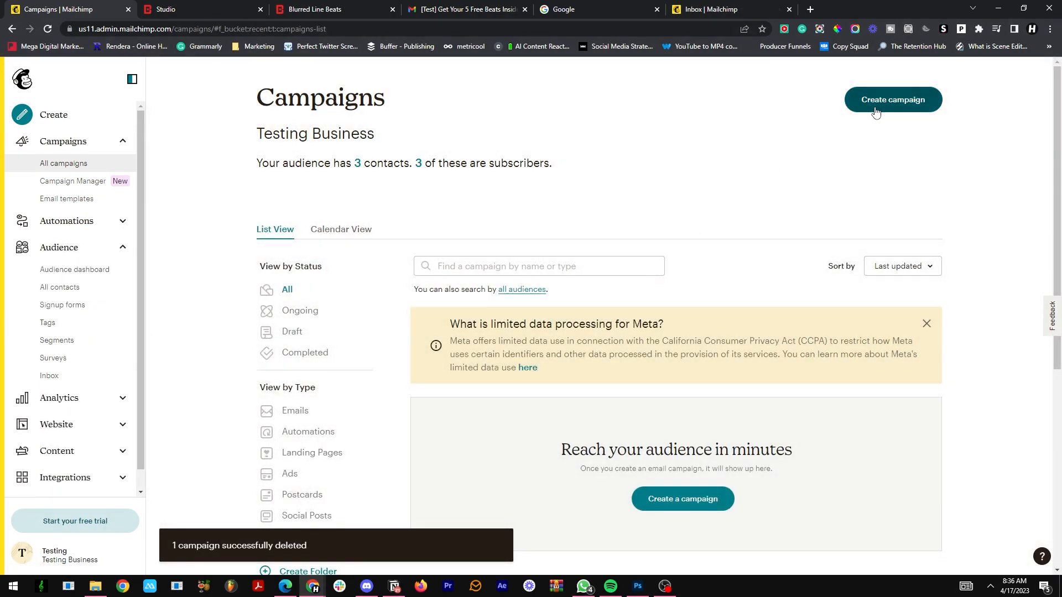
Step: Create a regular email campaign named "Weekly campaign - non customers" and begin its setup
{"action": "left_click", "coordinate": [679, 500]}
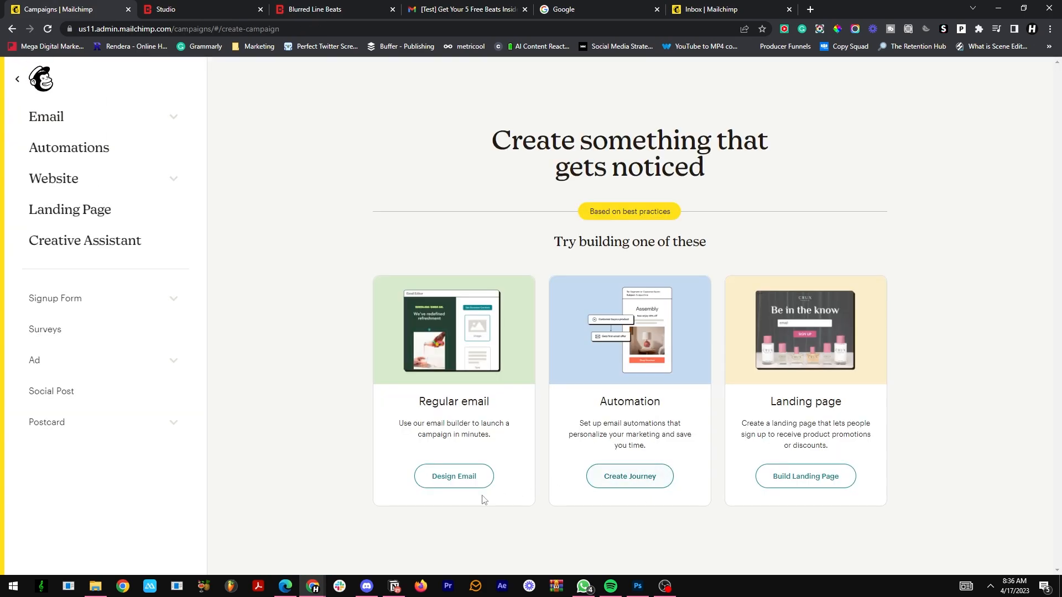
{"action": "left_click", "coordinate": [142, 122]}
{"action": "right_click", "coordinate": [141, 122]}
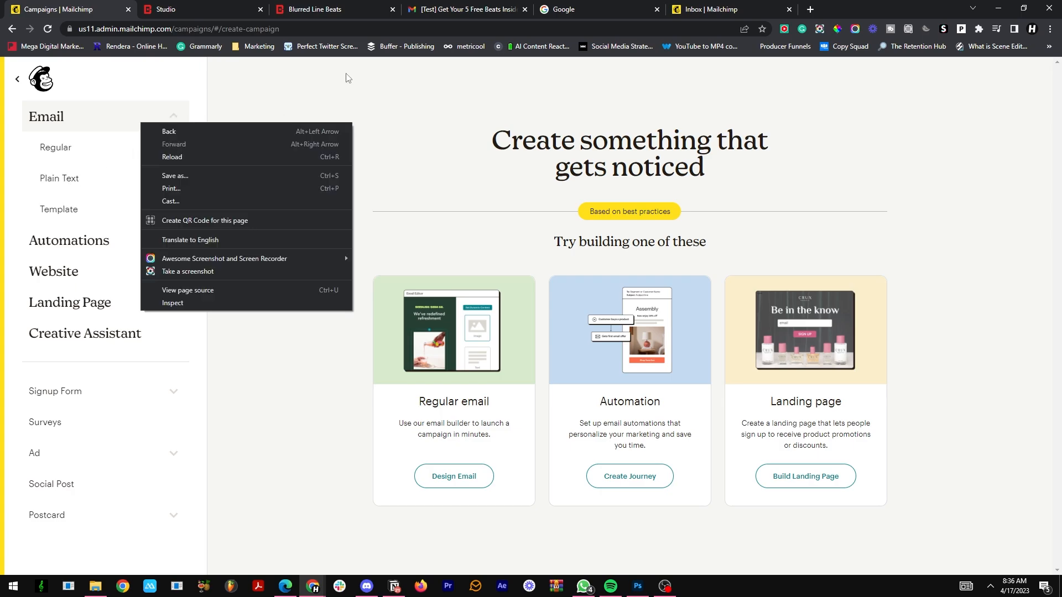
{"action": "left_click", "coordinate": [340, 86]}
{"action": "left_click", "coordinate": [94, 146]}
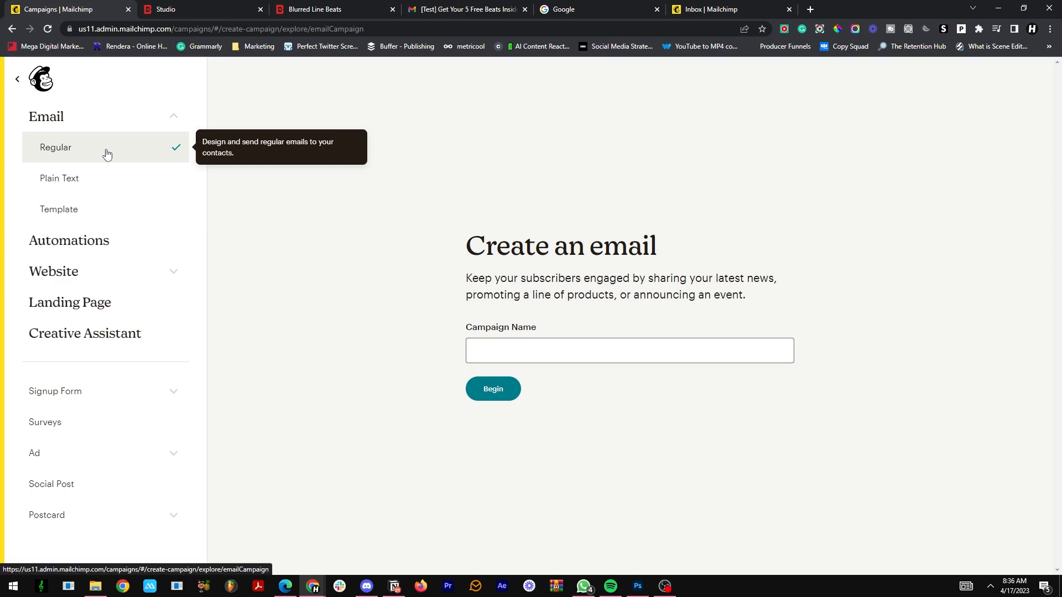
{"action": "left_click", "coordinate": [565, 343]}
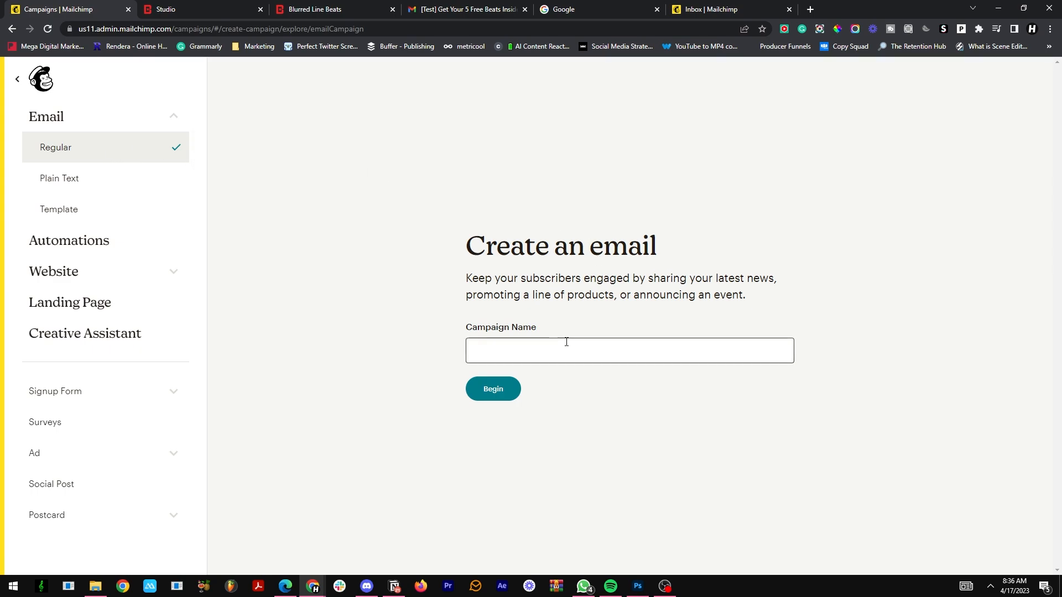
{"action": "type", "text": "week"}
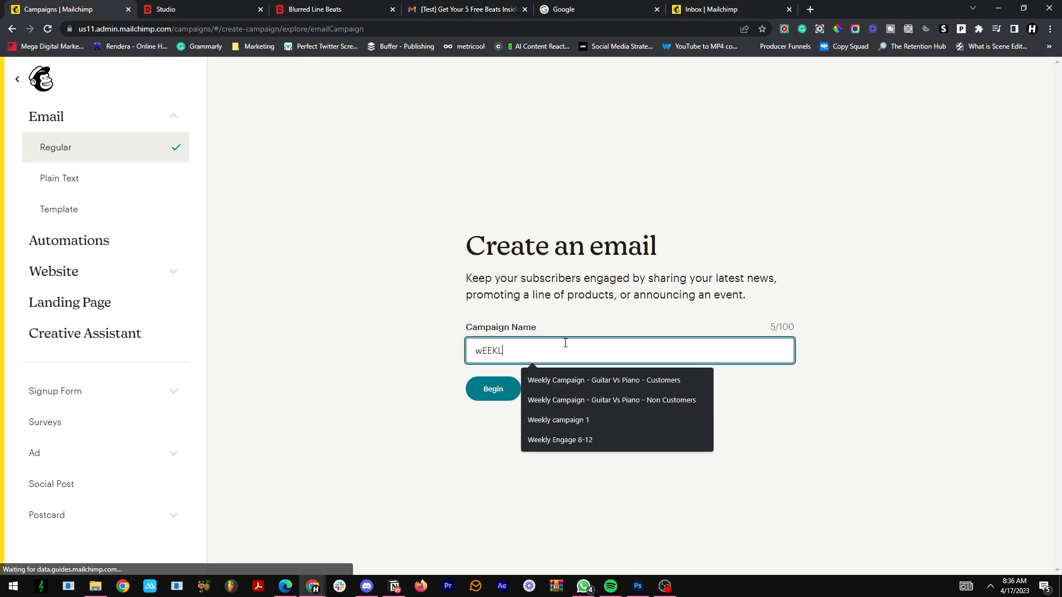
{"action": "key", "text": "BackSpace"}
{"action": "key", "text": "BackSpace"}
{"action": "key", "text": "BackSpace"}
{"action": "key", "text": "BackSpace"}
{"action": "type", "text": "Weekly "}
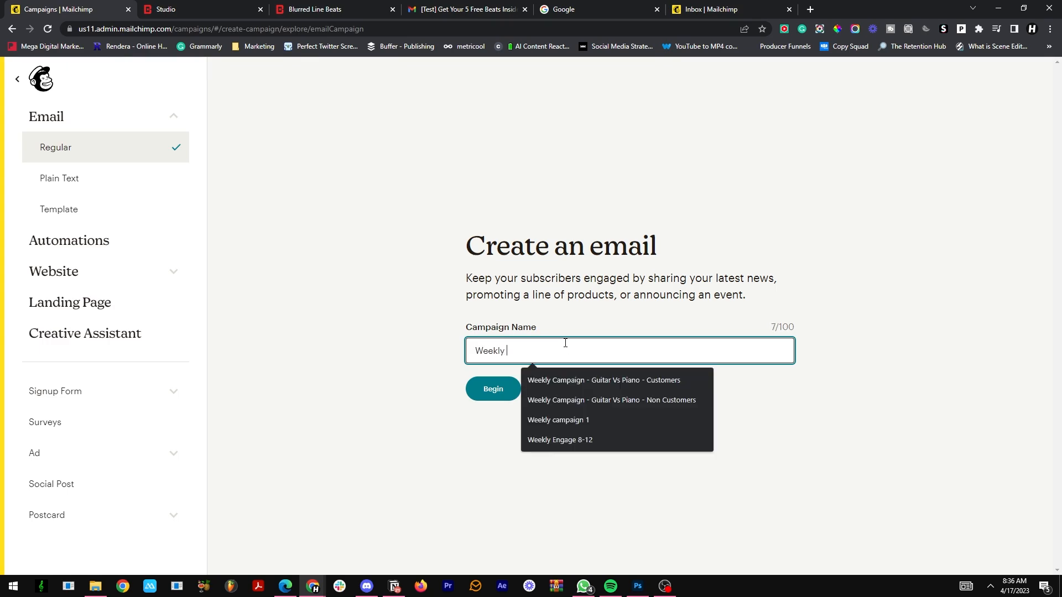
{"action": "type", "text": "campaign - non customers"}
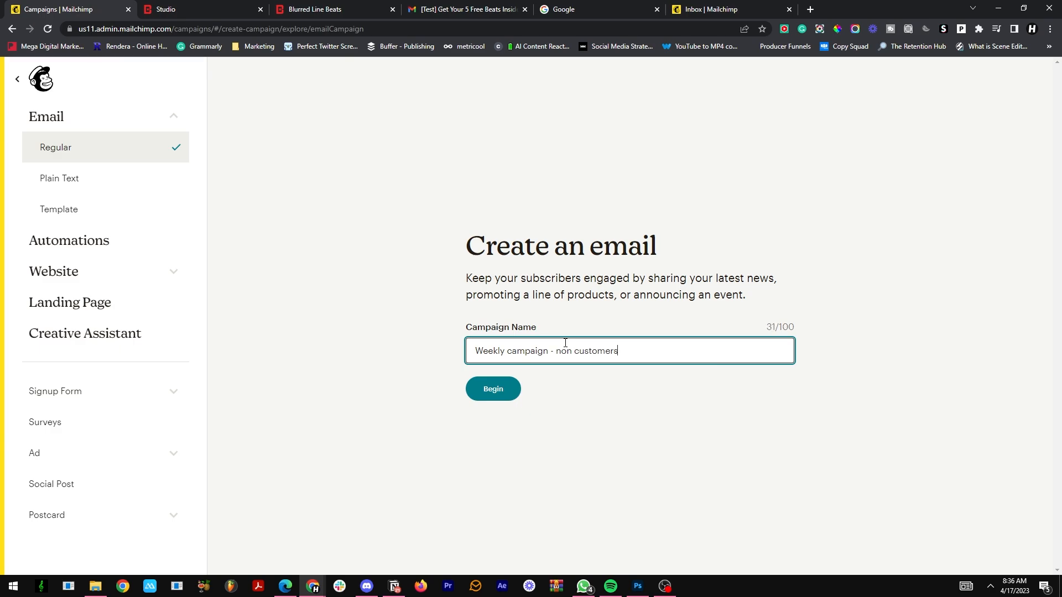
{"action": "left_click", "coordinate": [495, 391]}
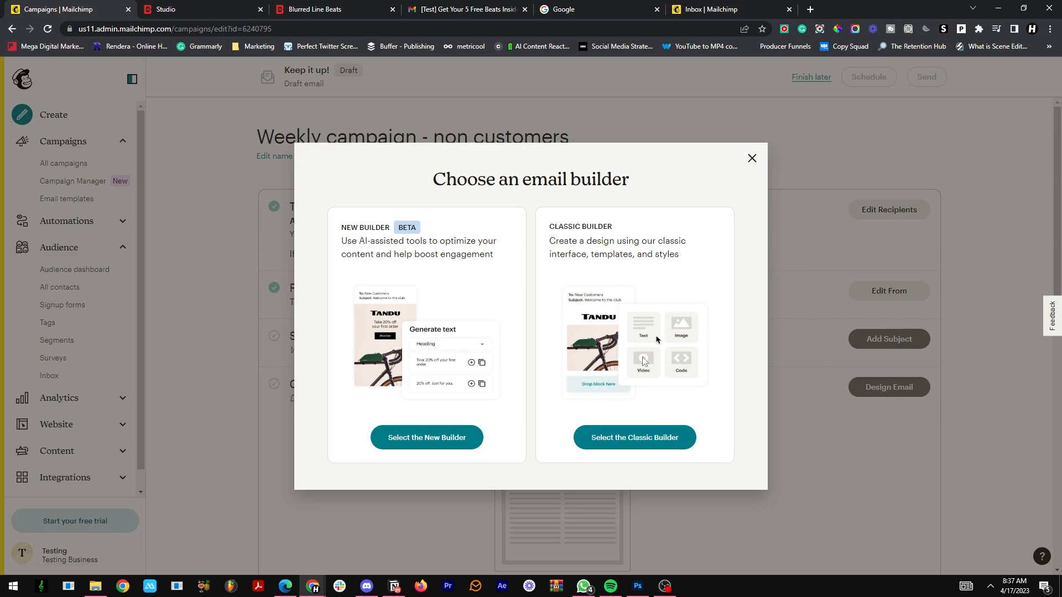
Step: Start the campaign's email design in the classic builder from a saved template
{"action": "left_click", "coordinate": [611, 440]}
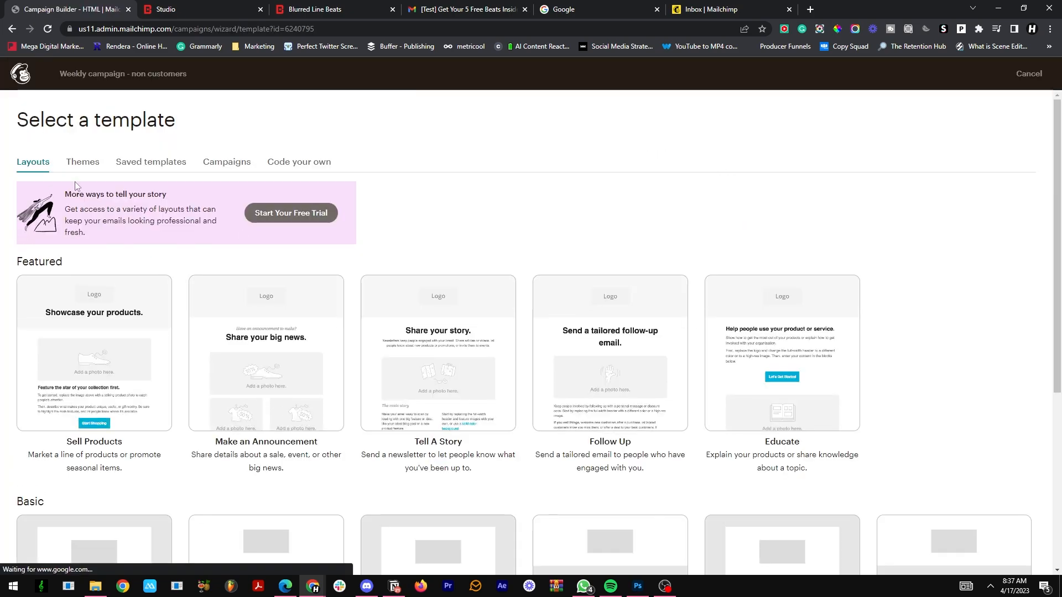
{"action": "left_click", "coordinate": [82, 161]}
{"action": "left_click", "coordinate": [126, 161]}
{"action": "left_click", "coordinate": [123, 296]}
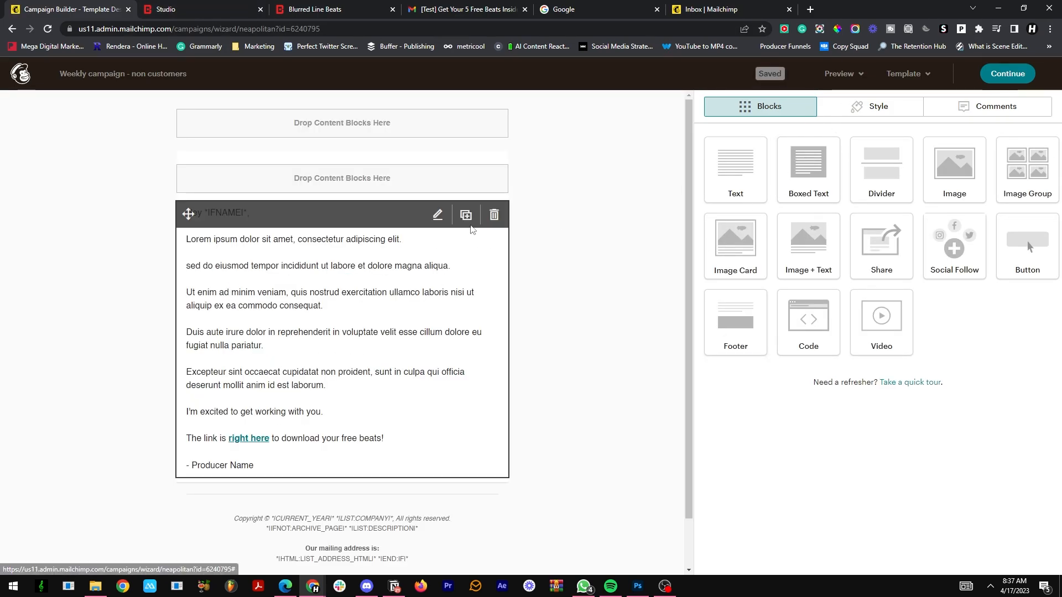
Step: Replace the email's placeholder body with a pitch from "I saw you've never purchased a beat before." through "Check them out here!", keeping greeting and signature
{"action": "left_click", "coordinate": [229, 292]}
{"action": "left_click_drag", "start_coordinate": [705, 228], "coordinate": [900, 342]}
{"action": "type", "text": "I sa"}
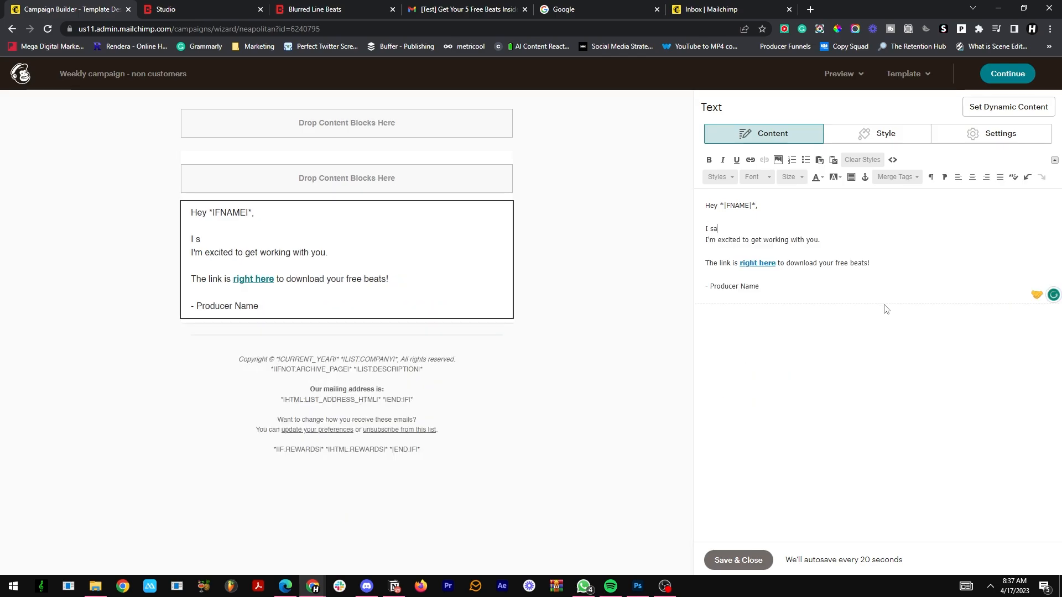
{"action": "type", "text": "w yo"}
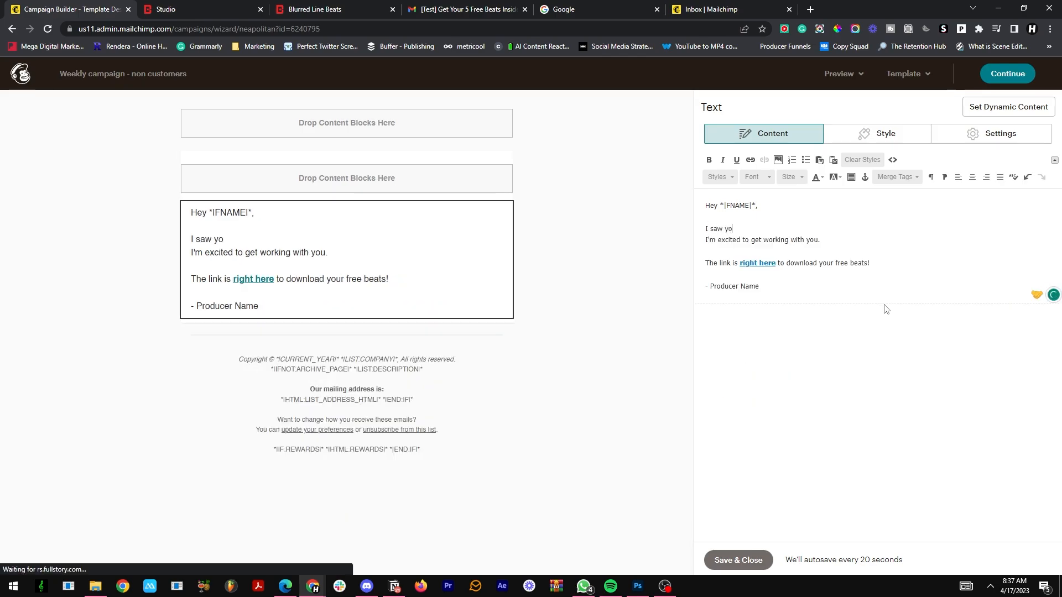
{"action": "type", "text": "u';ve nev"}
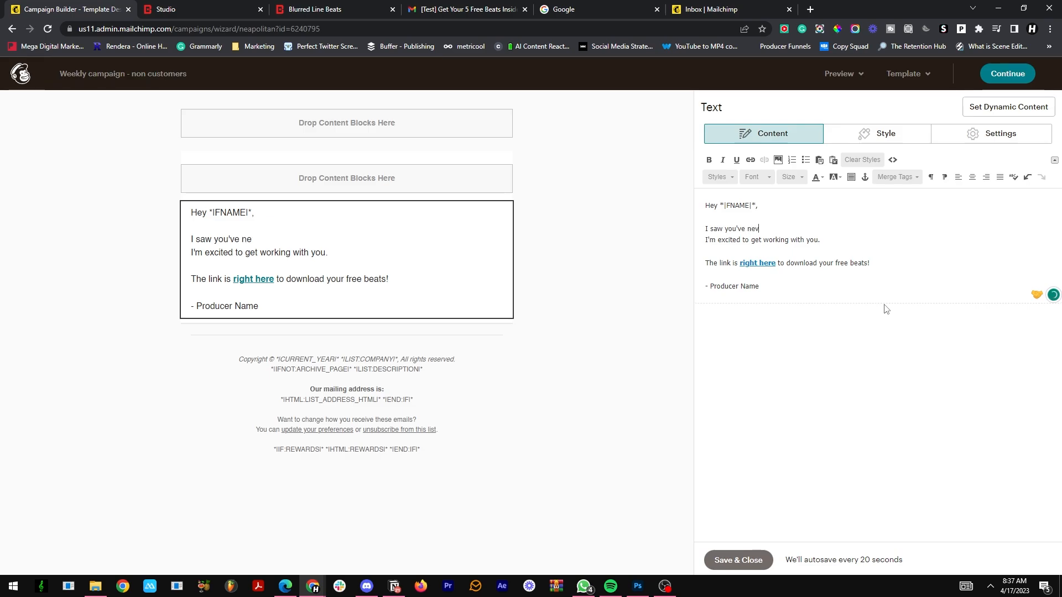
{"action": "type", "text": "er purchasewd a"}
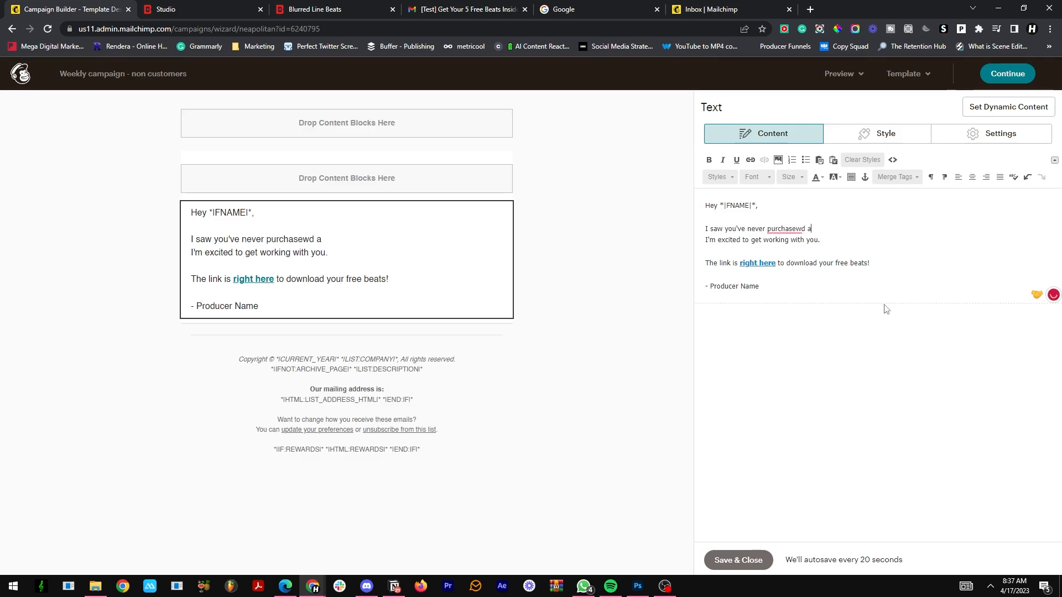
{"action": "key", "text": "BackSpace"}
{"action": "key", "text": "BackSpace"}
{"action": "type", "text": "d a beat before."}
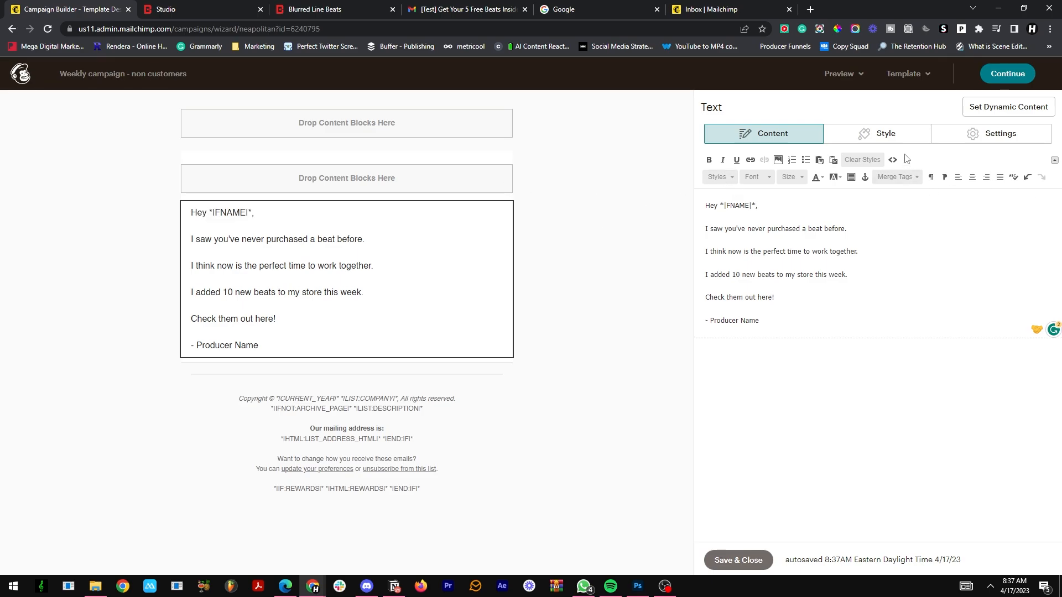
Step: Save the edited text block and return to the campaign setup, declining to make the Classic Builder the default editor
{"action": "left_click_drag", "start_coordinate": [775, 297], "coordinate": [737, 299]}
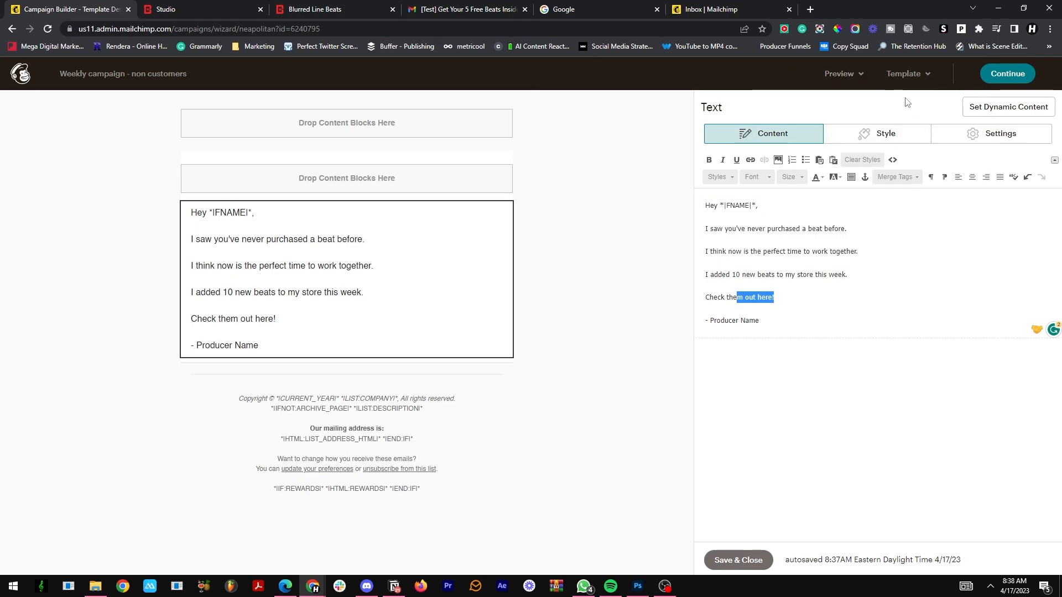
{"action": "left_click", "coordinate": [731, 561]}
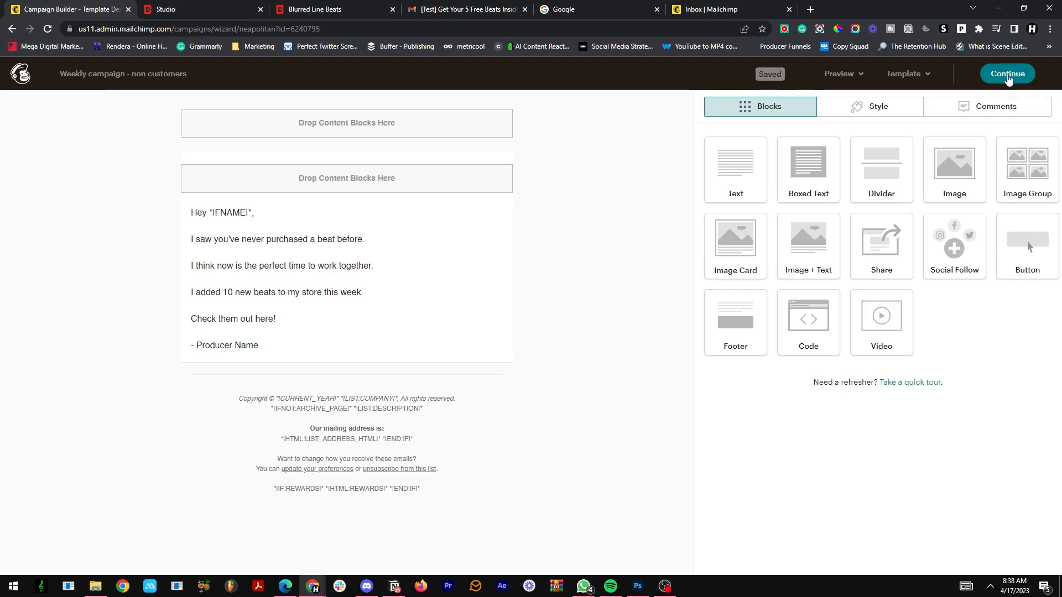
{"action": "left_click", "coordinate": [1008, 78]}
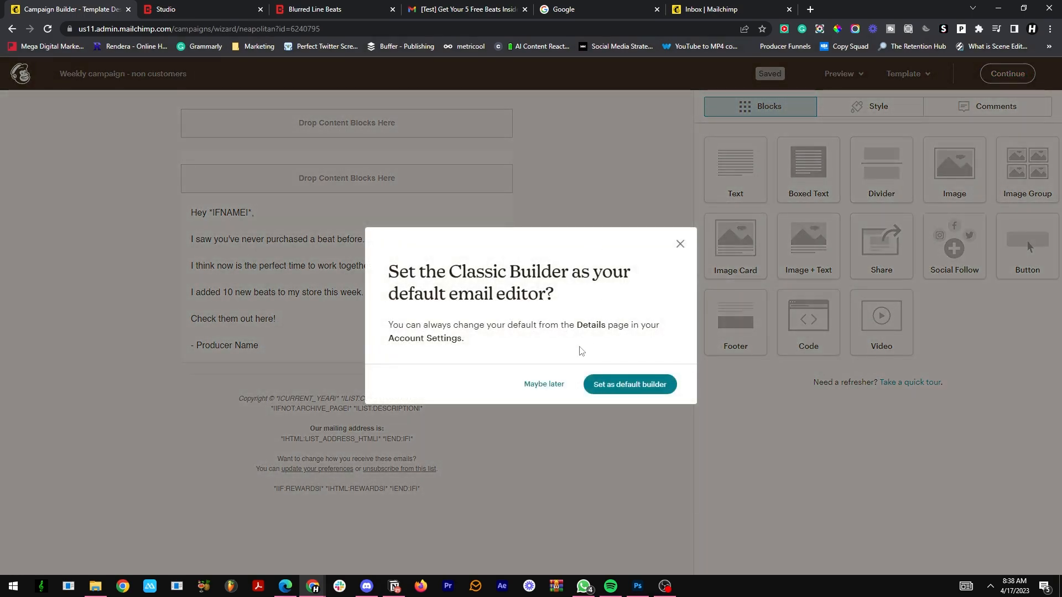
{"action": "left_click", "coordinate": [542, 384]}
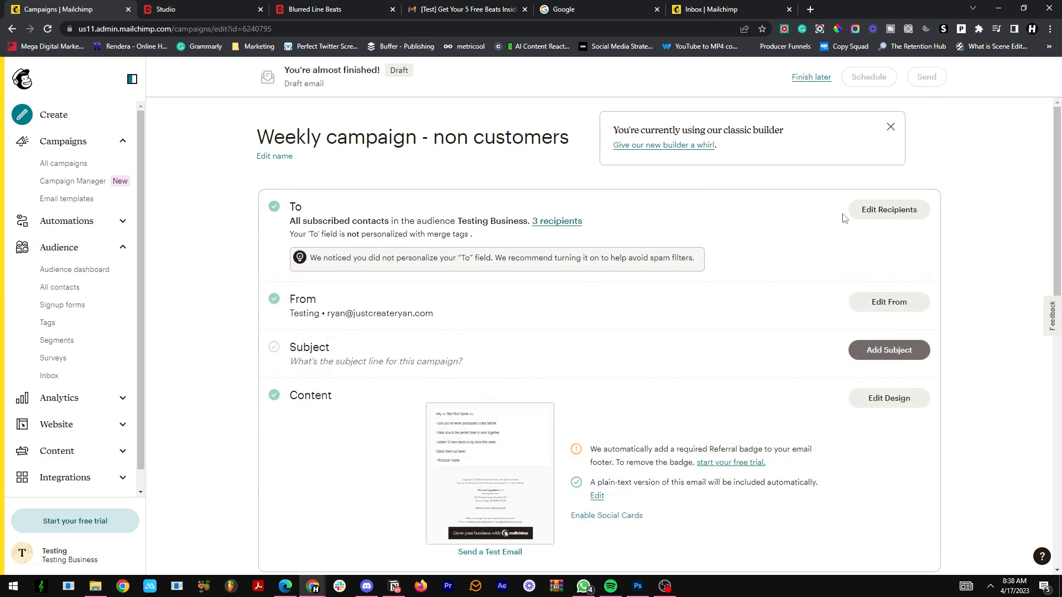
Step: Set the recipients to the segment "Artists who haven't purchased before", personalize the To field with *|FNAME|*, and save
{"action": "left_click", "coordinate": [863, 211]}
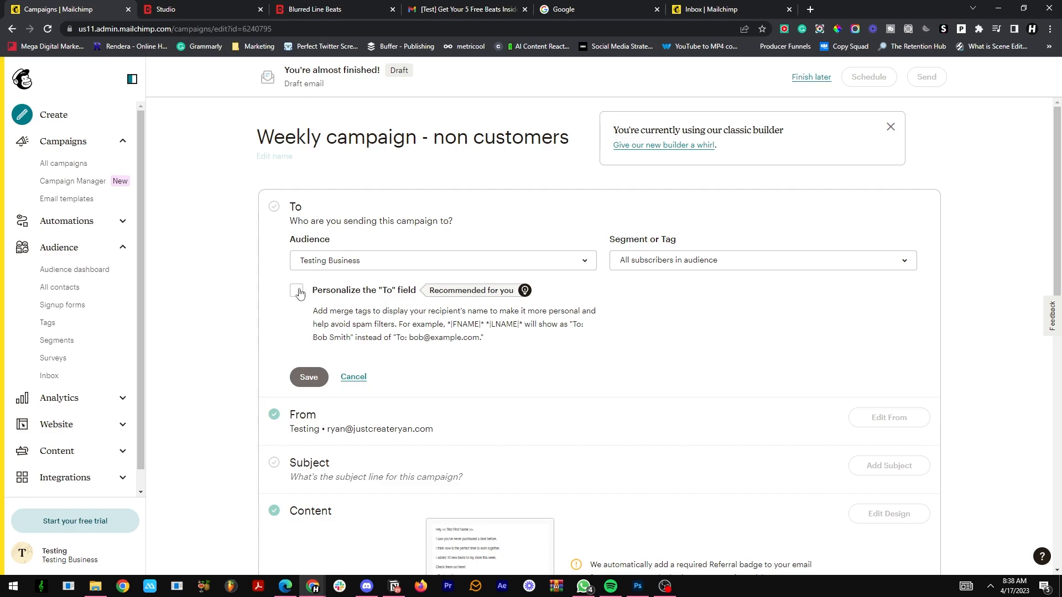
{"action": "left_click", "coordinate": [297, 291]}
{"action": "left_click", "coordinate": [346, 381]}
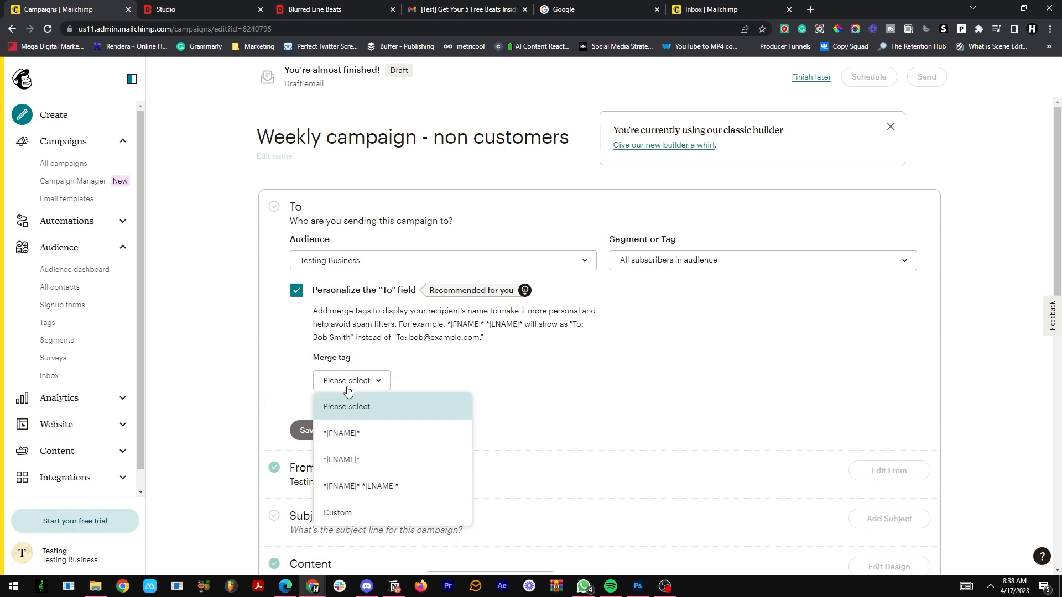
{"action": "left_click", "coordinate": [363, 433]}
{"action": "left_click", "coordinate": [697, 262]}
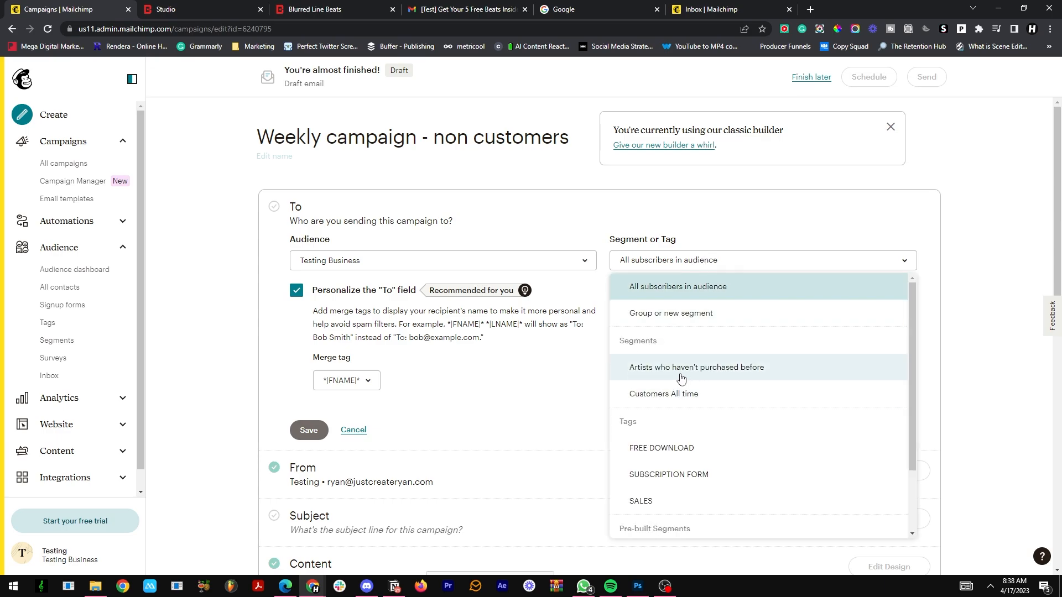
{"action": "left_click", "coordinate": [646, 372]}
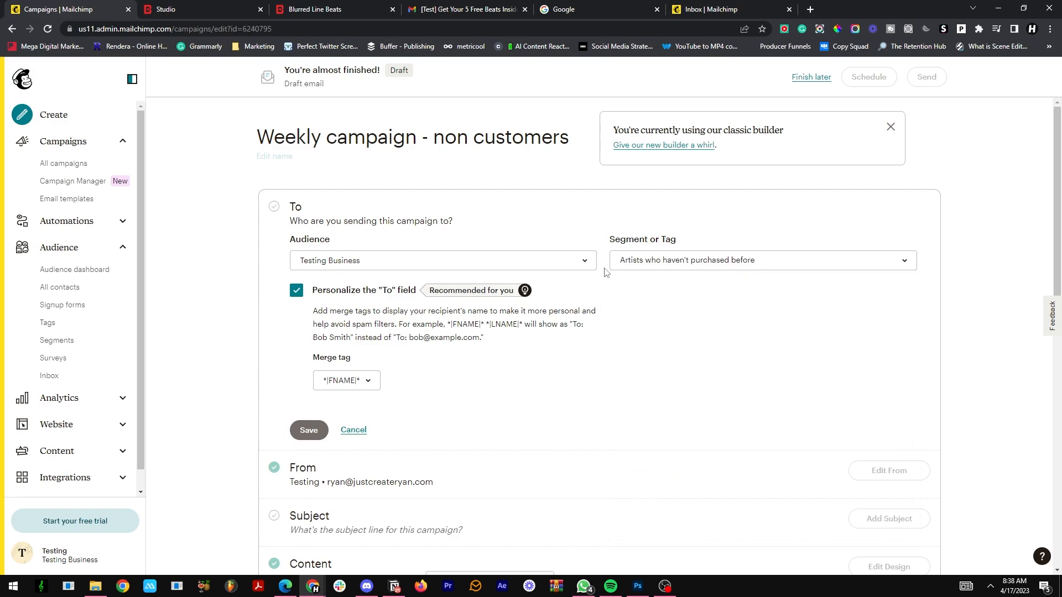
{"action": "left_click", "coordinate": [308, 430]}
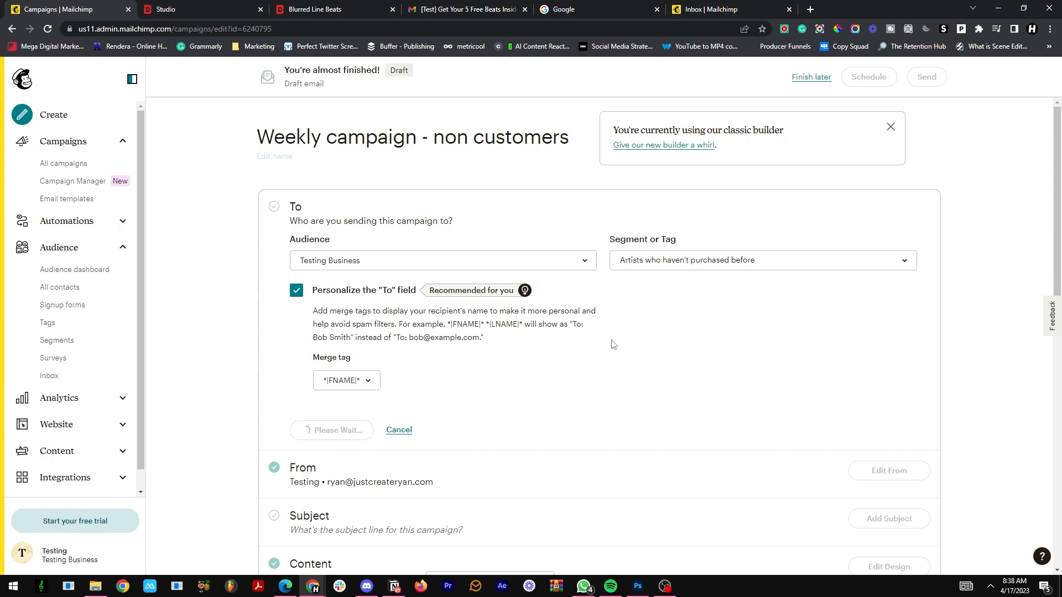
Step: Set the campaign's sender name to "Producer Name" and save it
{"action": "scroll", "coordinate": [768, 282], "scroll_direction": "down", "scroll_amount": 1}
{"action": "left_click", "coordinate": [889, 246]}
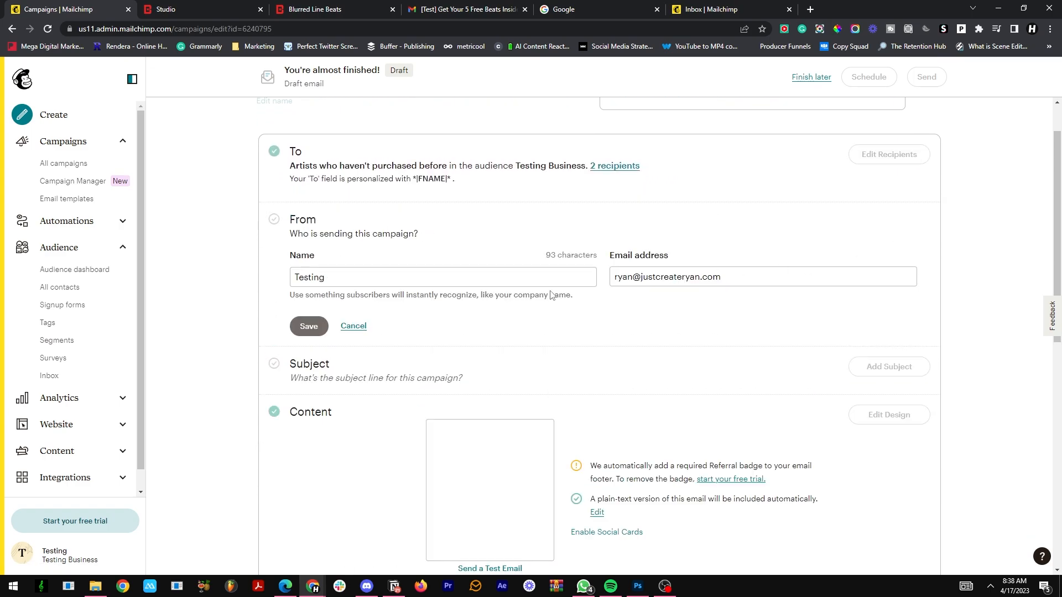
{"action": "left_click", "coordinate": [313, 276]}
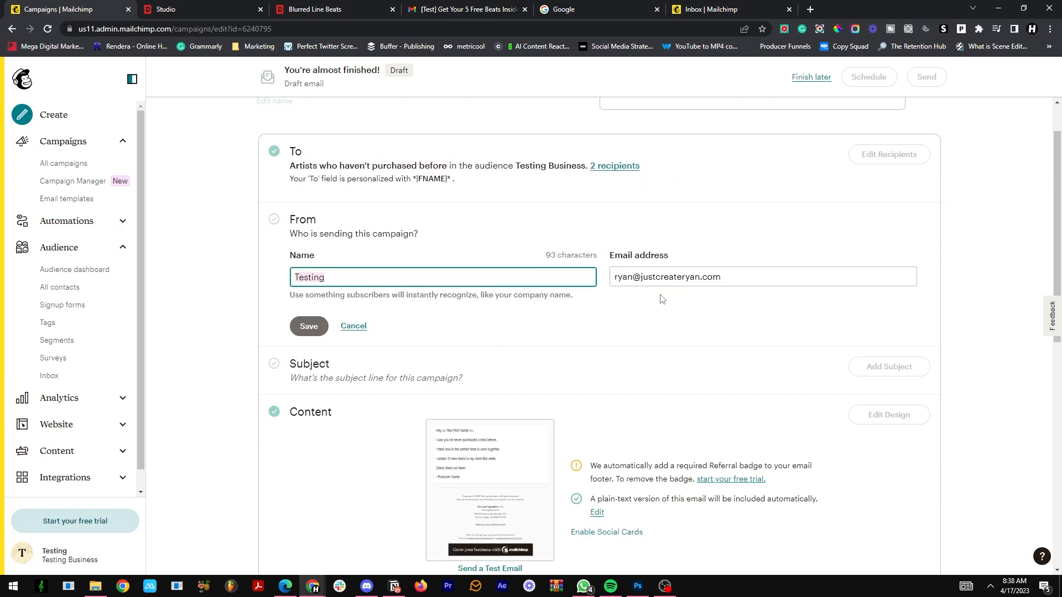
{"action": "type", "text": "Producer s"}
{"action": "key", "text": "BackSpace"}
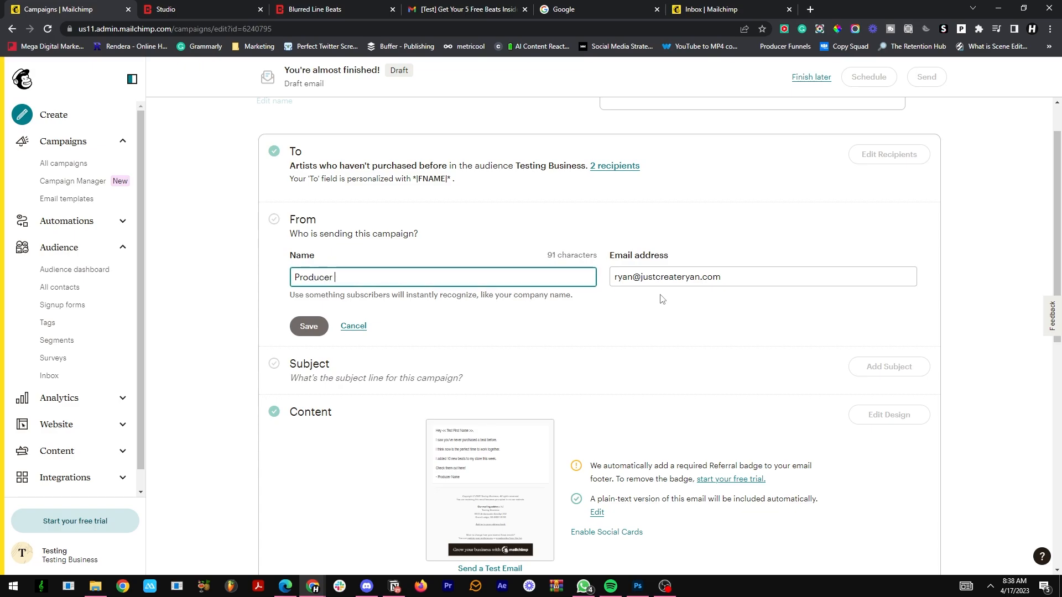
{"action": "type", "text": "Name"}
{"action": "left_click", "coordinate": [303, 329]}
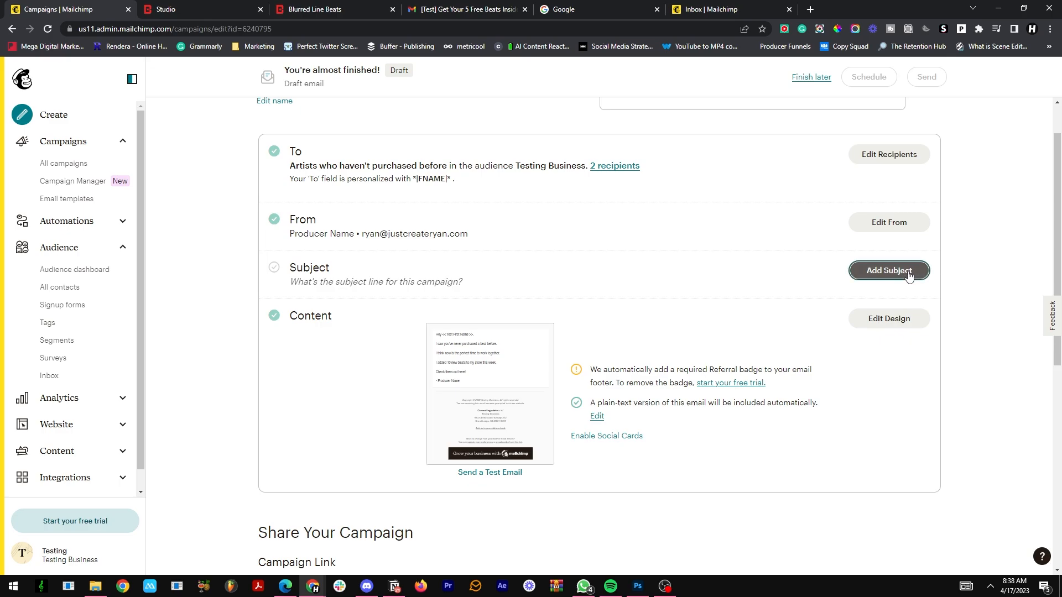
Step: Enter "Let's collab!" as the campaign's subject line
{"action": "left_click", "coordinate": [888, 270]}
{"action": "left_click", "coordinate": [429, 332]}
{"action": "type", "text": "Le"}
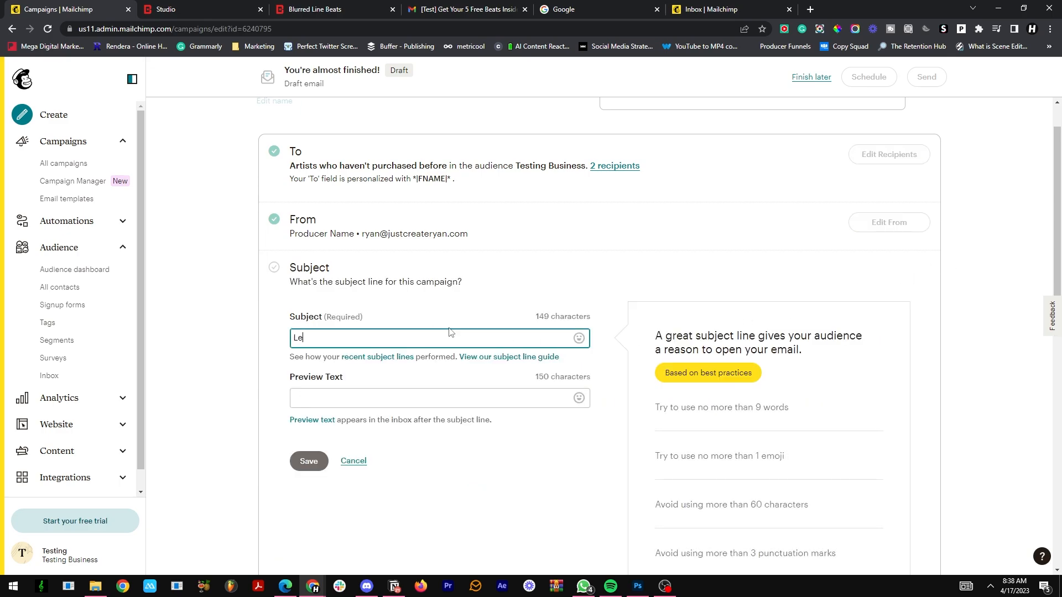
{"action": "type", "text": "t's coll"}
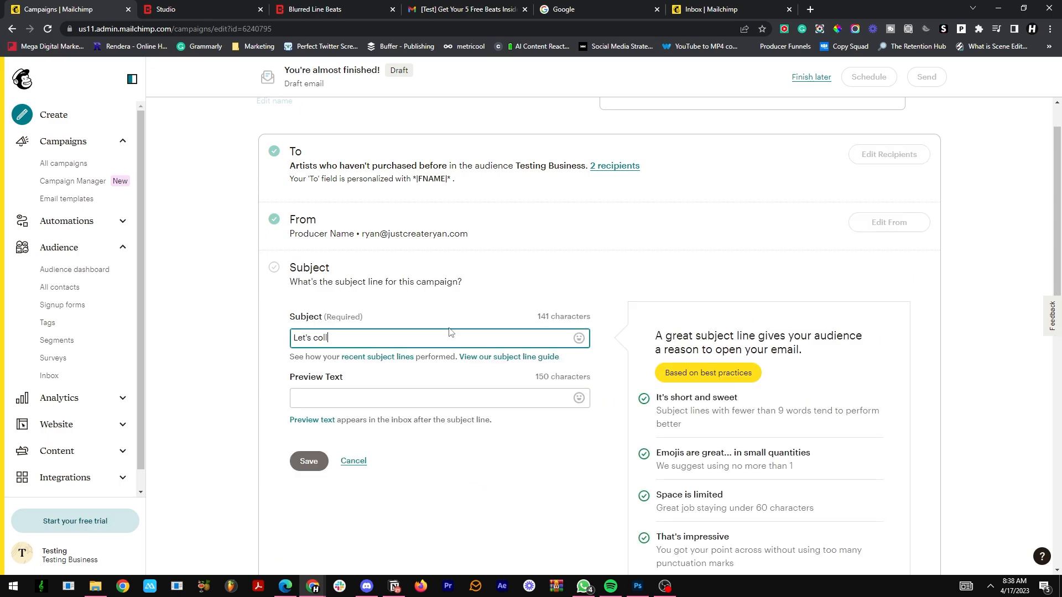
{"action": "type", "text": "ab!"}
Step: Enter the preview text "Now is the perfect time" followed by the 100 emoji, and save the subject details
{"action": "key", "text": "Tab"}
{"action": "key", "text": "Tab"}
{"action": "key", "text": "Tab"}
{"action": "key", "text": "Tab"}
{"action": "key", "text": "Tab"}
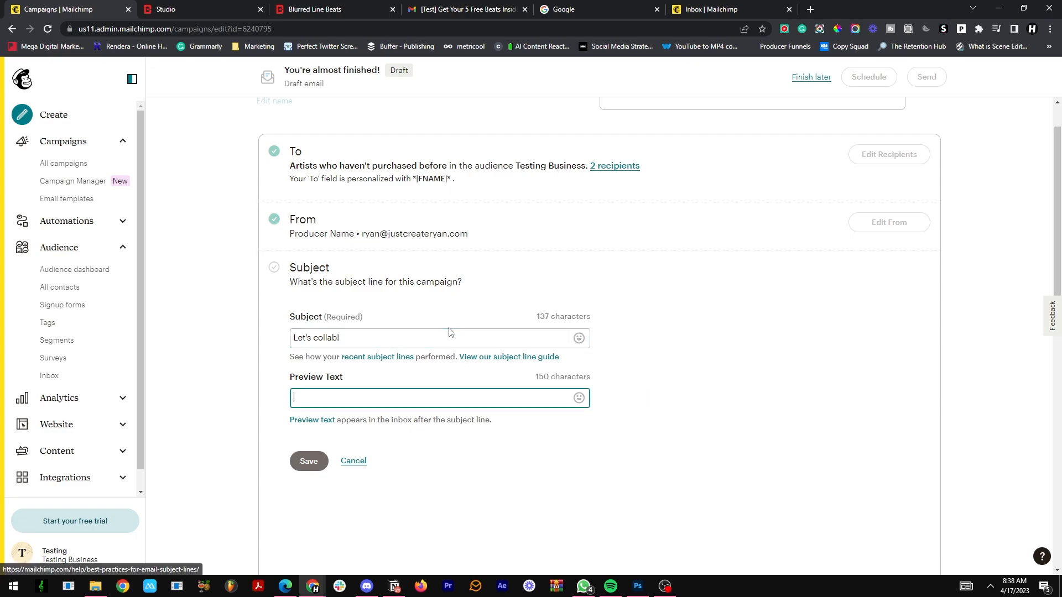
{"action": "type", "text": "Now is the perfect time"}
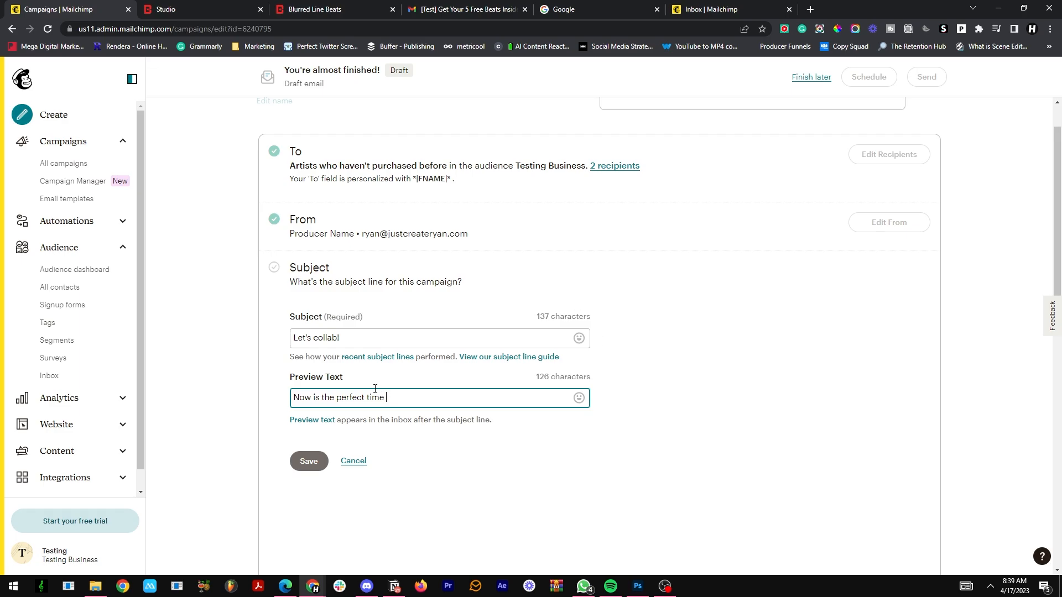
{"action": "right_click", "coordinate": [407, 396]}
{"action": "left_click", "coordinate": [425, 200]}
{"action": "type", "text": "1"}
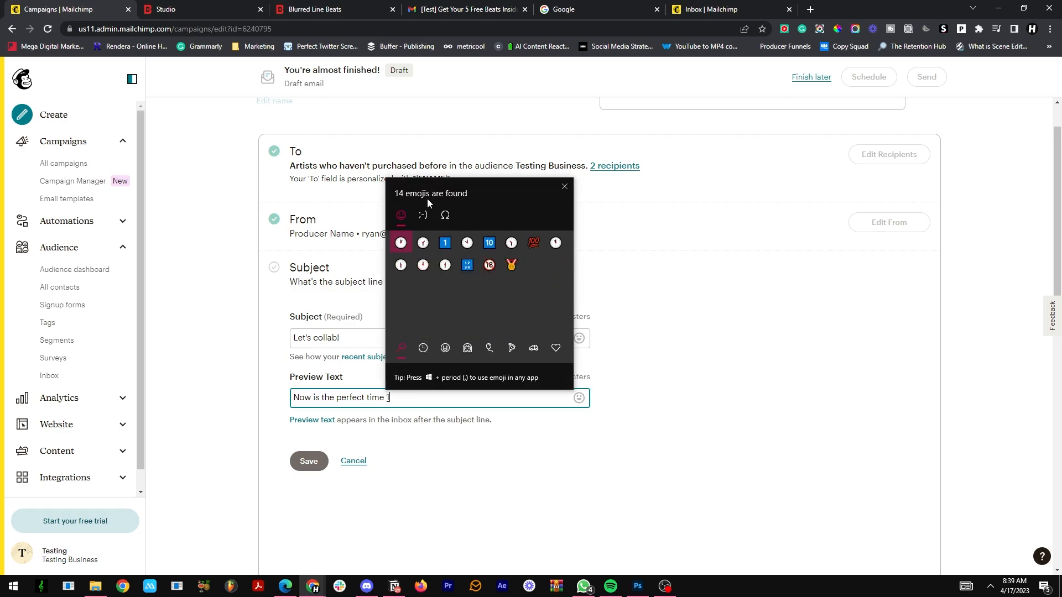
{"action": "type", "text": "00"}
{"action": "left_click", "coordinate": [404, 240]}
{"action": "left_click", "coordinate": [303, 461]}
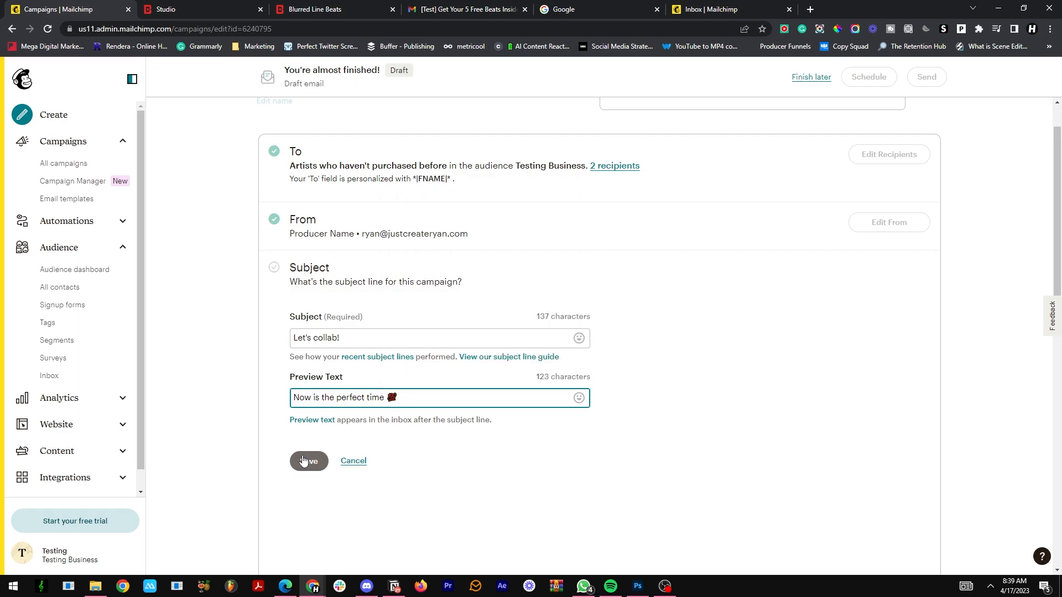
{"action": "left_click", "coordinate": [303, 460]}
{"action": "scroll", "coordinate": [342, 219], "scroll_direction": "down", "scroll_amount": 1}
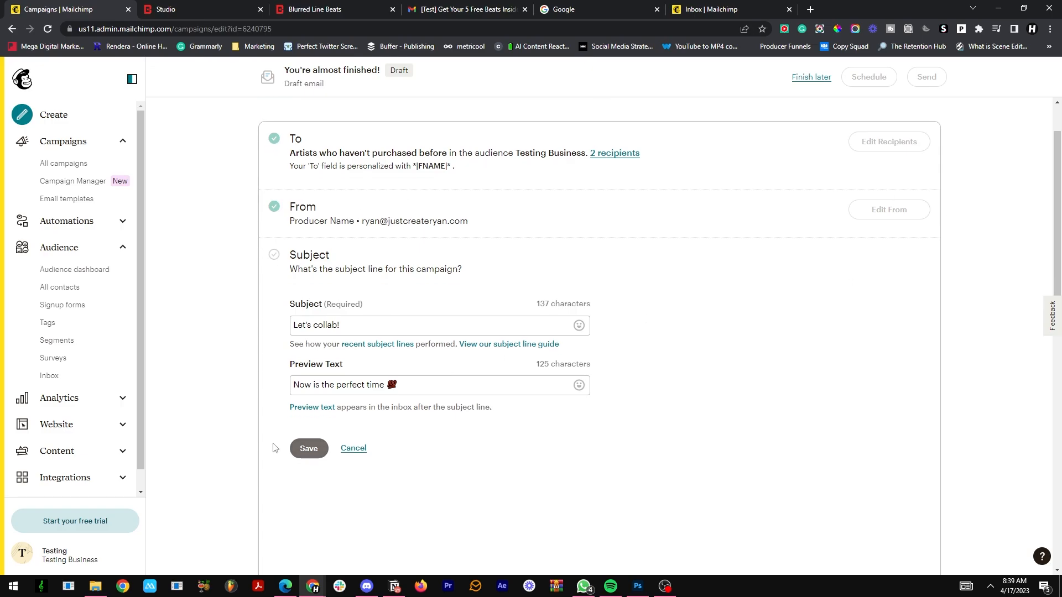
{"action": "left_click", "coordinate": [310, 405]}
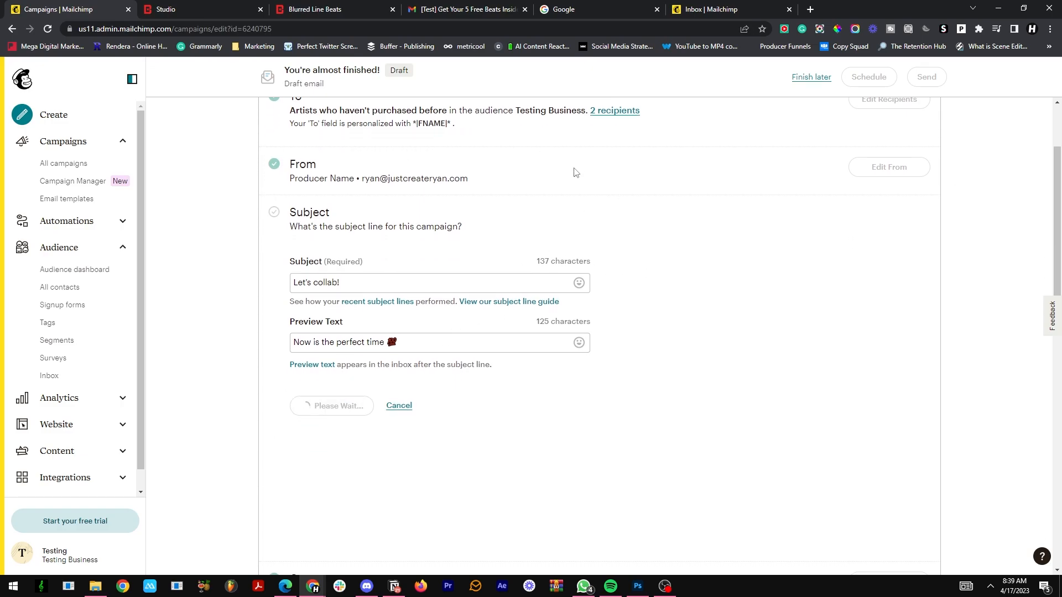
Step: Enable "Use Inbox to manage replies" in the campaign's Settings & Tracking
{"action": "scroll", "coordinate": [574, 172], "scroll_direction": "down", "scroll_amount": 4}
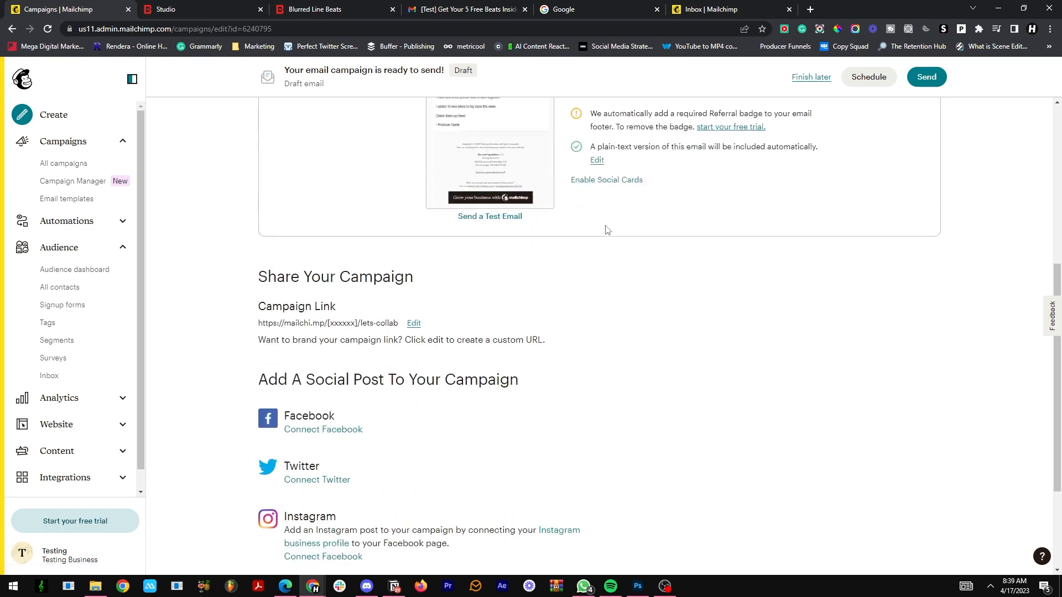
{"action": "scroll", "coordinate": [602, 225], "scroll_direction": "up", "scroll_amount": 2}
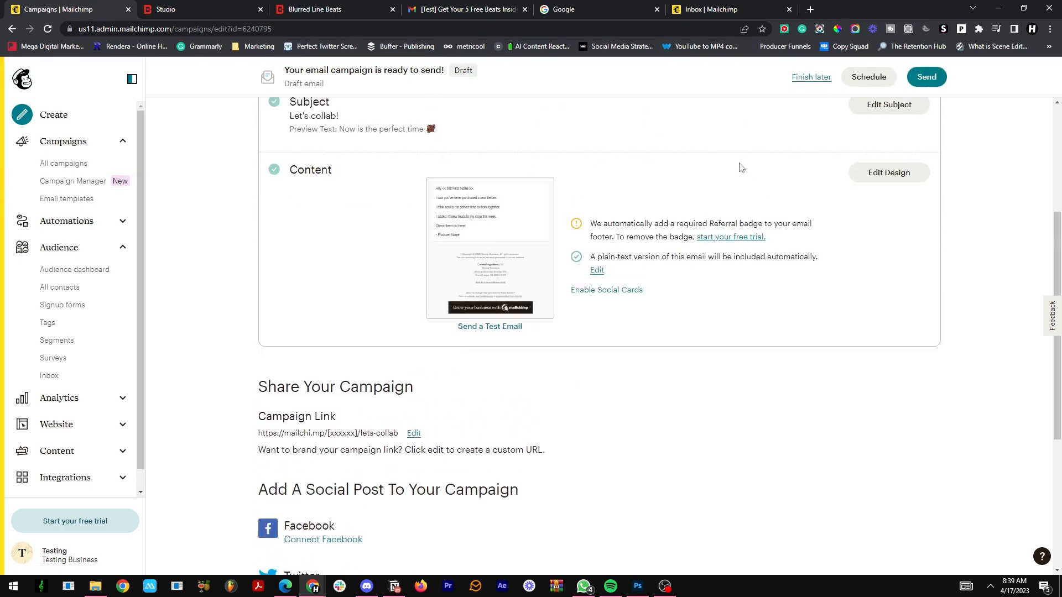
{"action": "scroll", "coordinate": [535, 207], "scroll_direction": "down", "scroll_amount": 4}
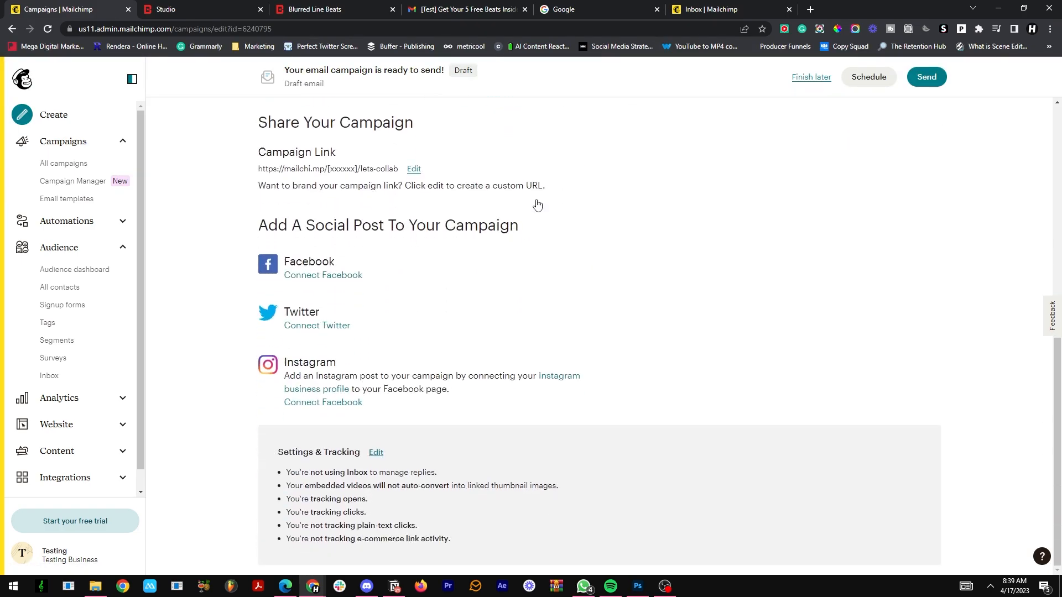
{"action": "left_click", "coordinate": [375, 453]}
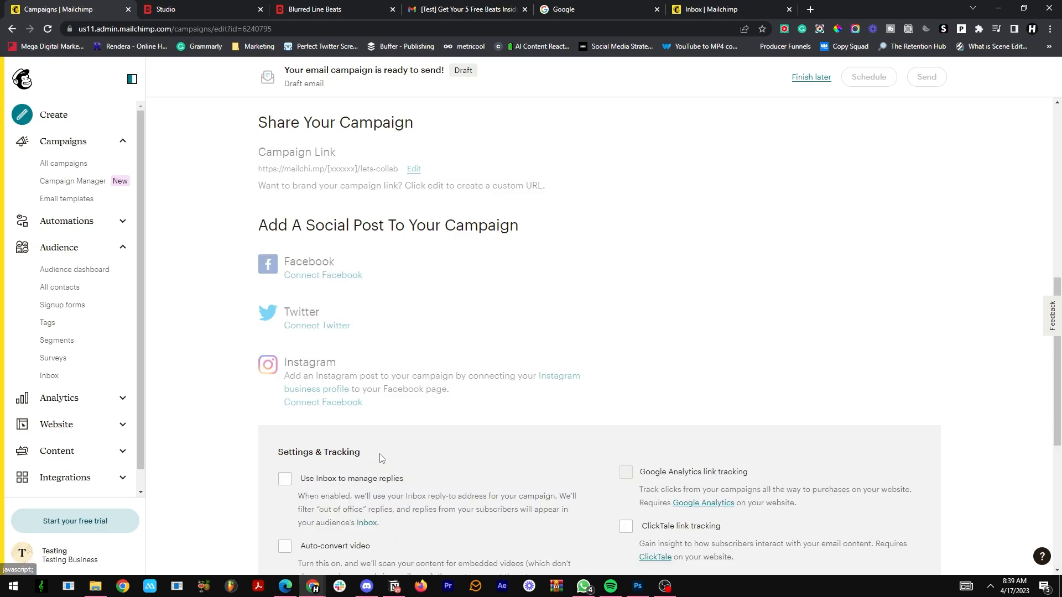
{"action": "scroll", "coordinate": [444, 301], "scroll_direction": "down", "scroll_amount": 4}
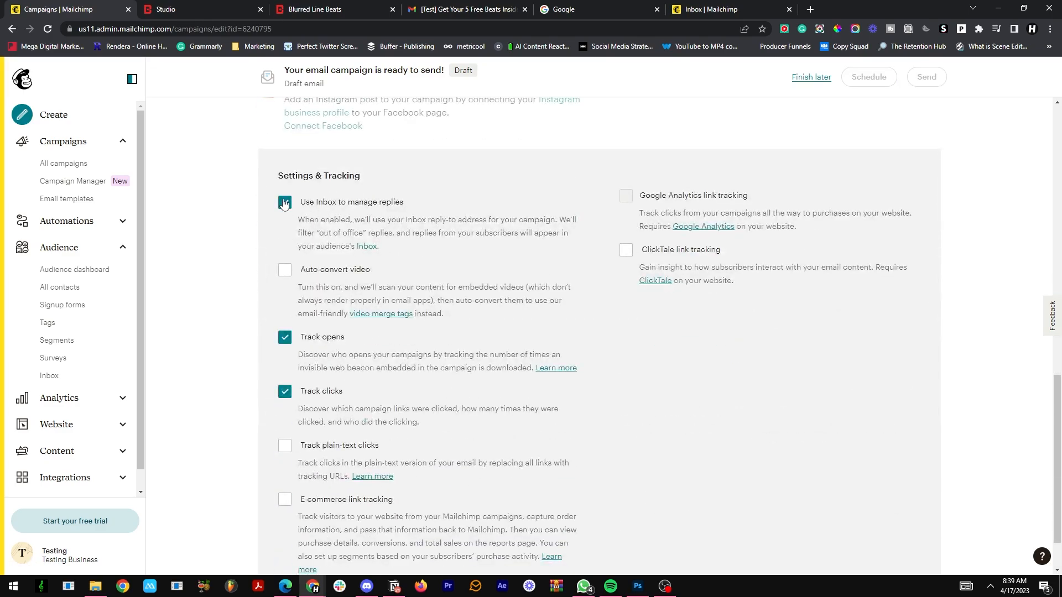
Step: Look at the audience's Inbox, leaving it for the Audience dashboard and reopening it from there
{"action": "left_click", "coordinate": [744, 5]}
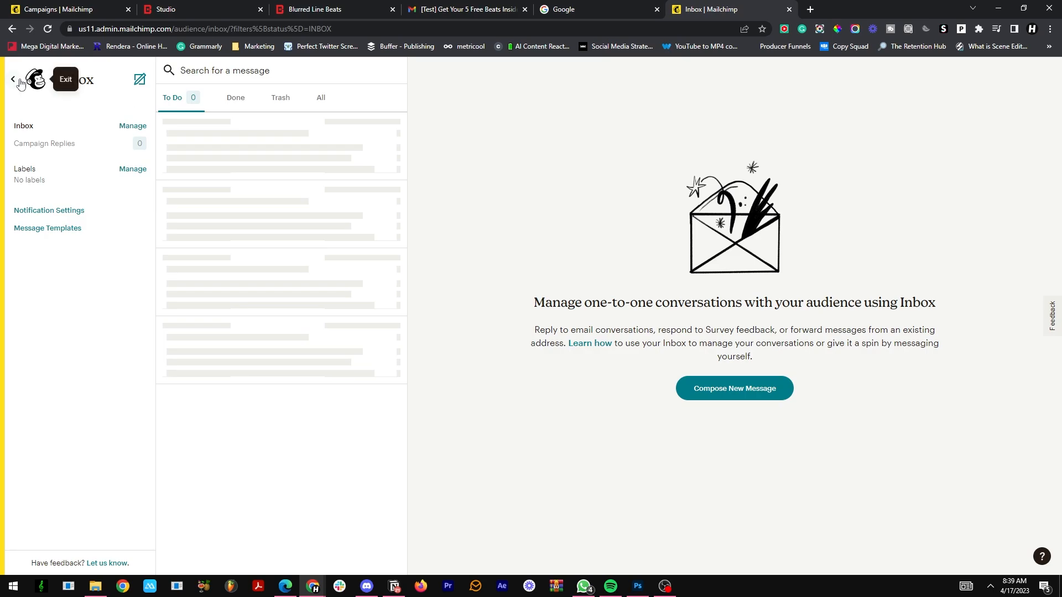
{"action": "left_click", "coordinate": [66, 80]}
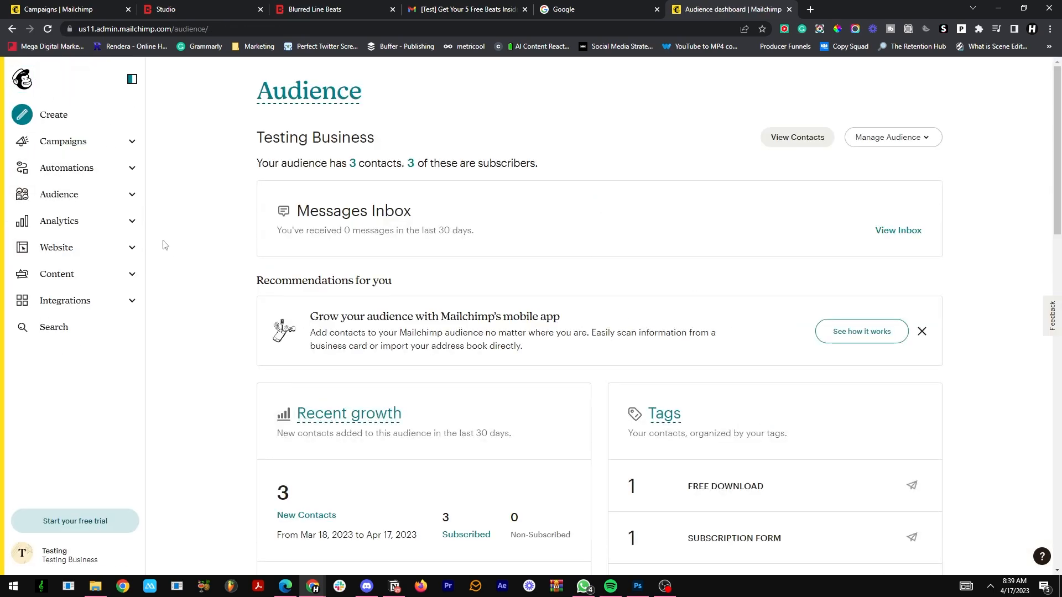
{"action": "left_click", "coordinate": [118, 200]}
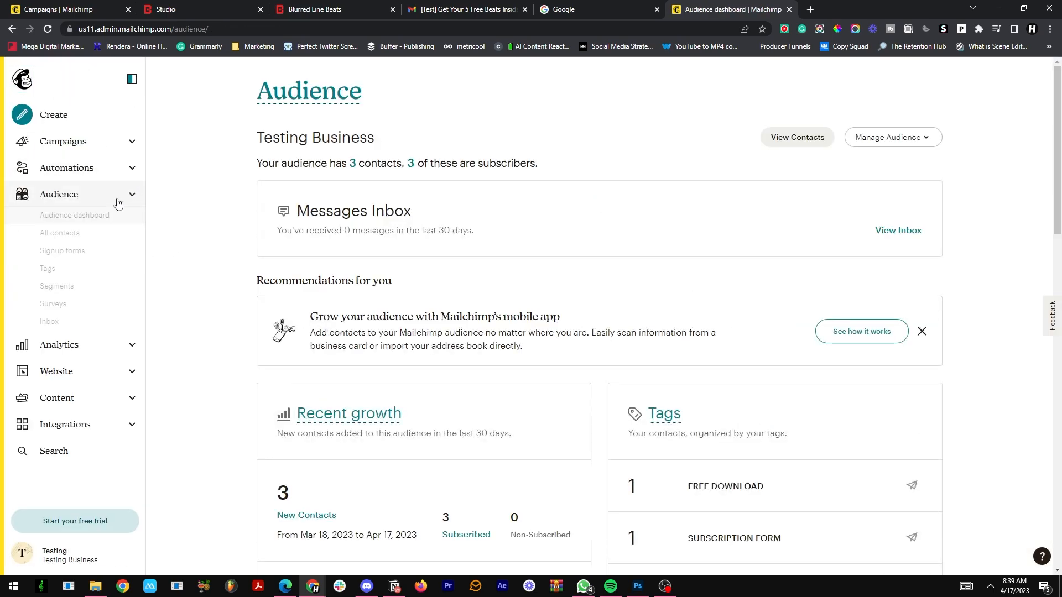
{"action": "left_click", "coordinate": [109, 324]}
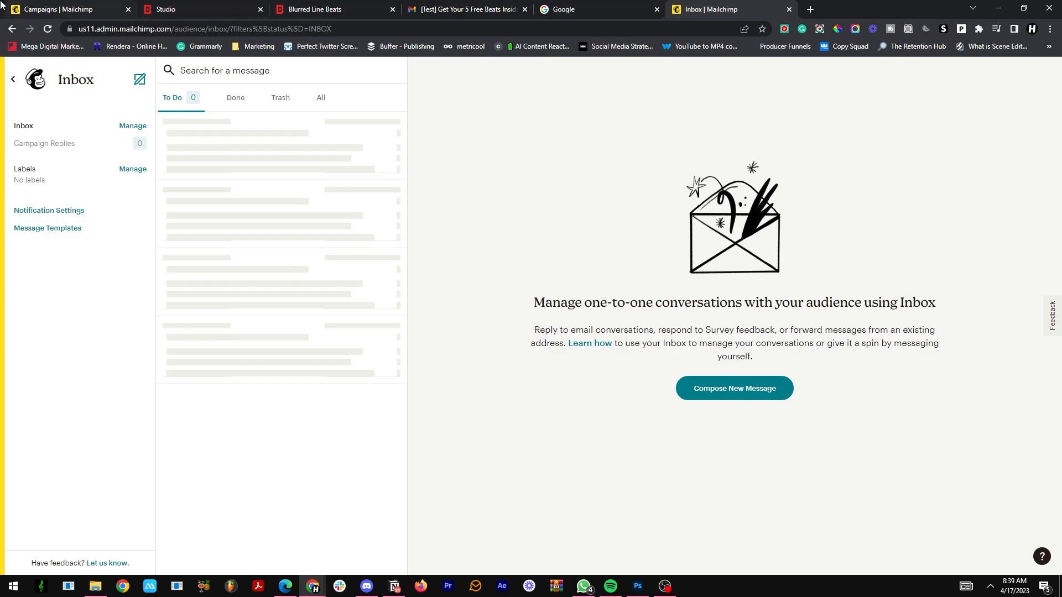
Step: Return to the non-customers campaign draft and save its Settings & Tracking options
{"action": "left_click", "coordinate": [30, 7]}
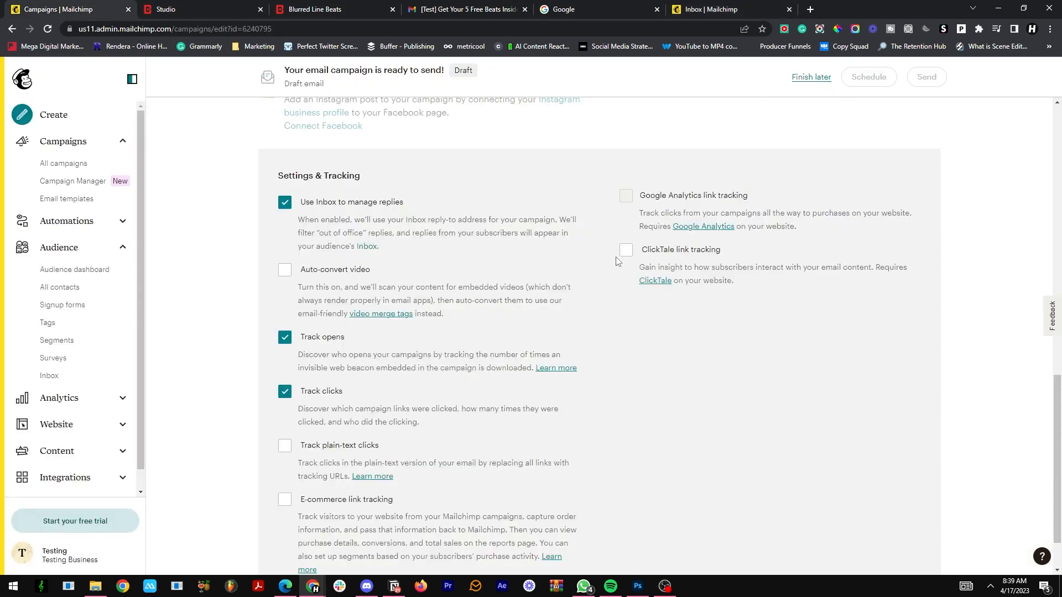
{"action": "scroll", "coordinate": [525, 258], "scroll_direction": "down", "scroll_amount": 1}
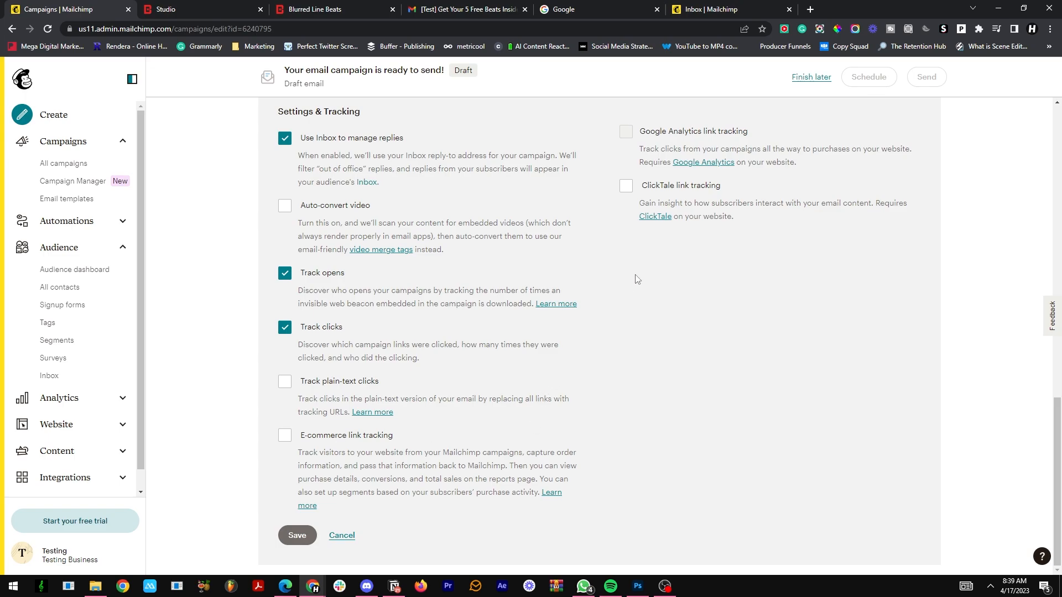
{"action": "left_click", "coordinate": [304, 535]}
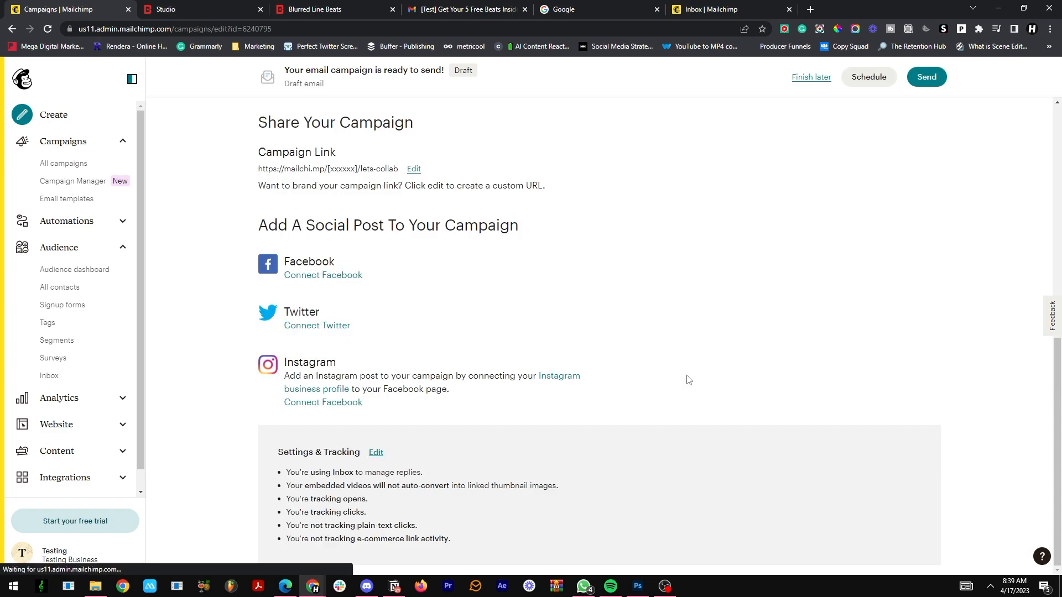
Step: Look at the delivery date and time options for scheduling the non-customers campaign, and close them without scheduling
{"action": "scroll", "coordinate": [823, 274], "scroll_direction": "up", "scroll_amount": 9}
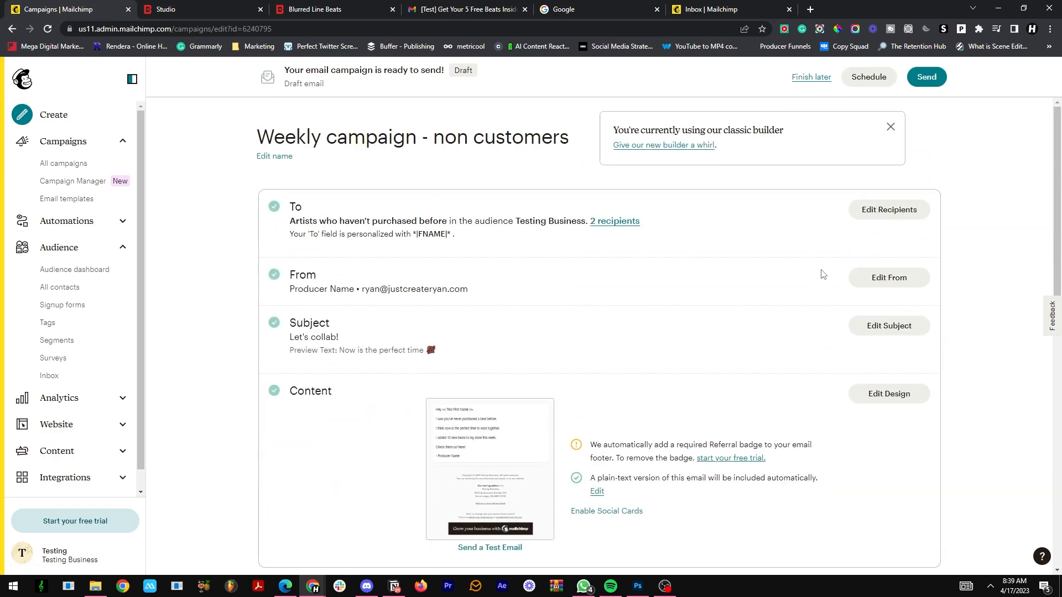
{"action": "left_click", "coordinate": [867, 79]}
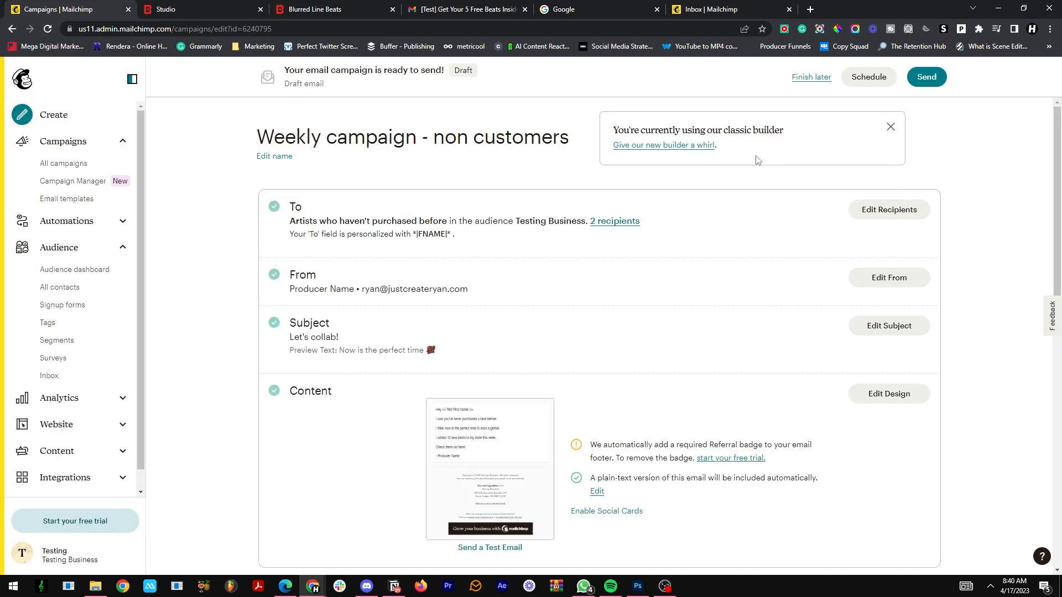
{"action": "left_click", "coordinate": [753, 156]}
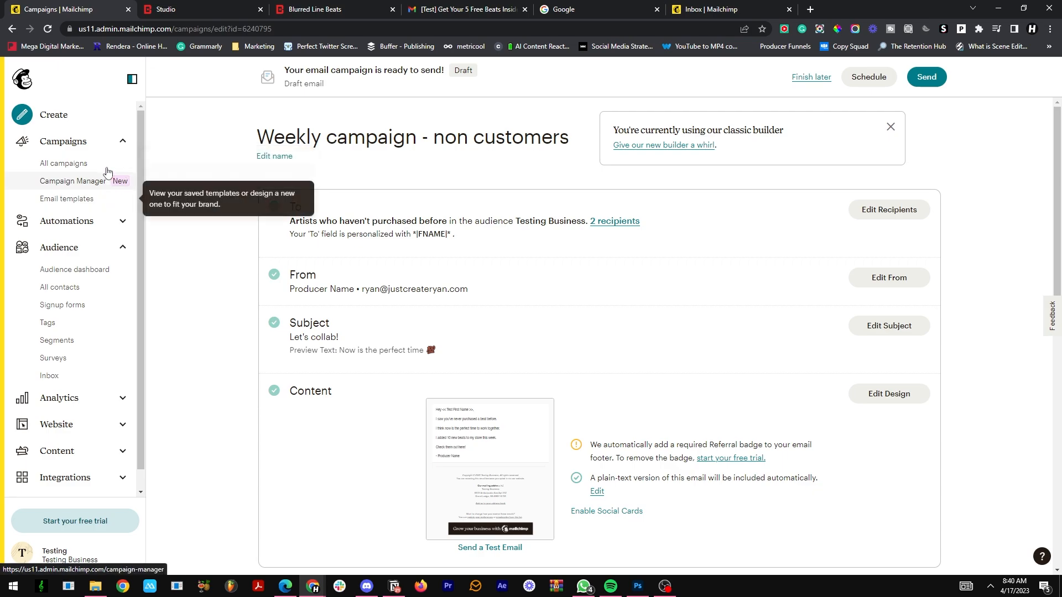
Step: Replicate "Weekly campaign - non customers" from the list of all campaigns, dismissing the Meta limited data notice
{"action": "left_click", "coordinate": [78, 164]}
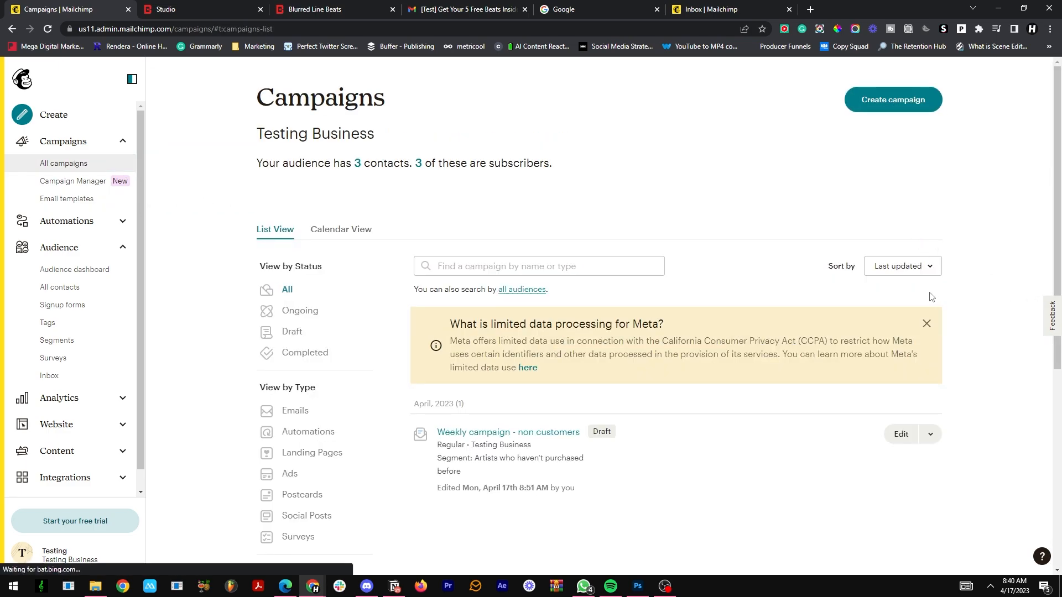
{"action": "left_click", "coordinate": [931, 329]}
{"action": "left_click", "coordinate": [932, 354]}
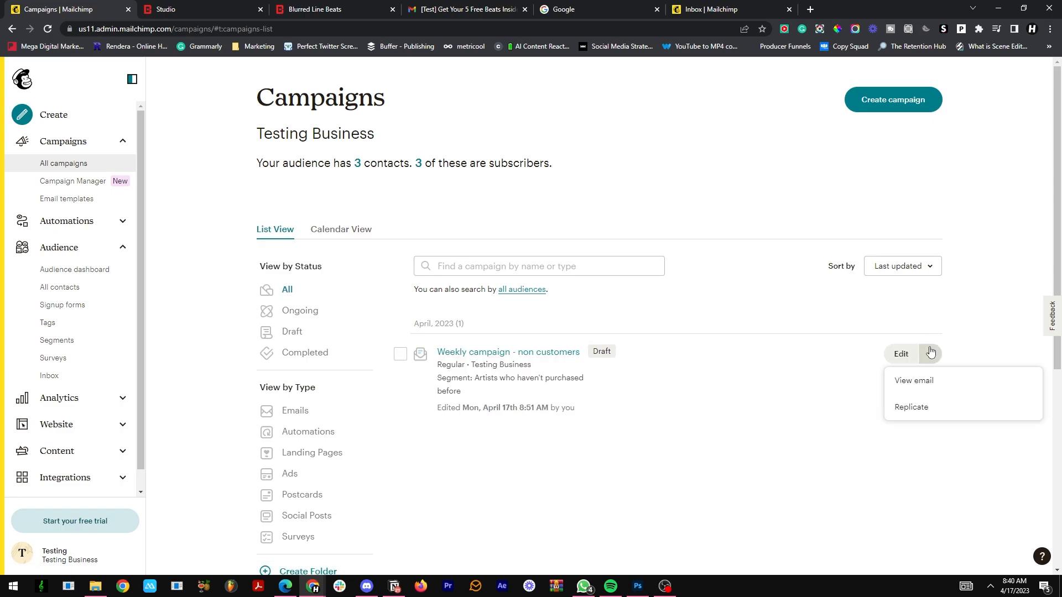
{"action": "left_click", "coordinate": [926, 402]}
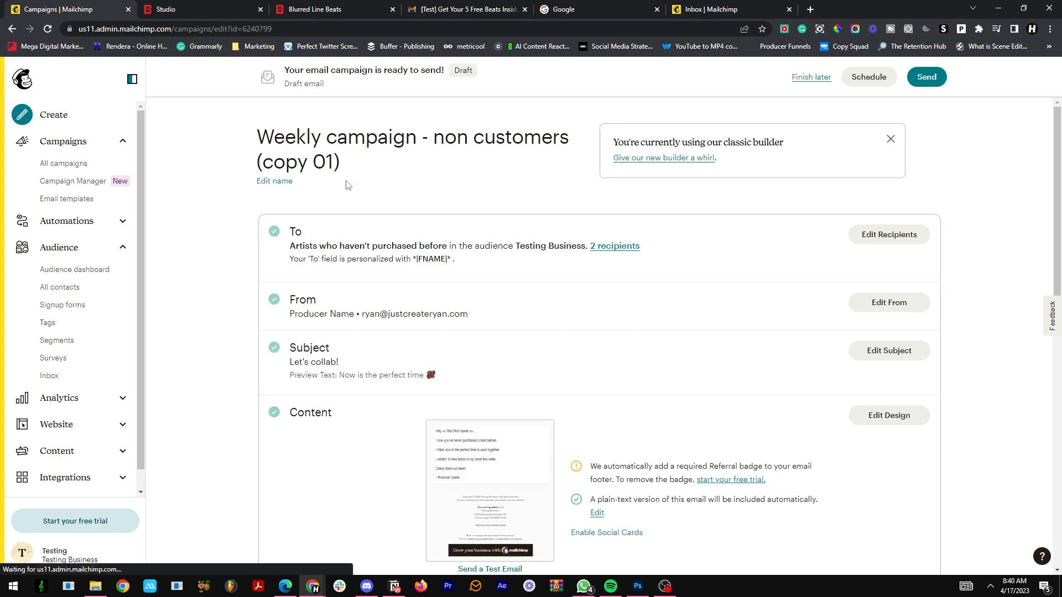
Step: Rename the replicated campaign as "Weekly campaign - customers" and save the name
{"action": "left_click", "coordinate": [274, 181]}
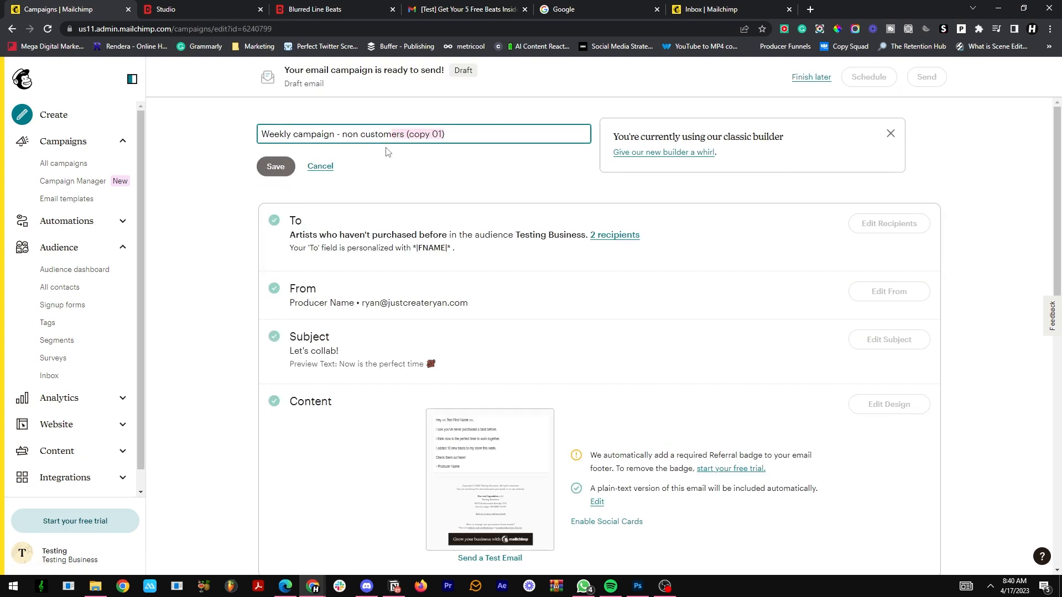
{"action": "left_click_drag", "start_coordinate": [388, 152], "coordinate": [349, 139]}
{"action": "type", "text": "customers"}
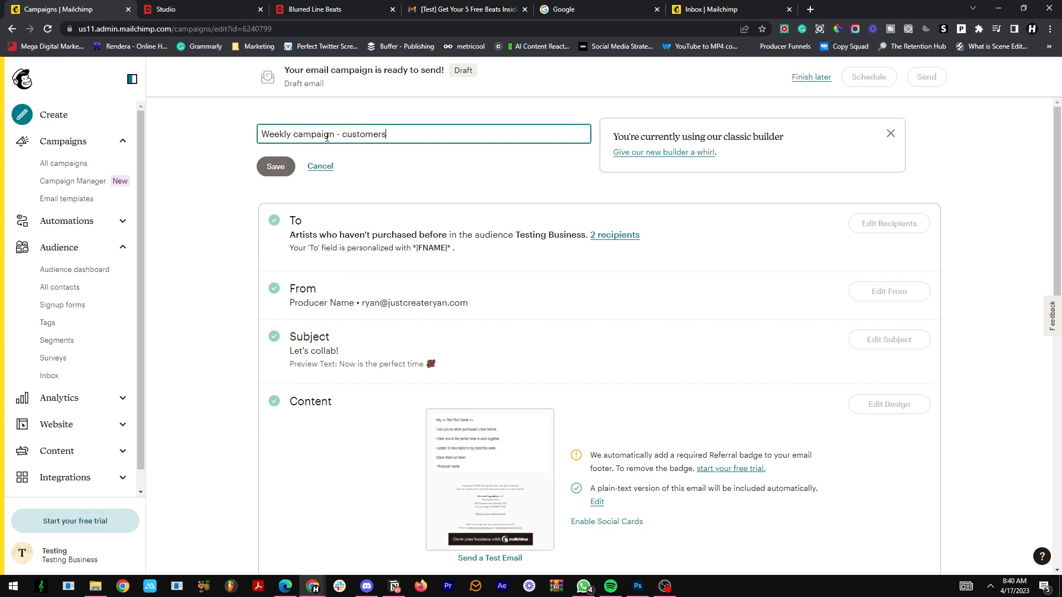
{"action": "left_click", "coordinate": [269, 167]}
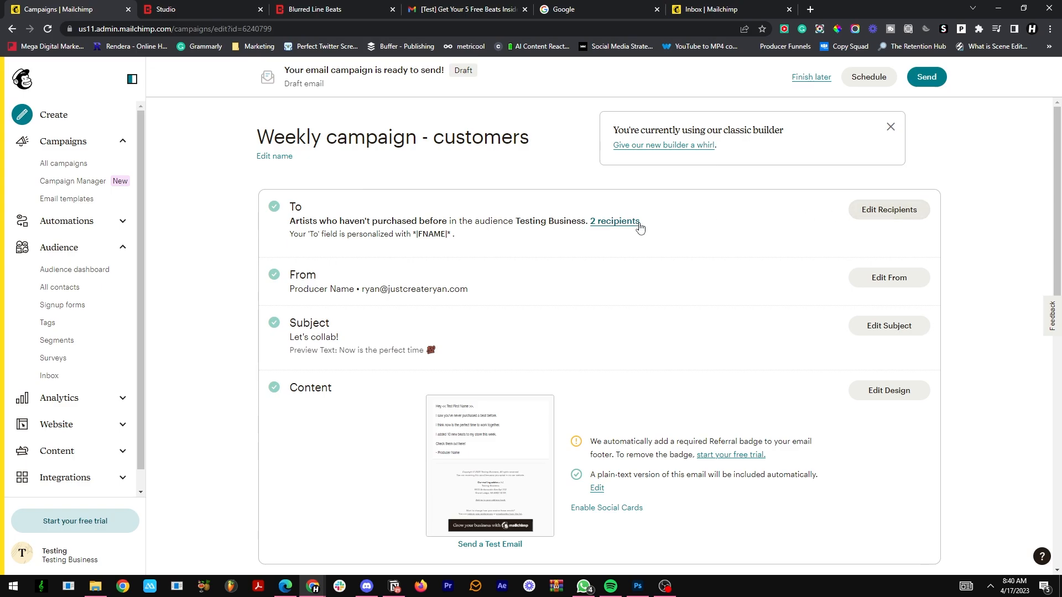
Step: Set the campaign's recipients to the "Customers All time" segment and save
{"action": "left_click", "coordinate": [864, 216]}
{"action": "left_click", "coordinate": [676, 260]}
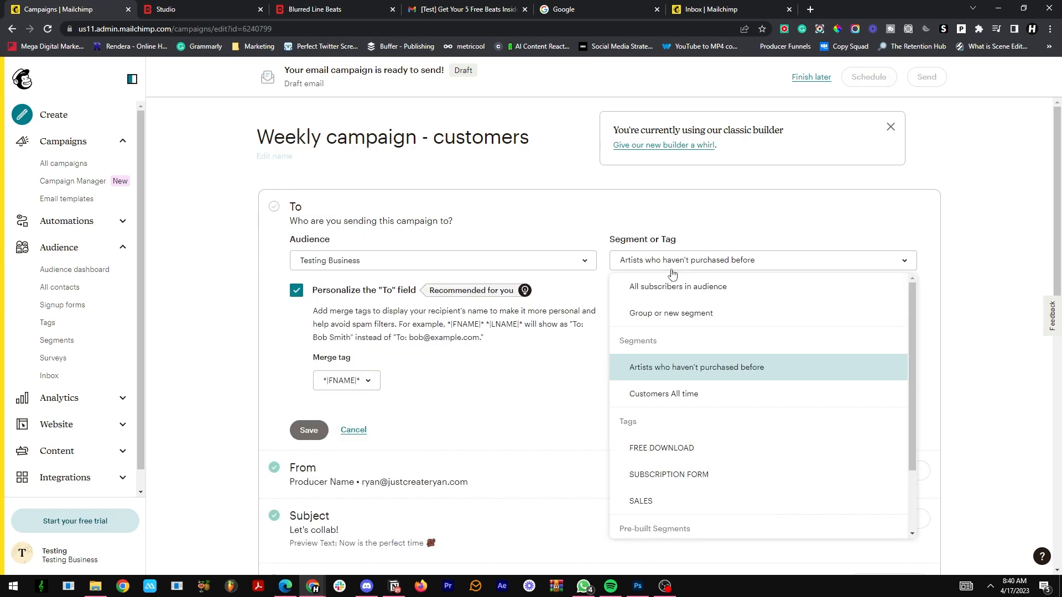
{"action": "left_click", "coordinate": [663, 401]}
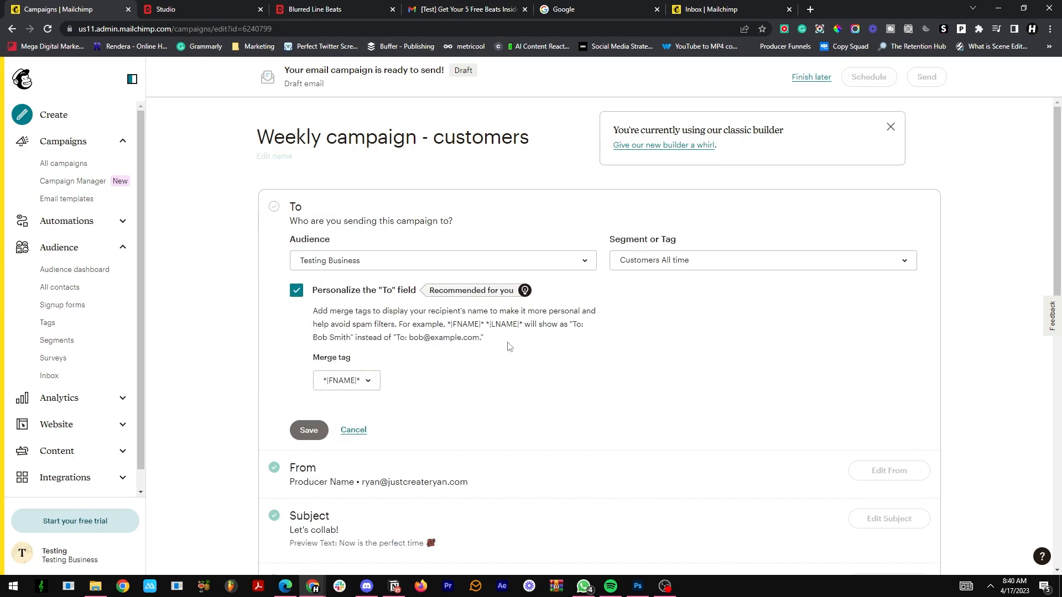
{"action": "left_click", "coordinate": [308, 430]}
Step: In the email design, replace the first two sentences after the greeting with "I want to thank you for being a supporter of my beats."
{"action": "scroll", "coordinate": [410, 176], "scroll_direction": "down", "scroll_amount": 1}
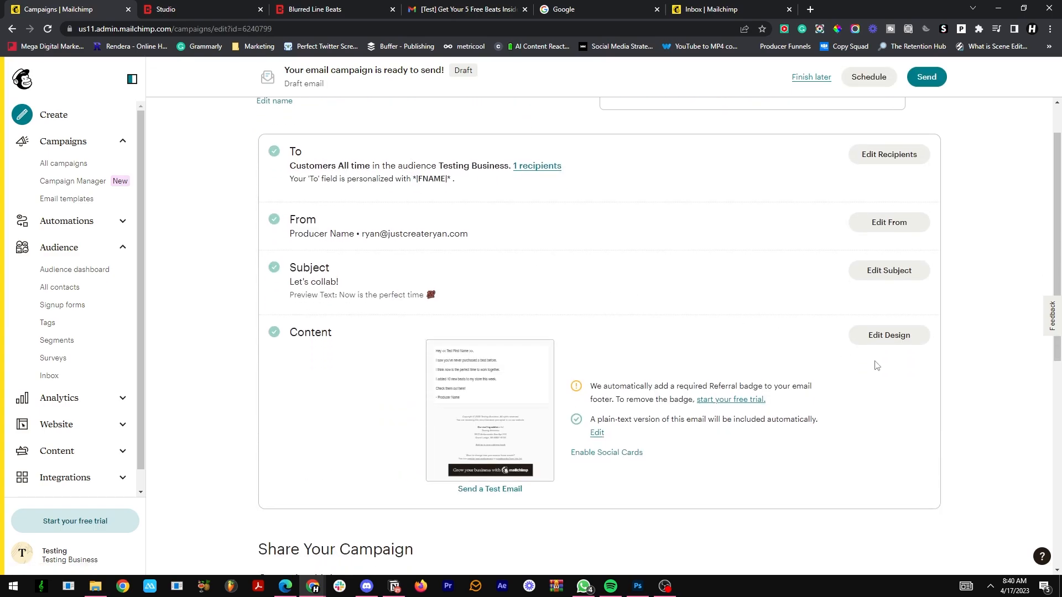
{"action": "left_click", "coordinate": [888, 336]}
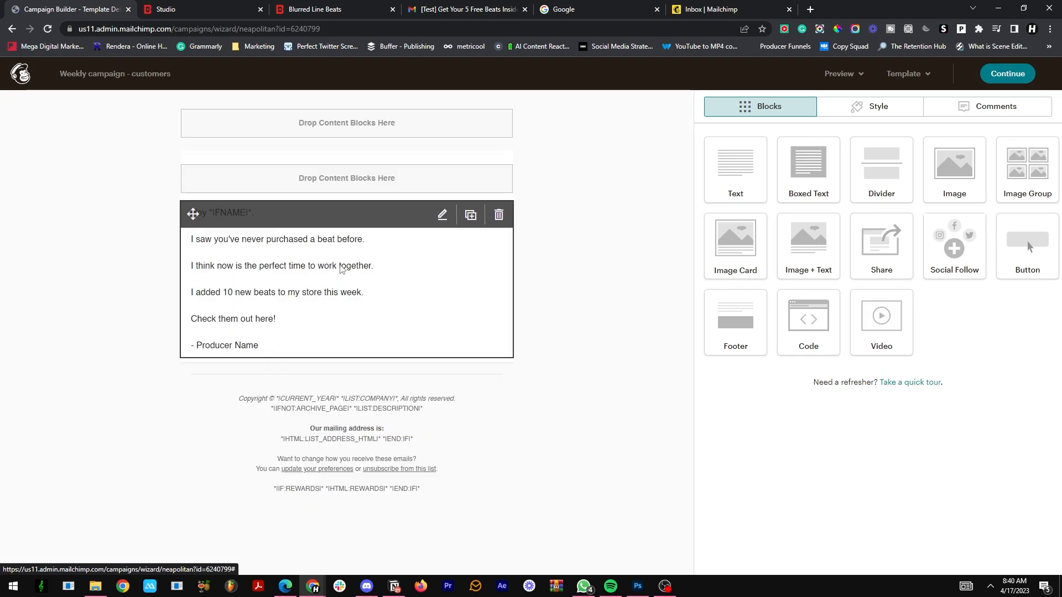
{"action": "left_click", "coordinate": [412, 228]}
{"action": "left_click_drag", "start_coordinate": [849, 229], "coordinate": [714, 229]}
{"action": "left_click_drag", "start_coordinate": [859, 252], "coordinate": [705, 230]}
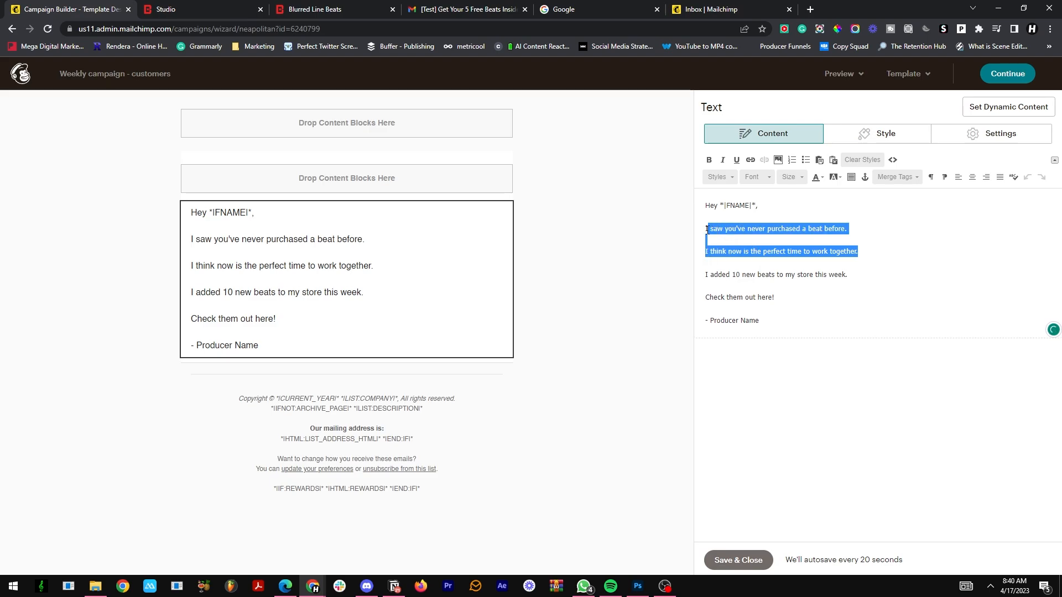
{"action": "type", "text": "want "}
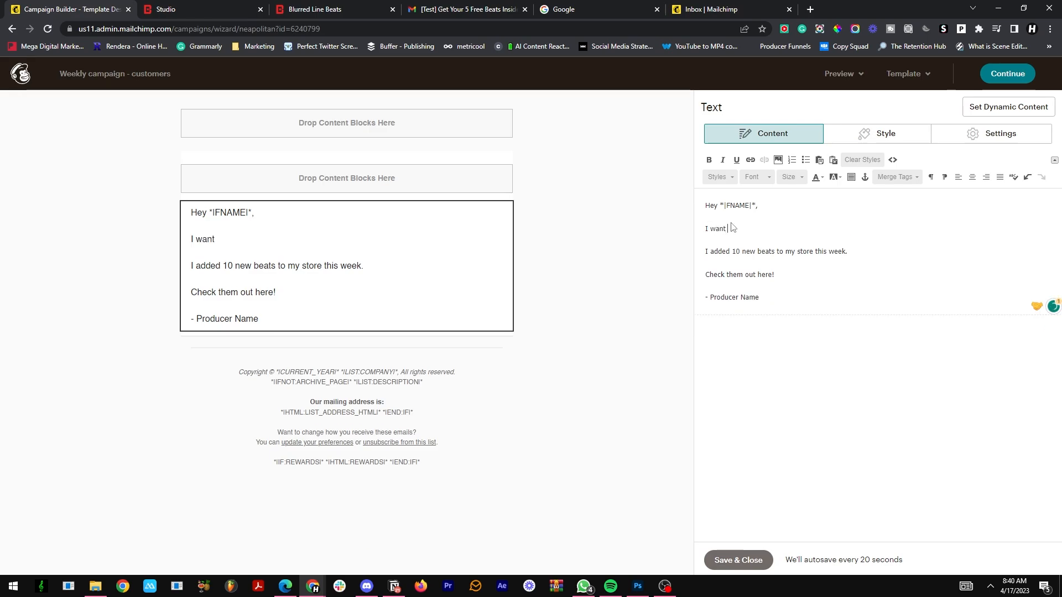
{"action": "type", "text": "to thank you for b"}
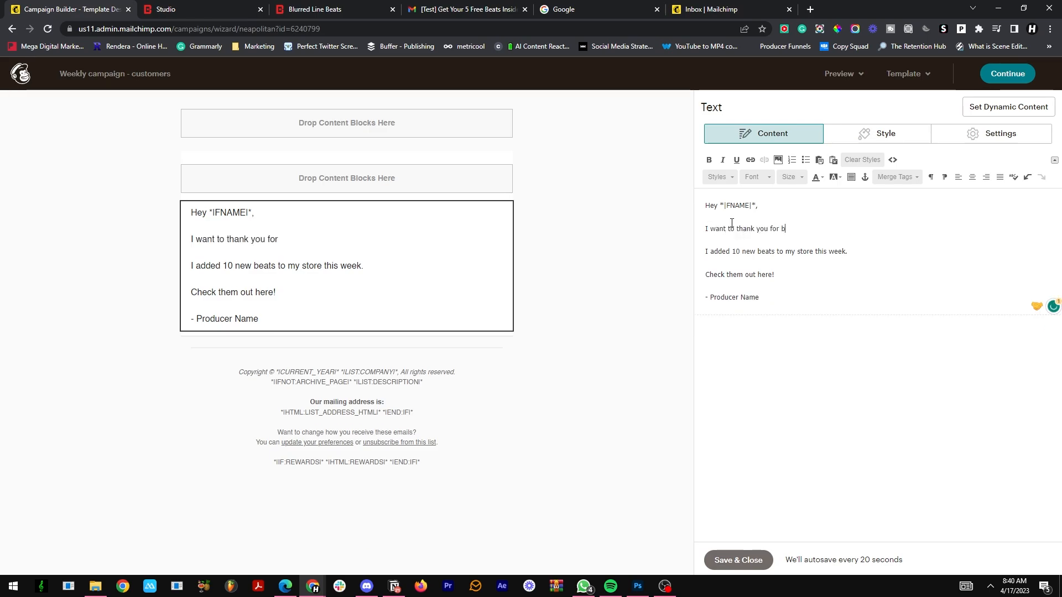
{"action": "type", "text": "eing a supporter "}
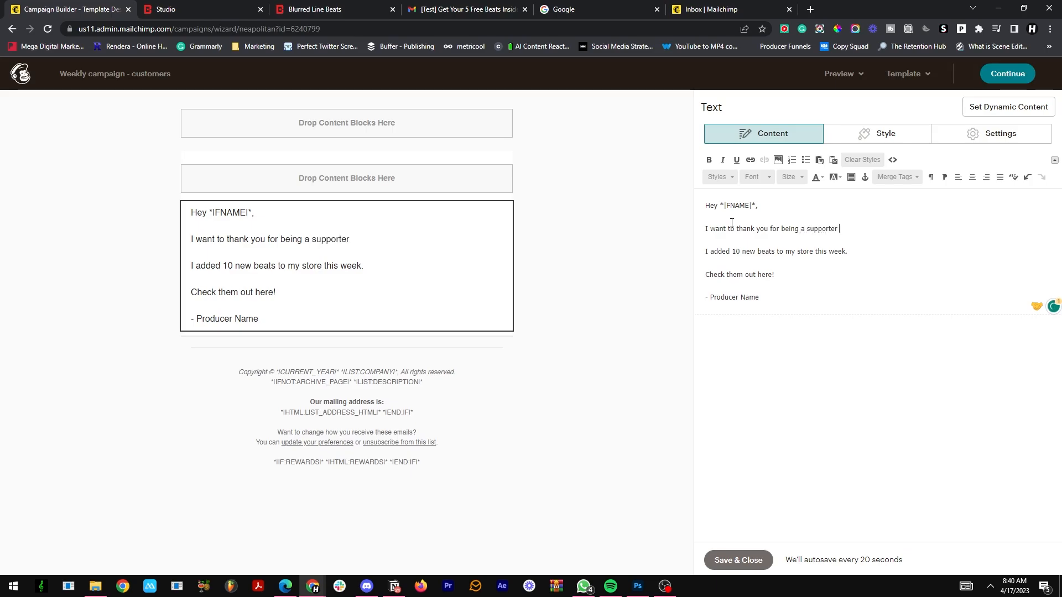
{"action": "type", "text": "of my bea"}
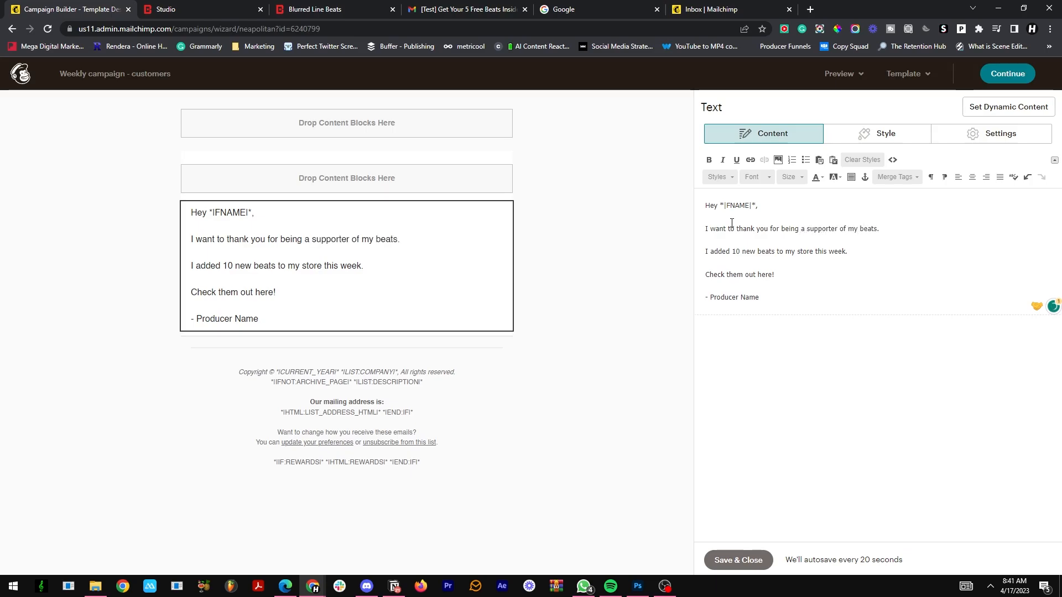
{"action": "type", "text": "ts."}
{"action": "key", "text": "Return"}
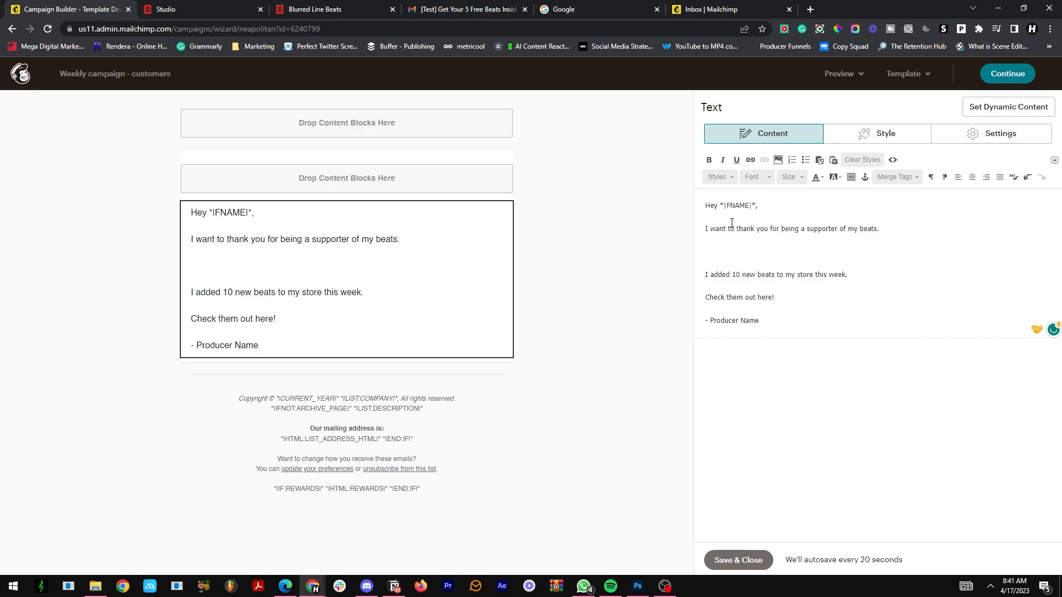
Step: Add the paragraph "Actually, I think now is a perfect time for us to keep on working together." below the thank-you line
{"action": "type", "text": "Actually, I th"}
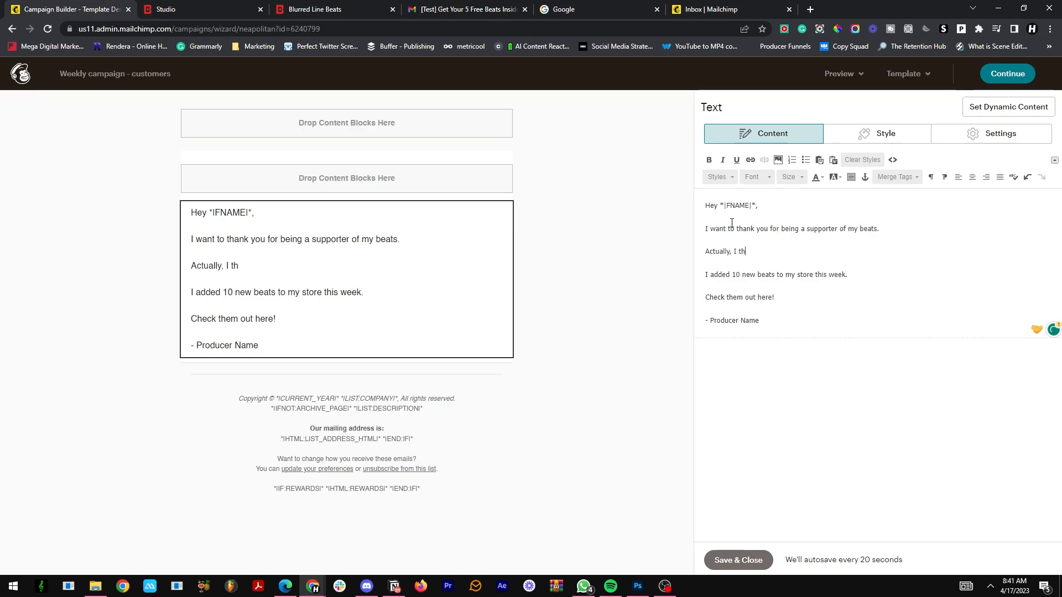
{"action": "type", "text": "ink now is a per"}
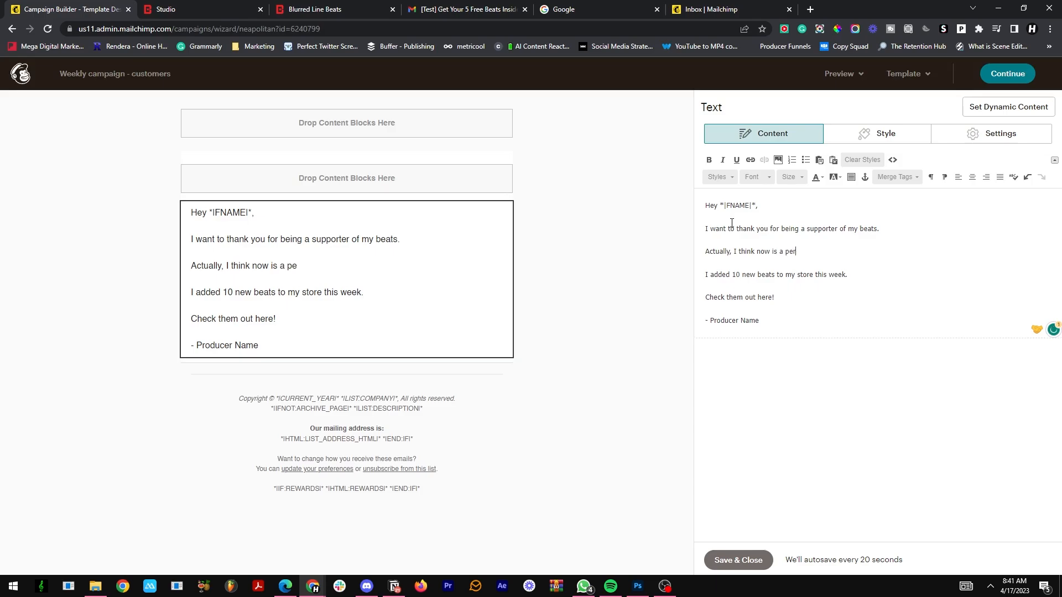
{"action": "type", "text": "ctfect tim"}
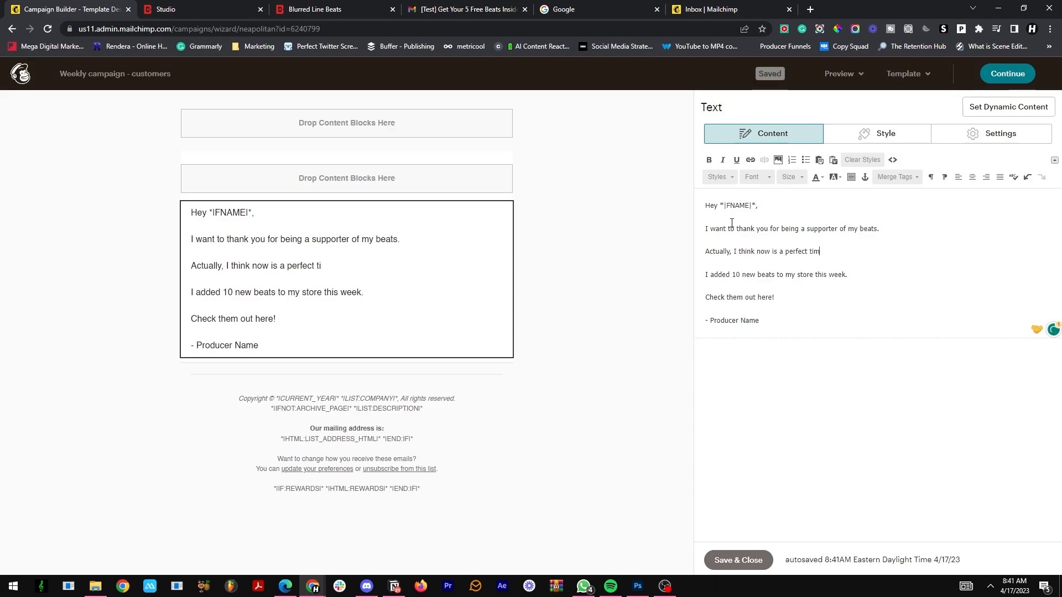
{"action": "type", "text": "e for us to keep"}
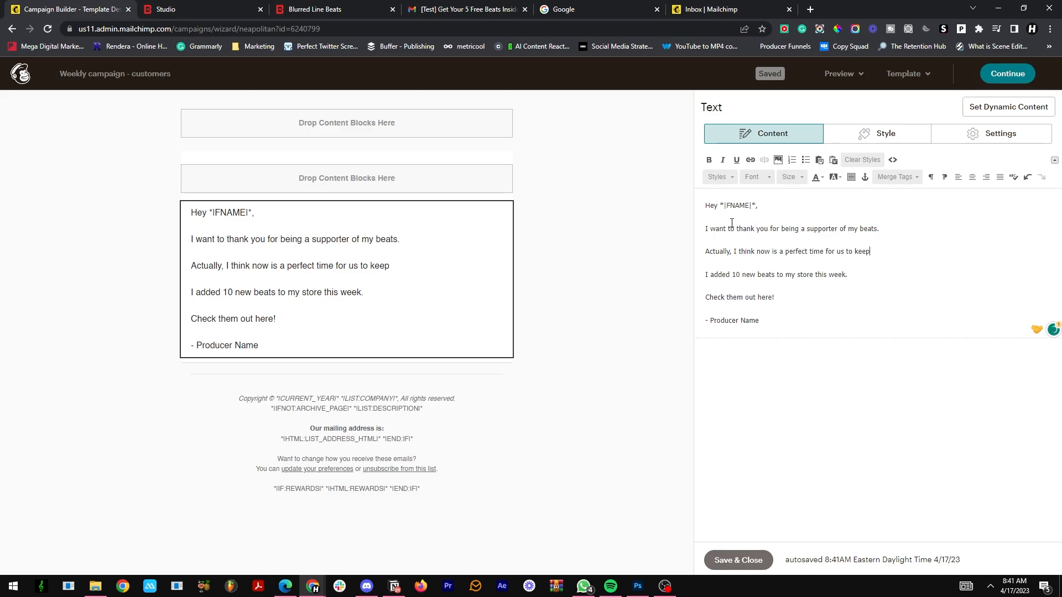
{"action": "type", "text": " on"}
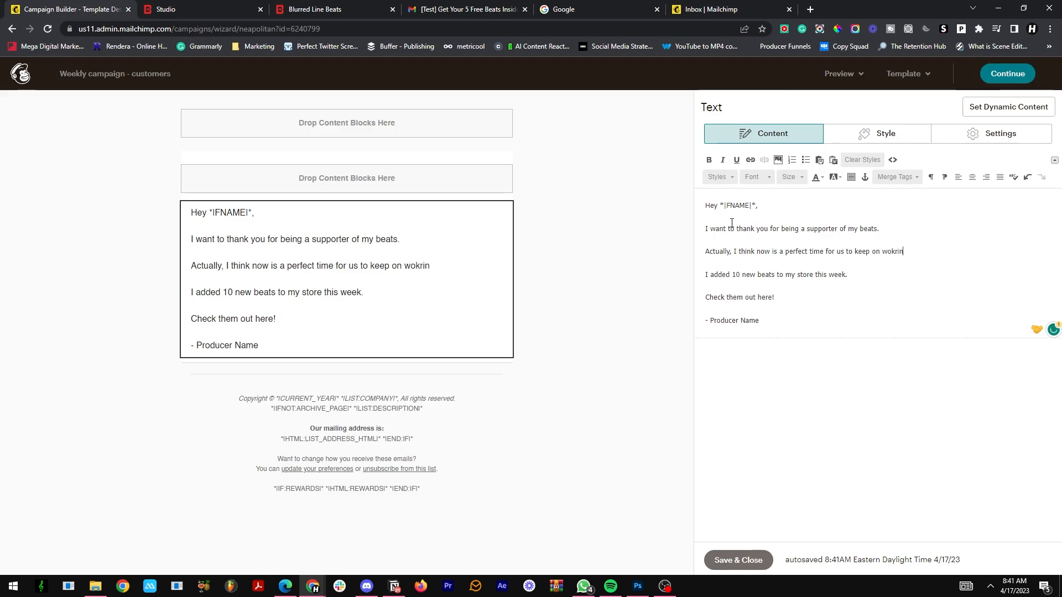
{"action": "type", "text": " working together."}
Step: Save the text block and finish the design, declining to make the Classic Builder the default editor
{"action": "left_click", "coordinate": [739, 560]}
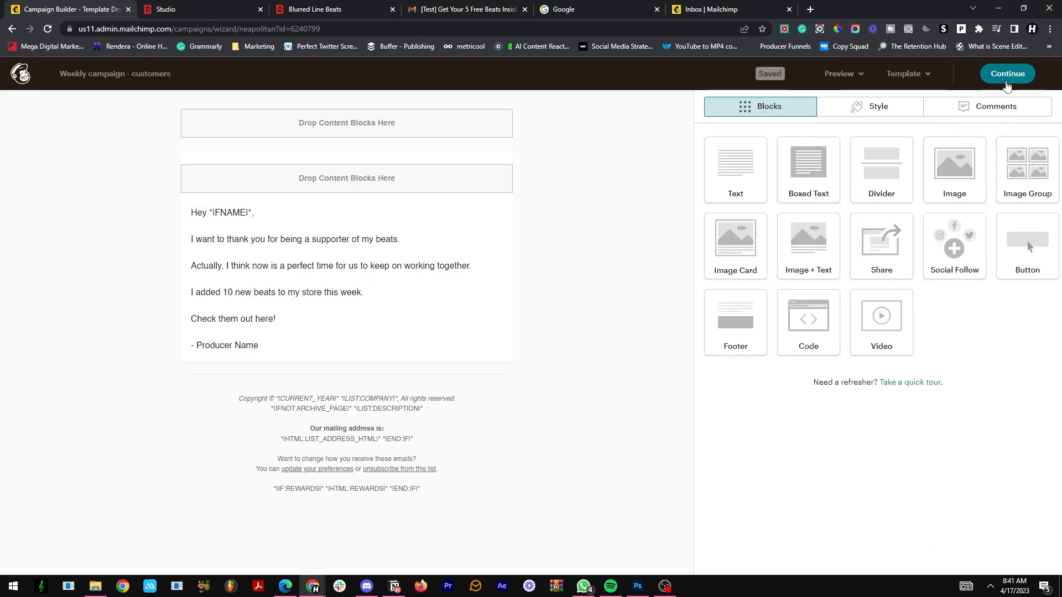
{"action": "left_click", "coordinate": [1004, 79]}
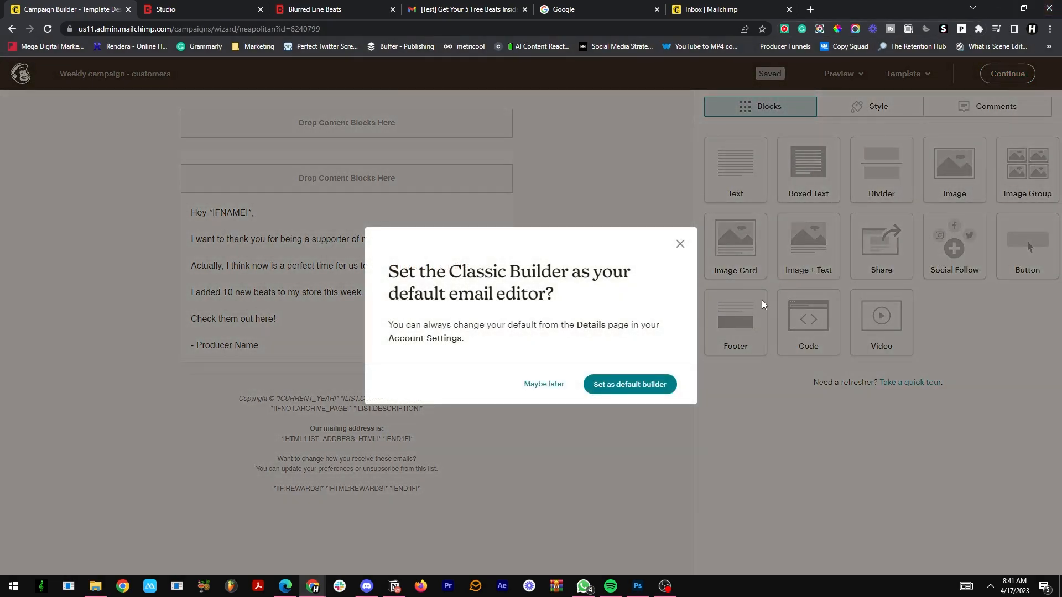
{"action": "double_click", "coordinate": [542, 387]}
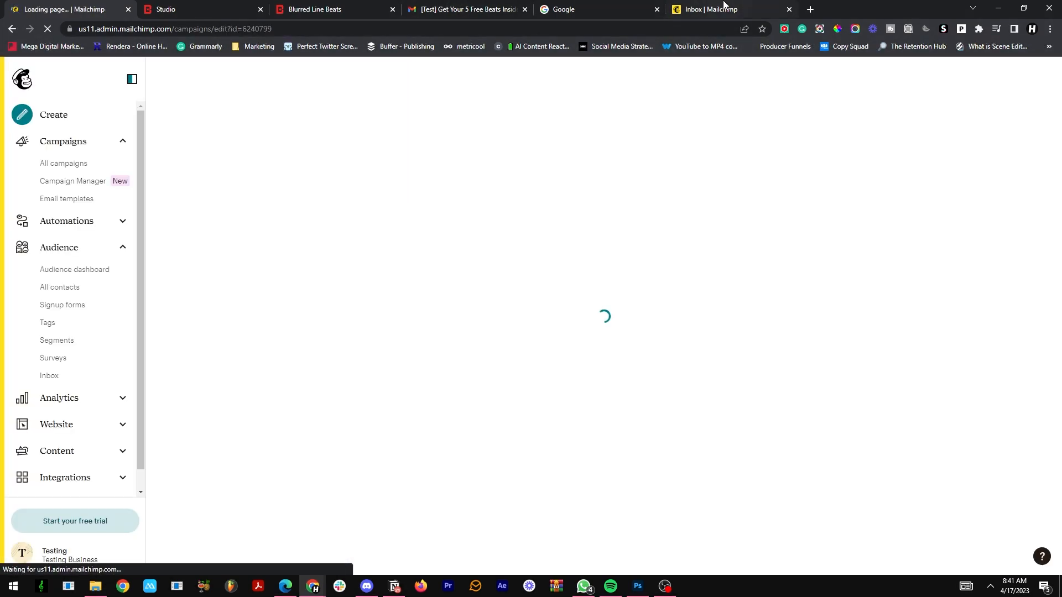
Step: Check the customers campaign's Settings & Tracking and scheduling options, and return to the list of all campaigns
{"action": "scroll", "coordinate": [651, 189], "scroll_direction": "down", "scroll_amount": 10}
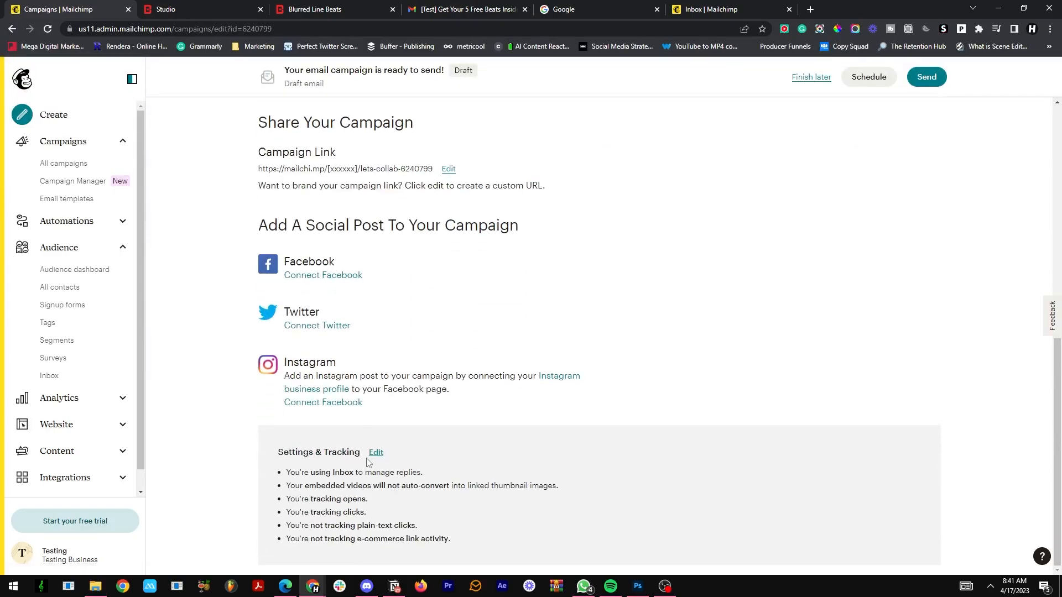
{"action": "scroll", "coordinate": [402, 470], "scroll_direction": "up", "scroll_amount": 10}
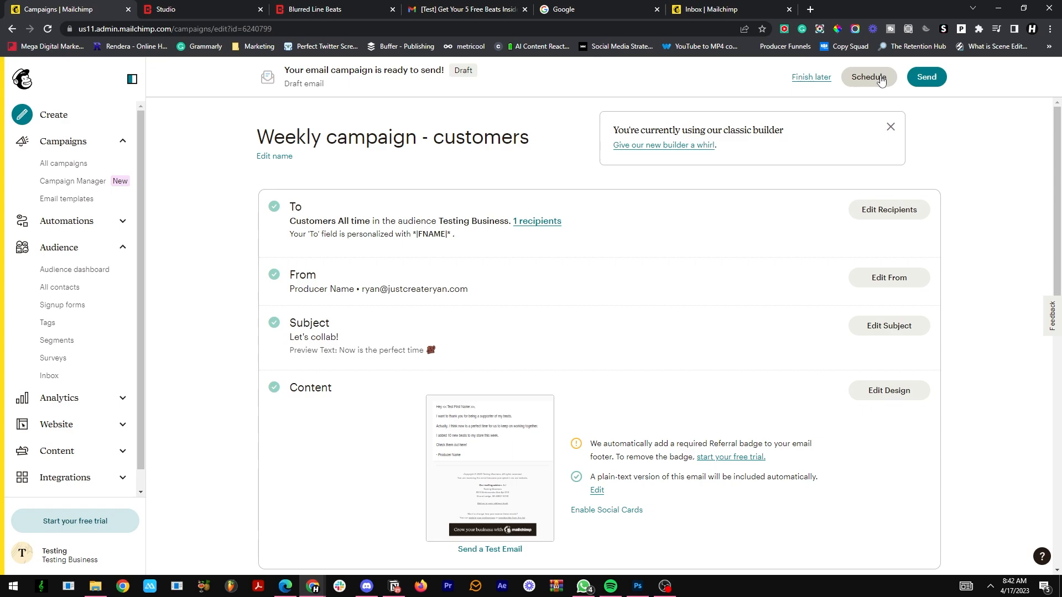
{"action": "left_click", "coordinate": [881, 79]}
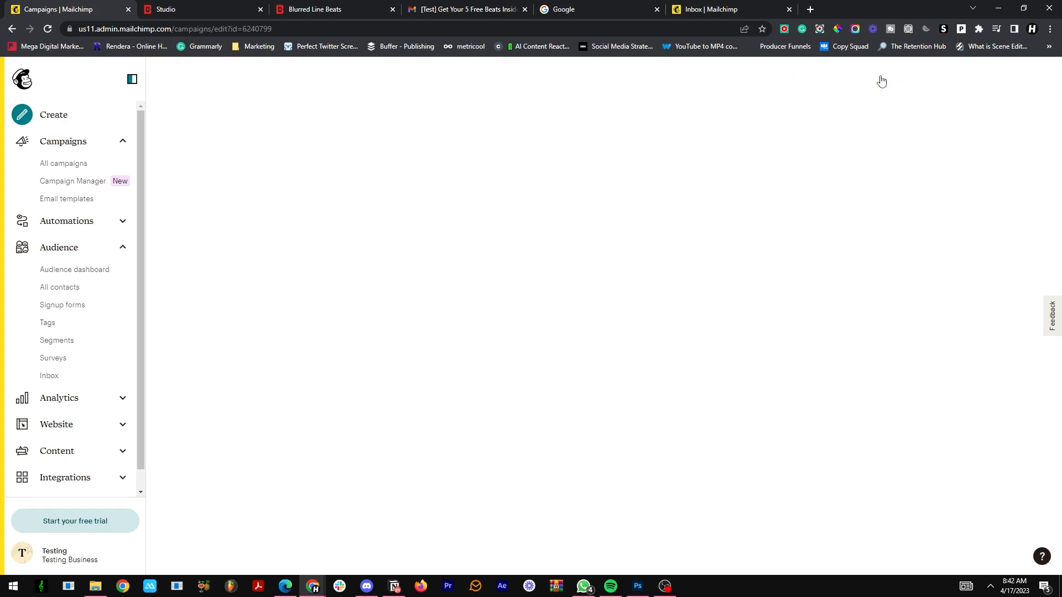
{"action": "left_click", "coordinate": [752, 155]}
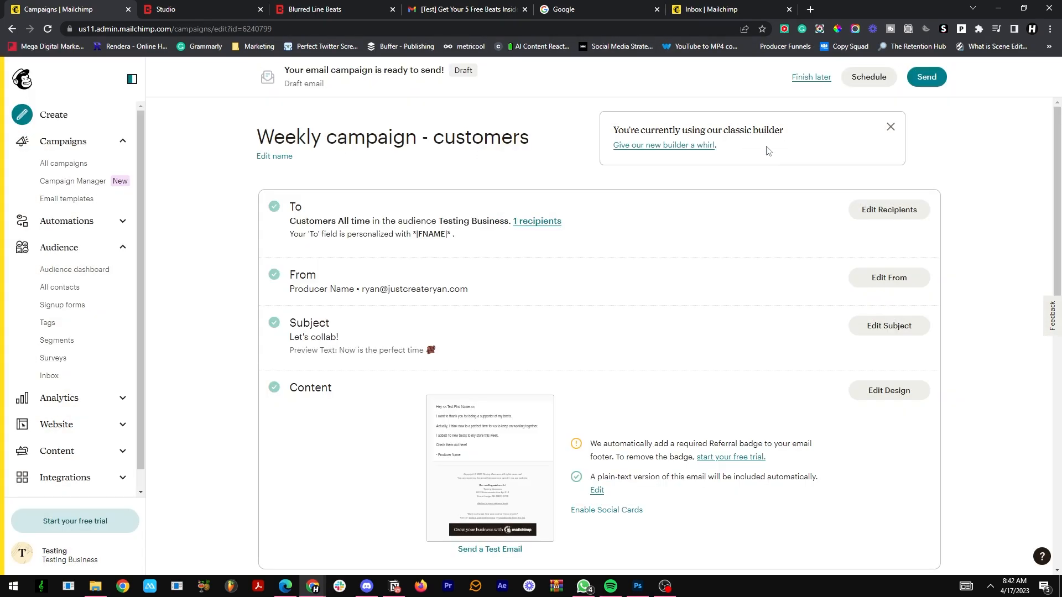
{"action": "left_click", "coordinate": [79, 165]}
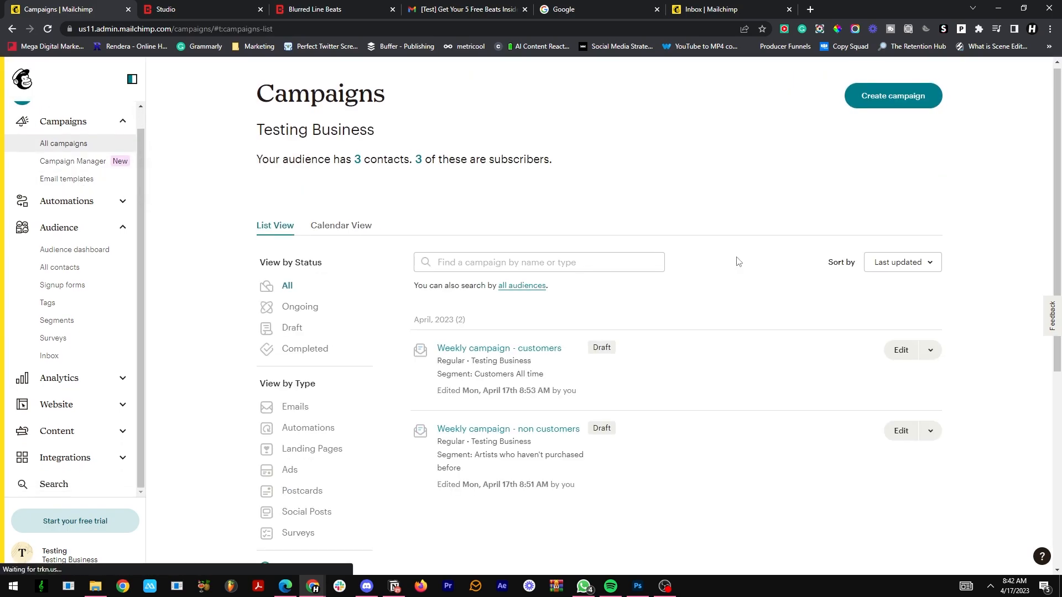
Step: Review the weekly campaigns list, look over an example customer's contact details in ActiveCampaign, and return to the Mailchimp campaigns list
{"action": "scroll", "coordinate": [734, 260], "scroll_direction": "down", "scroll_amount": 5}
{"action": "scroll", "coordinate": [734, 261], "scroll_direction": "up", "scroll_amount": 3}
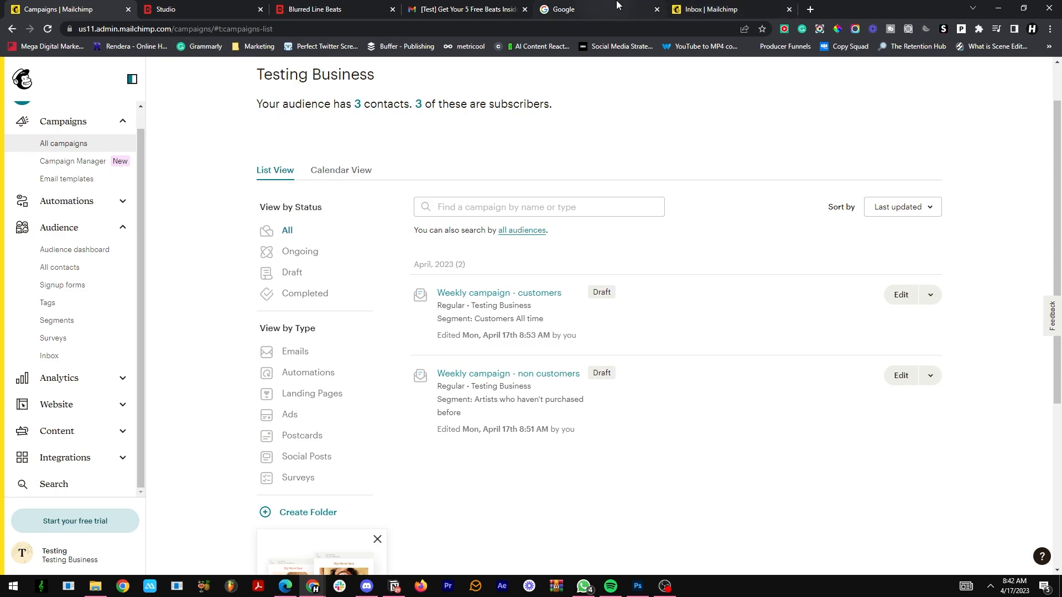
{"action": "left_click", "coordinate": [720, 9]}
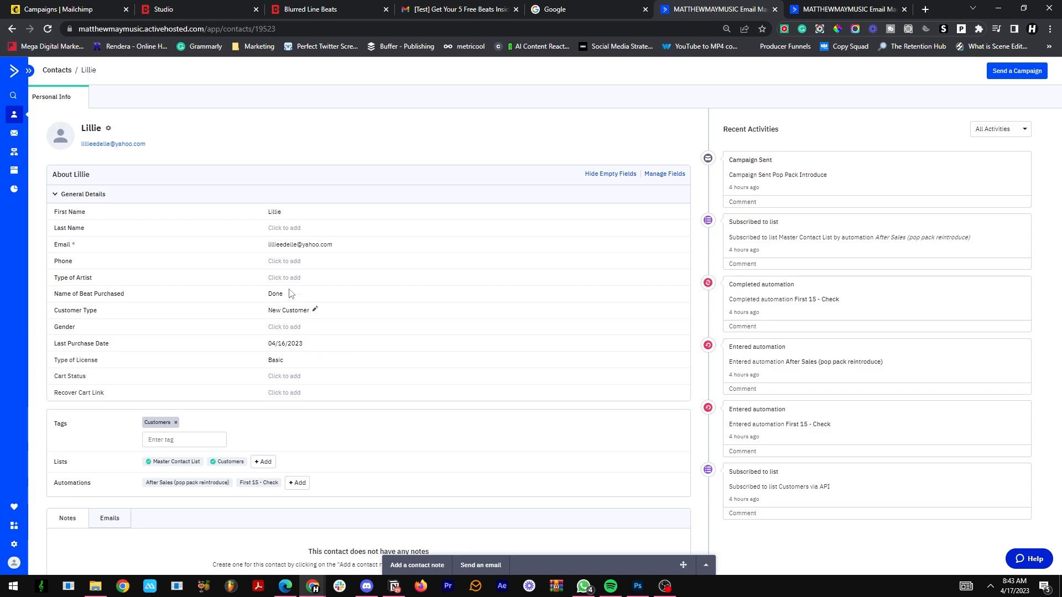
{"action": "mouse_move", "coordinate": [511, 5]}
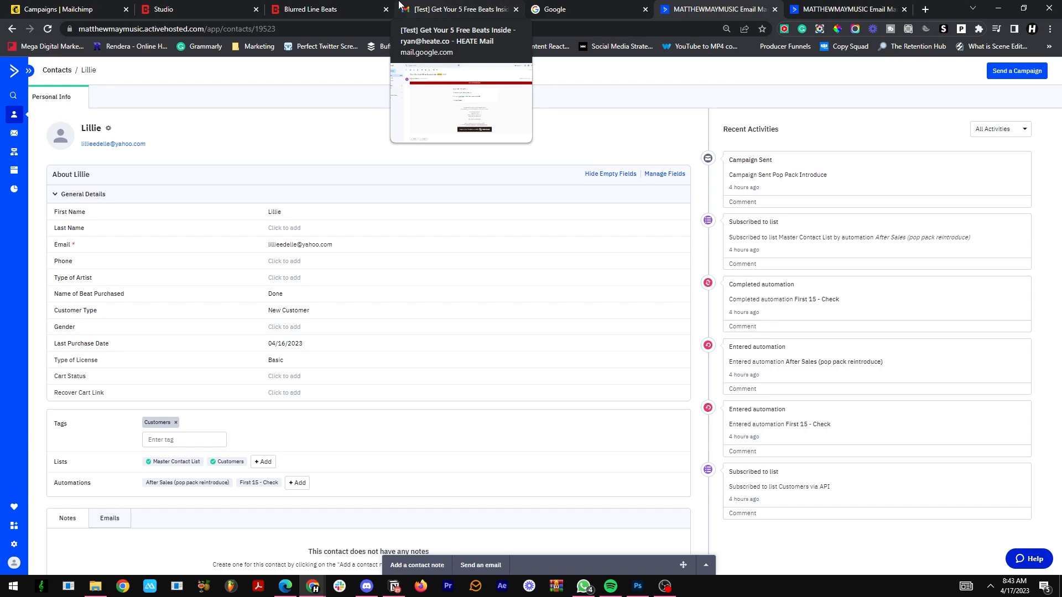
{"action": "left_click", "coordinate": [67, 9]}
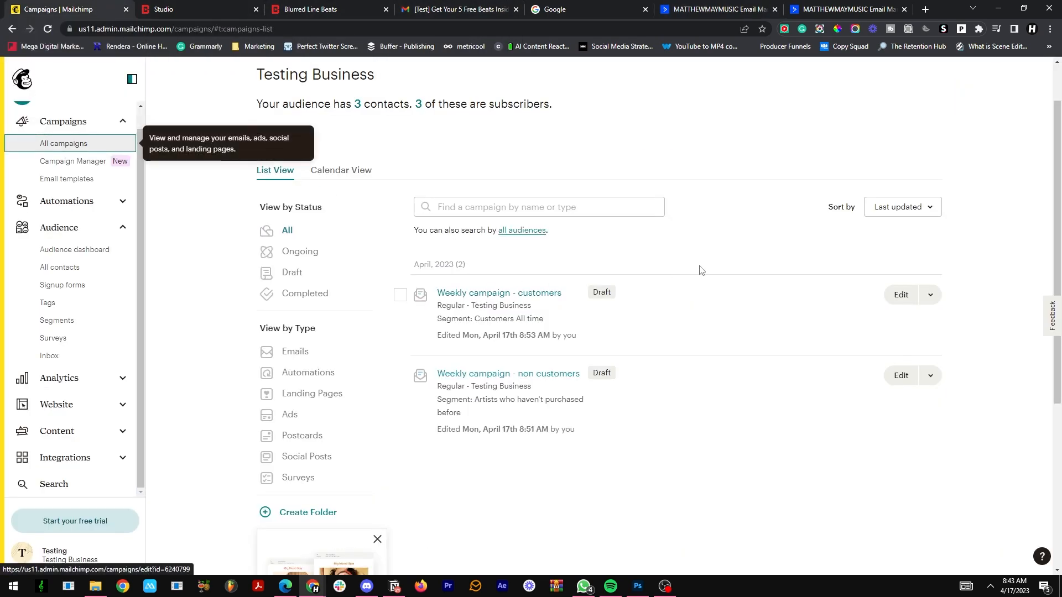
Step: Switch to ActiveCampaign's After Sales (pop pack reintroduce) automation and open its "Thank you again!" email in the editor
{"action": "left_click", "coordinate": [807, 5]}
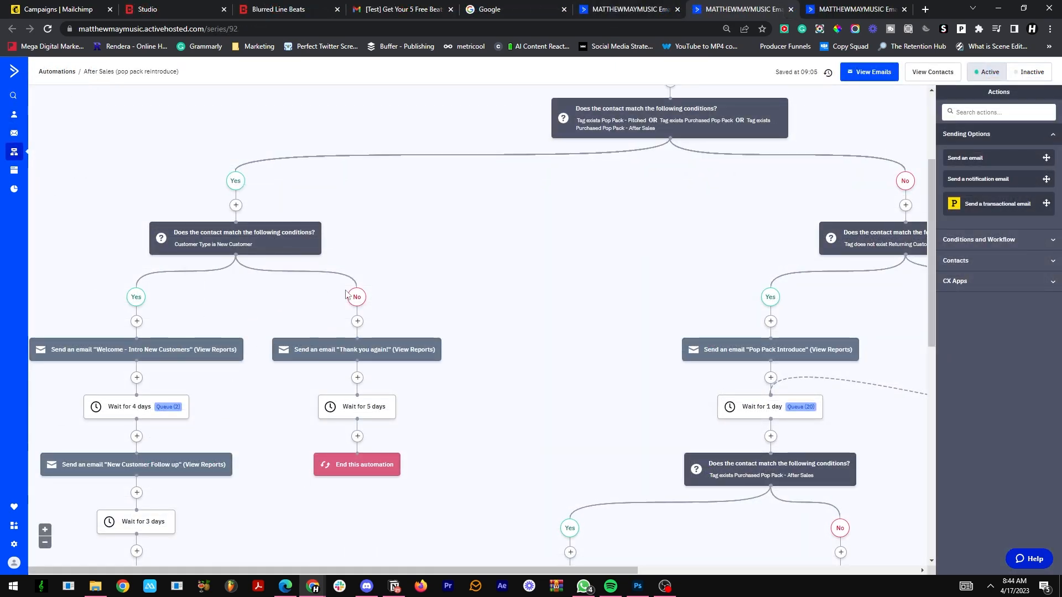
{"action": "mouse_move", "coordinate": [203, 357]}
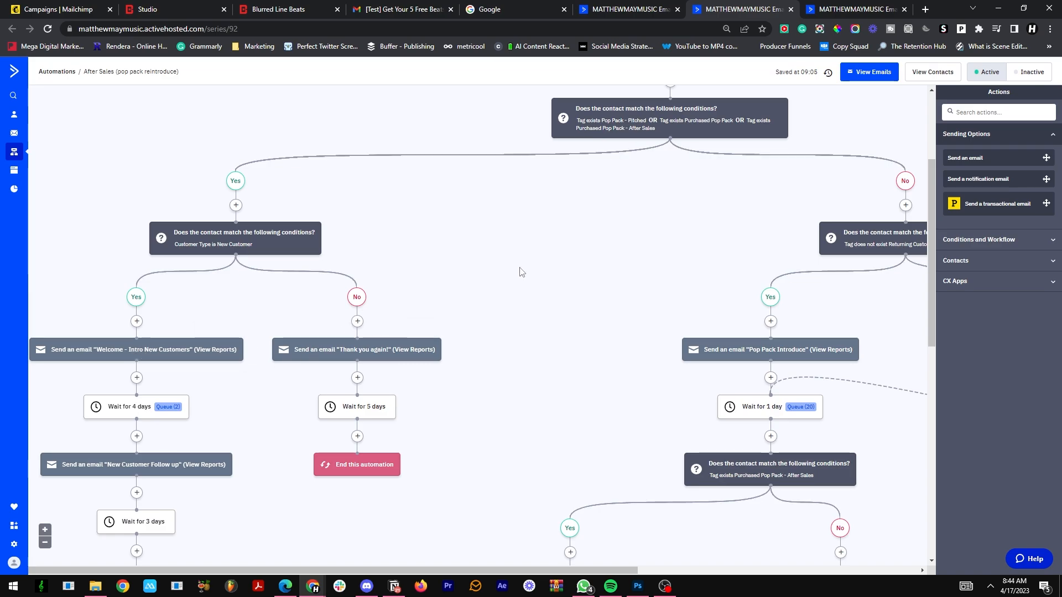
{"action": "left_click", "coordinate": [347, 350]}
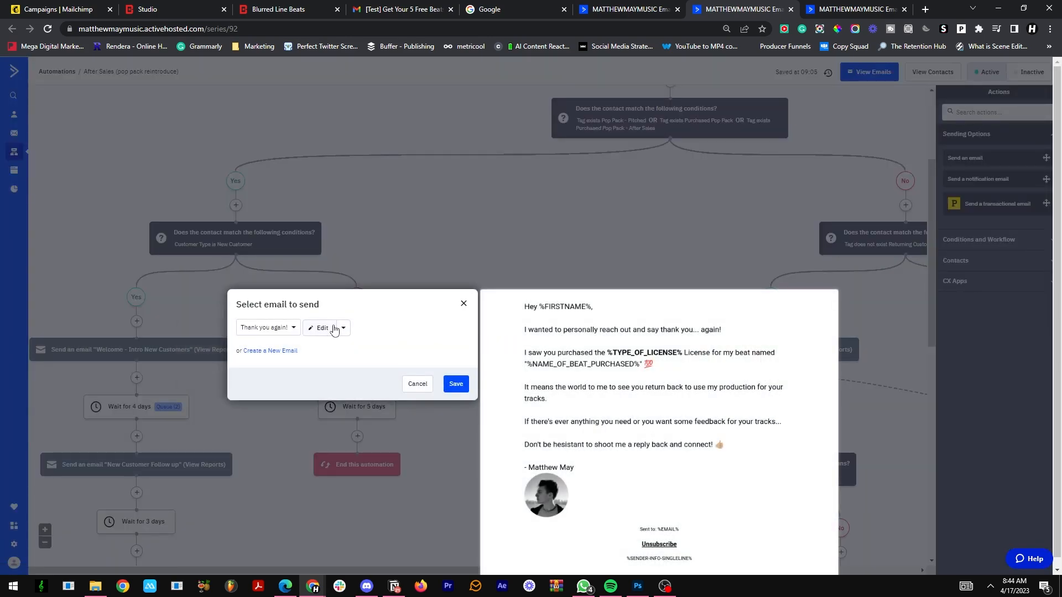
{"action": "left_click", "coordinate": [325, 329]}
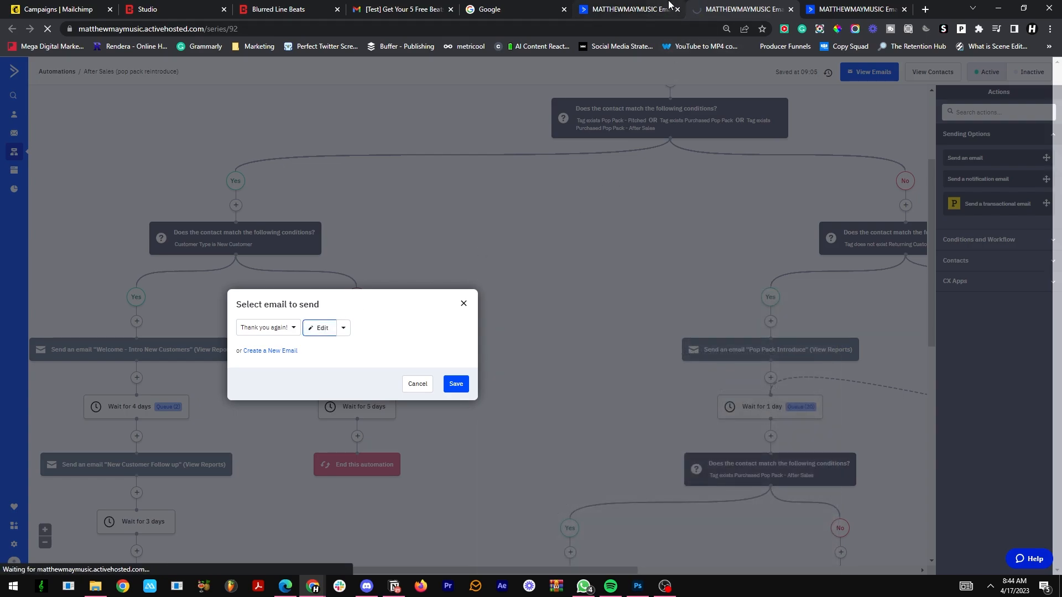
{"action": "left_click", "coordinate": [669, 4]}
{"action": "left_click", "coordinate": [711, 6]}
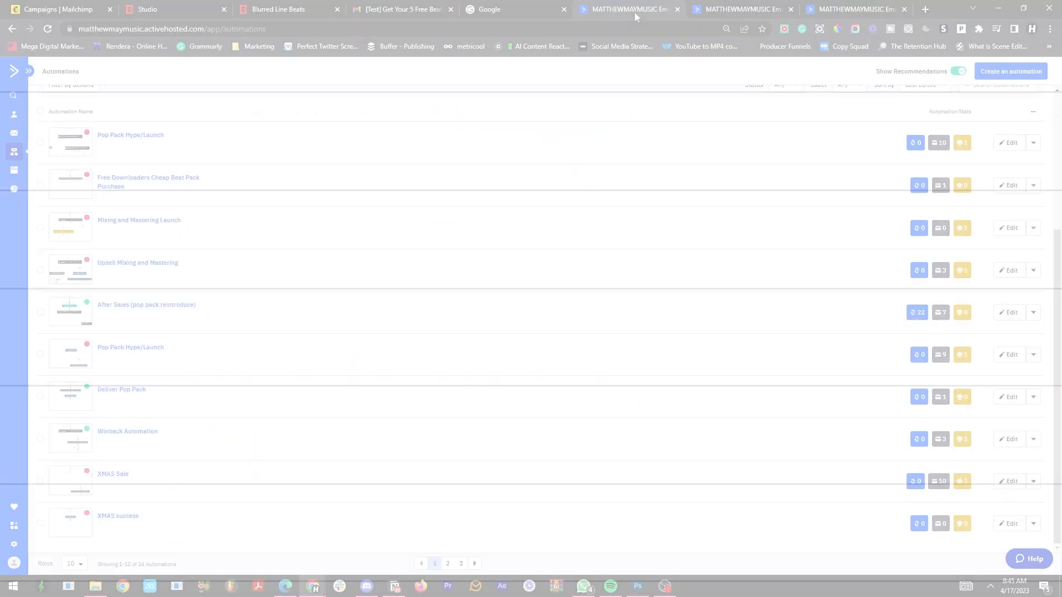
{"action": "left_click", "coordinate": [774, 9]}
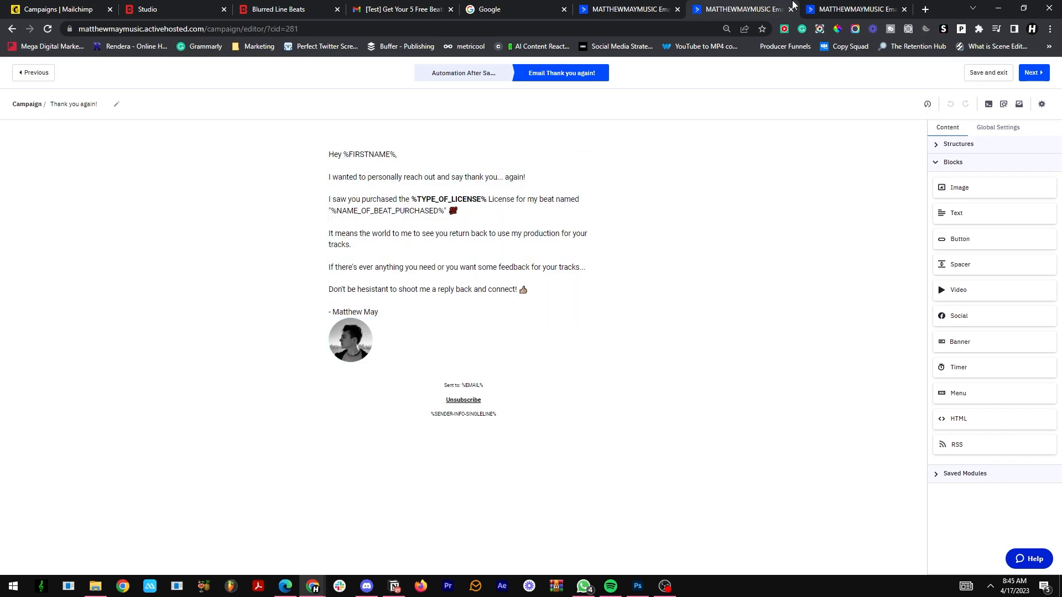
Step: Move the XMAS Sale automation into its own maximized browser window and zoom the page out
{"action": "left_click_drag", "start_coordinate": [845, 6], "coordinate": [833, 35]}
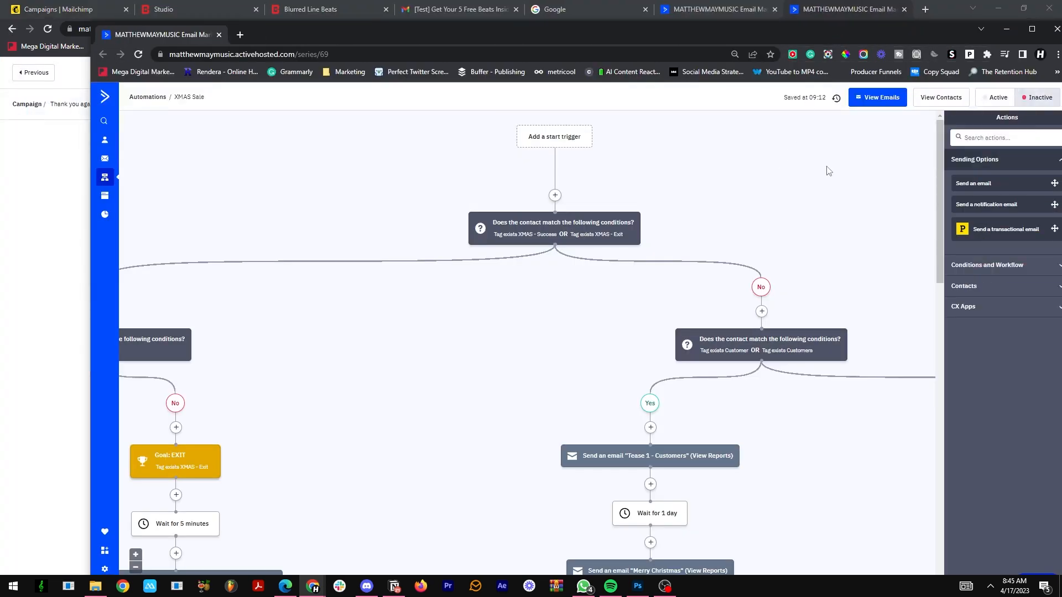
{"action": "left_click", "coordinate": [1031, 28]}
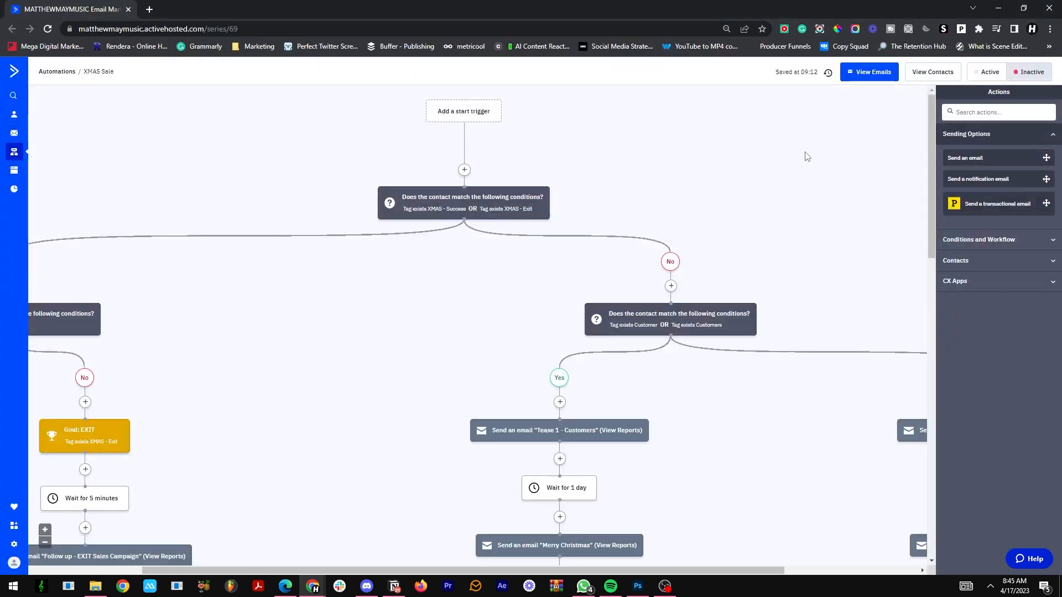
{"action": "key", "text": "ctrl+minus"}
Step: Examine how the XMAS Sale automation splits its sale emails between customers and non-customers
{"action": "scroll", "coordinate": [763, 221], "scroll_direction": "down", "scroll_amount": 5}
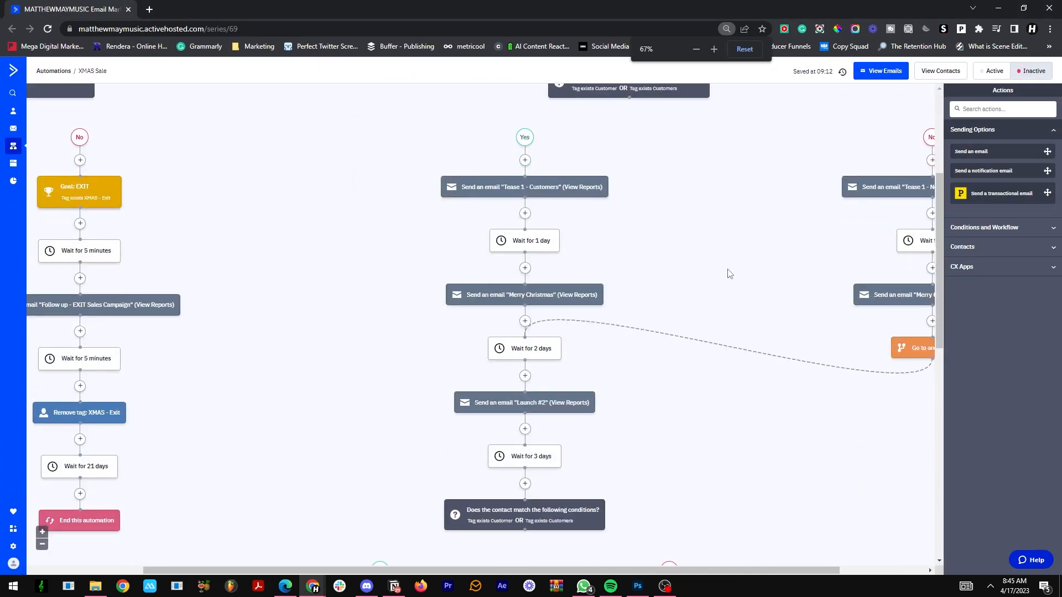
{"action": "left_click_drag", "start_coordinate": [616, 570], "coordinate": [553, 574]}
{"action": "scroll", "coordinate": [332, 228], "scroll_direction": "up", "scroll_amount": 5}
{"action": "scroll", "coordinate": [735, 315], "scroll_direction": "down", "scroll_amount": 6}
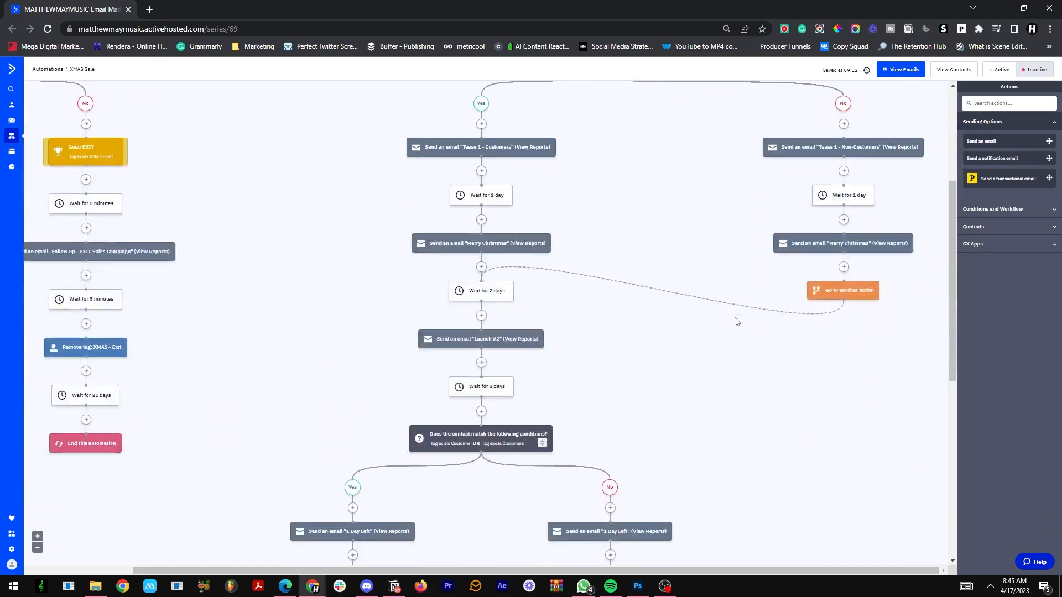
{"action": "scroll", "coordinate": [719, 326], "scroll_direction": "up", "scroll_amount": 4}
{"action": "mouse_move", "coordinate": [600, 173]}
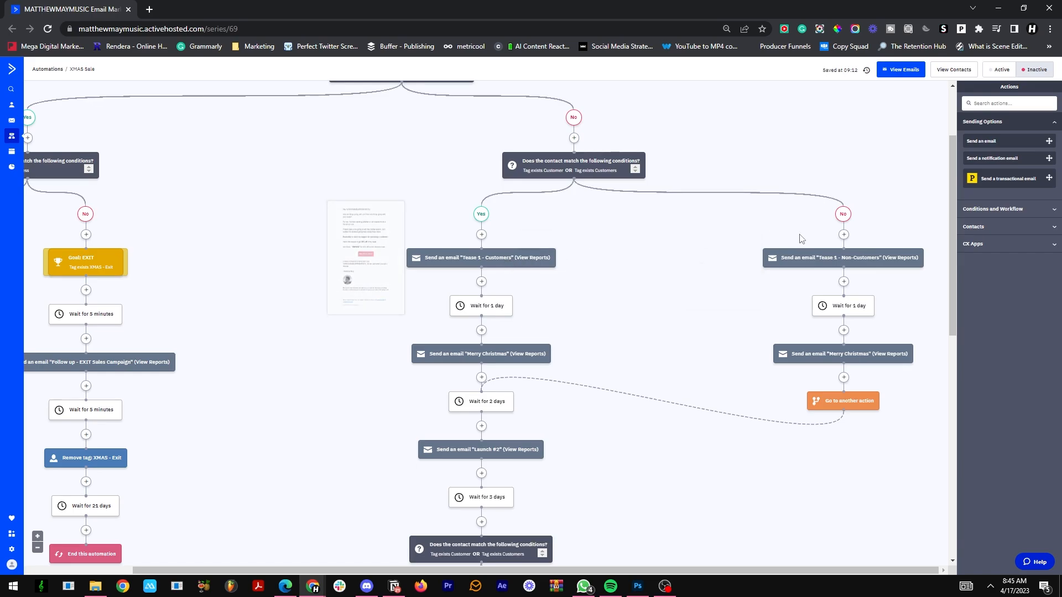
{"action": "scroll", "coordinate": [801, 222], "scroll_direction": "down", "scroll_amount": 1}
{"action": "scroll", "coordinate": [805, 205], "scroll_direction": "down", "scroll_amount": 3}
{"action": "scroll", "coordinate": [659, 207], "scroll_direction": "up", "scroll_amount": 5}
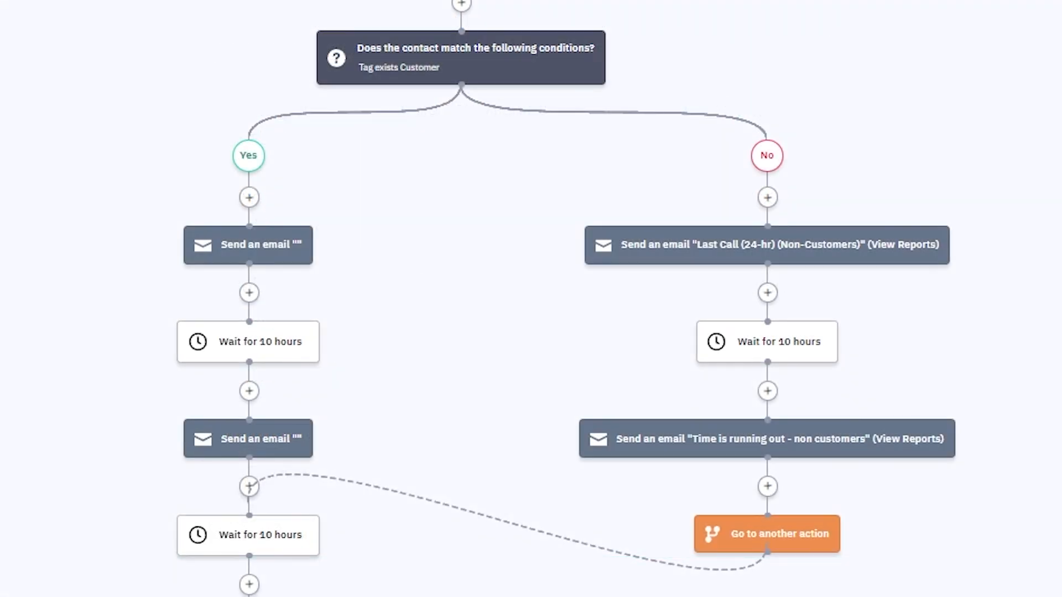
Step: Inspect the Customer tag condition and the email branches below it in the Black Friday automation
{"action": "mouse_move", "coordinate": [450, 74]}
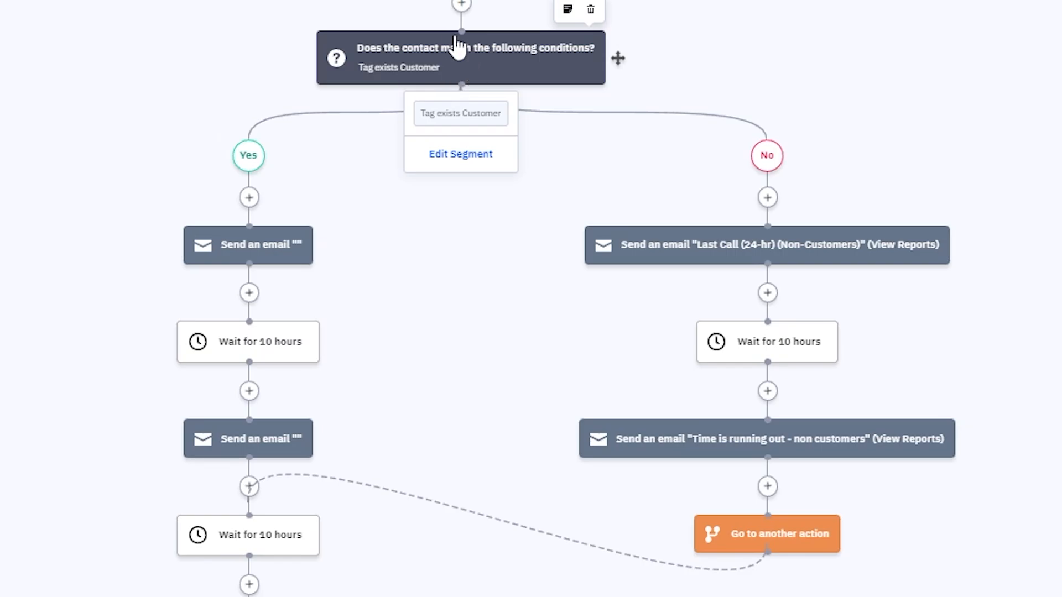
{"action": "mouse_move", "coordinate": [303, 262]}
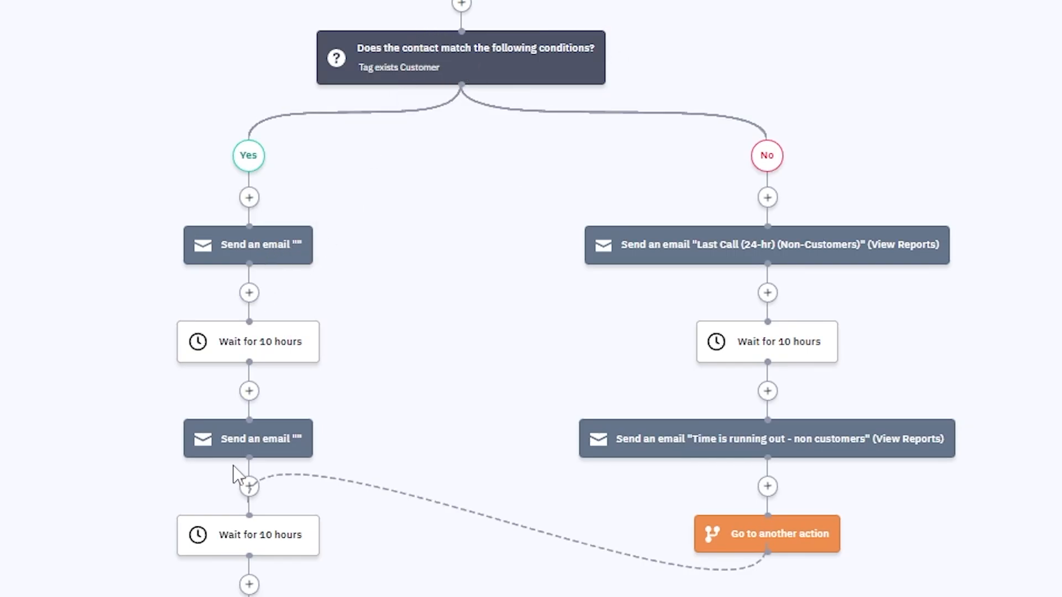
{"action": "scroll", "coordinate": [343, 271], "scroll_direction": "down", "scroll_amount": 8}
{"action": "scroll", "coordinate": [336, 243], "scroll_direction": "up", "scroll_amount": 8}
Step: Preview the "Time is running out - non customers" email in the Black Friday automation's non-customer branch and close the preview
{"action": "left_click", "coordinate": [734, 442]}
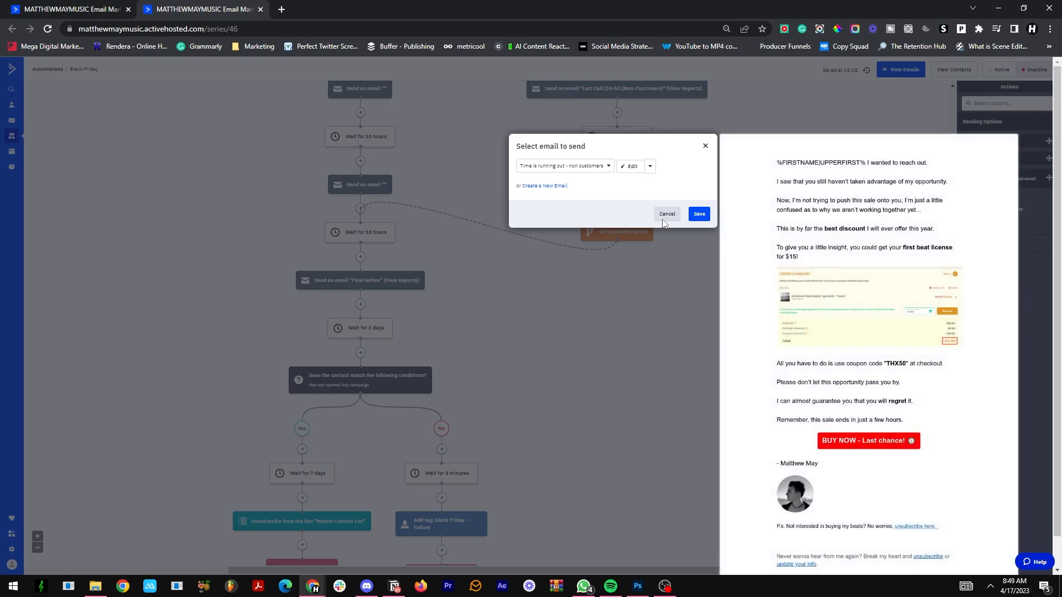
{"action": "left_click", "coordinate": [664, 218]}
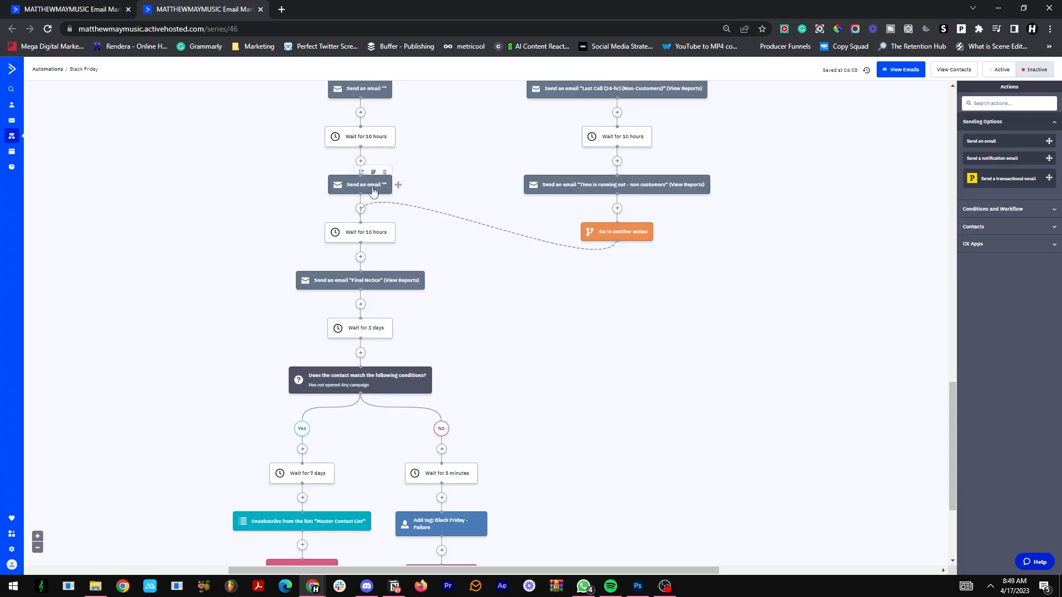
{"action": "scroll", "coordinate": [468, 270], "scroll_direction": "up", "scroll_amount": 10}
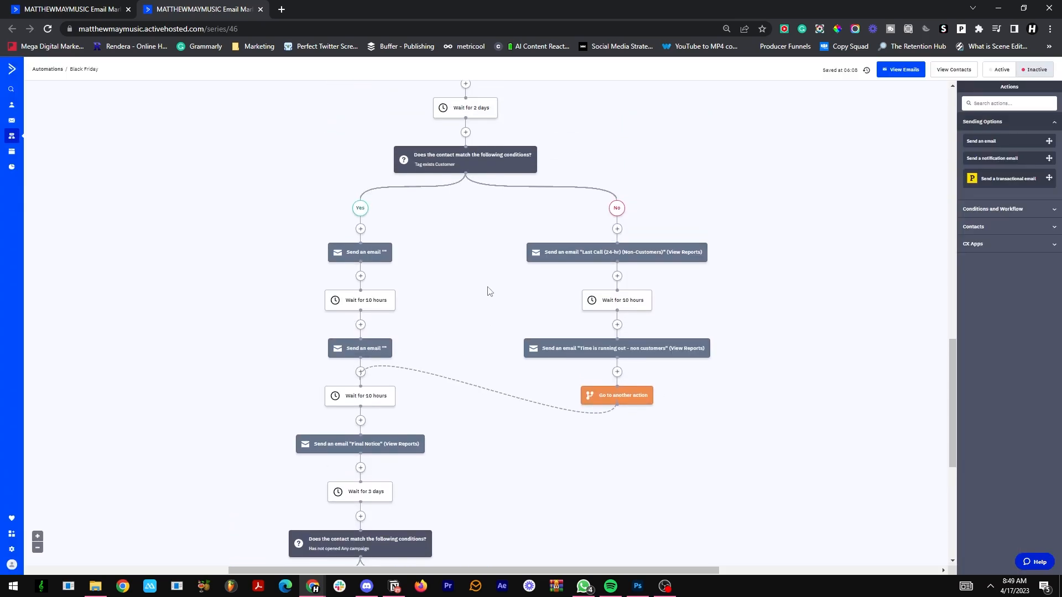
{"action": "scroll", "coordinate": [536, 265], "scroll_direction": "down", "scroll_amount": 2}
{"action": "scroll", "coordinate": [544, 270], "scroll_direction": "down", "scroll_amount": 6}
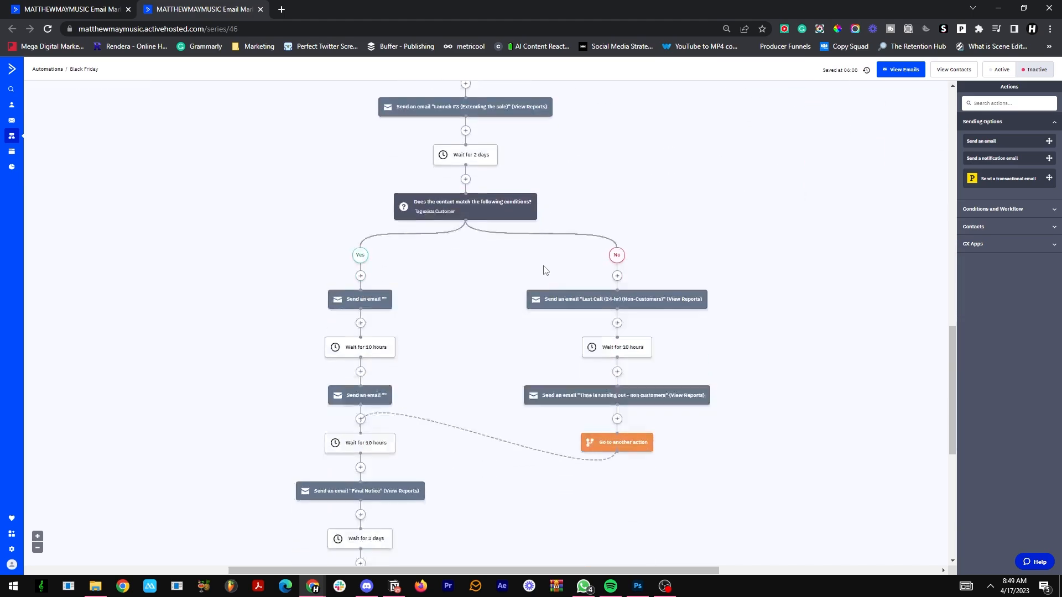
{"action": "left_click", "coordinate": [610, 288]}
{"action": "mouse_move", "coordinate": [622, 282]}
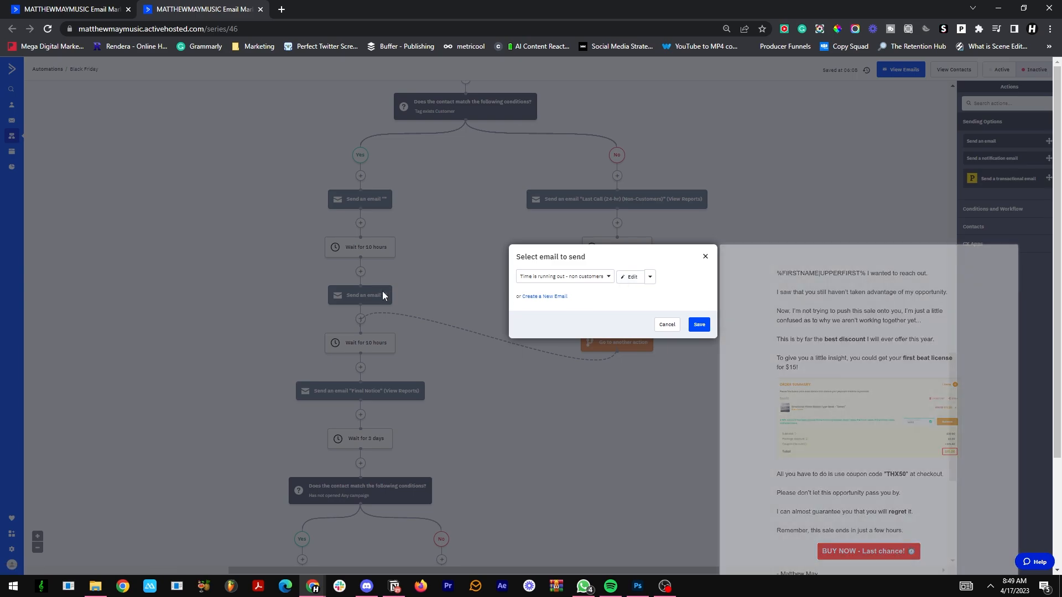
{"action": "left_click", "coordinate": [383, 291]}
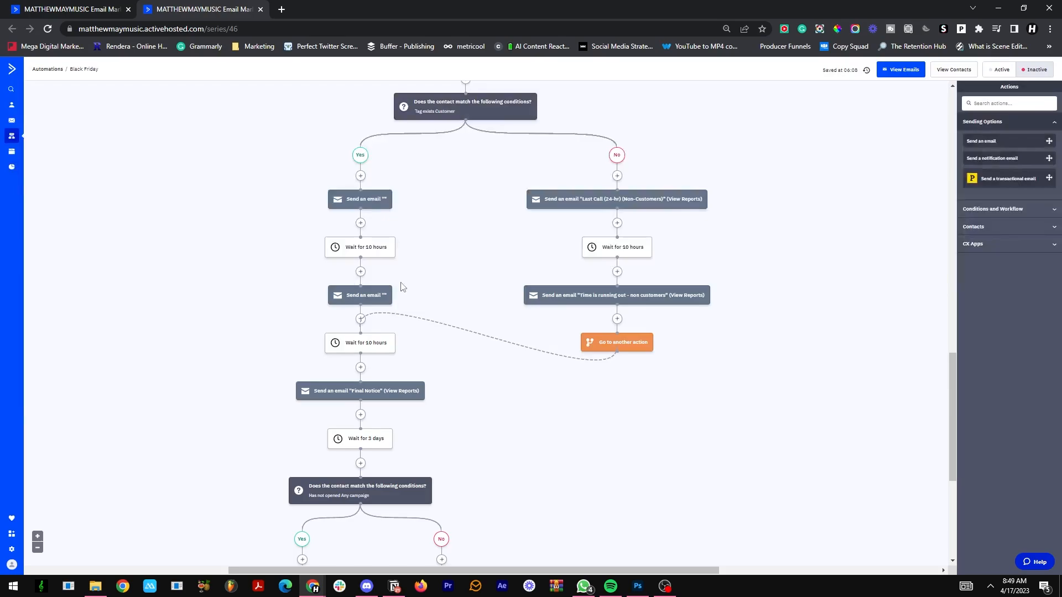
Step: Preview the "Last Call (24-hr) (Non-Customers)" email, close it, and look over the automation's earlier steps
{"action": "left_click", "coordinate": [614, 200]}
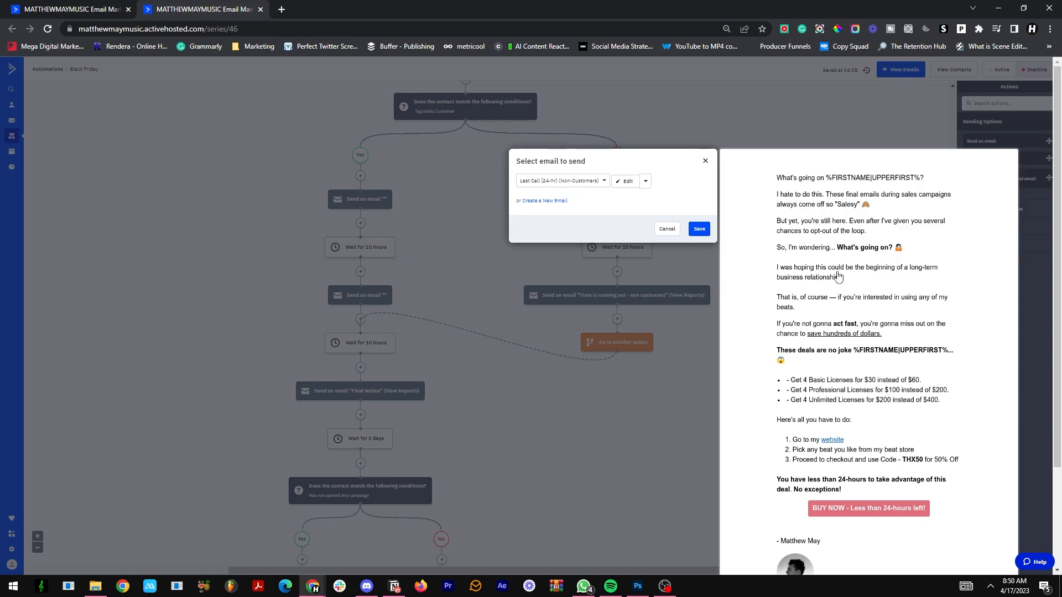
{"action": "left_click", "coordinate": [792, 133]}
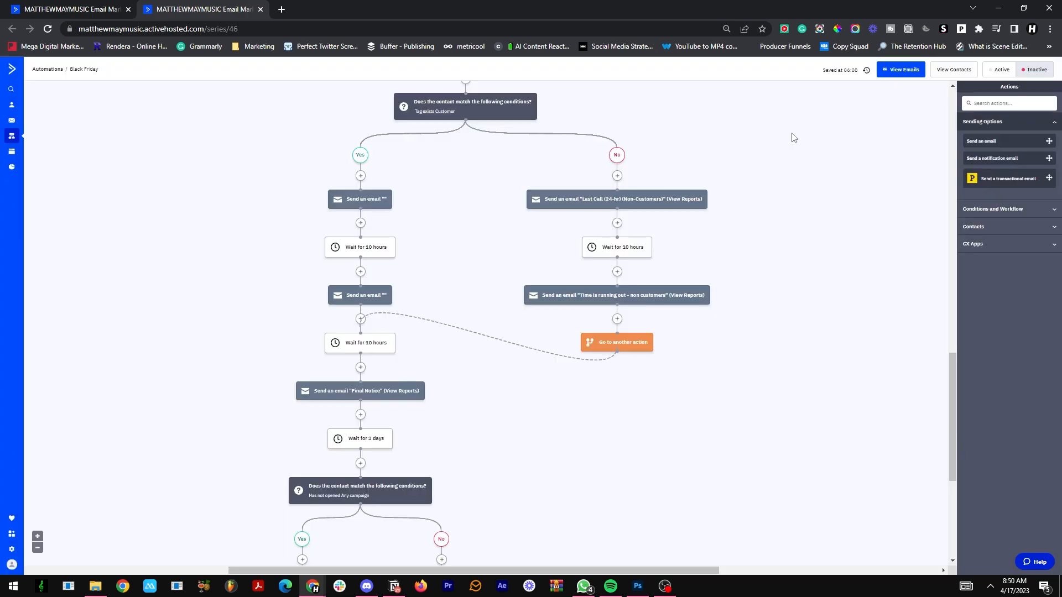
{"action": "scroll", "coordinate": [788, 143], "scroll_direction": "up", "scroll_amount": 8}
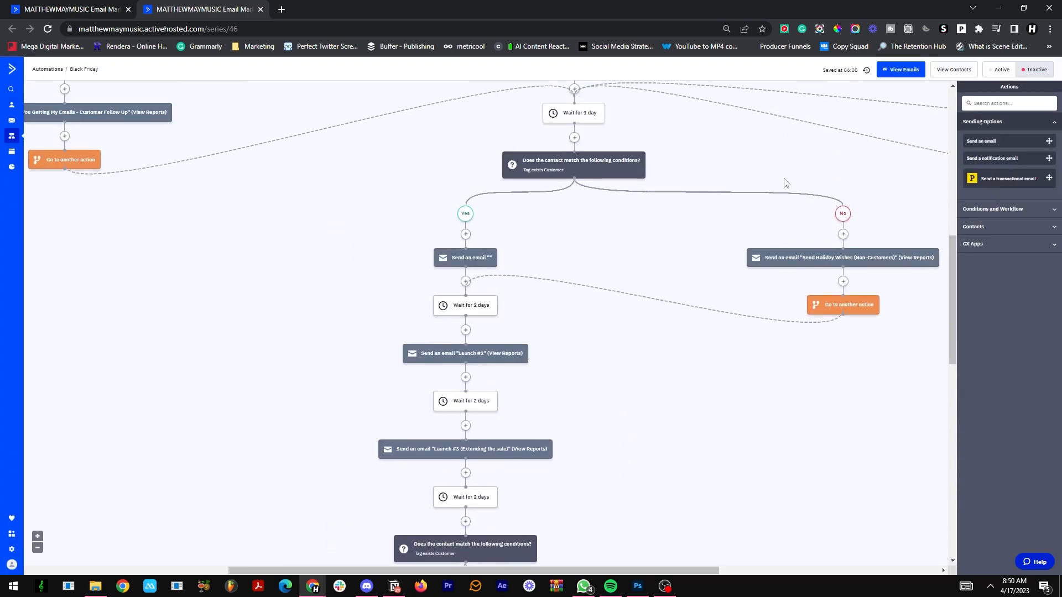
{"action": "scroll", "coordinate": [777, 177], "scroll_direction": "up", "scroll_amount": 5}
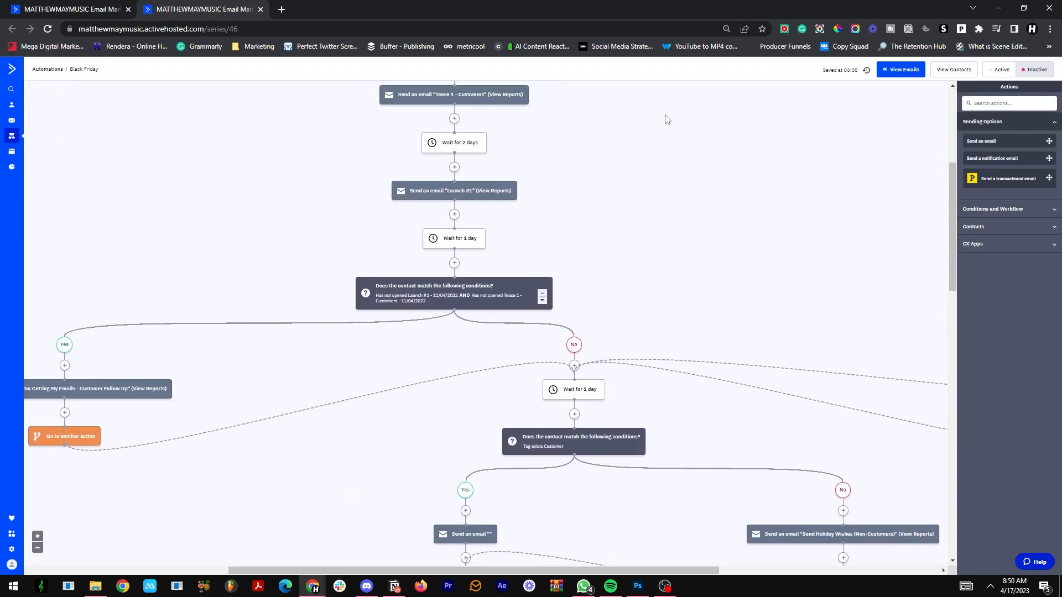